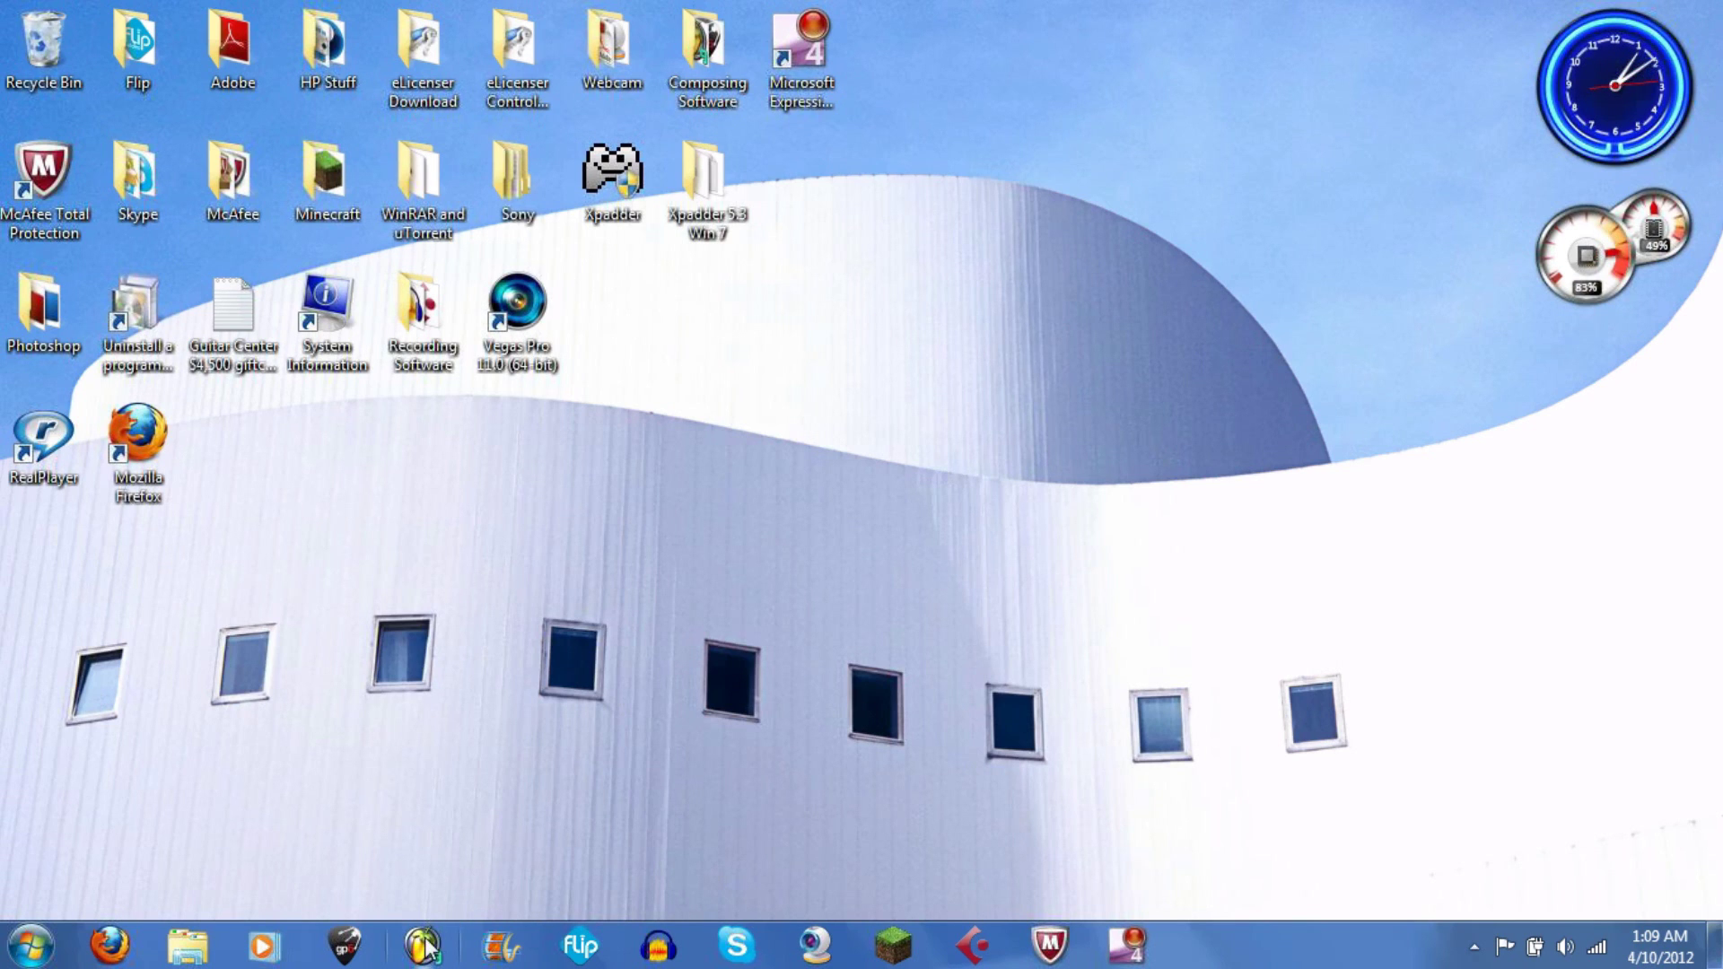
Step: Launch FL Studio, add a 3x Osc channel, and play a few preview notes
click(425, 945)
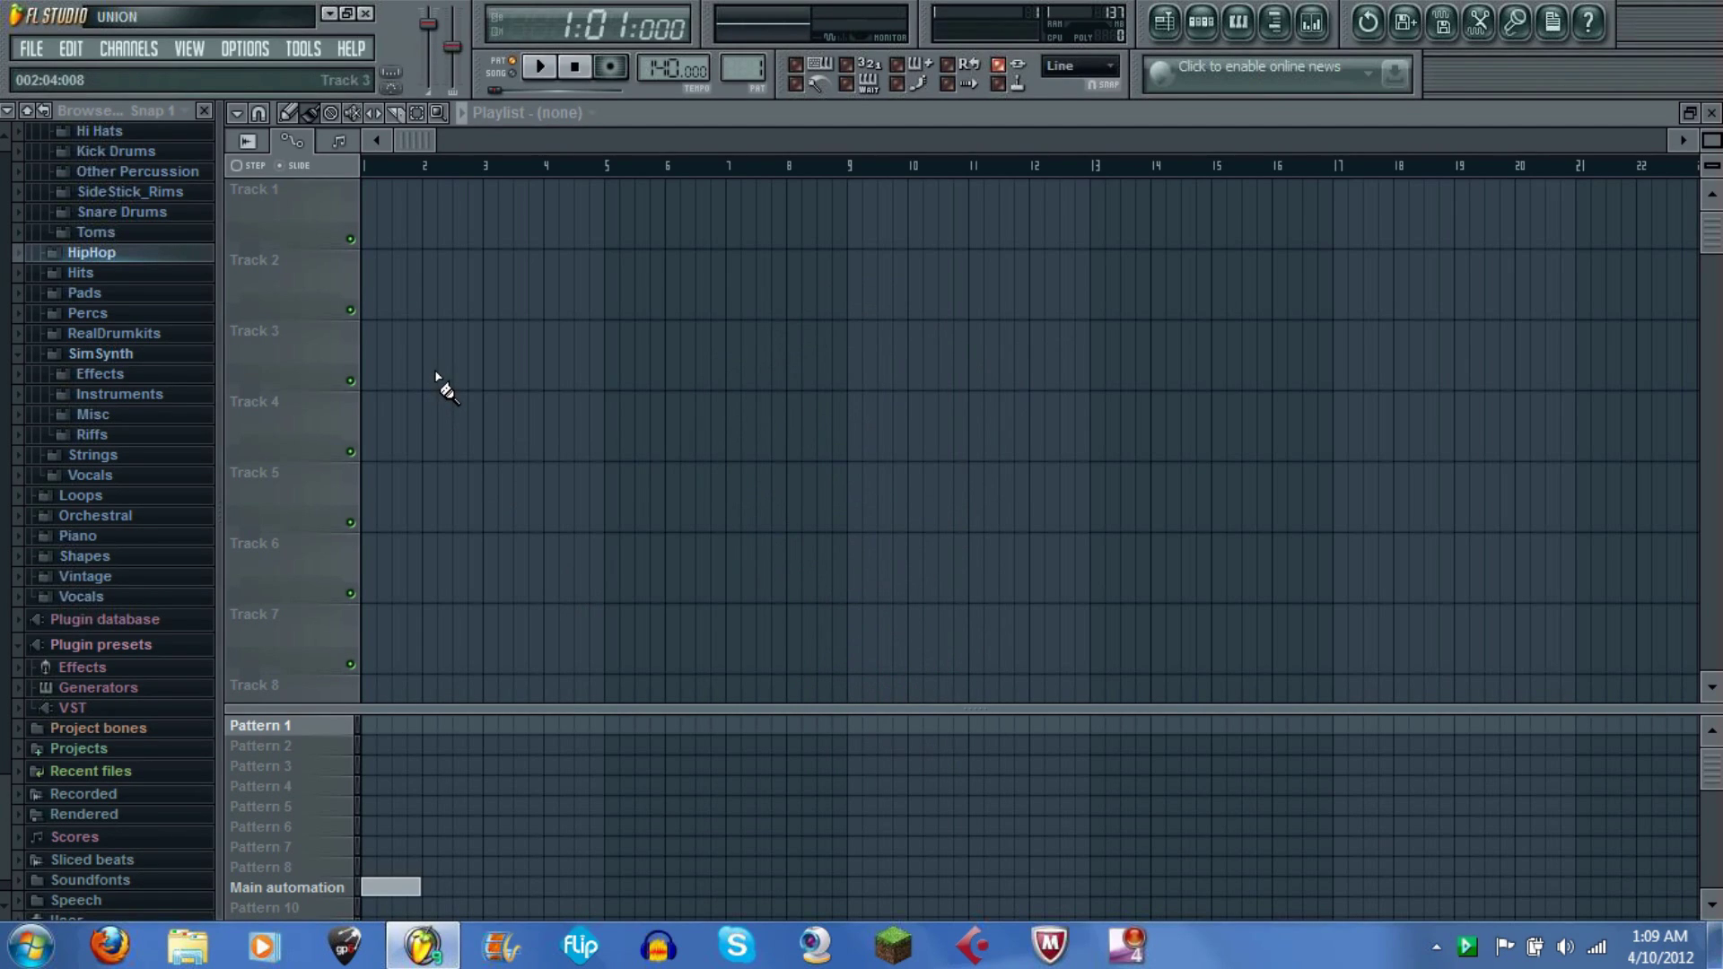
click(138, 46)
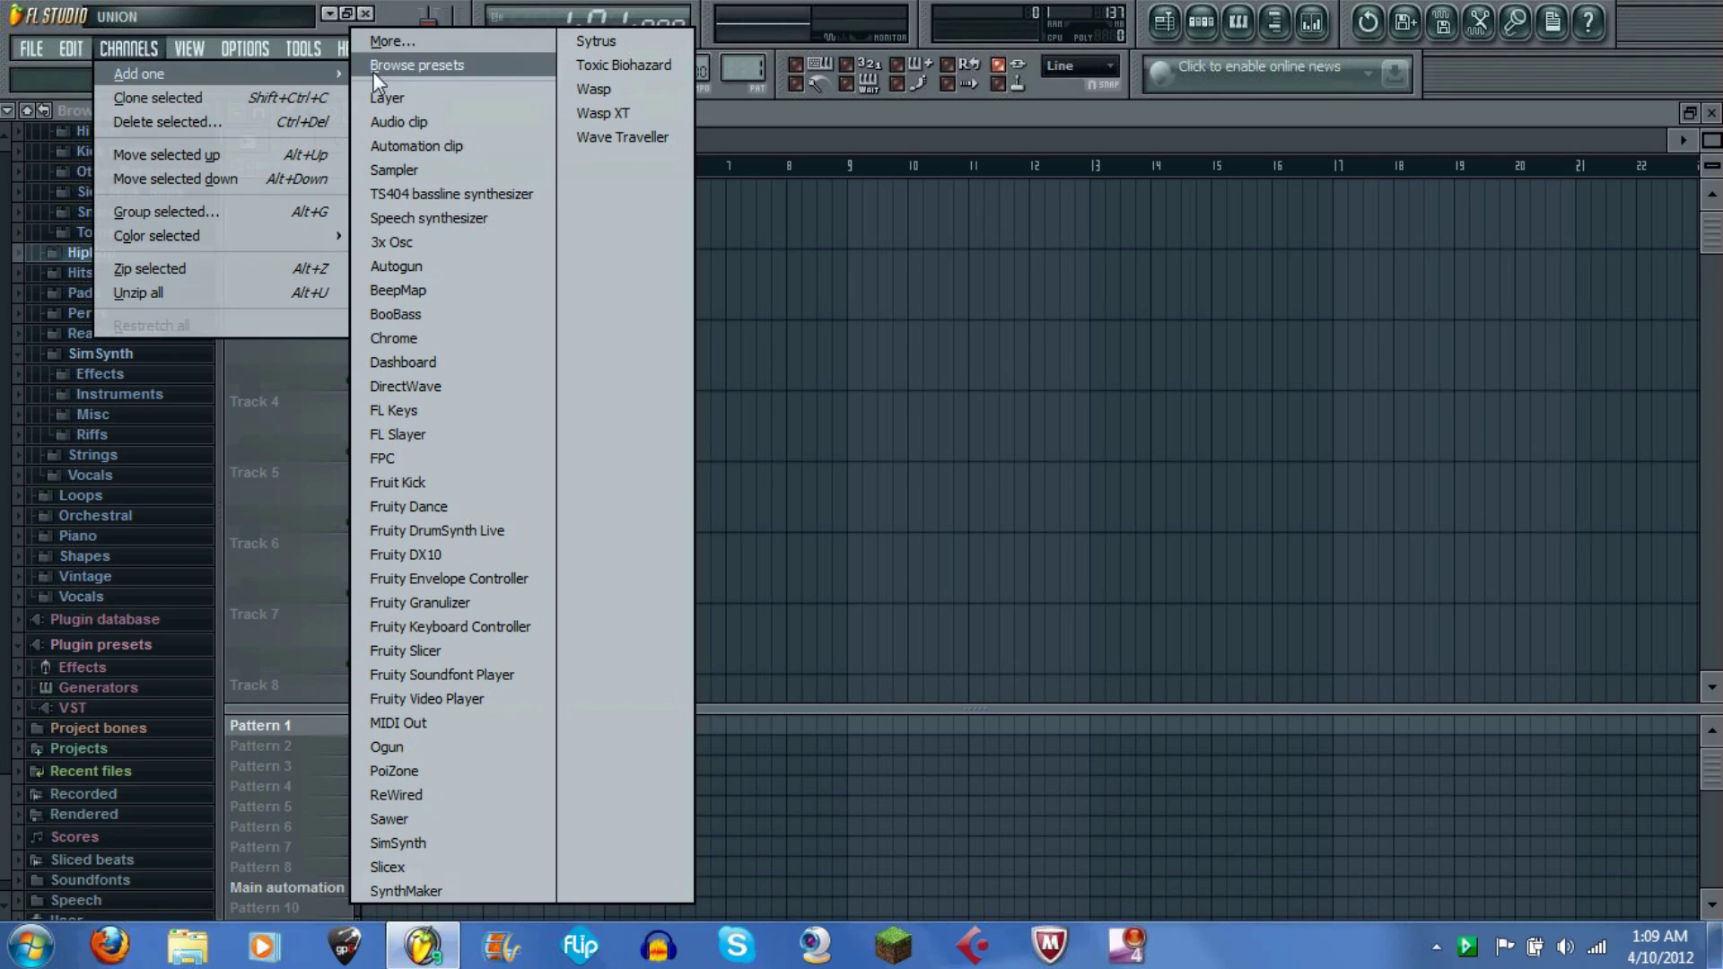
click(420, 242)
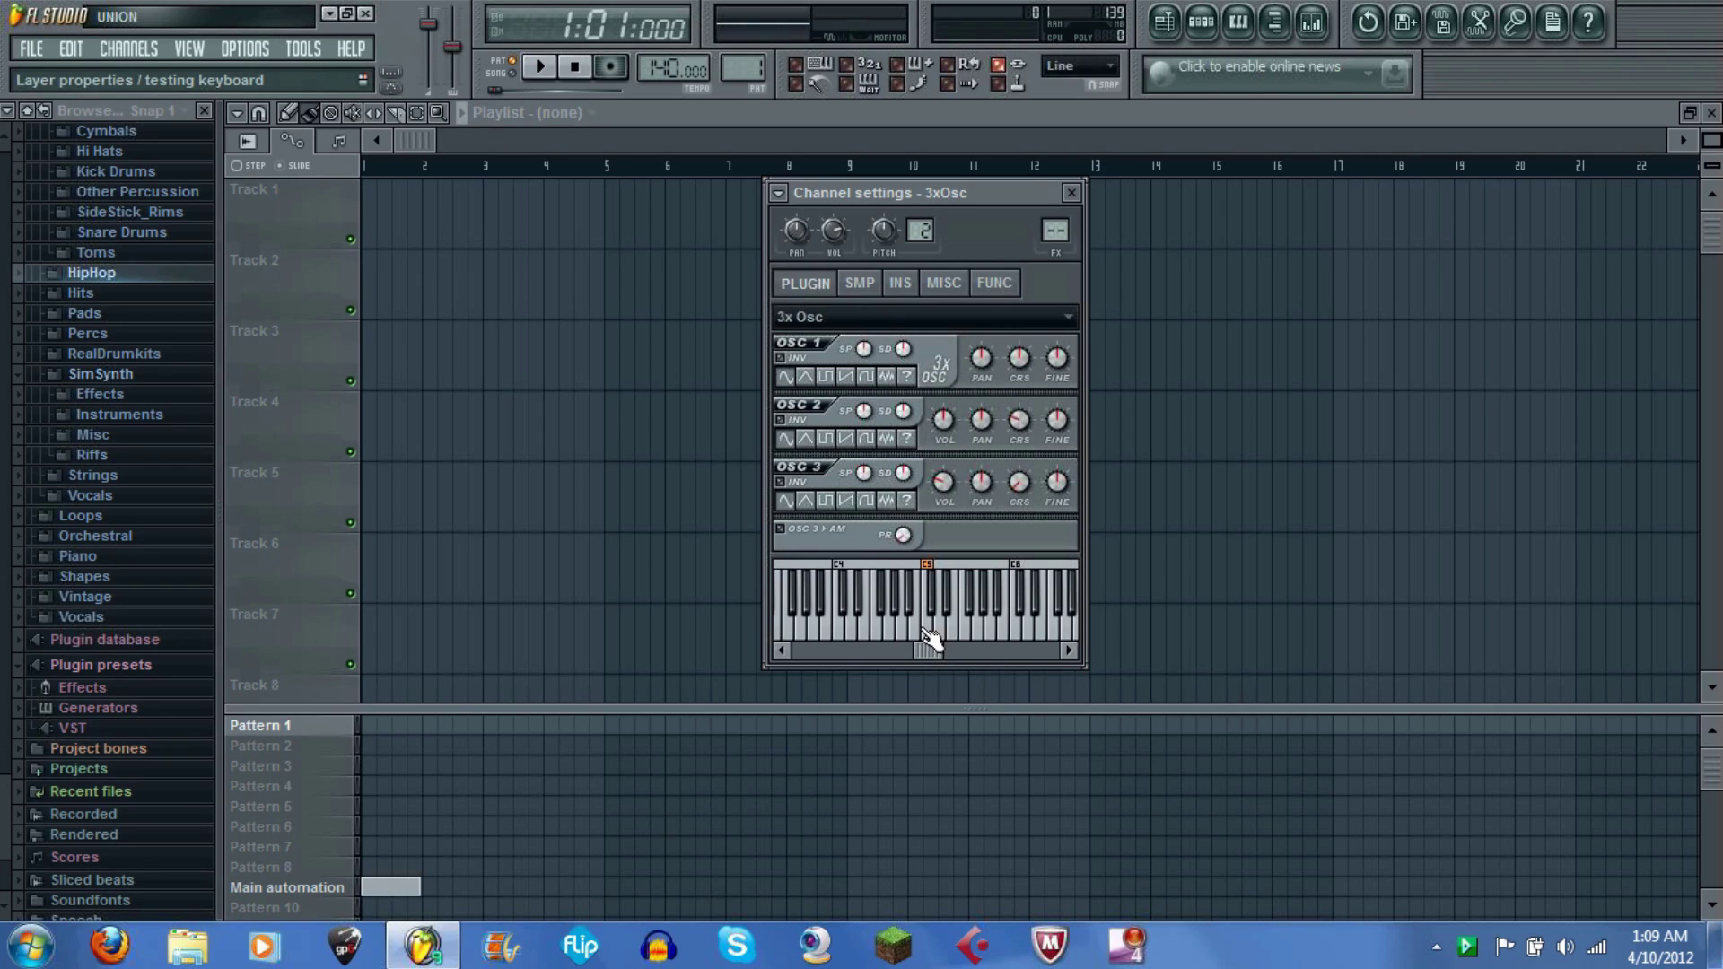
drag(929, 639, 973, 646)
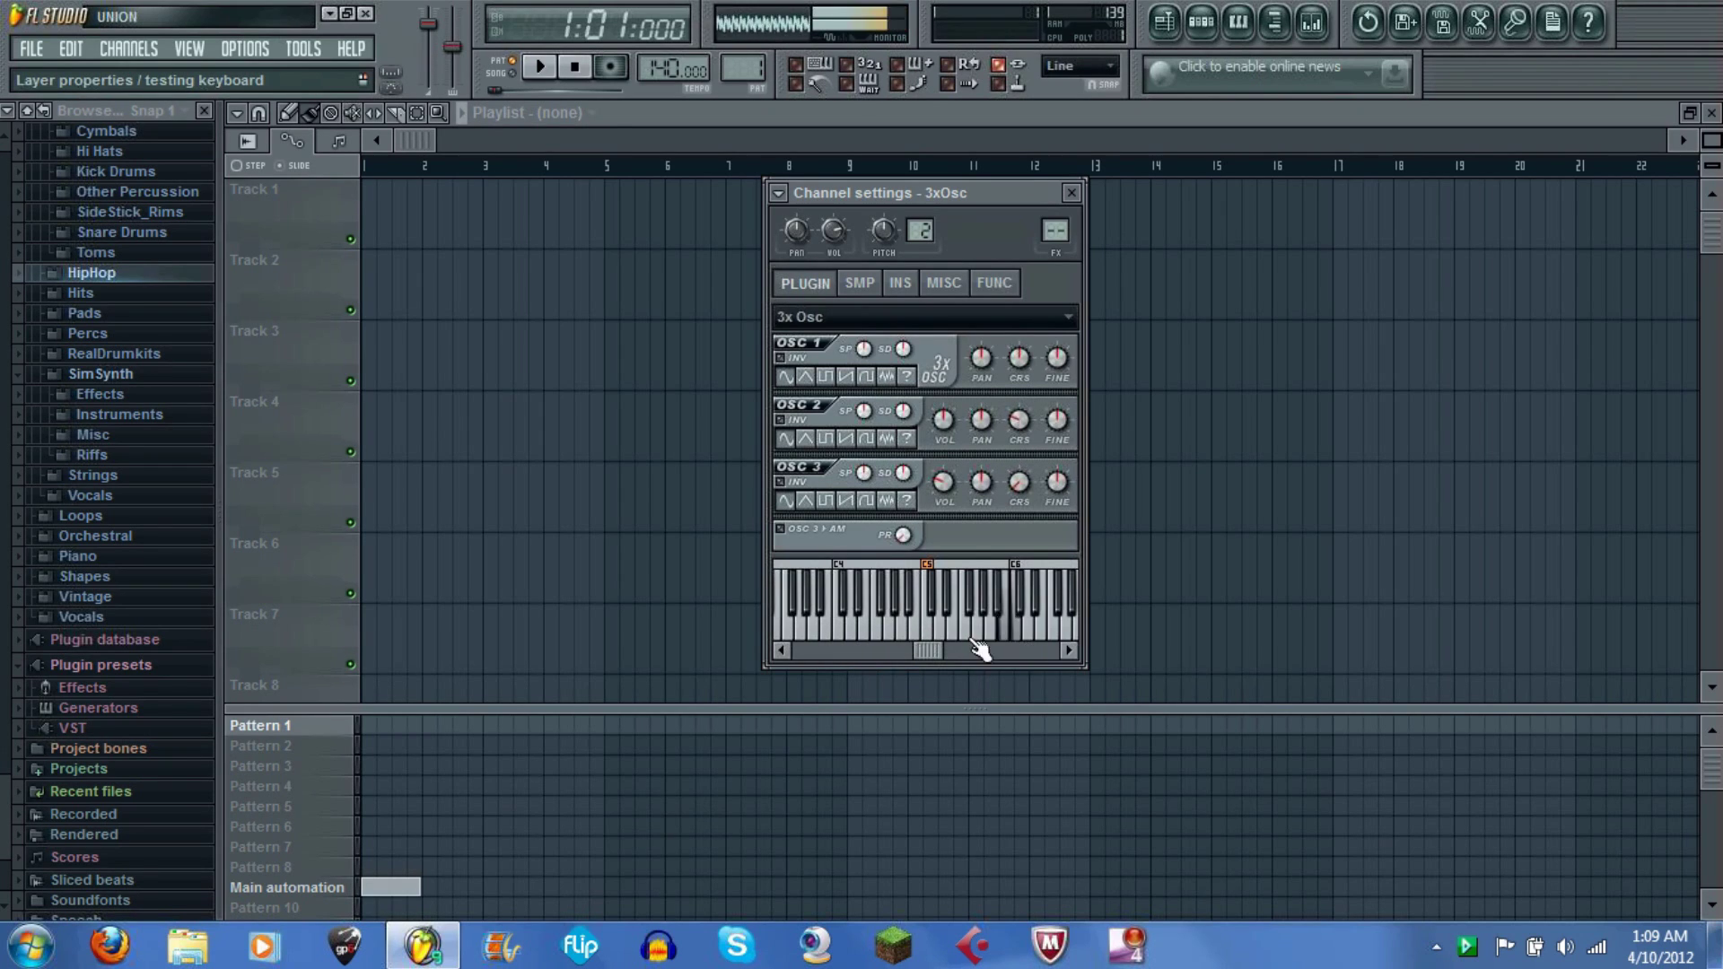
click(898, 634)
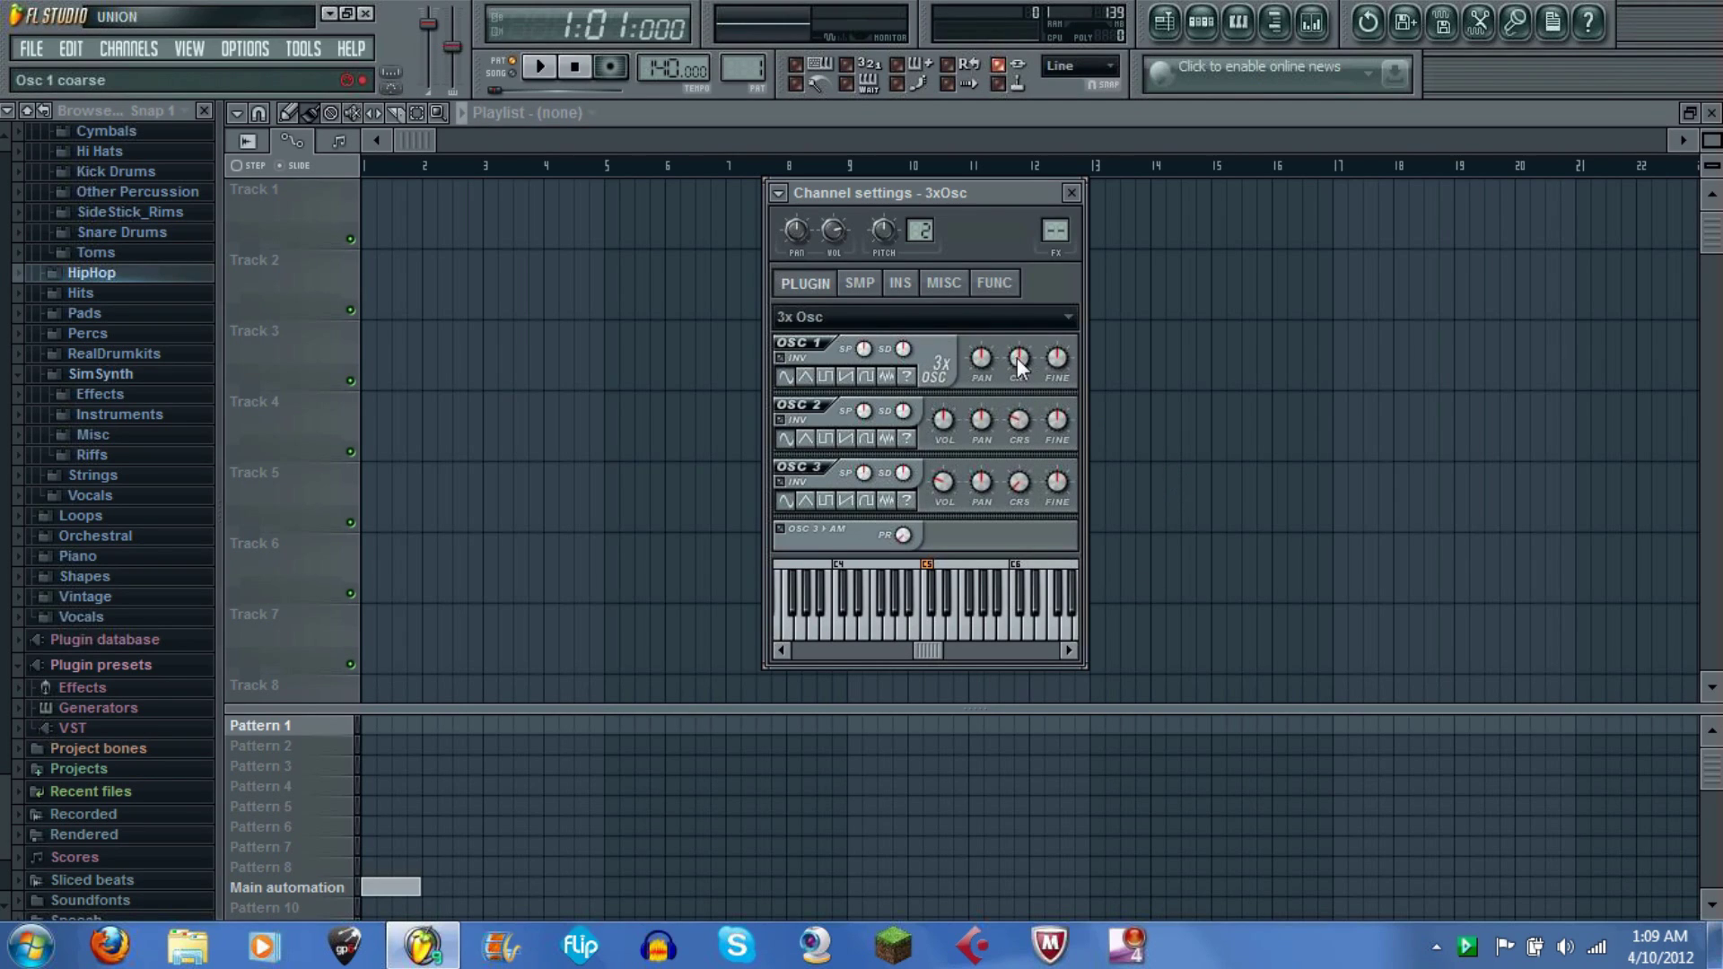
Step: Set Osc 1 coarse to -1 and Osc 2 to -24, detuning Osc 1 flat and Osc 2 +12 cents
drag(1020, 357, 1020, 368)
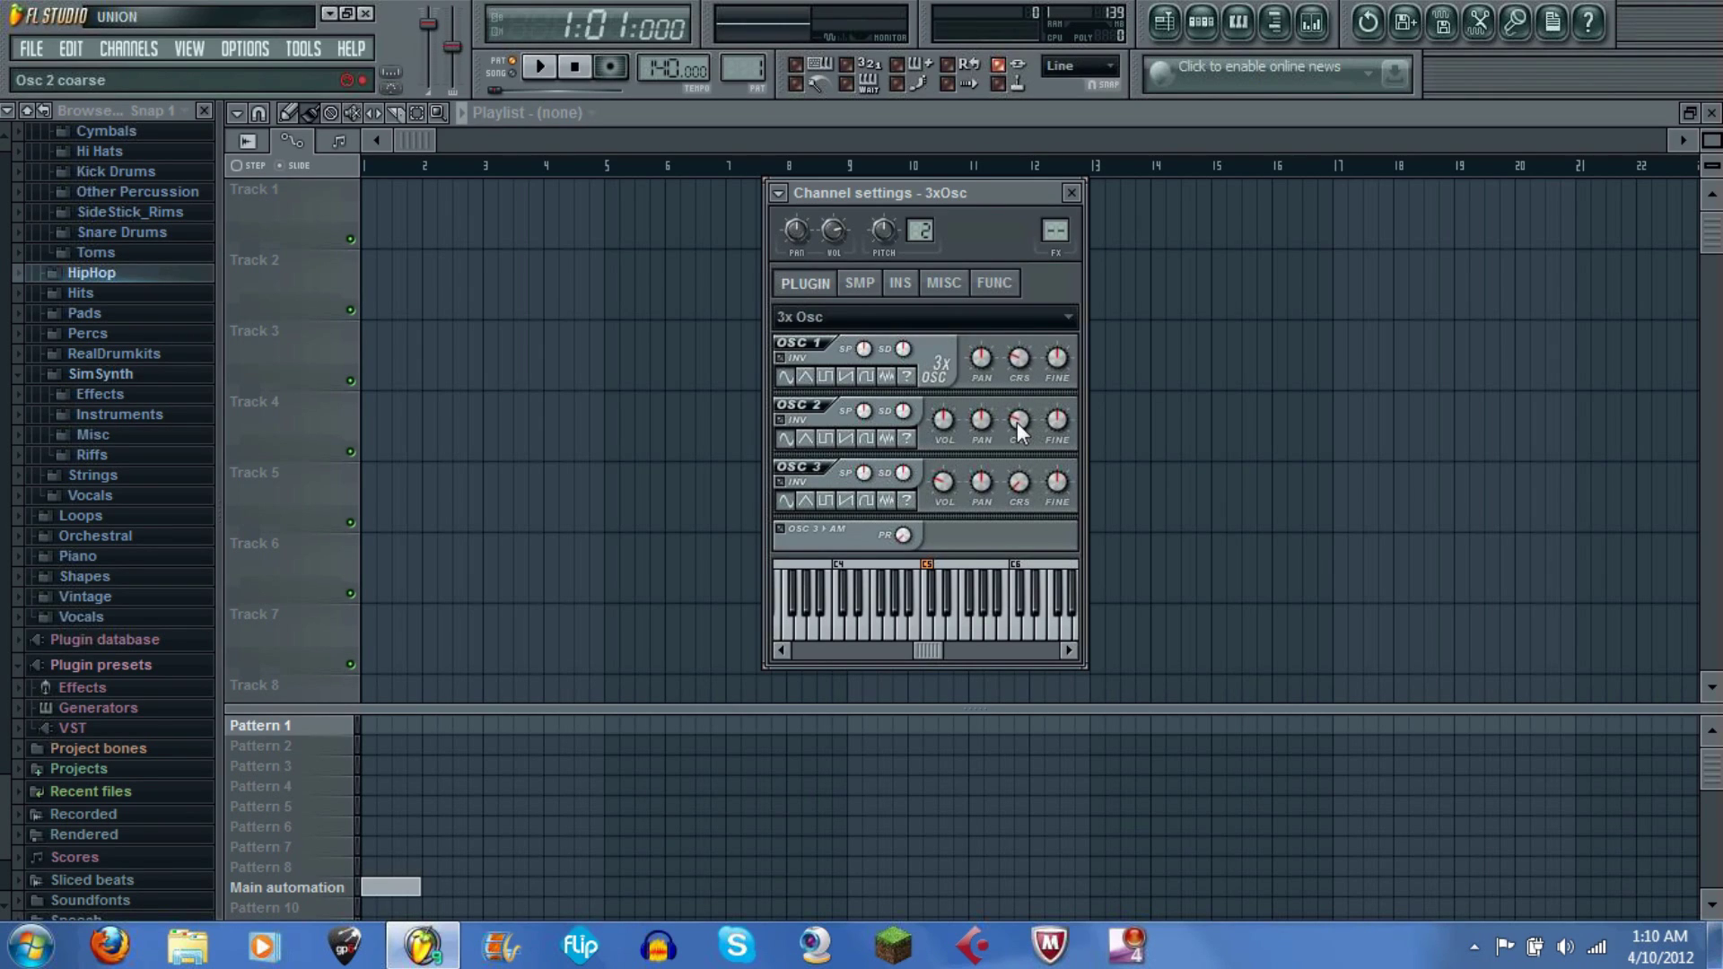
drag(1019, 420, 1019, 442)
drag(1058, 357, 1058, 364)
drag(1057, 363, 1058, 364)
drag(1057, 419, 1057, 411)
Step: Audition the retuned synth with a descending run down to its lowest note
click(930, 633)
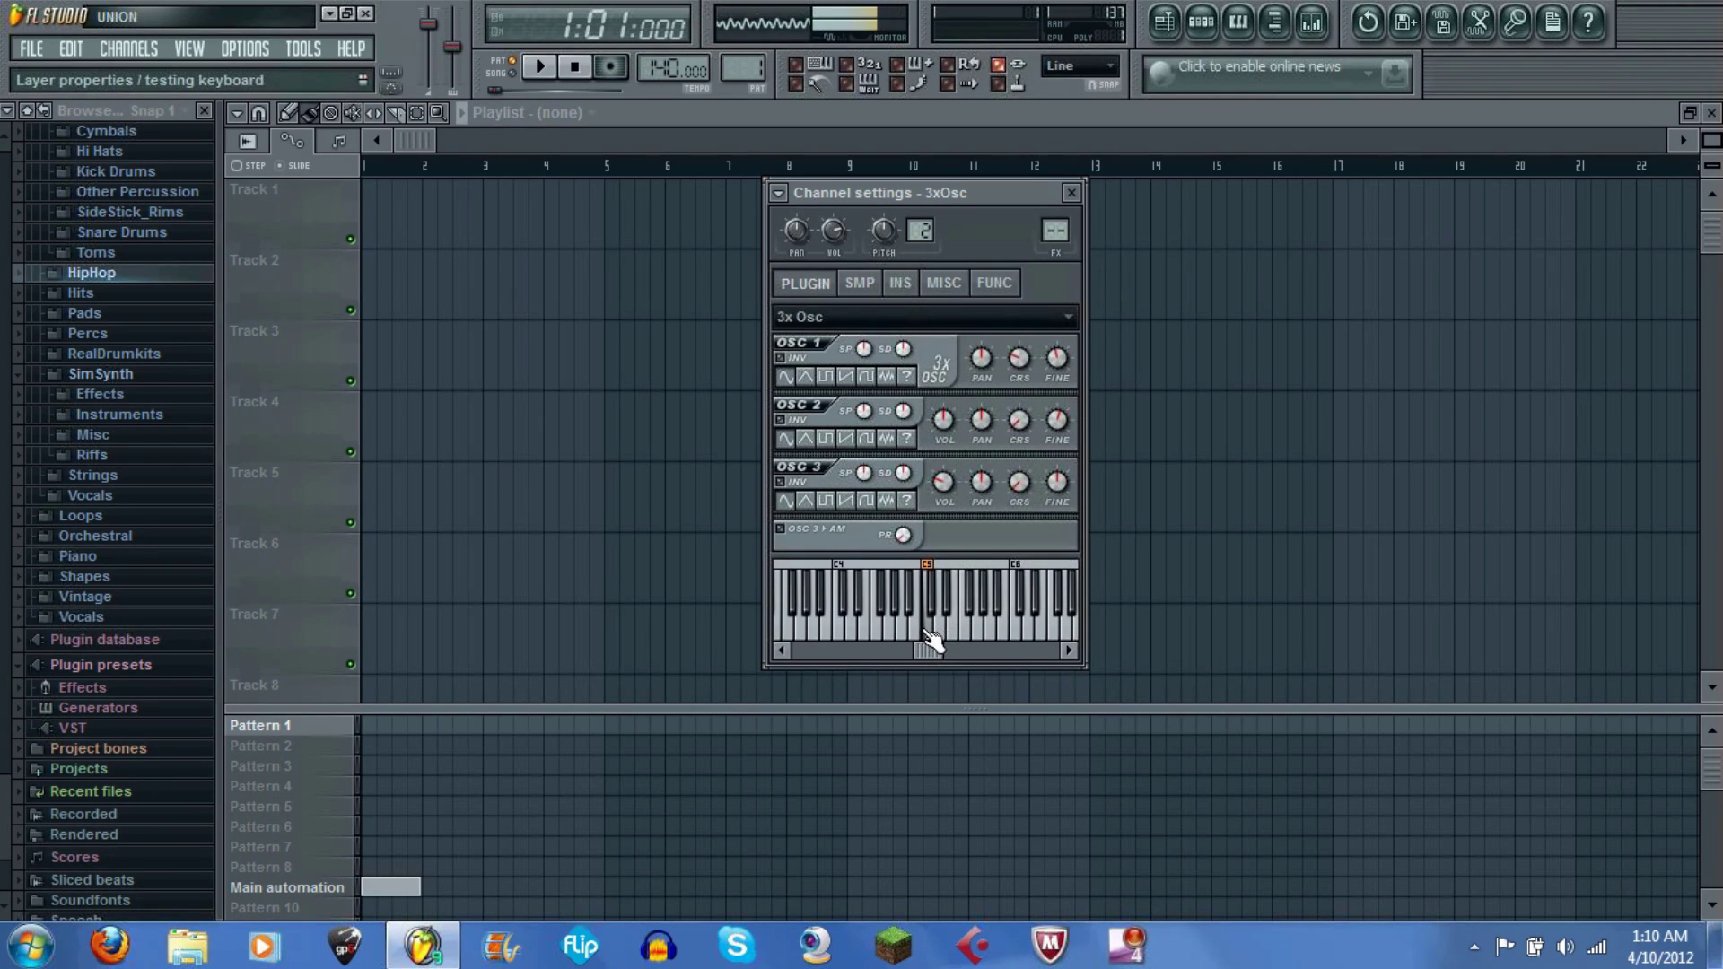
drag(930, 640, 812, 638)
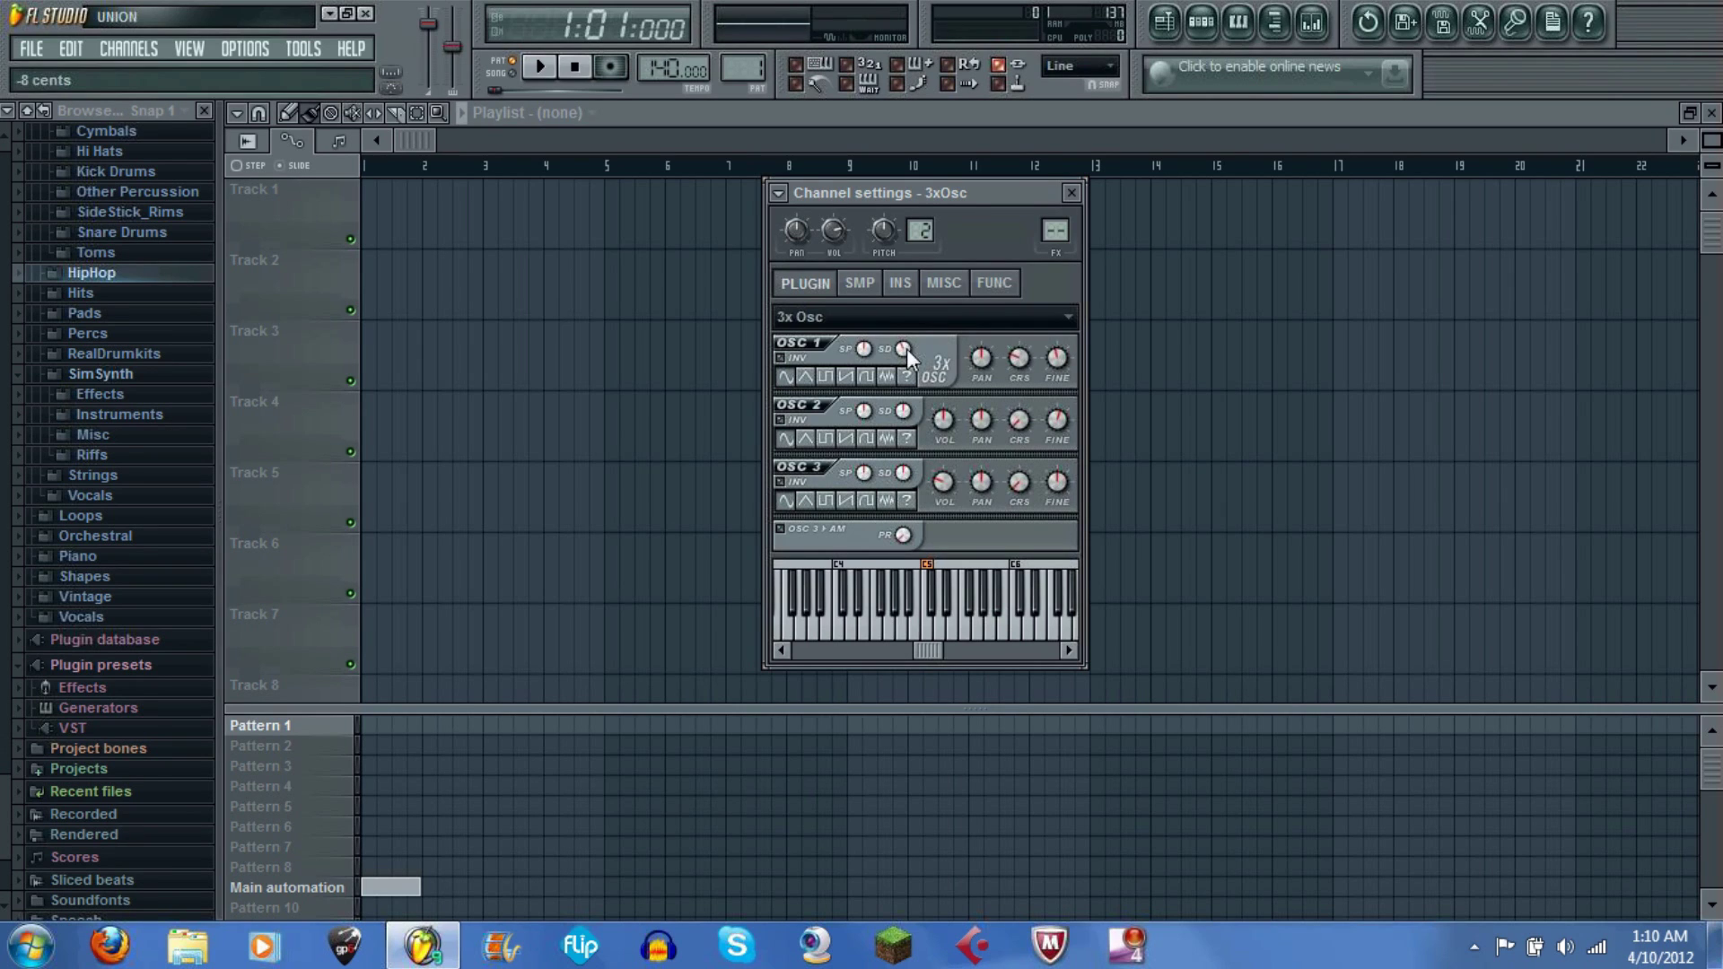
click(930, 626)
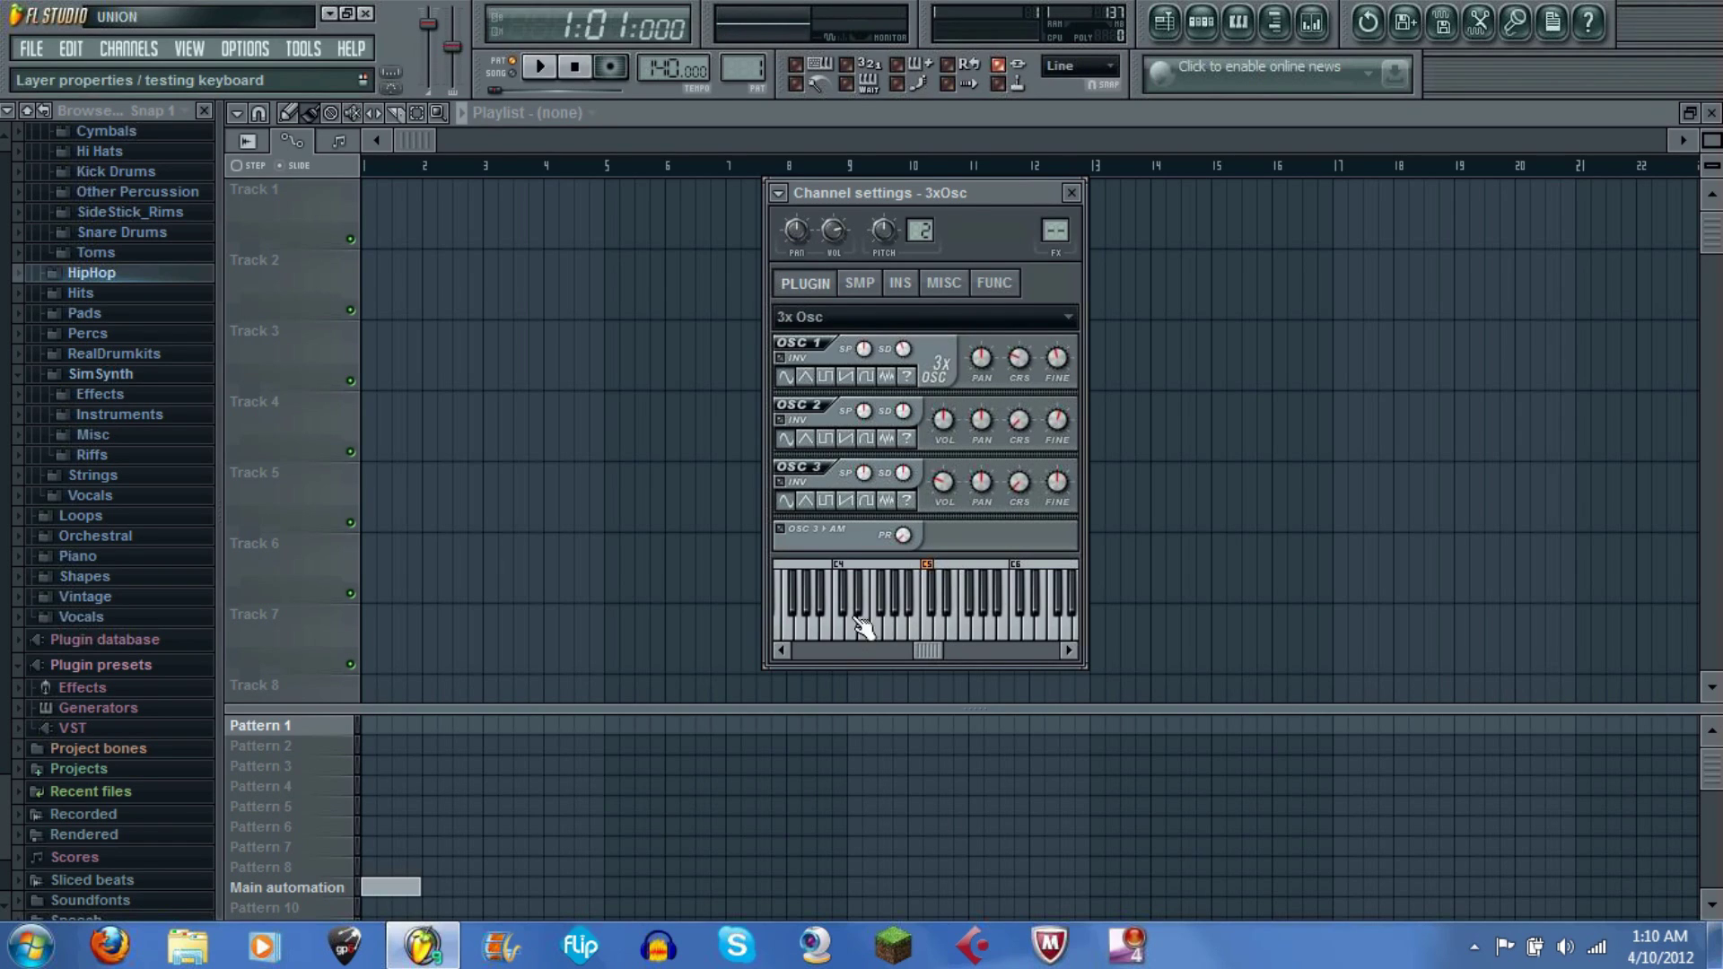
click(780, 634)
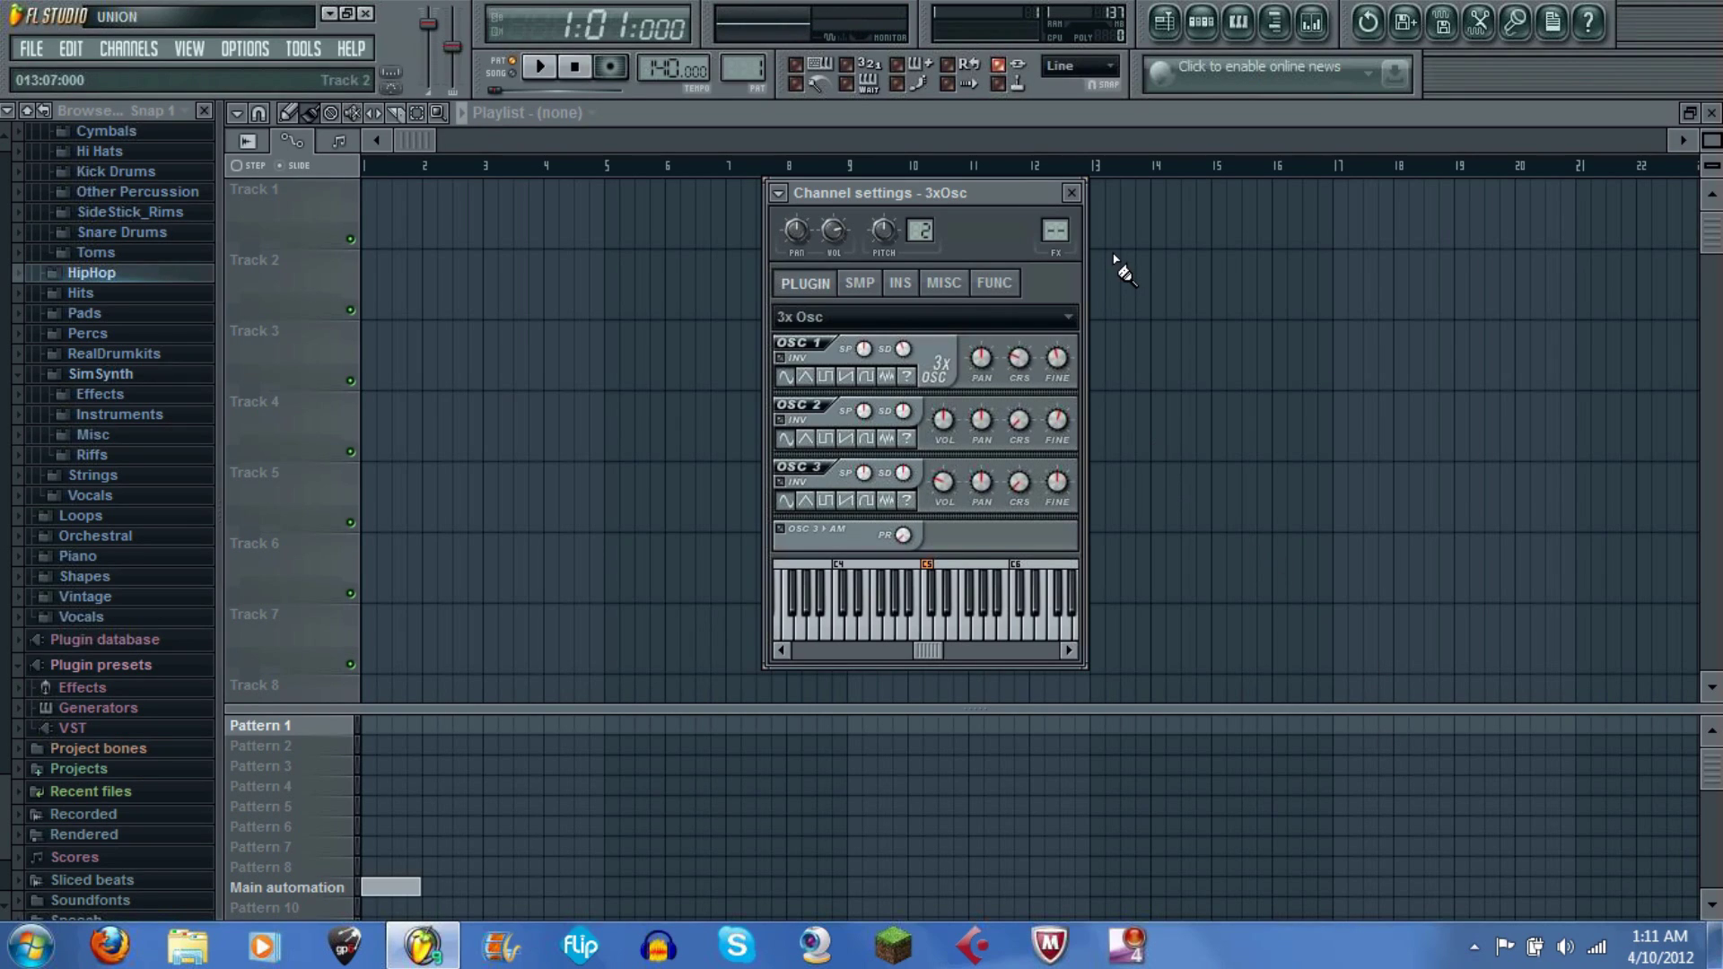
Step: Rename the synth channel 'Bass Drop for Breakdowns' and colour it red
click(780, 197)
click(821, 277)
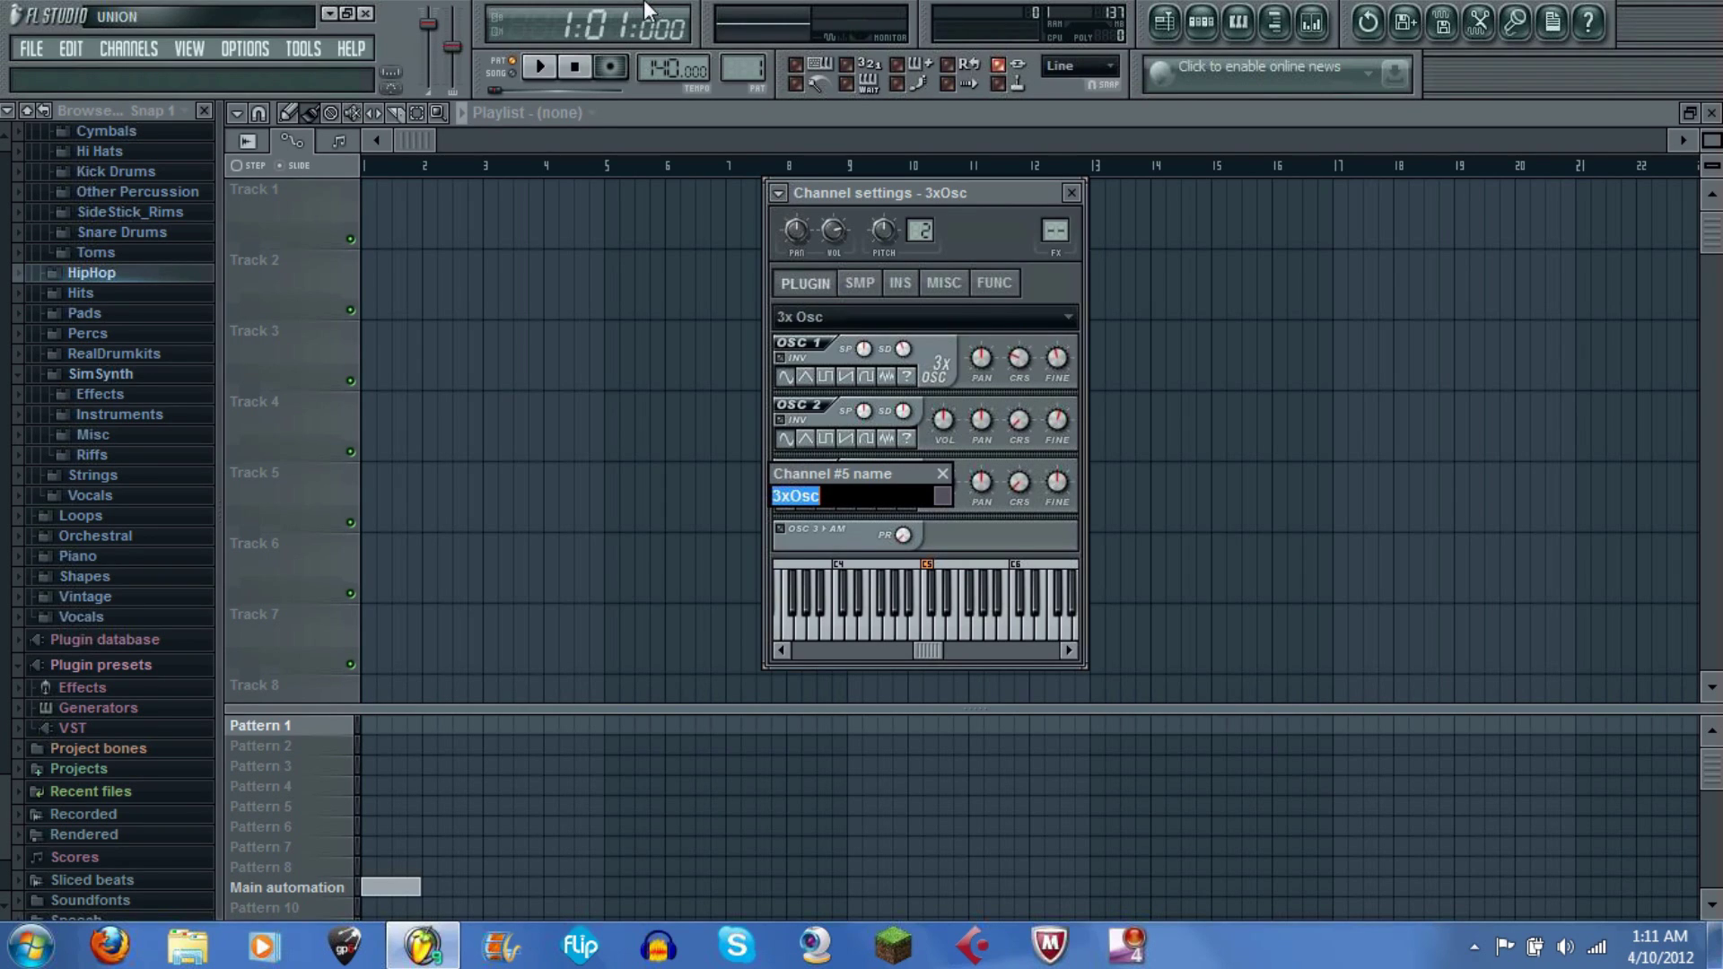
text(Bass Drop for B)
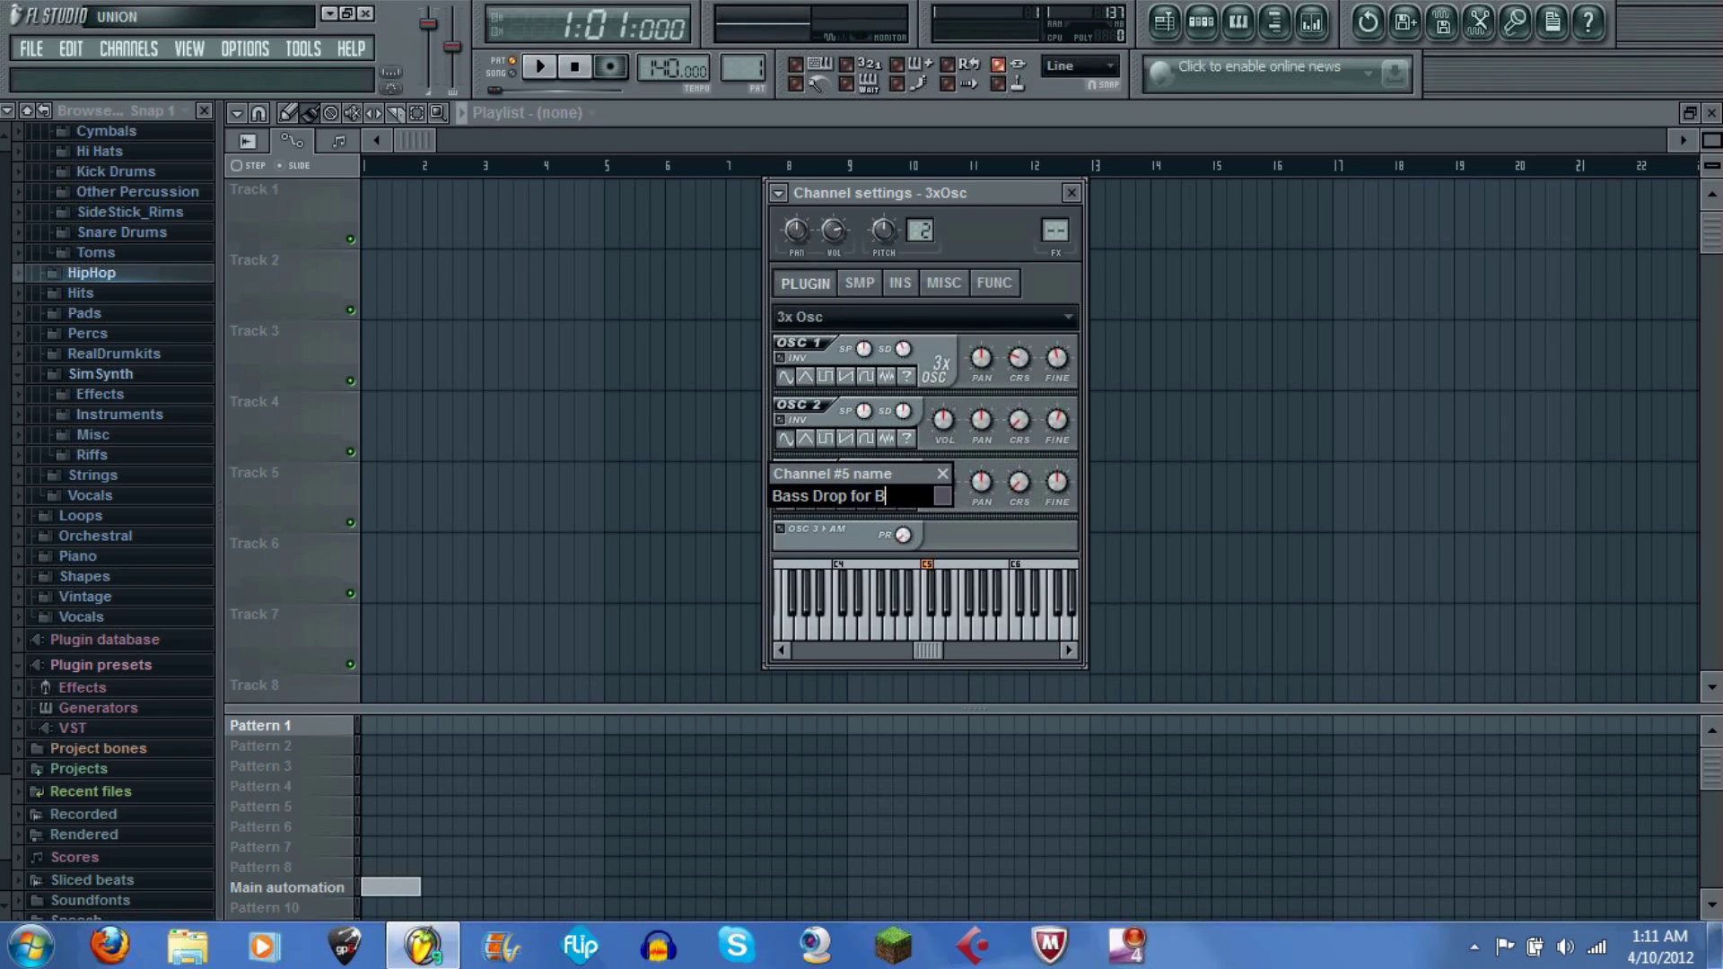
text(reakdowns)
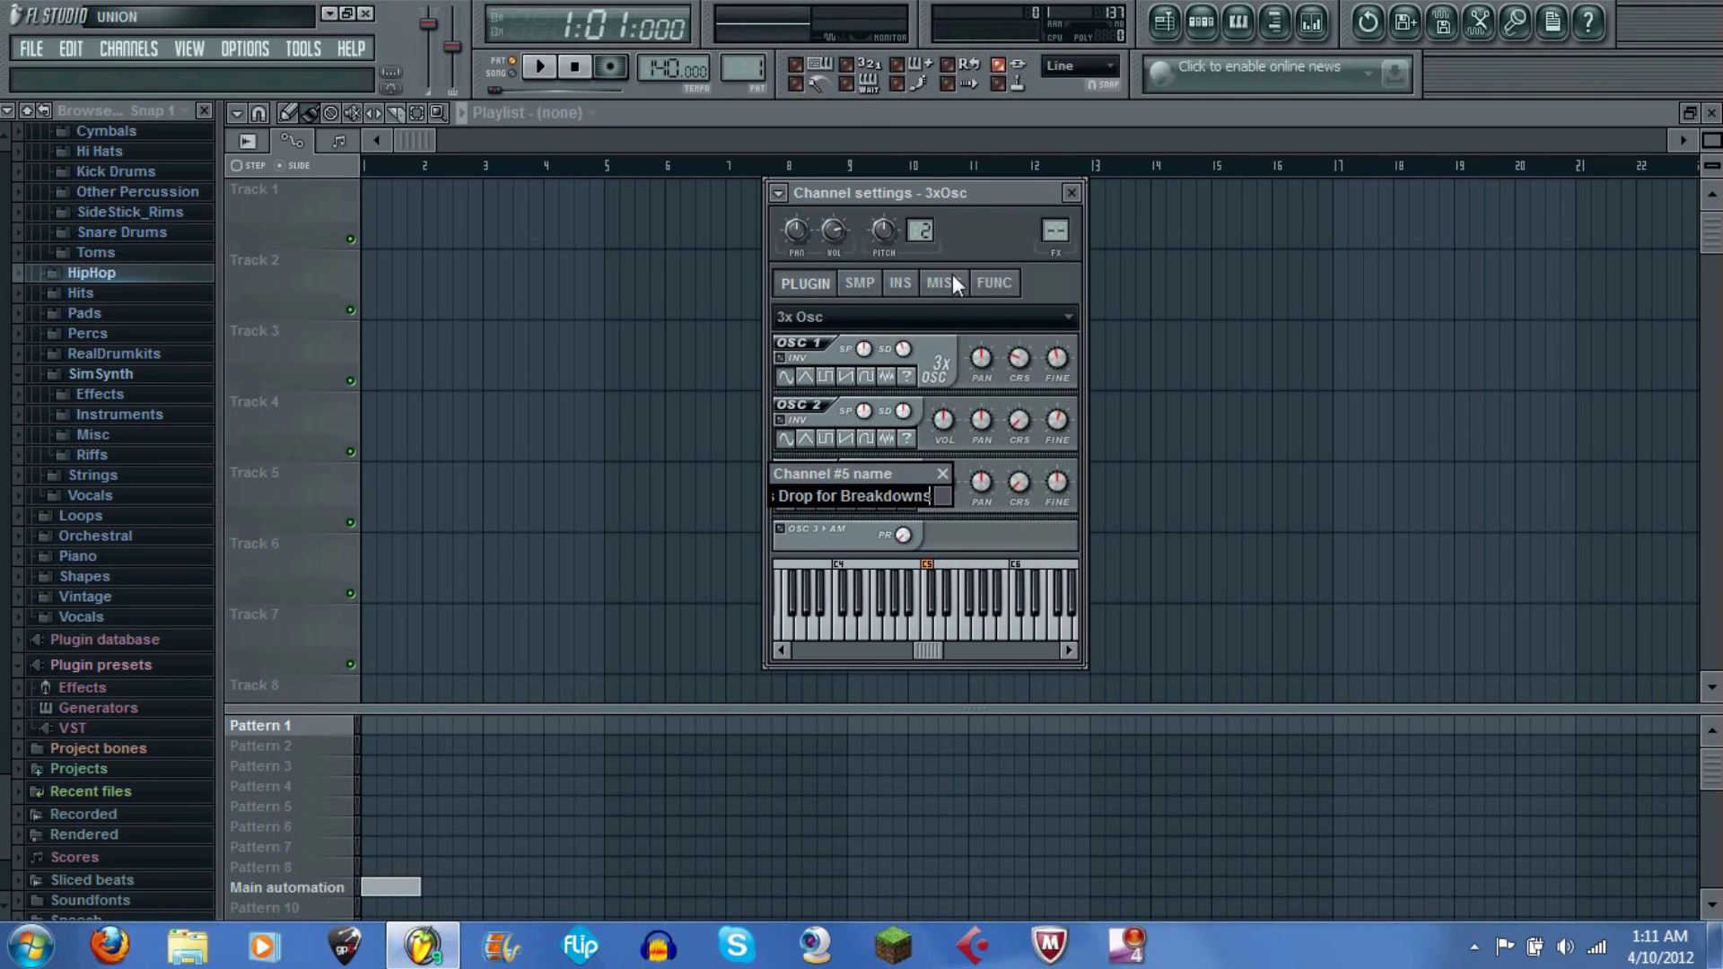
click(942, 497)
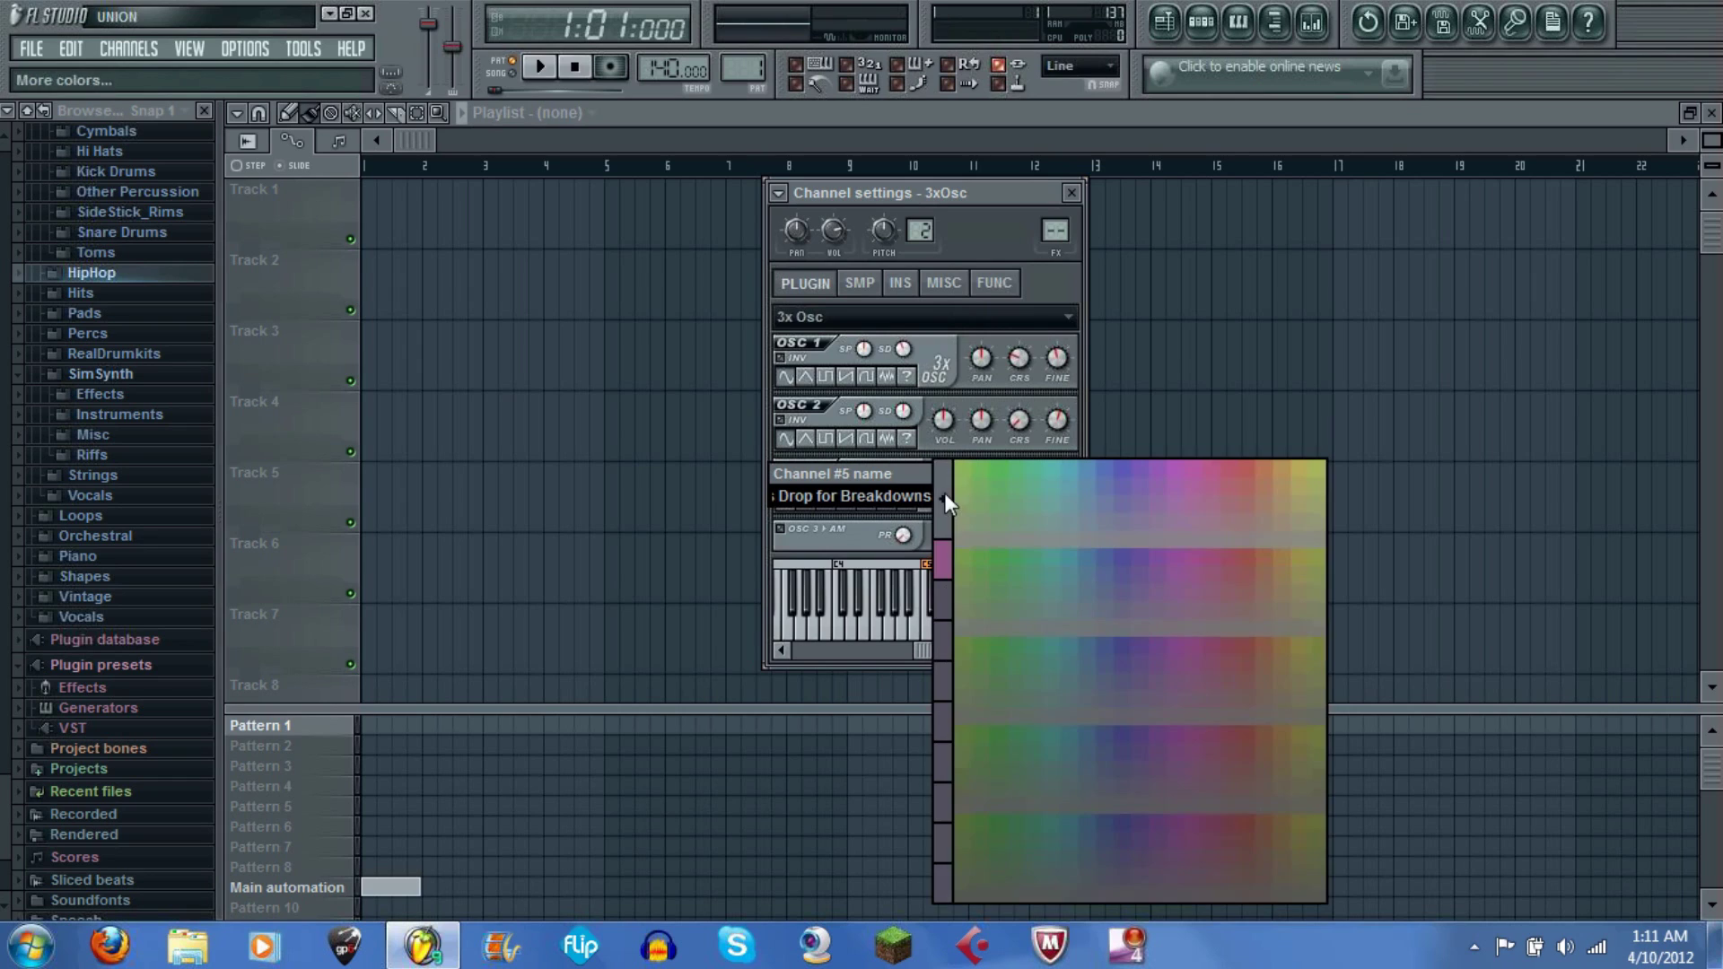
click(1245, 470)
key(Return)
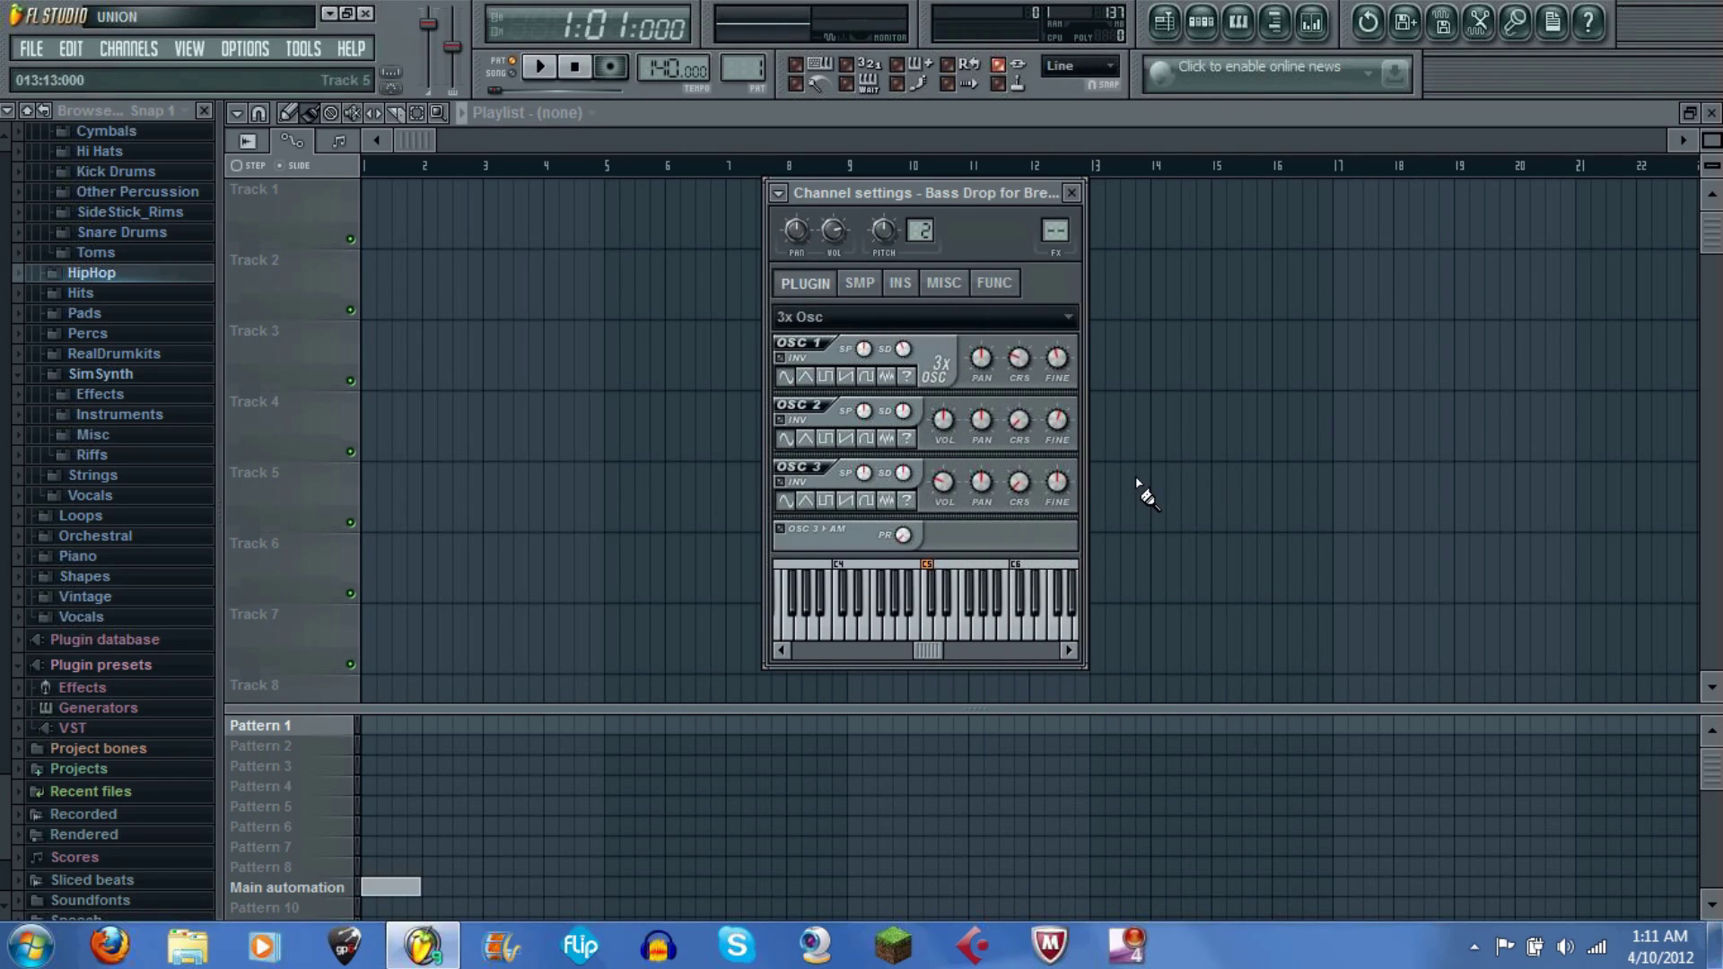
Step: Assign the channel to a free mixer insert and close its channel settings
click(779, 194)
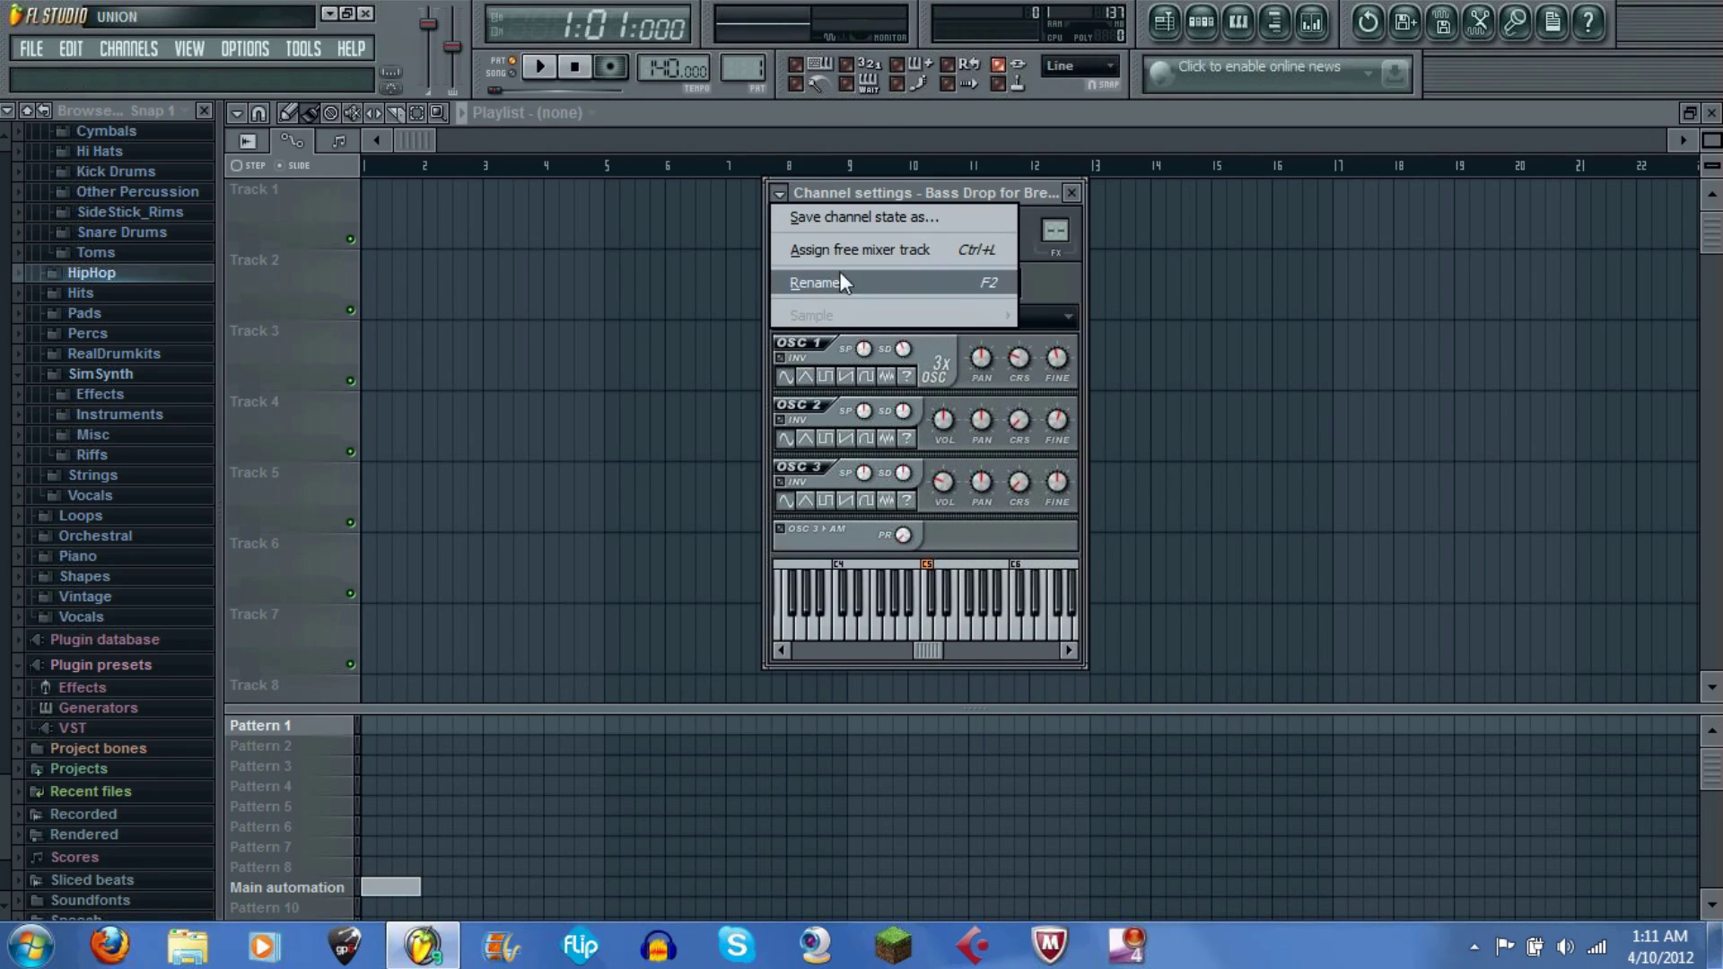
click(863, 251)
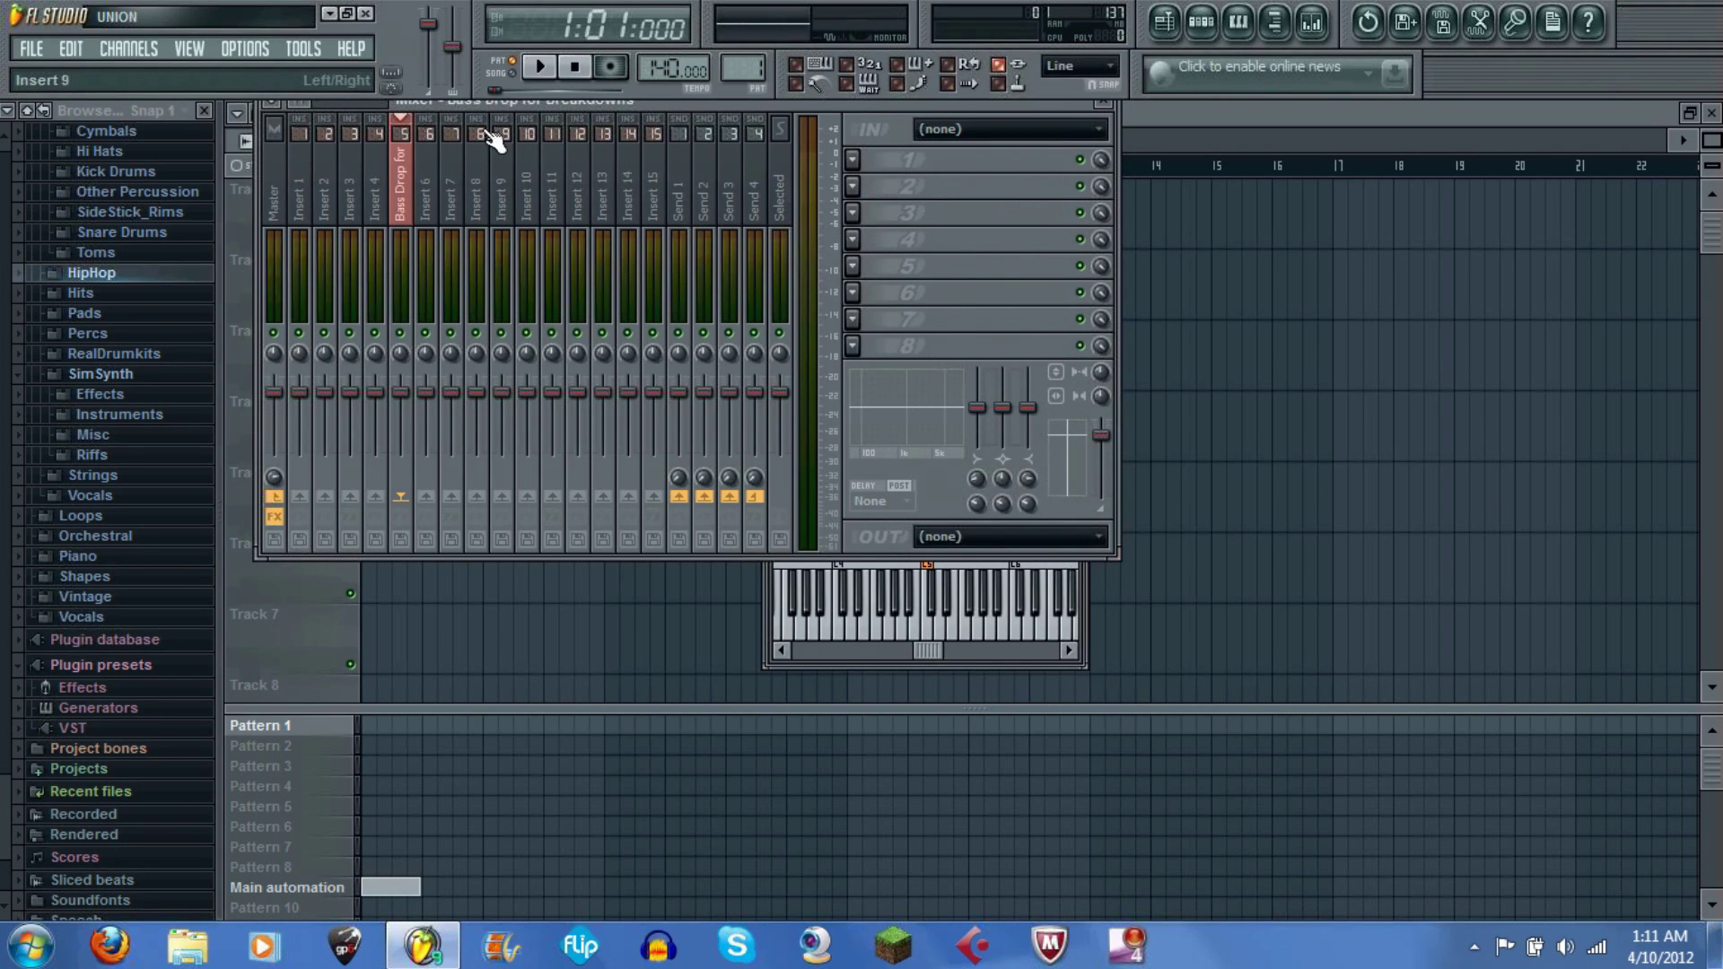
drag(817, 106, 936, 345)
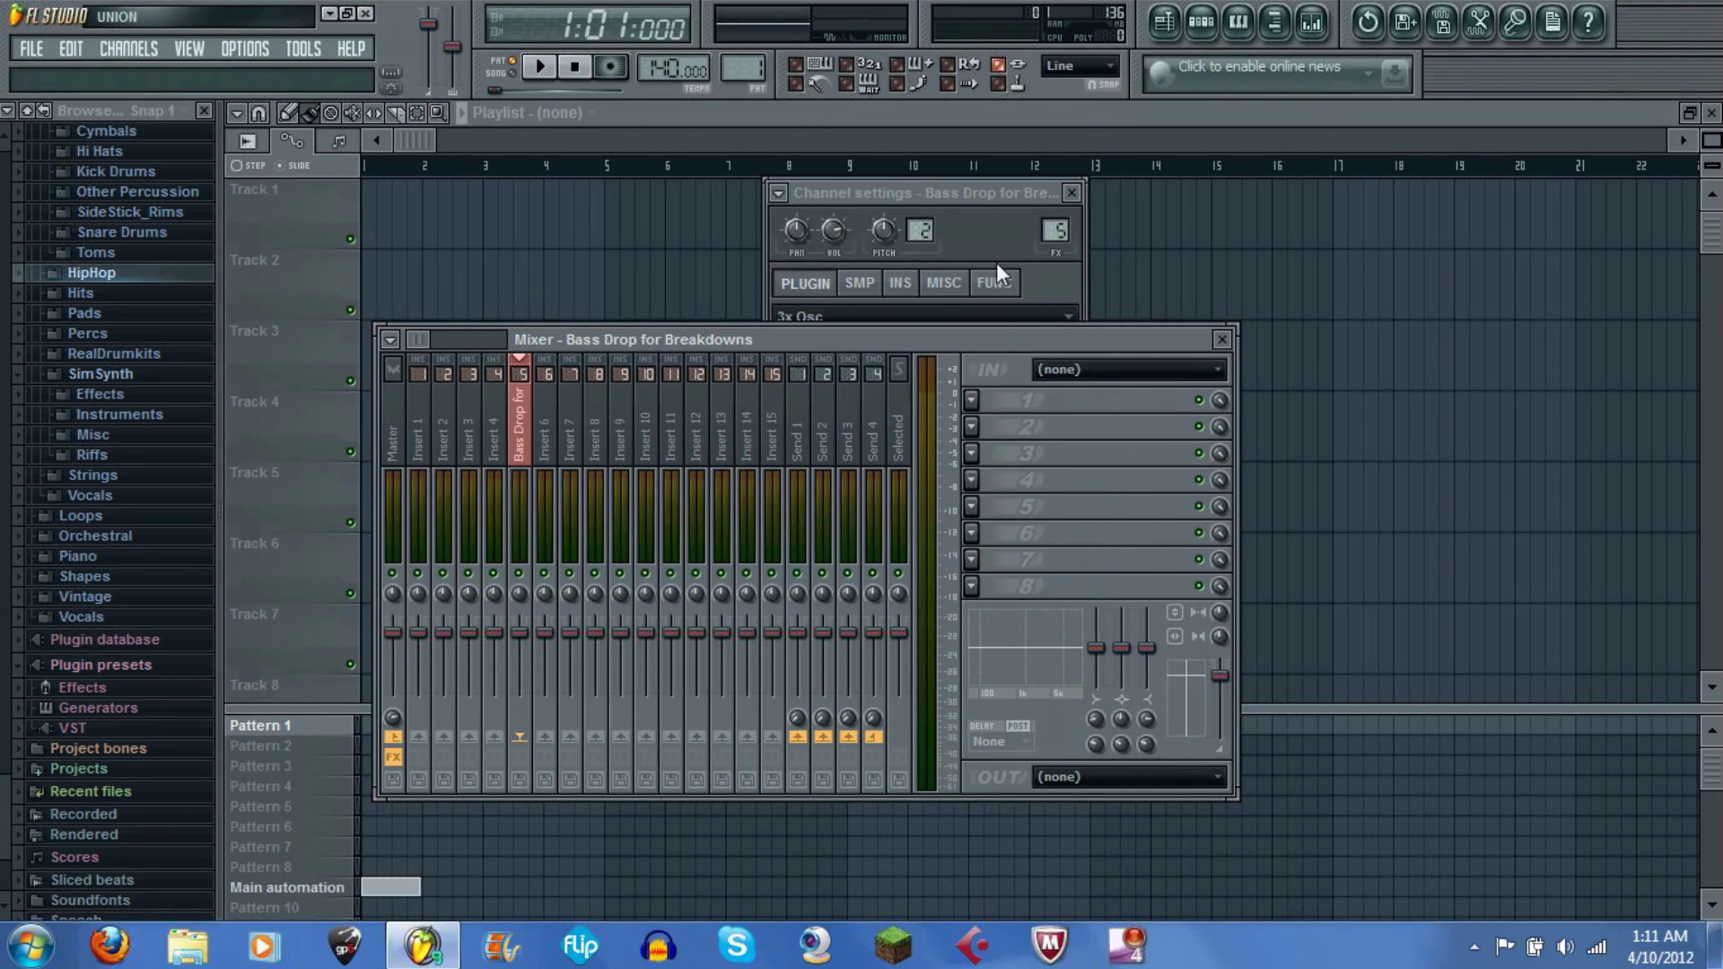
click(1073, 194)
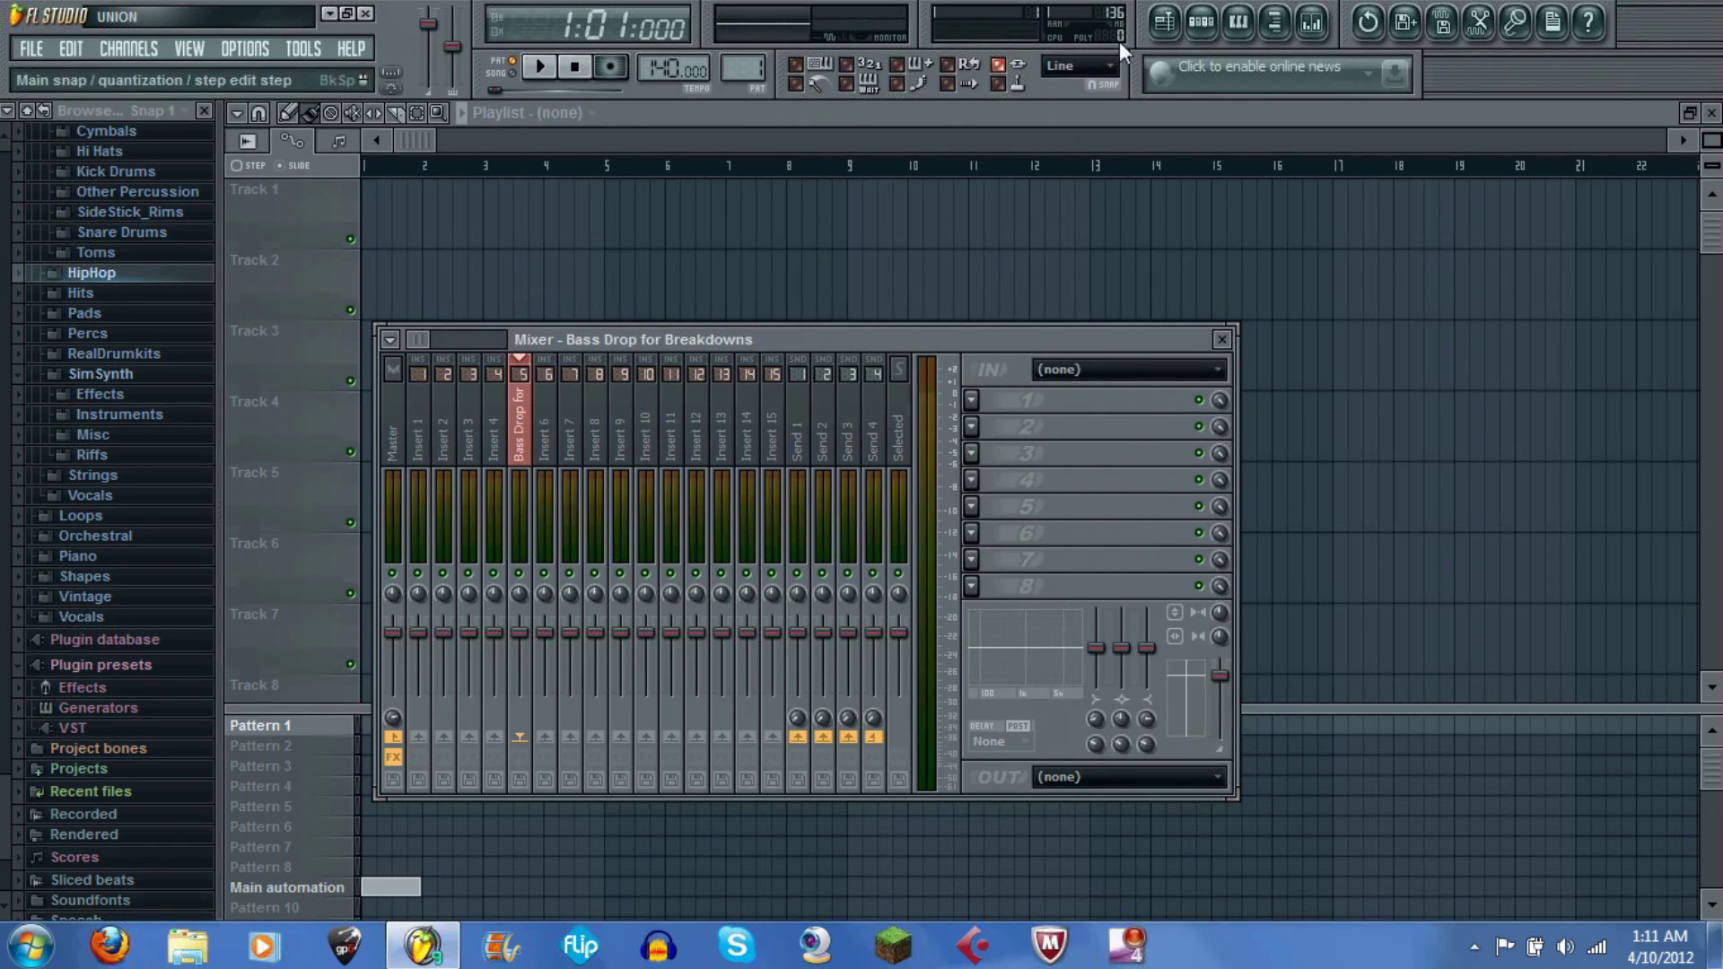
Step: Open the Bass Drop channel in the piano roll from the step sequencer
click(1202, 22)
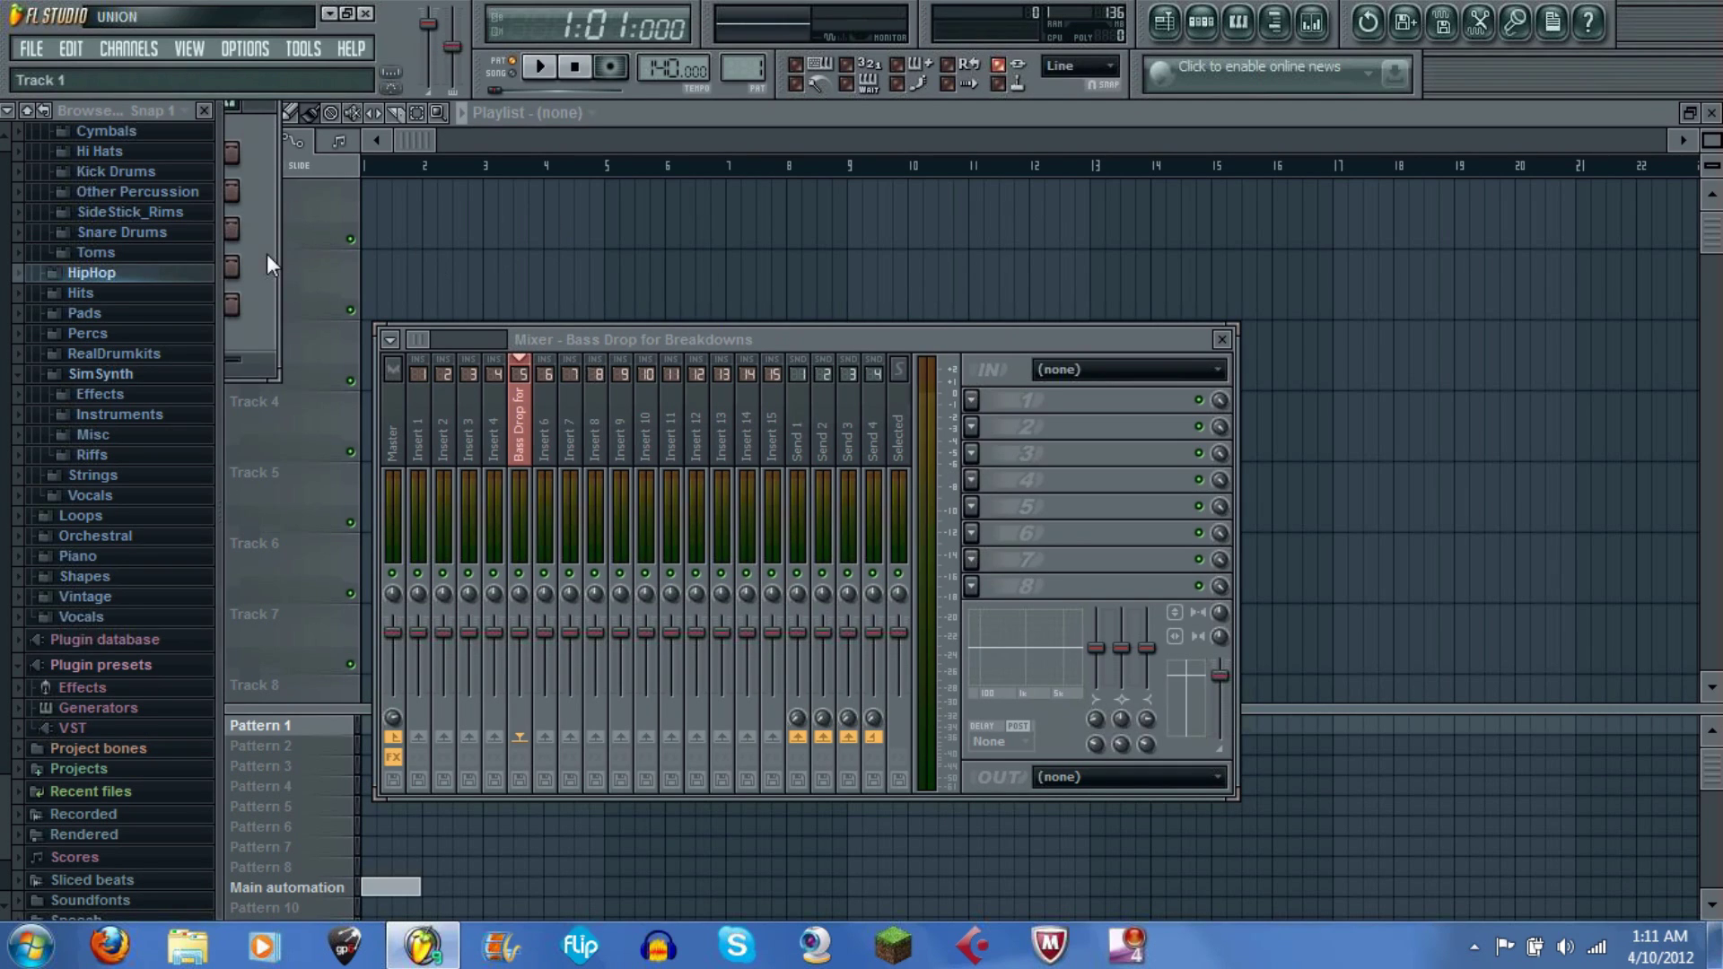
drag(272, 113, 1040, 189)
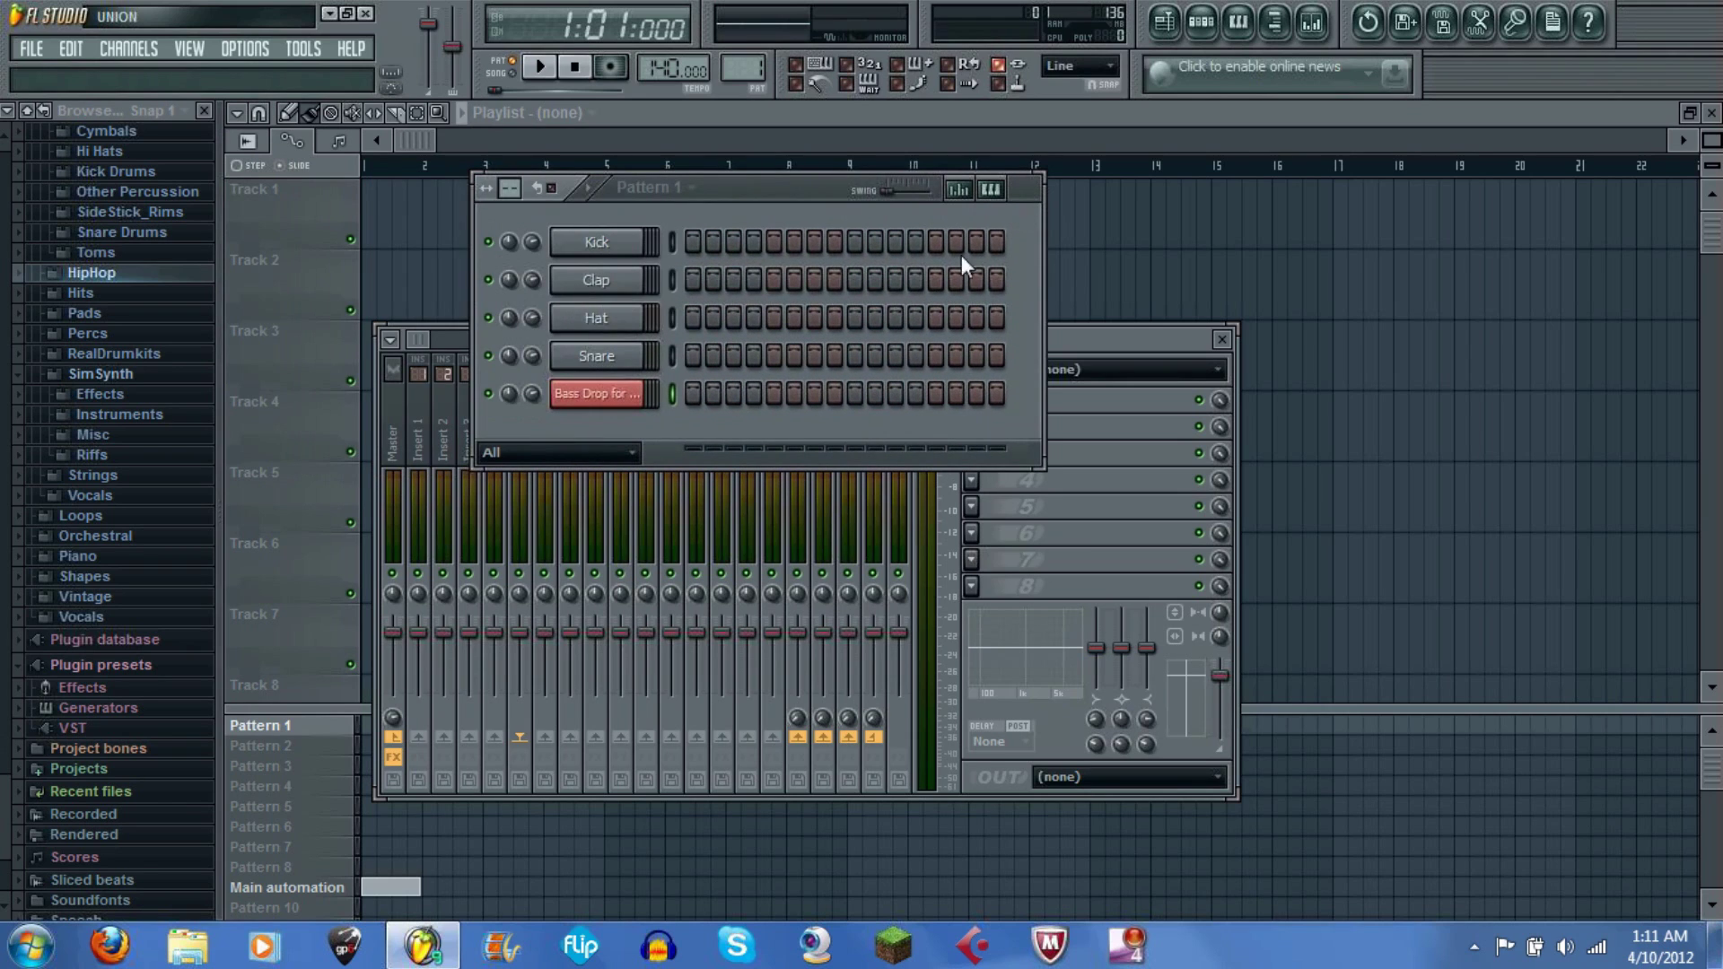
right_click(615, 391)
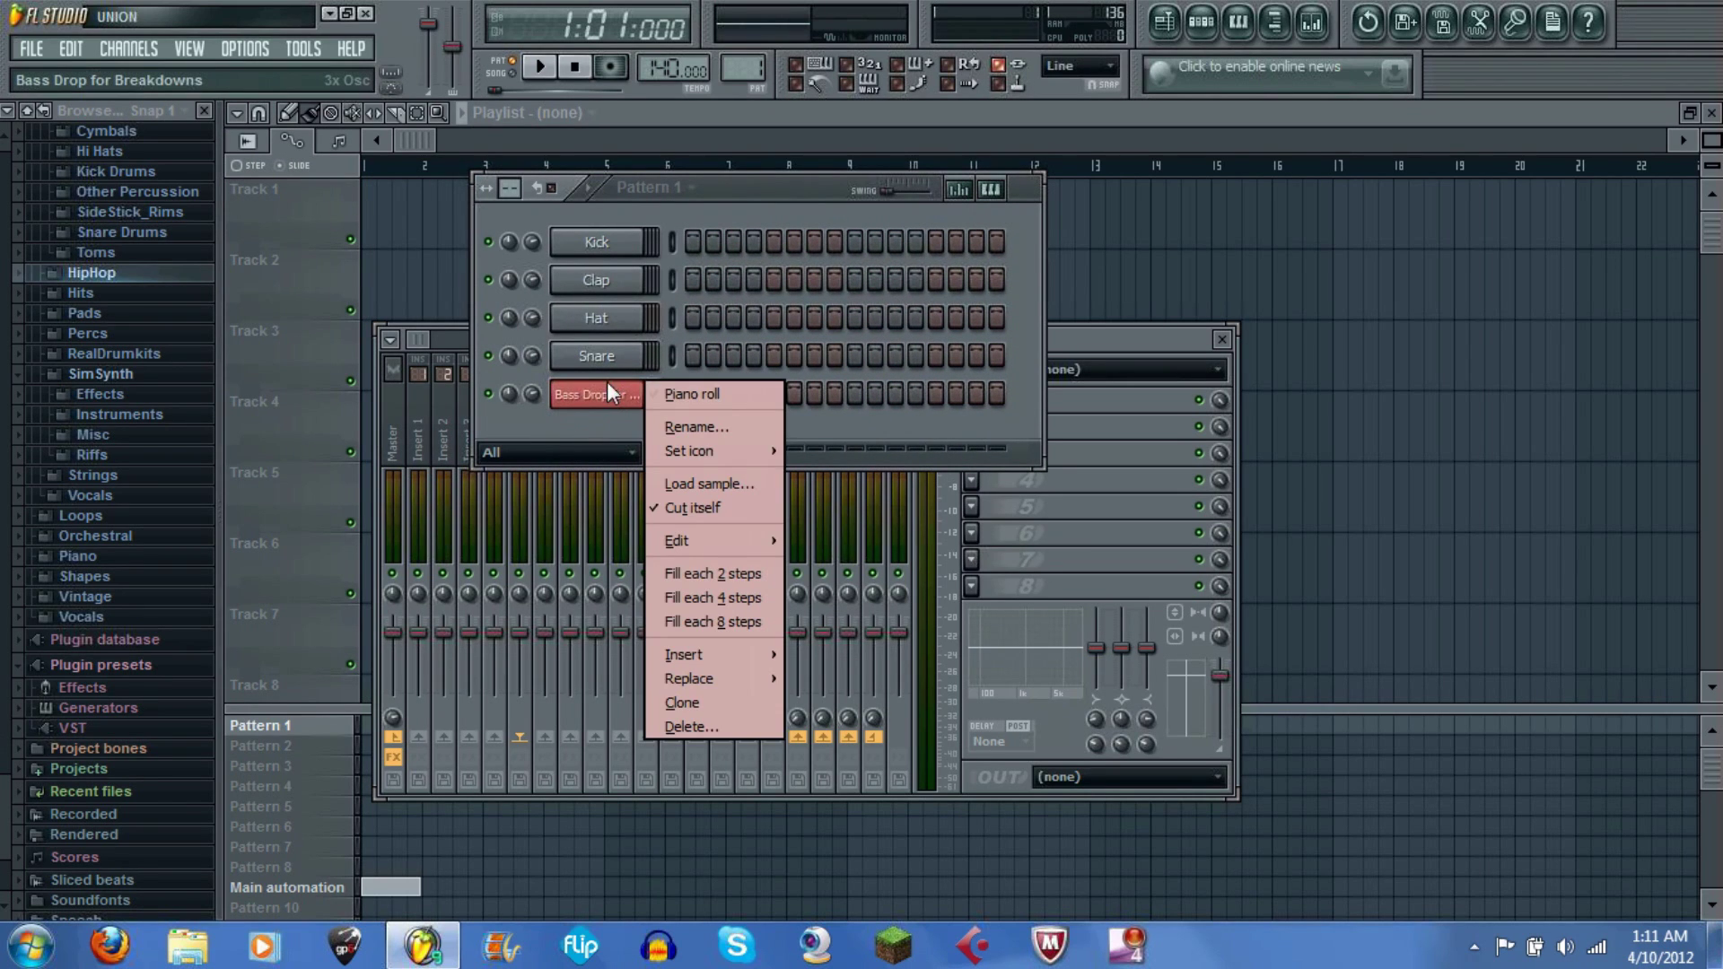
click(697, 394)
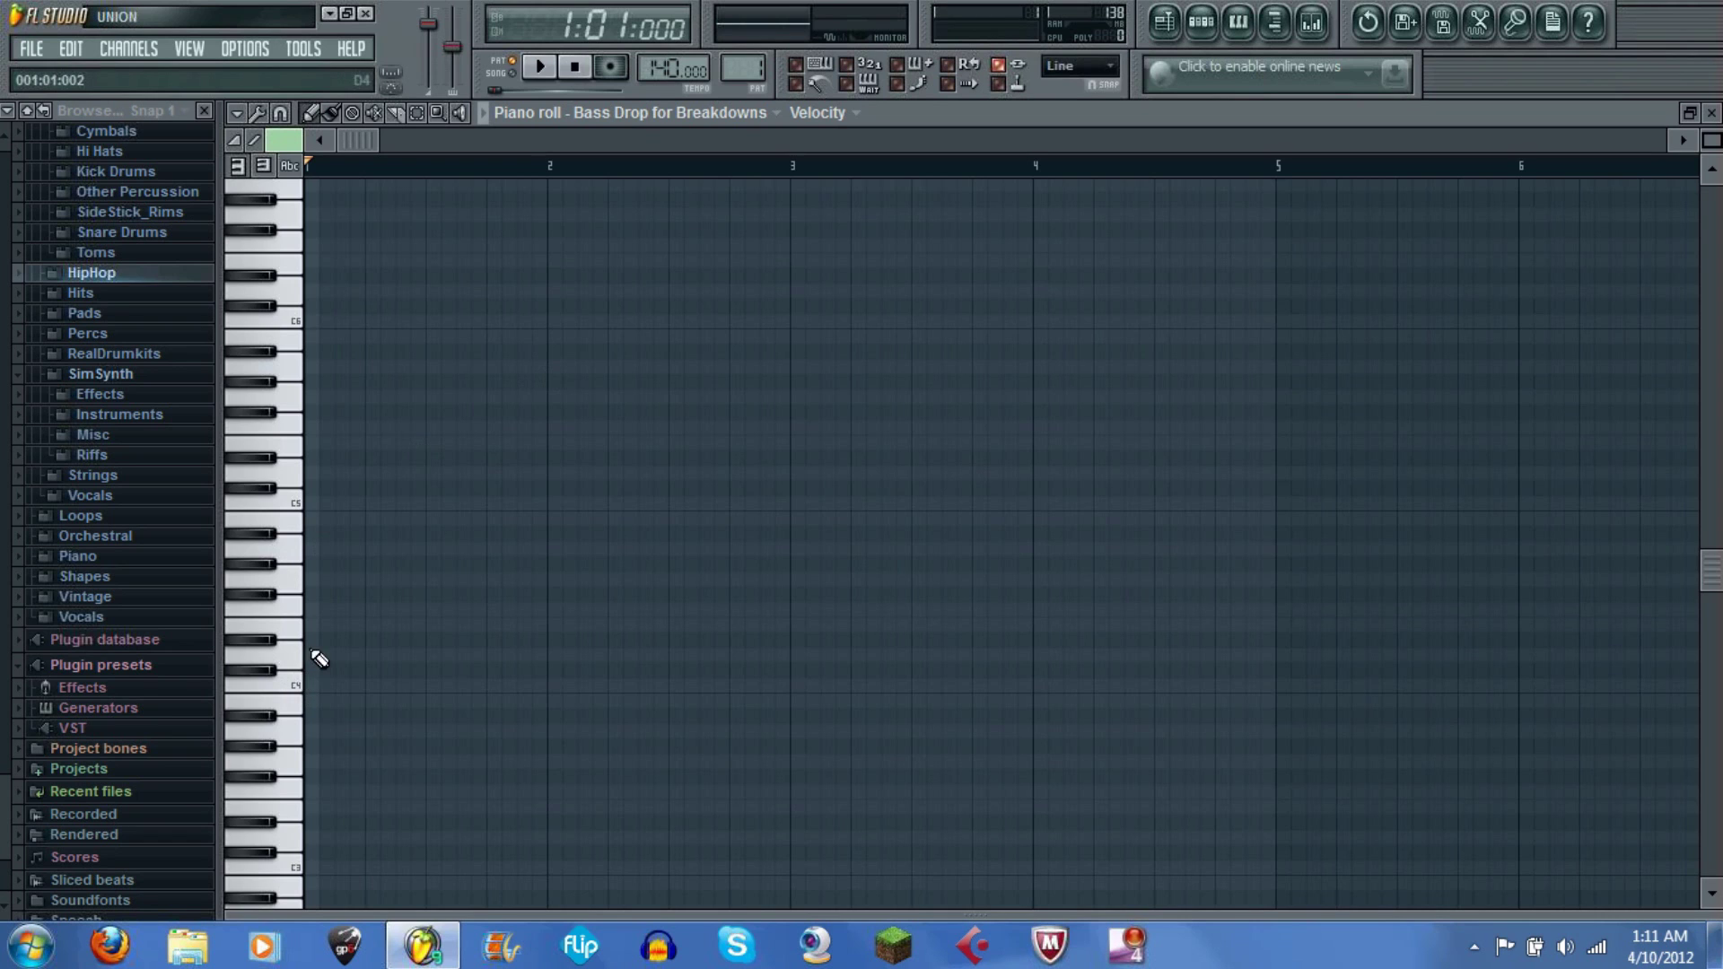
scroll(319, 660, down, 4)
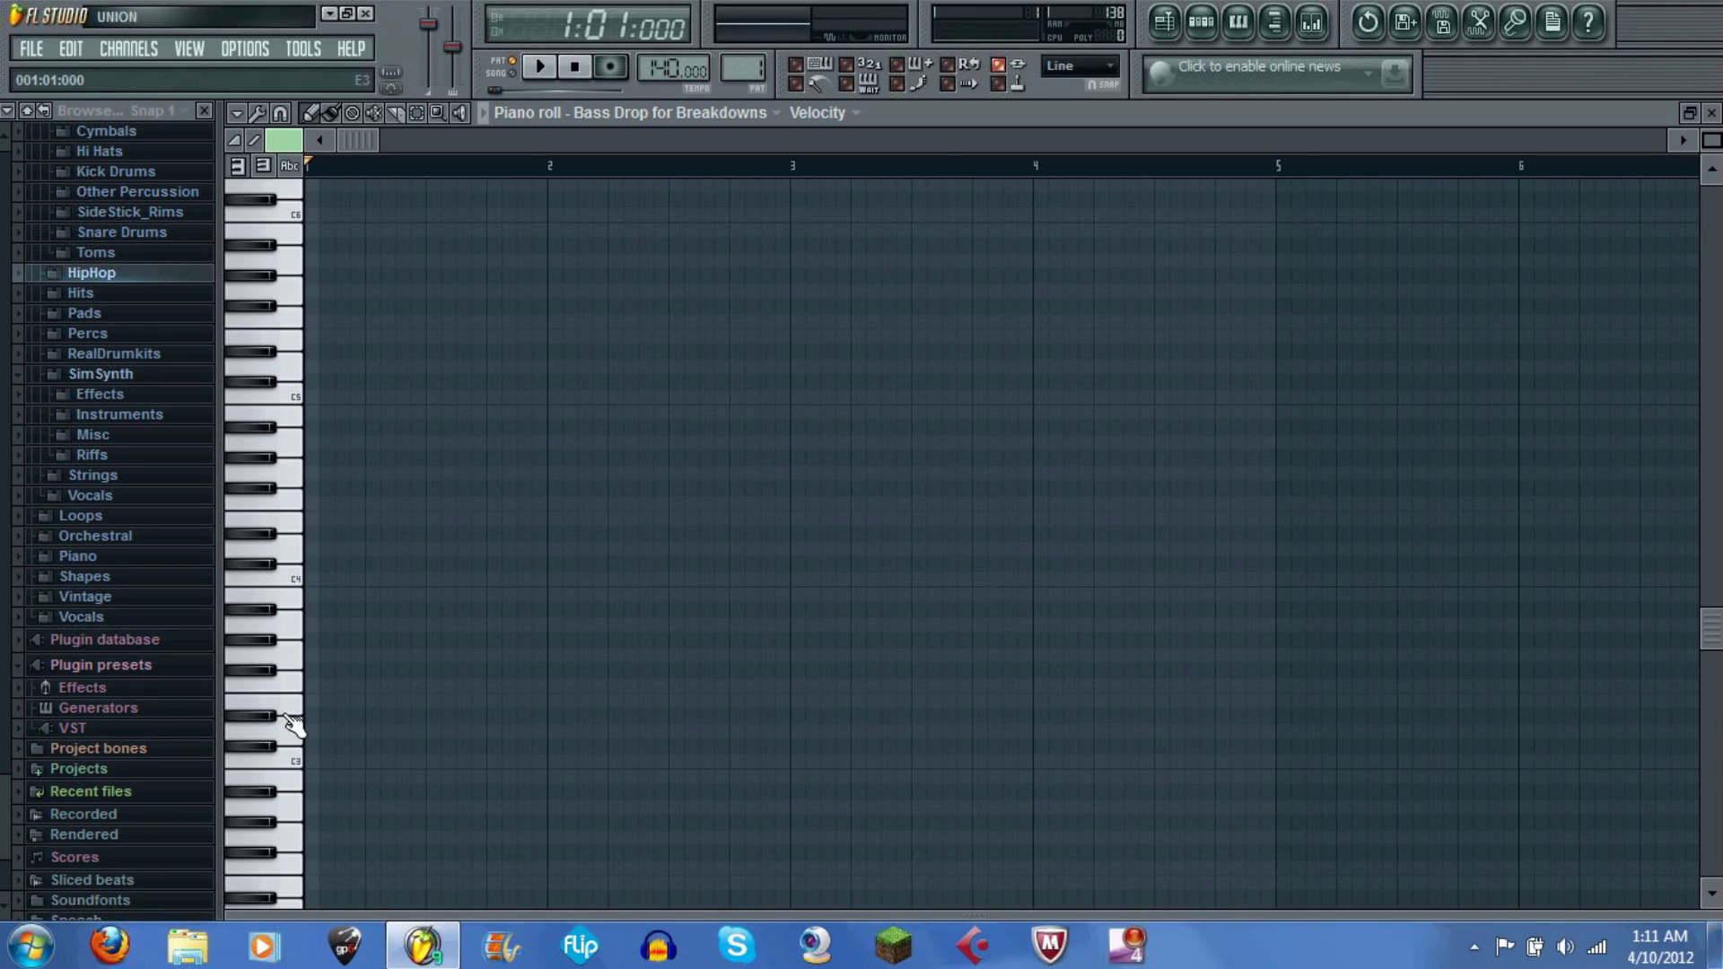
Step: Draw one long D#3 note across bar 1, audition keys, and close the piano roll
click(293, 626)
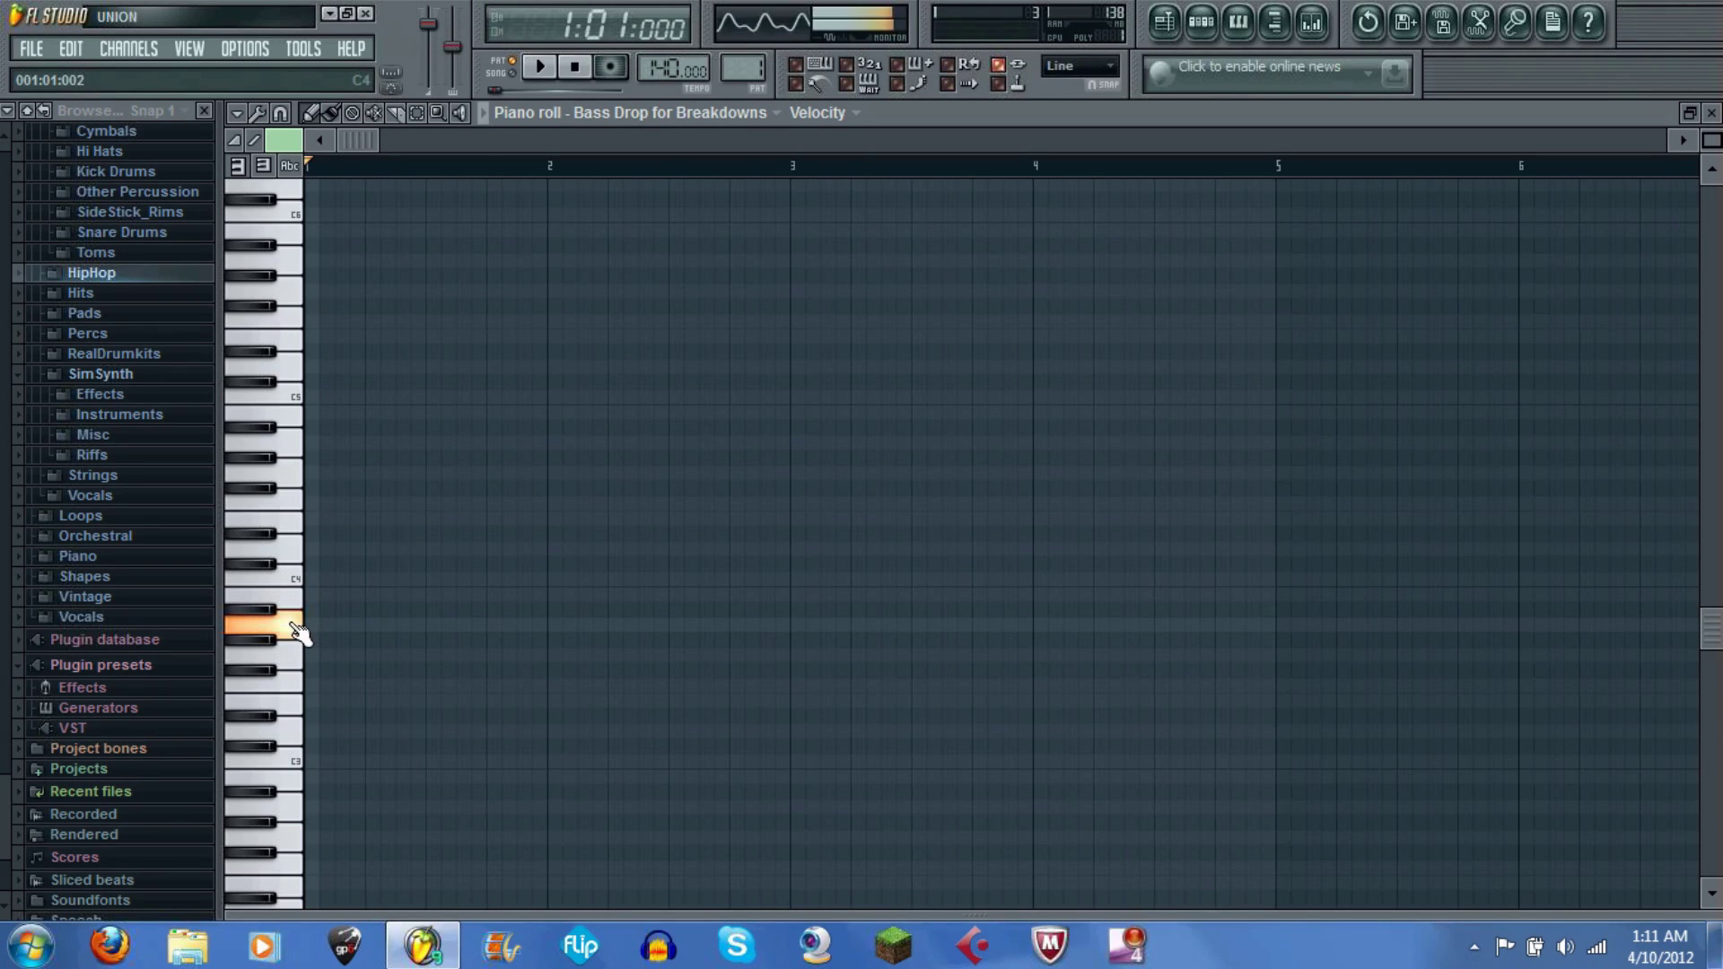
click(325, 625)
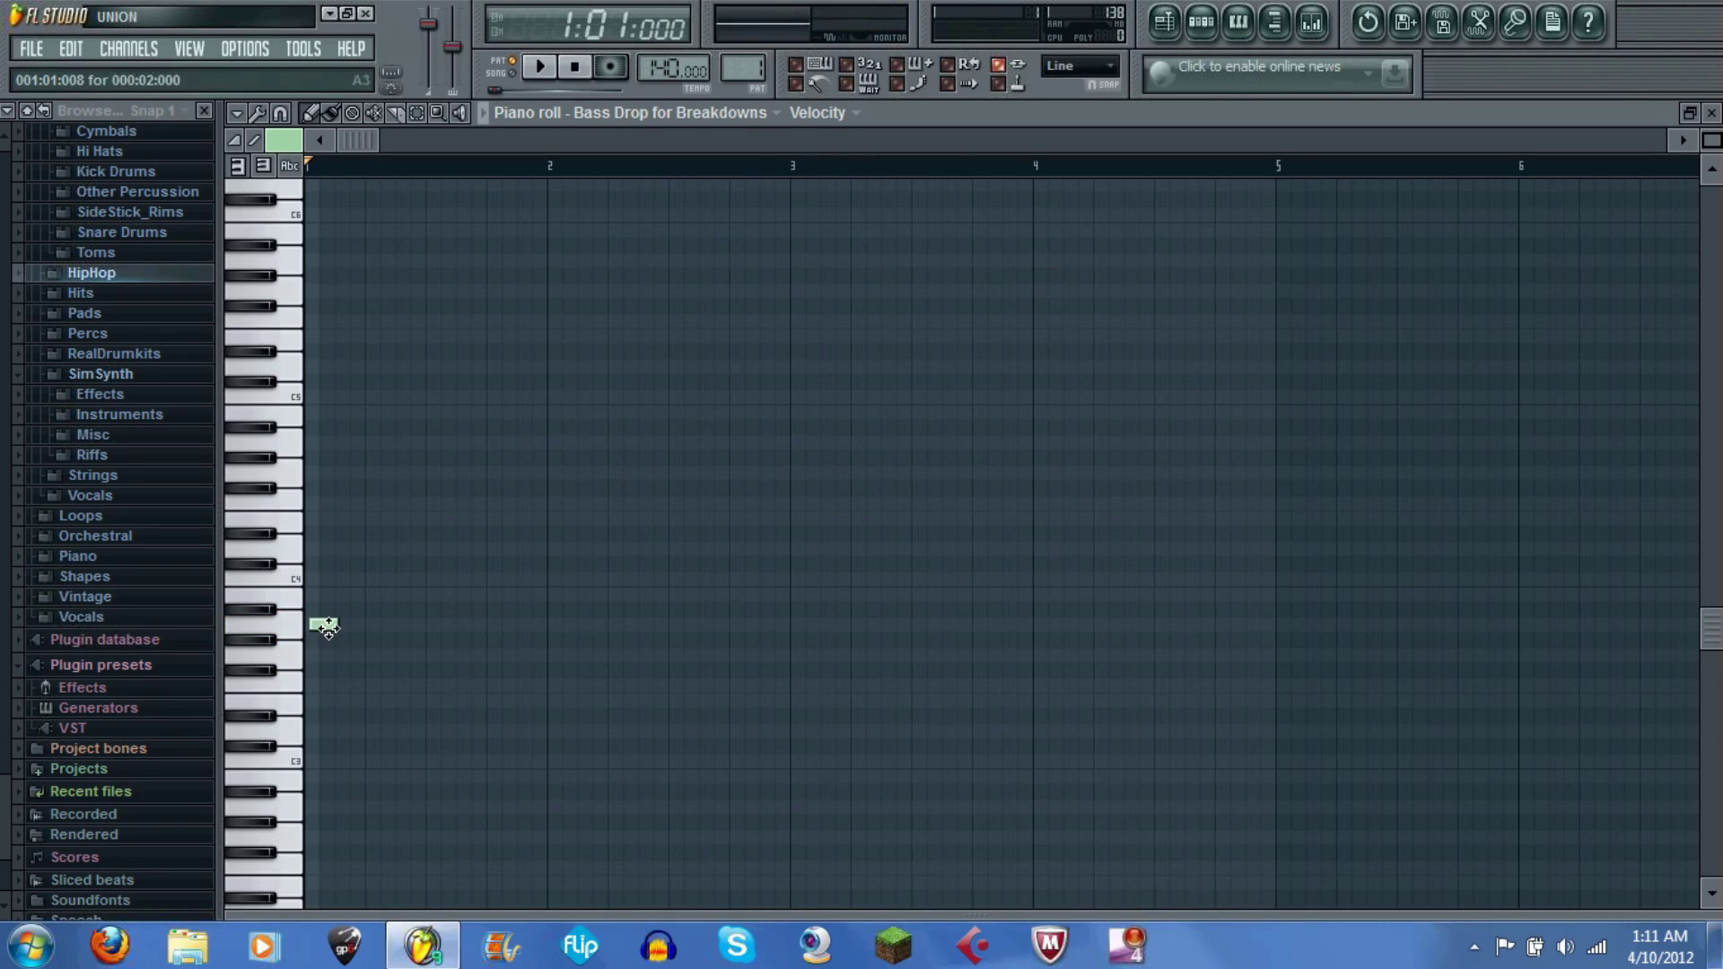
drag(328, 628, 543, 738)
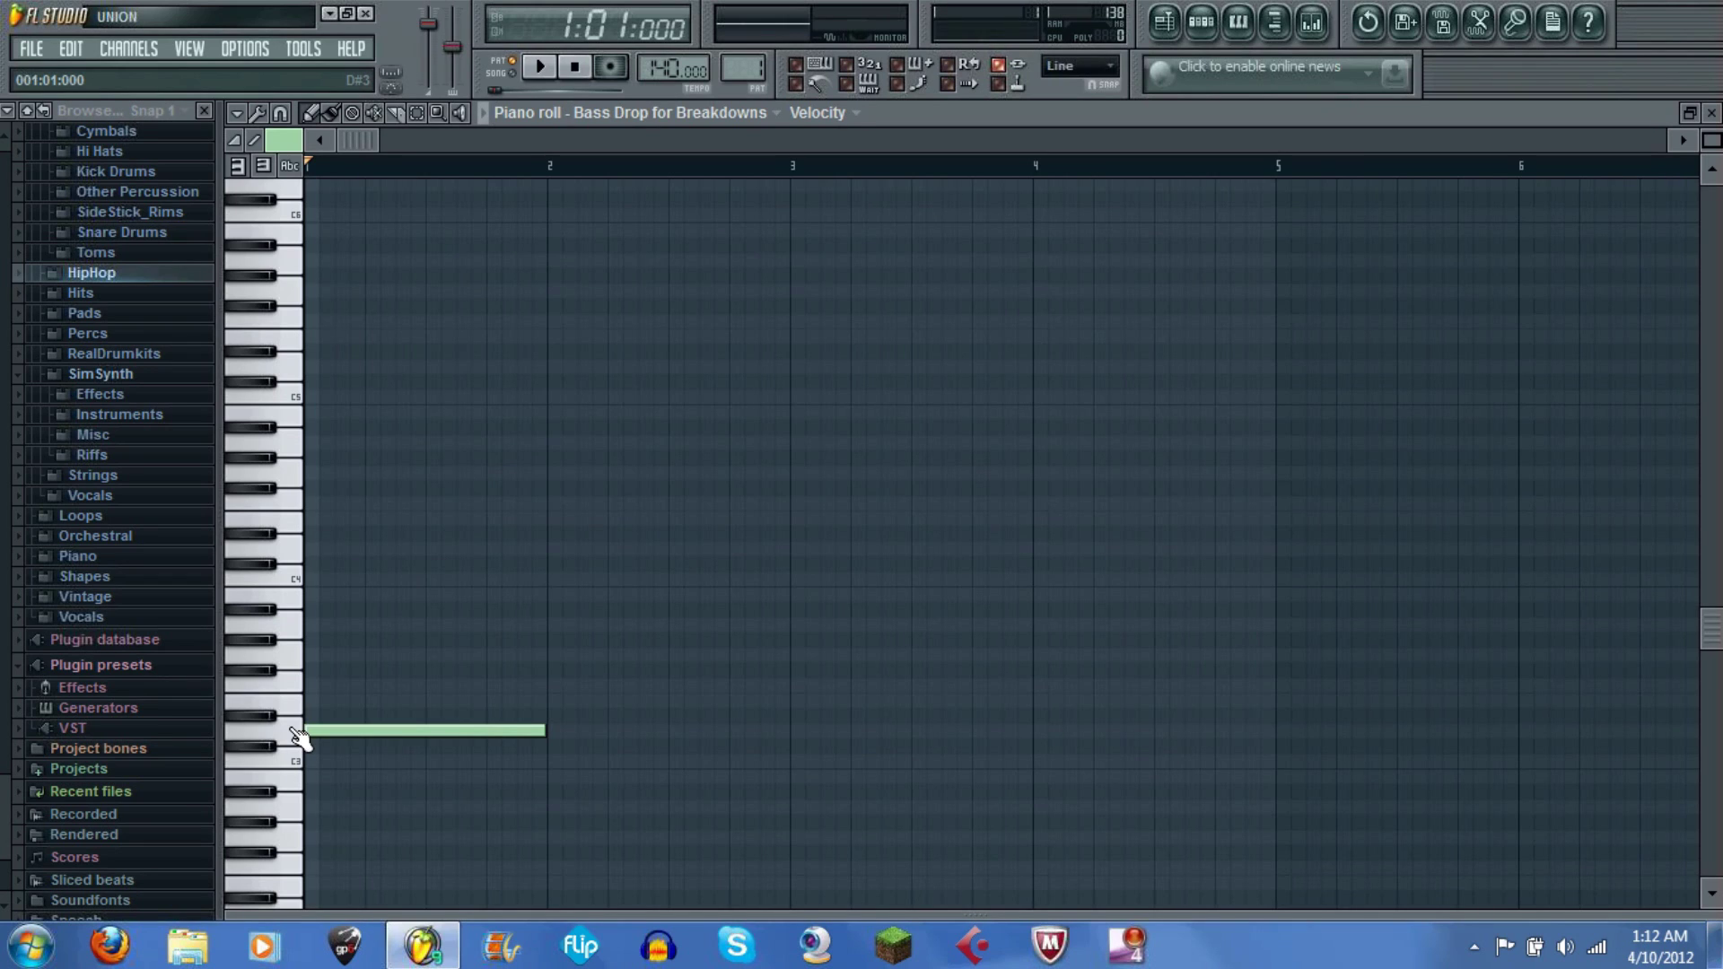
click(299, 736)
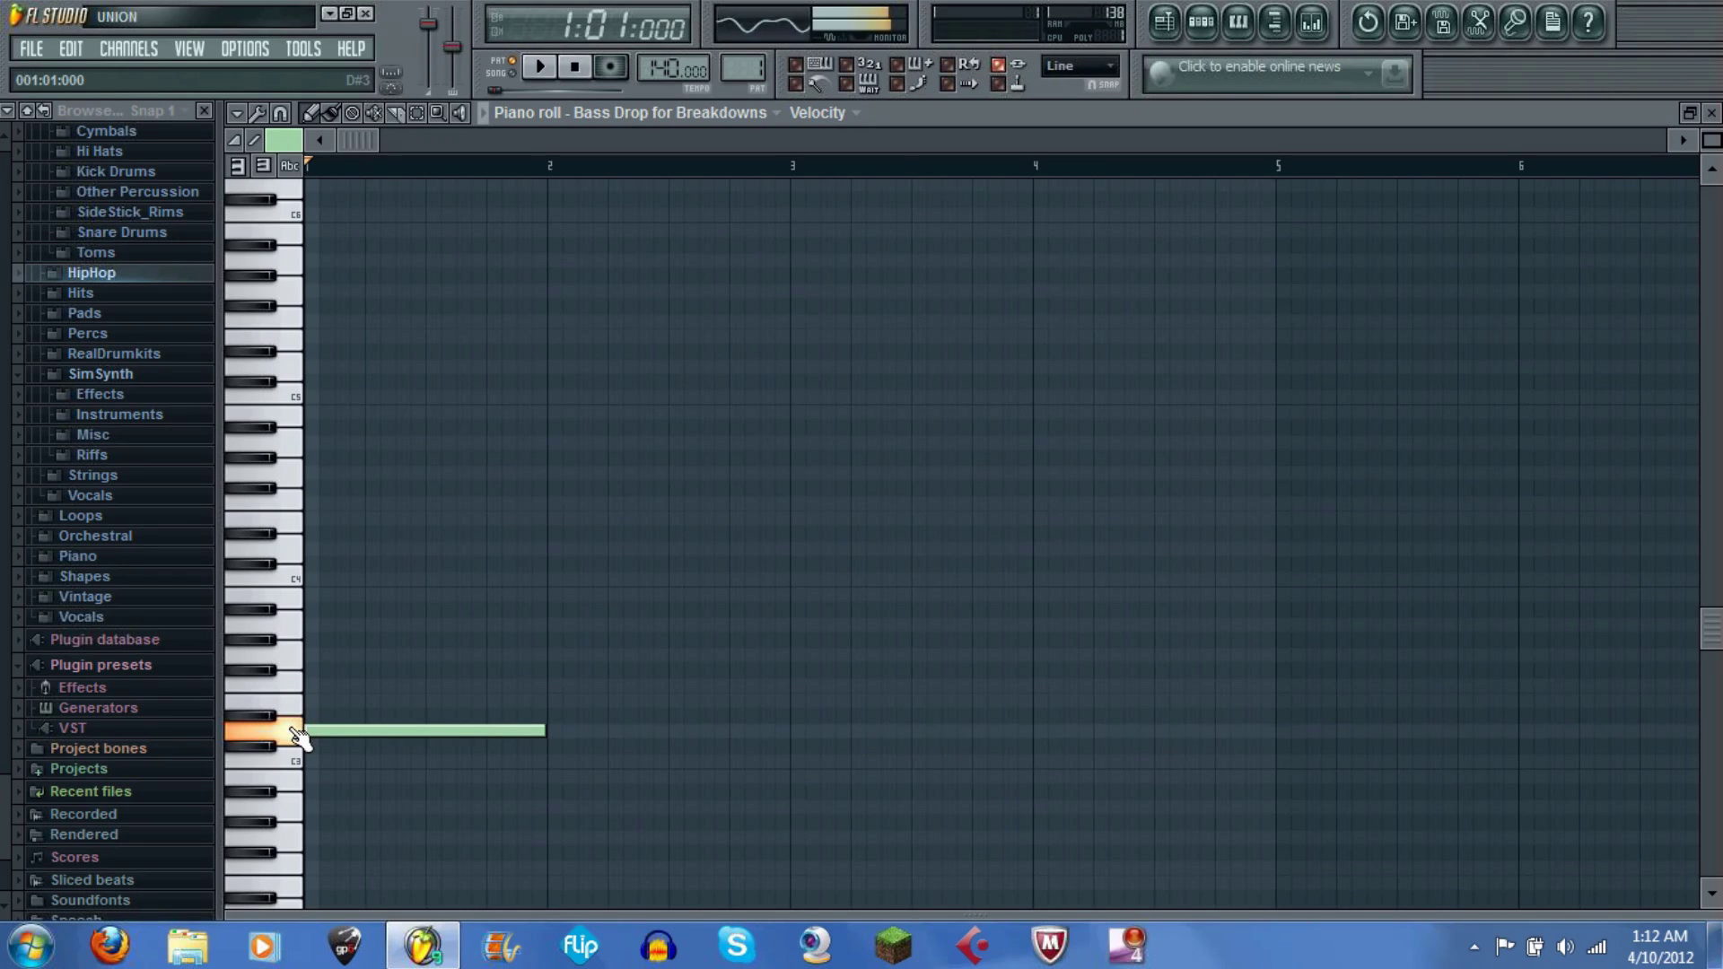
click(299, 736)
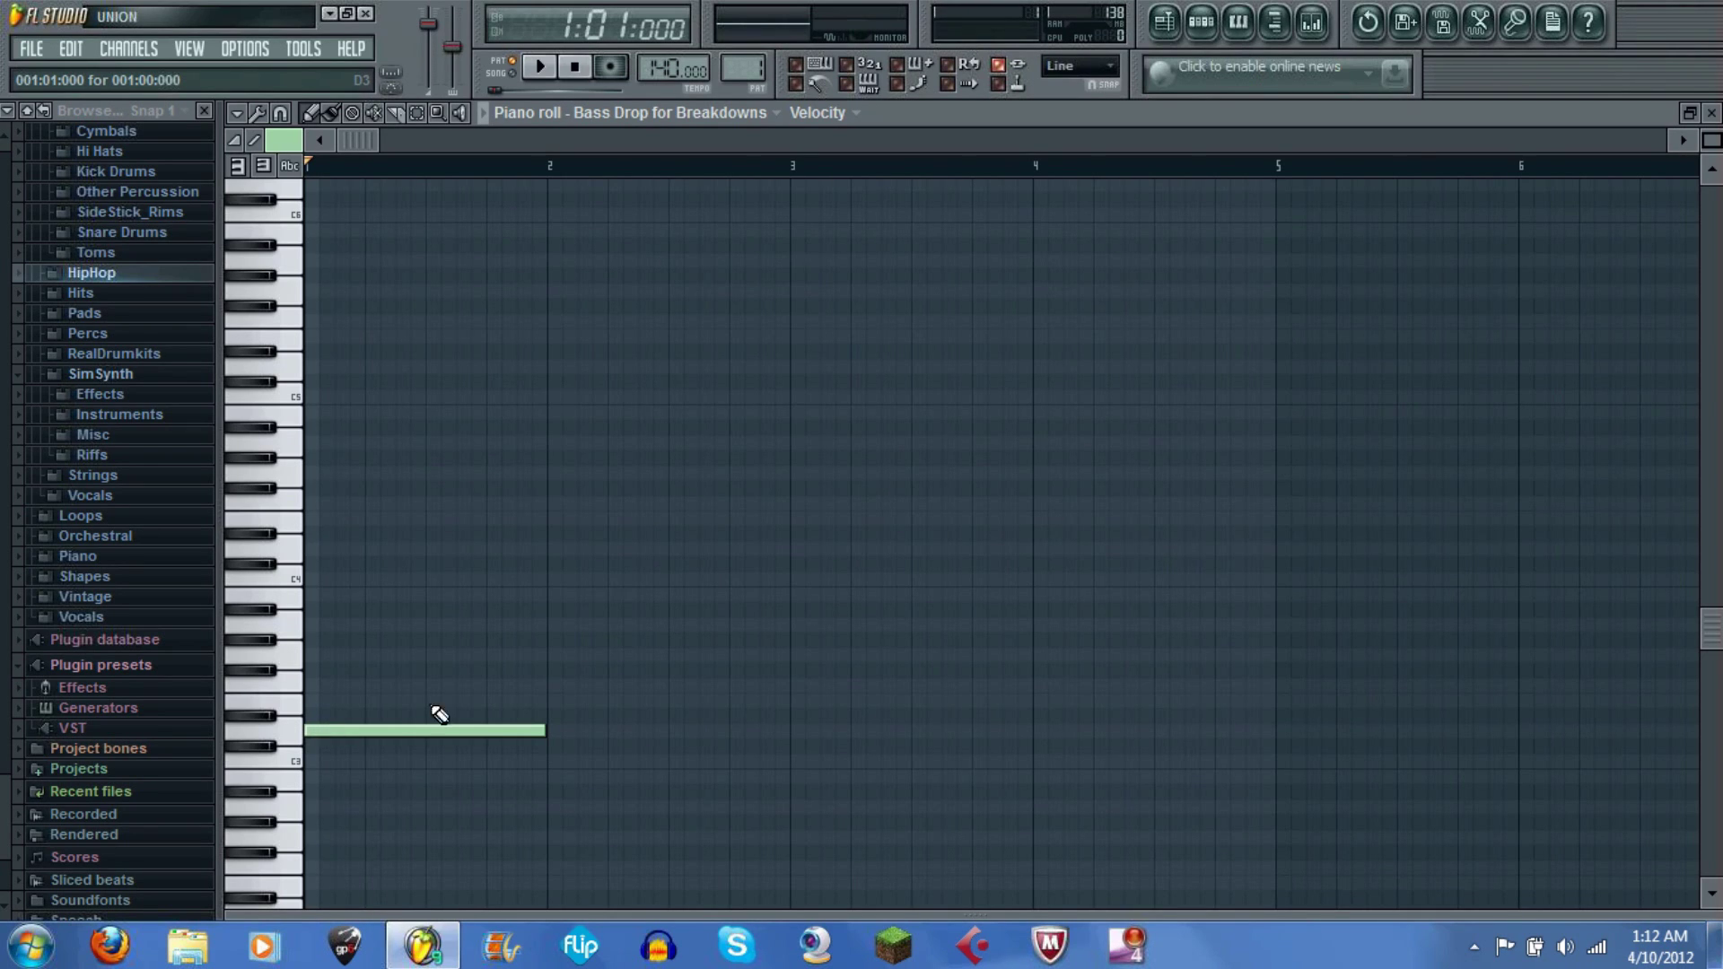
click(290, 736)
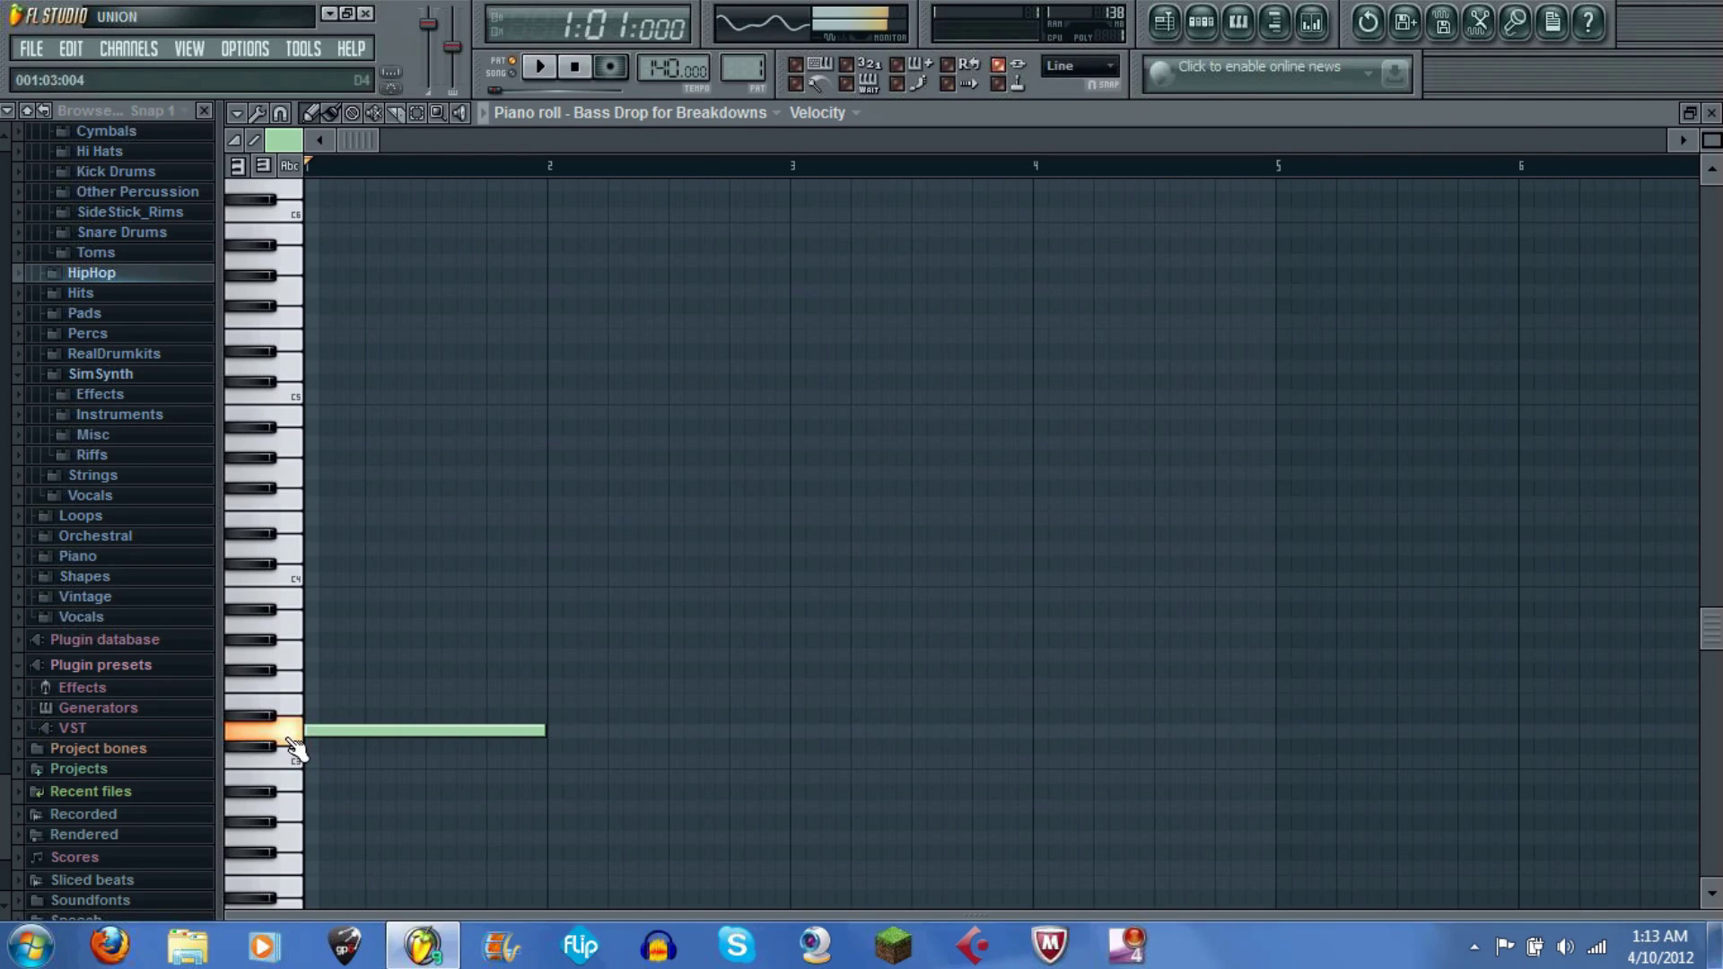
click(1715, 114)
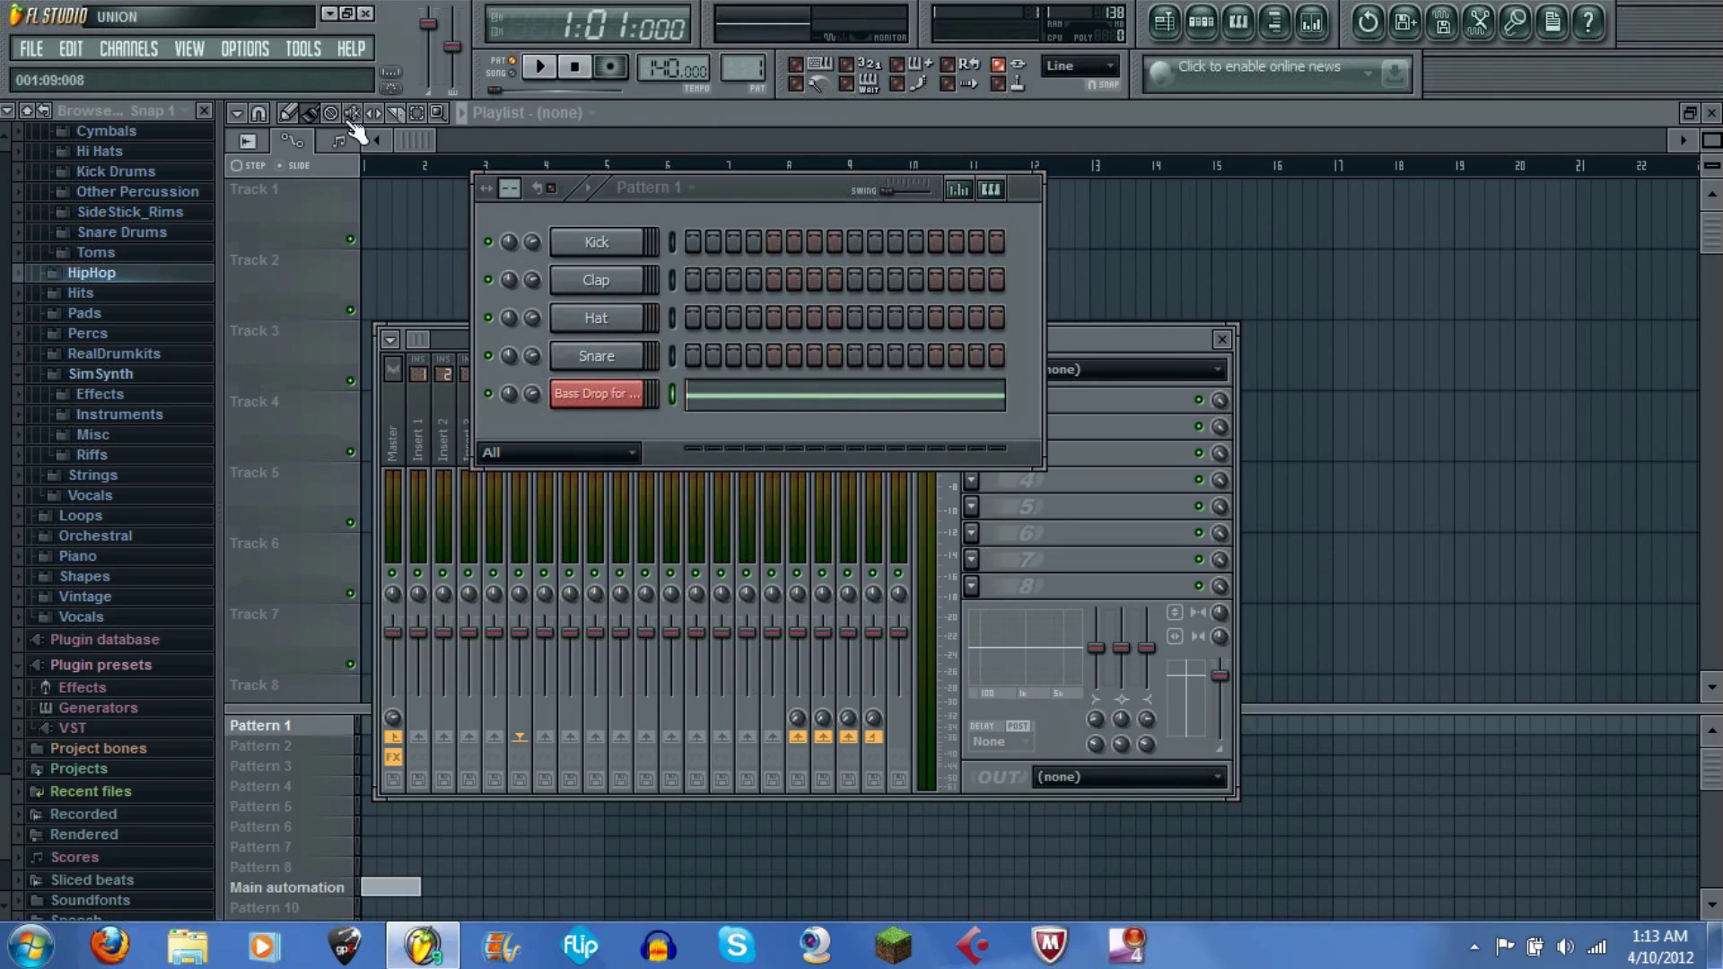
Step: Place a Pattern 1 clip at bar 1 of Track 1 and play it back
click(846, 122)
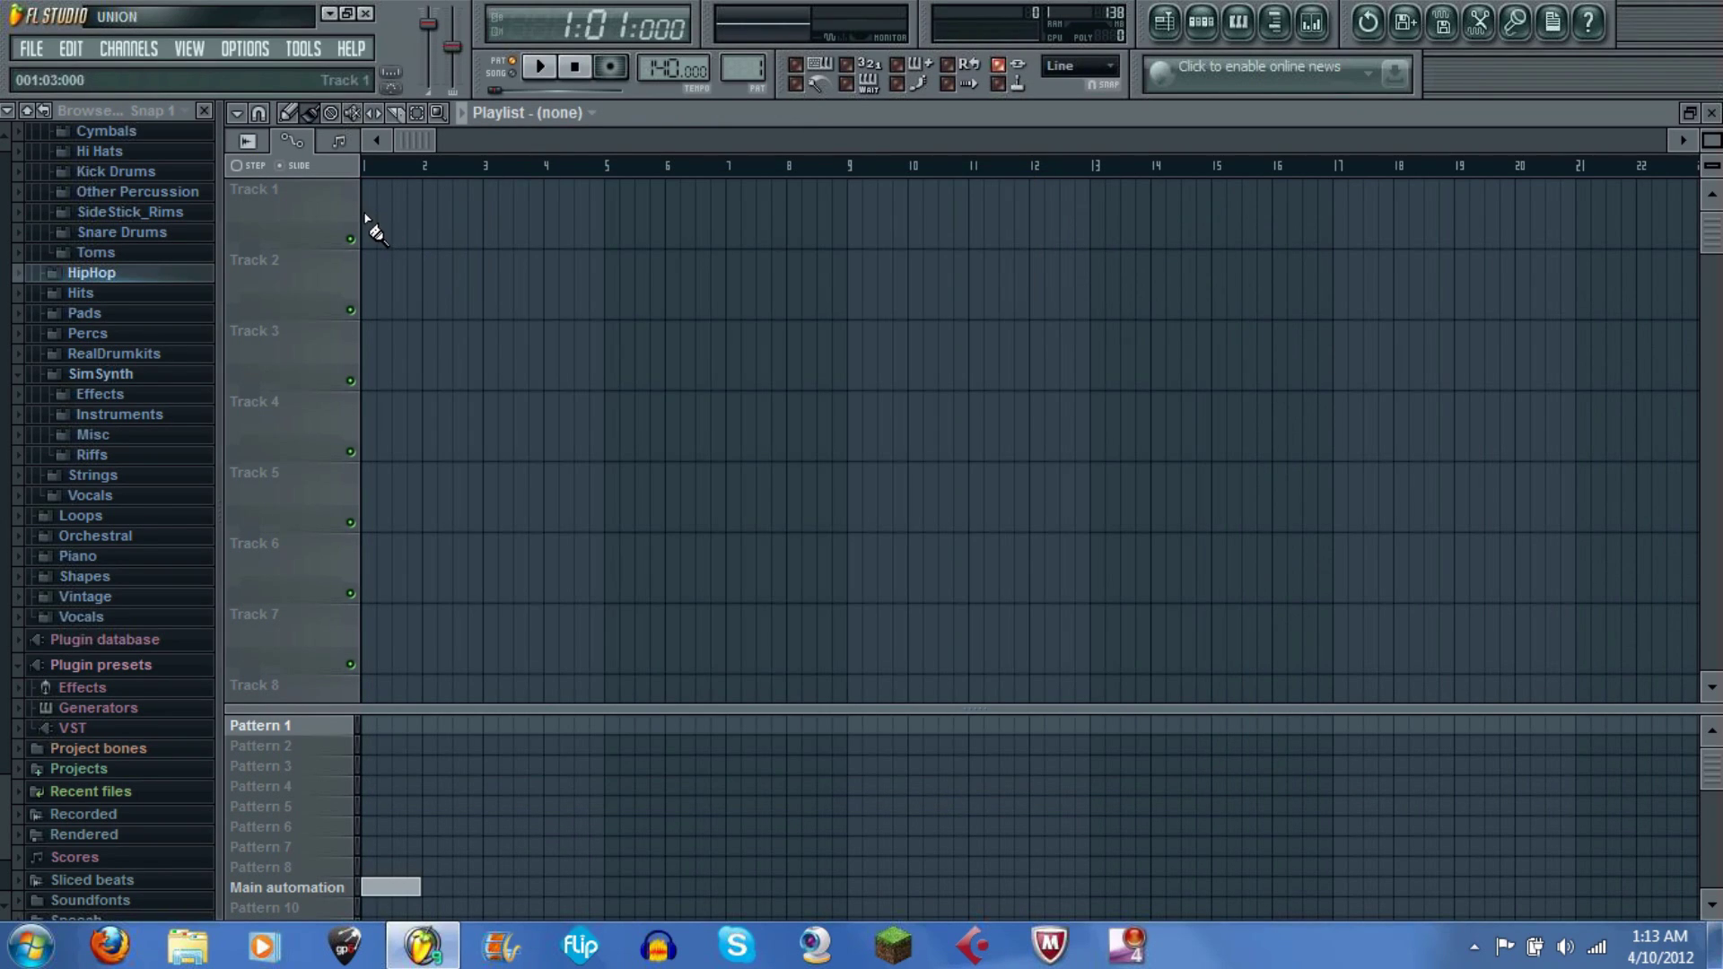
click(364, 219)
click(400, 240)
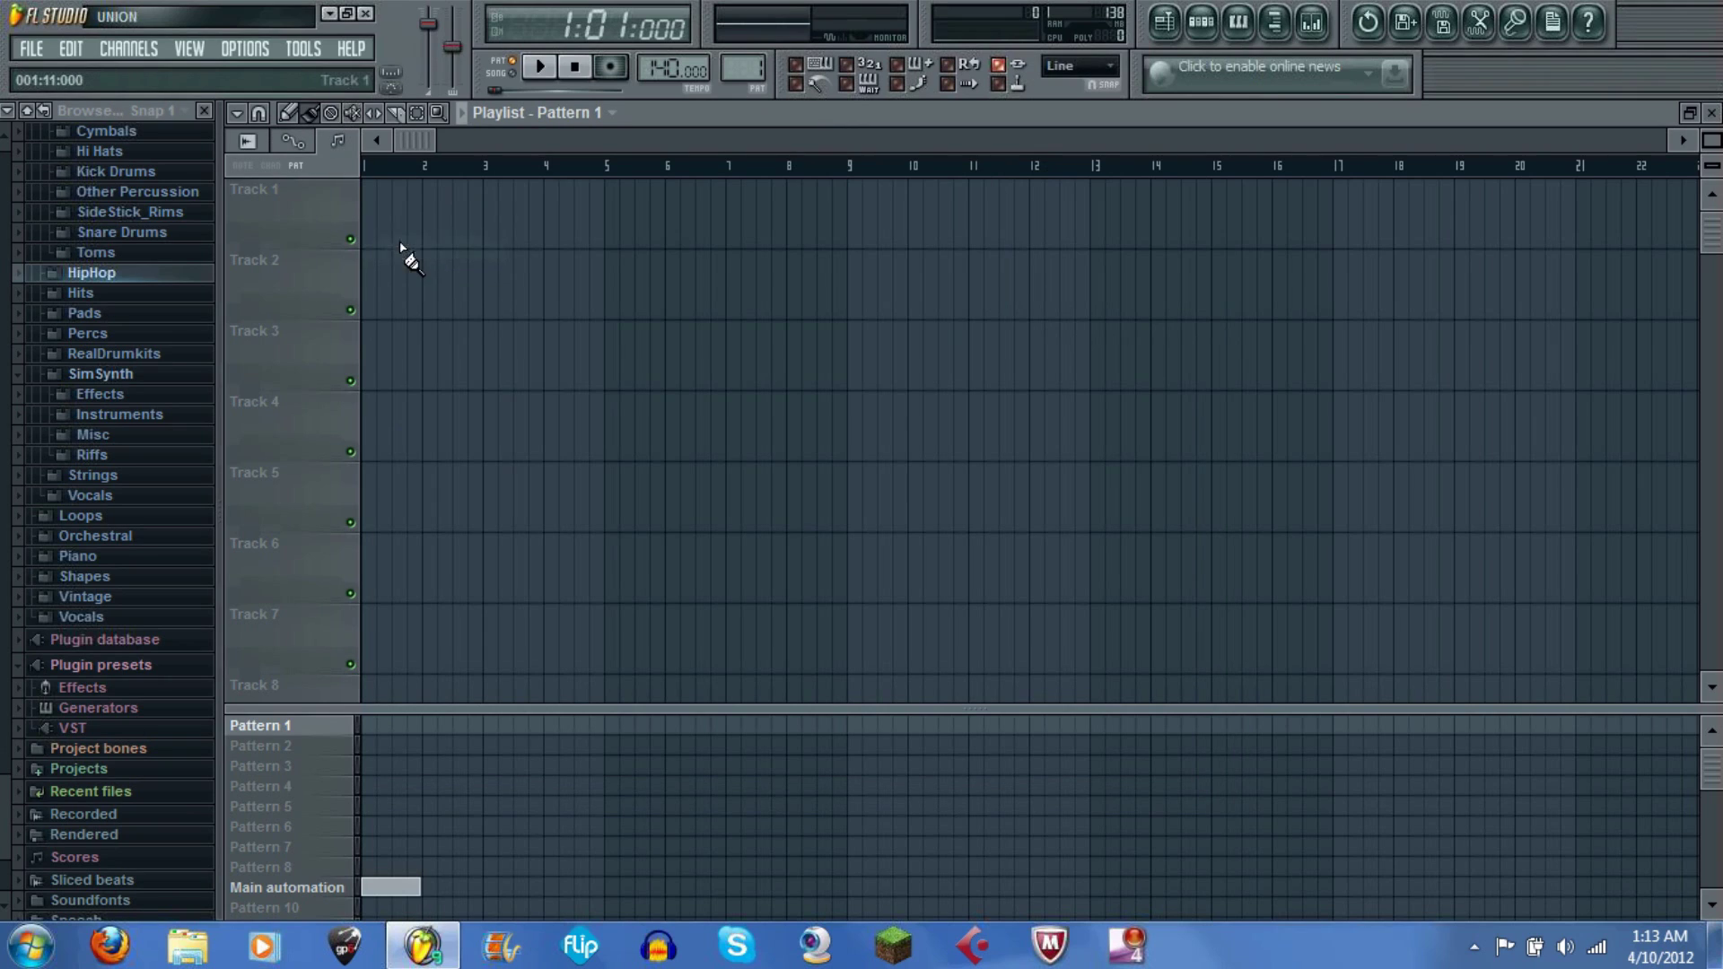
click(368, 235)
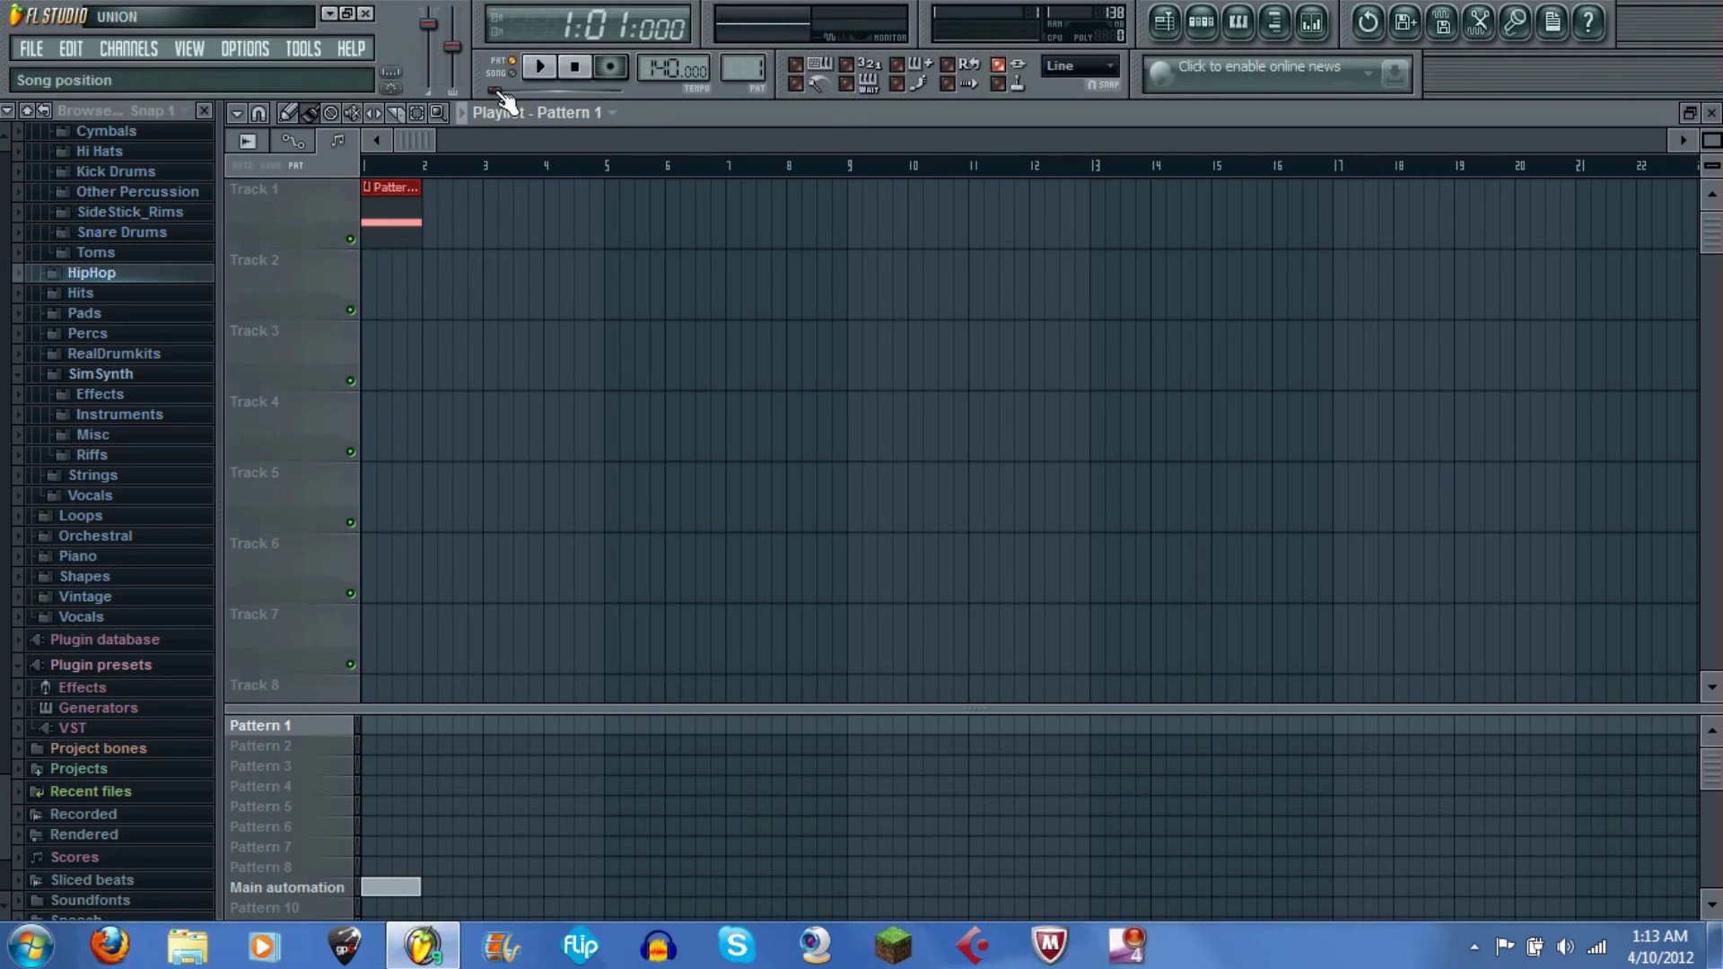
click(543, 75)
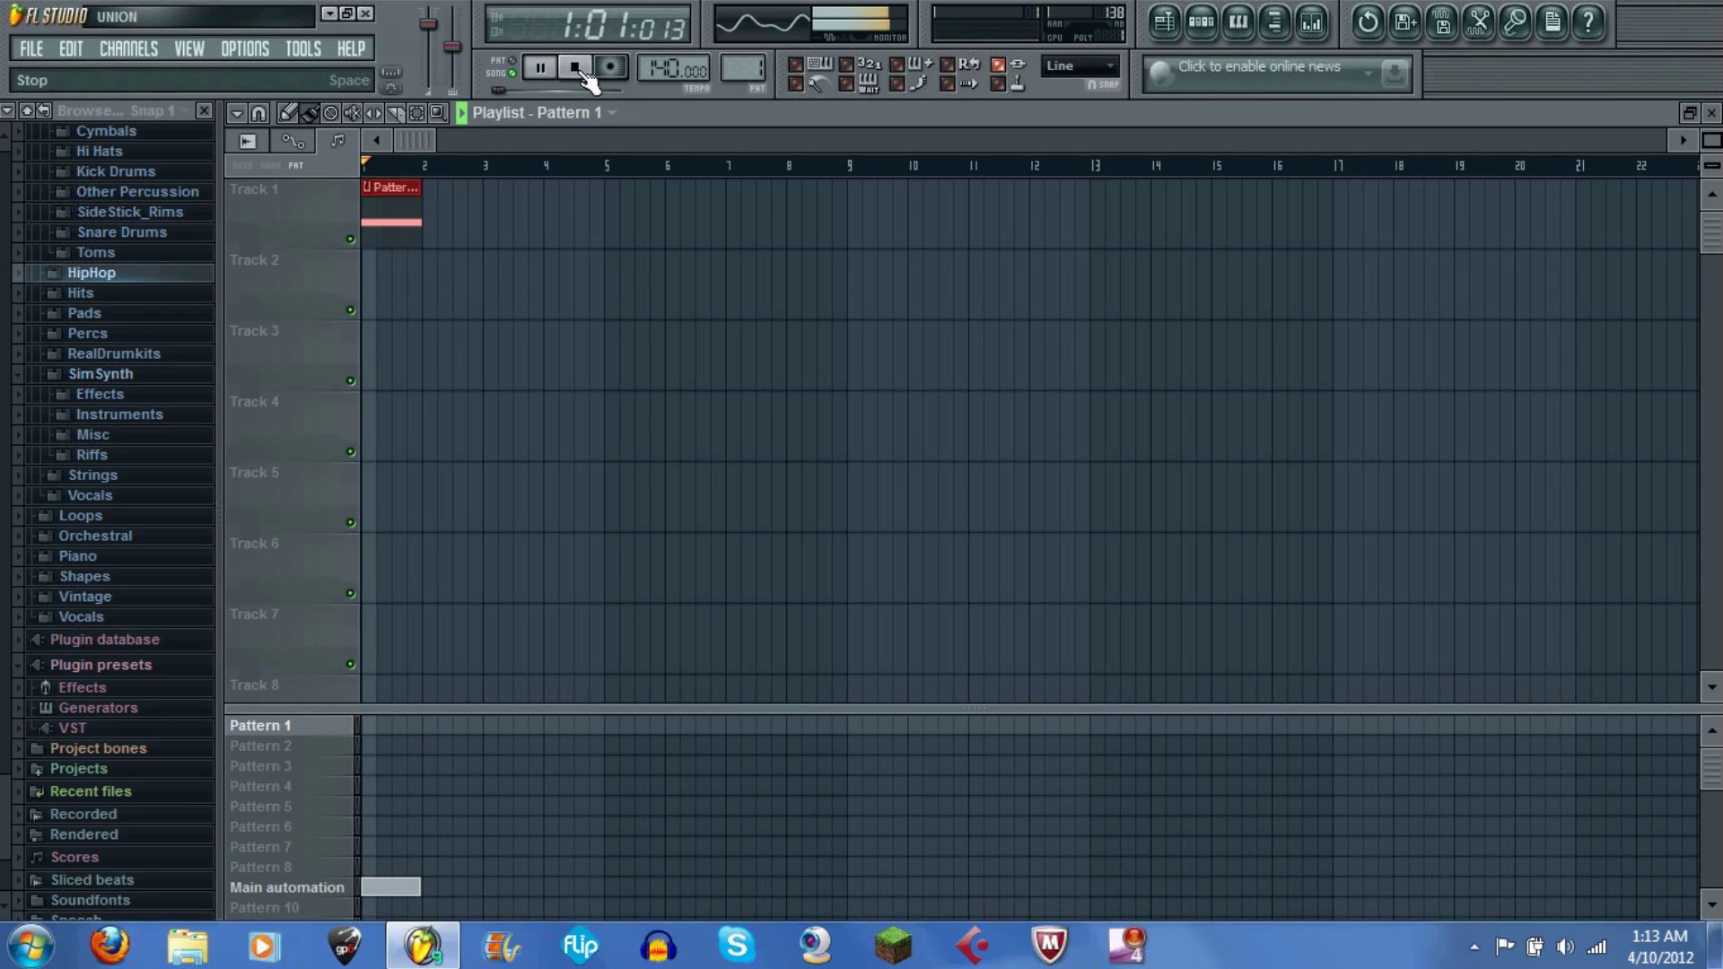
click(577, 68)
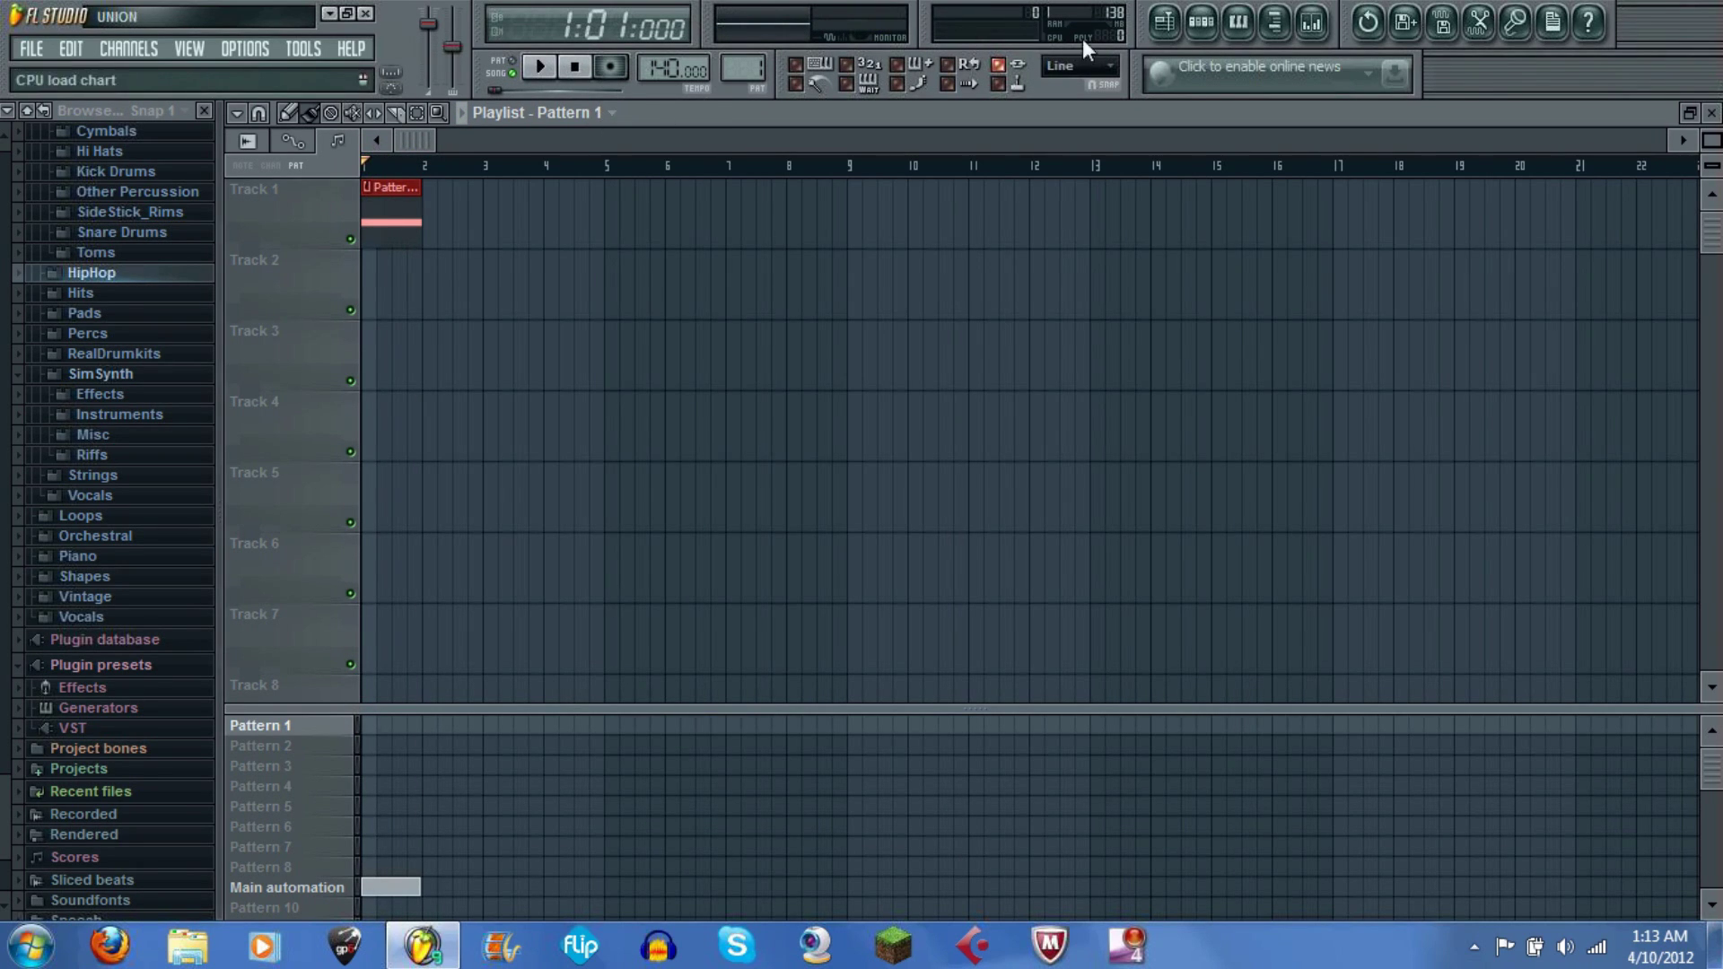
Step: Create an automation clip for the Bass Drop channel's pitch and close the channel windows
click(1198, 36)
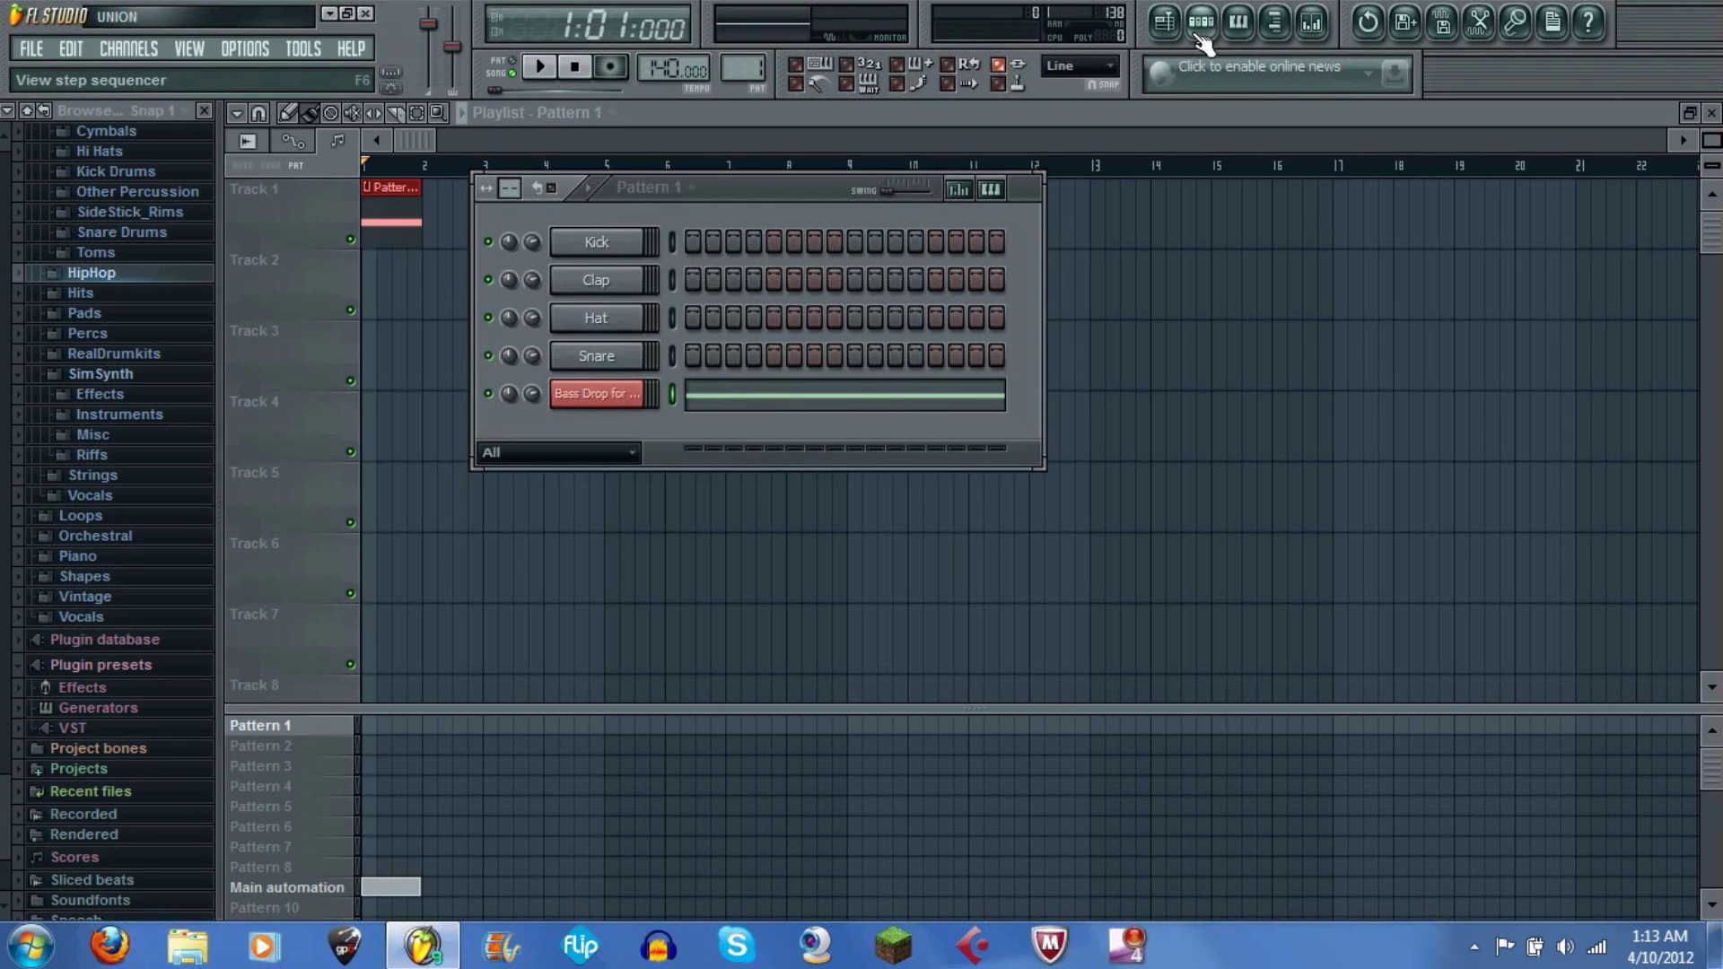
click(601, 397)
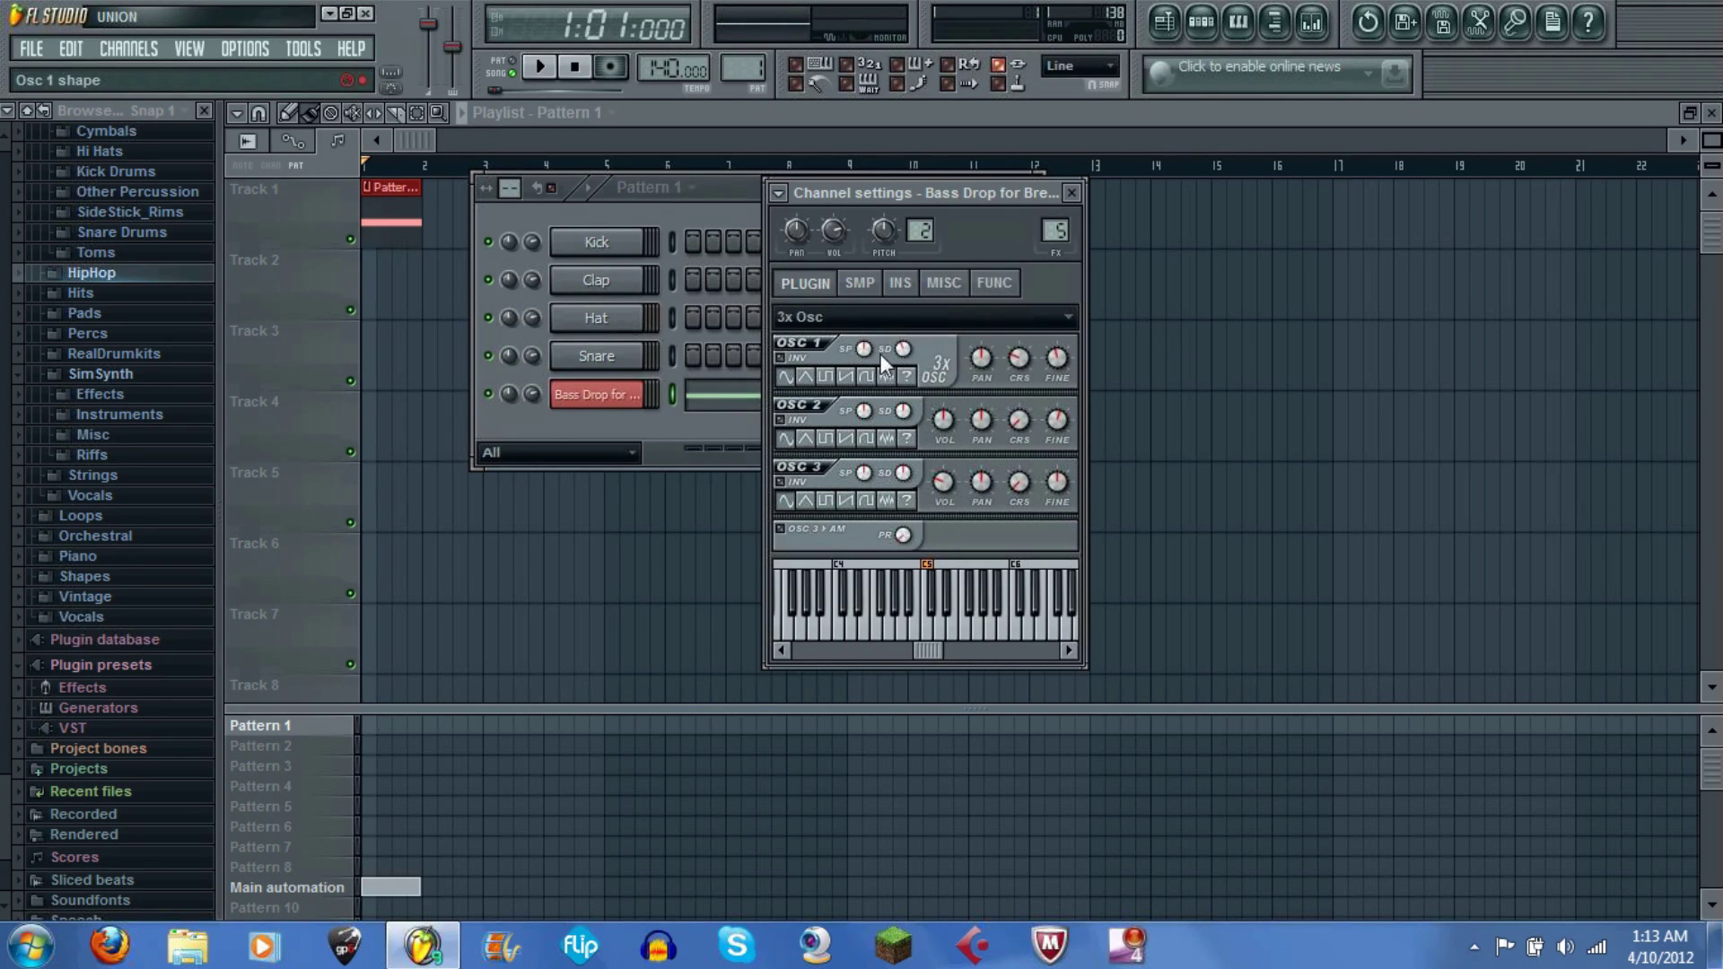
right_click(886, 223)
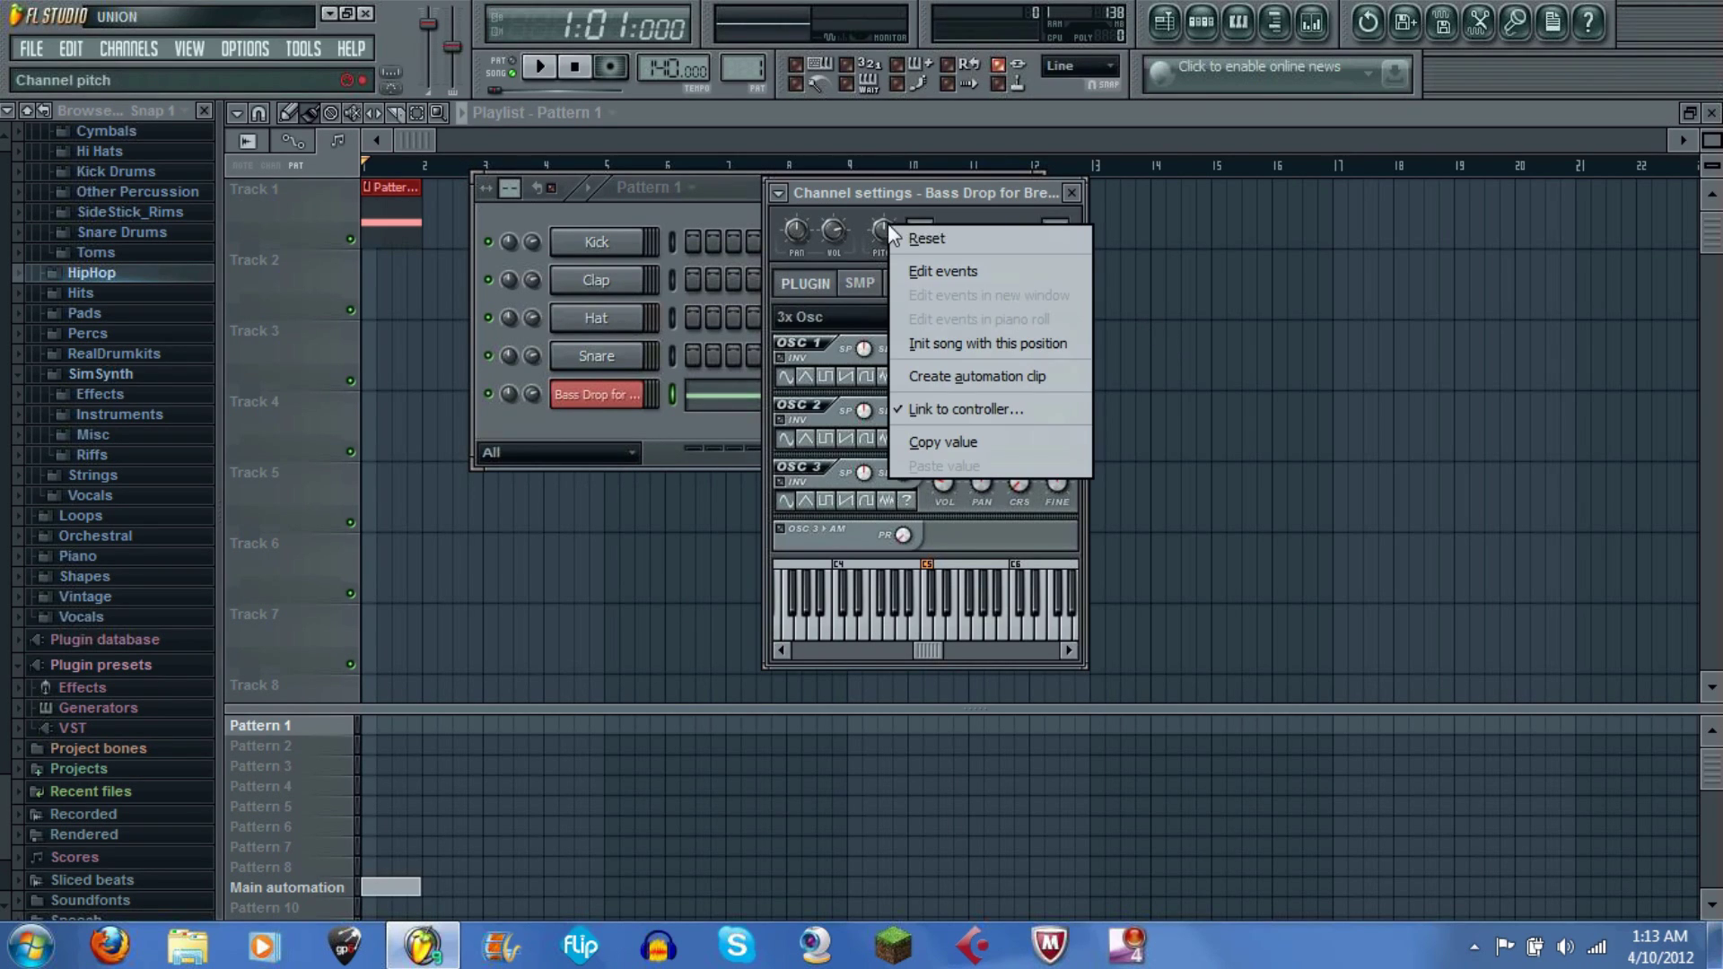
click(945, 376)
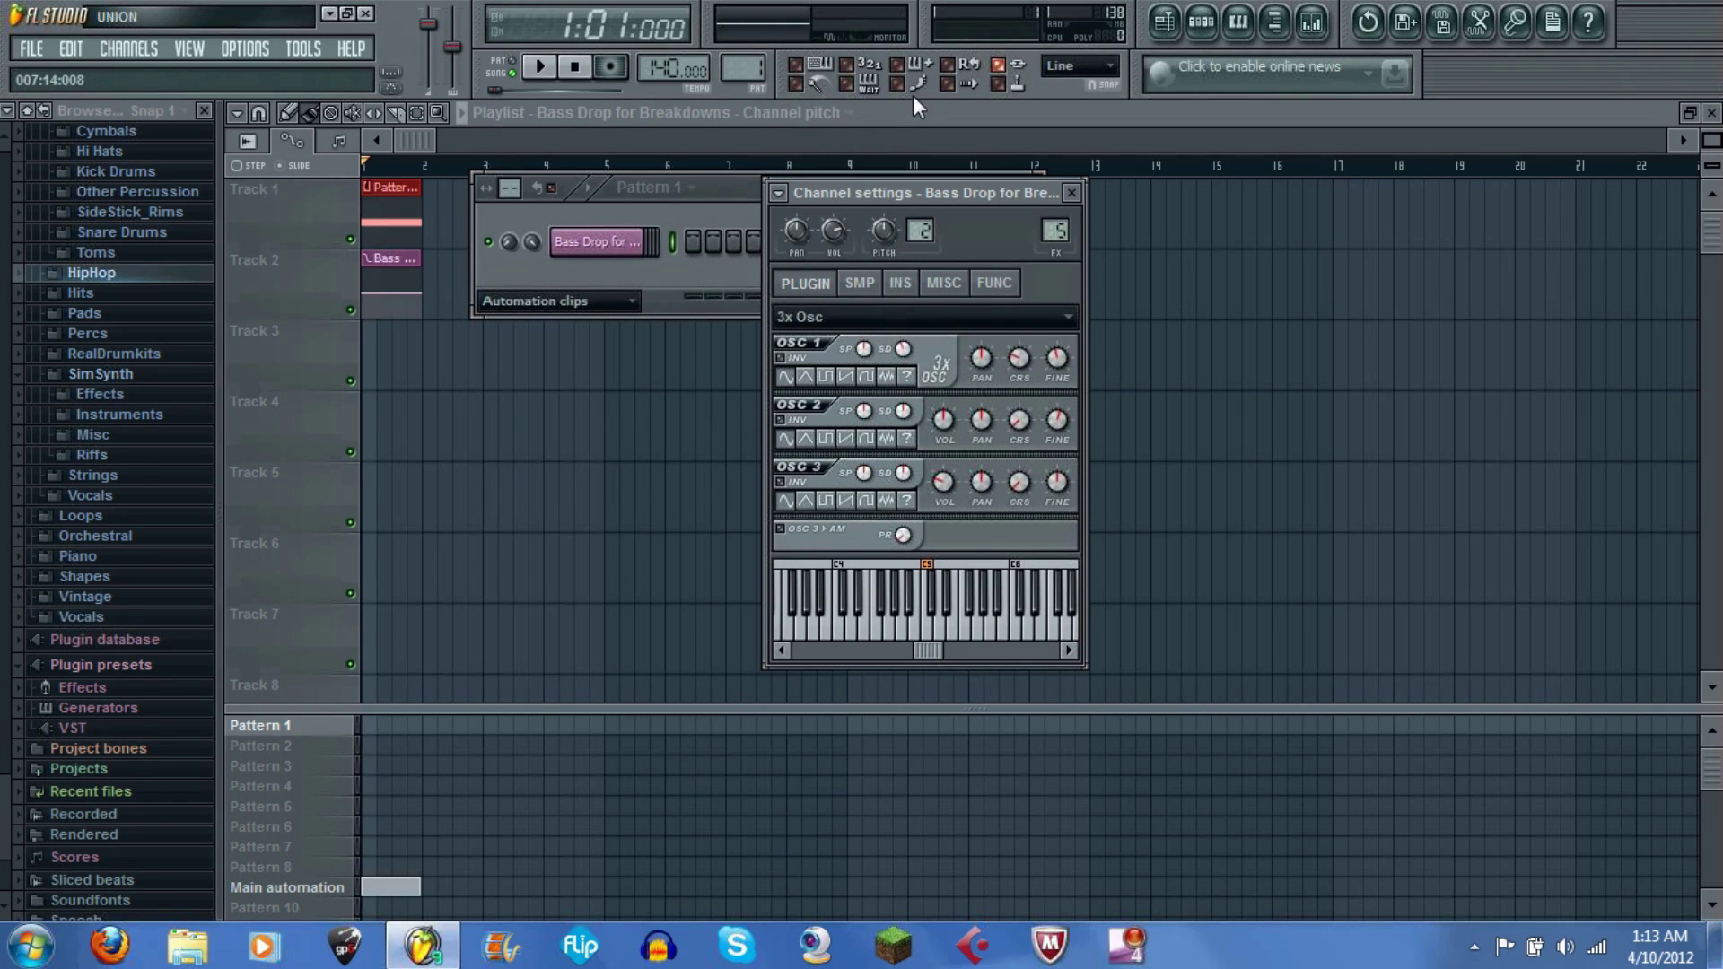
click(1071, 193)
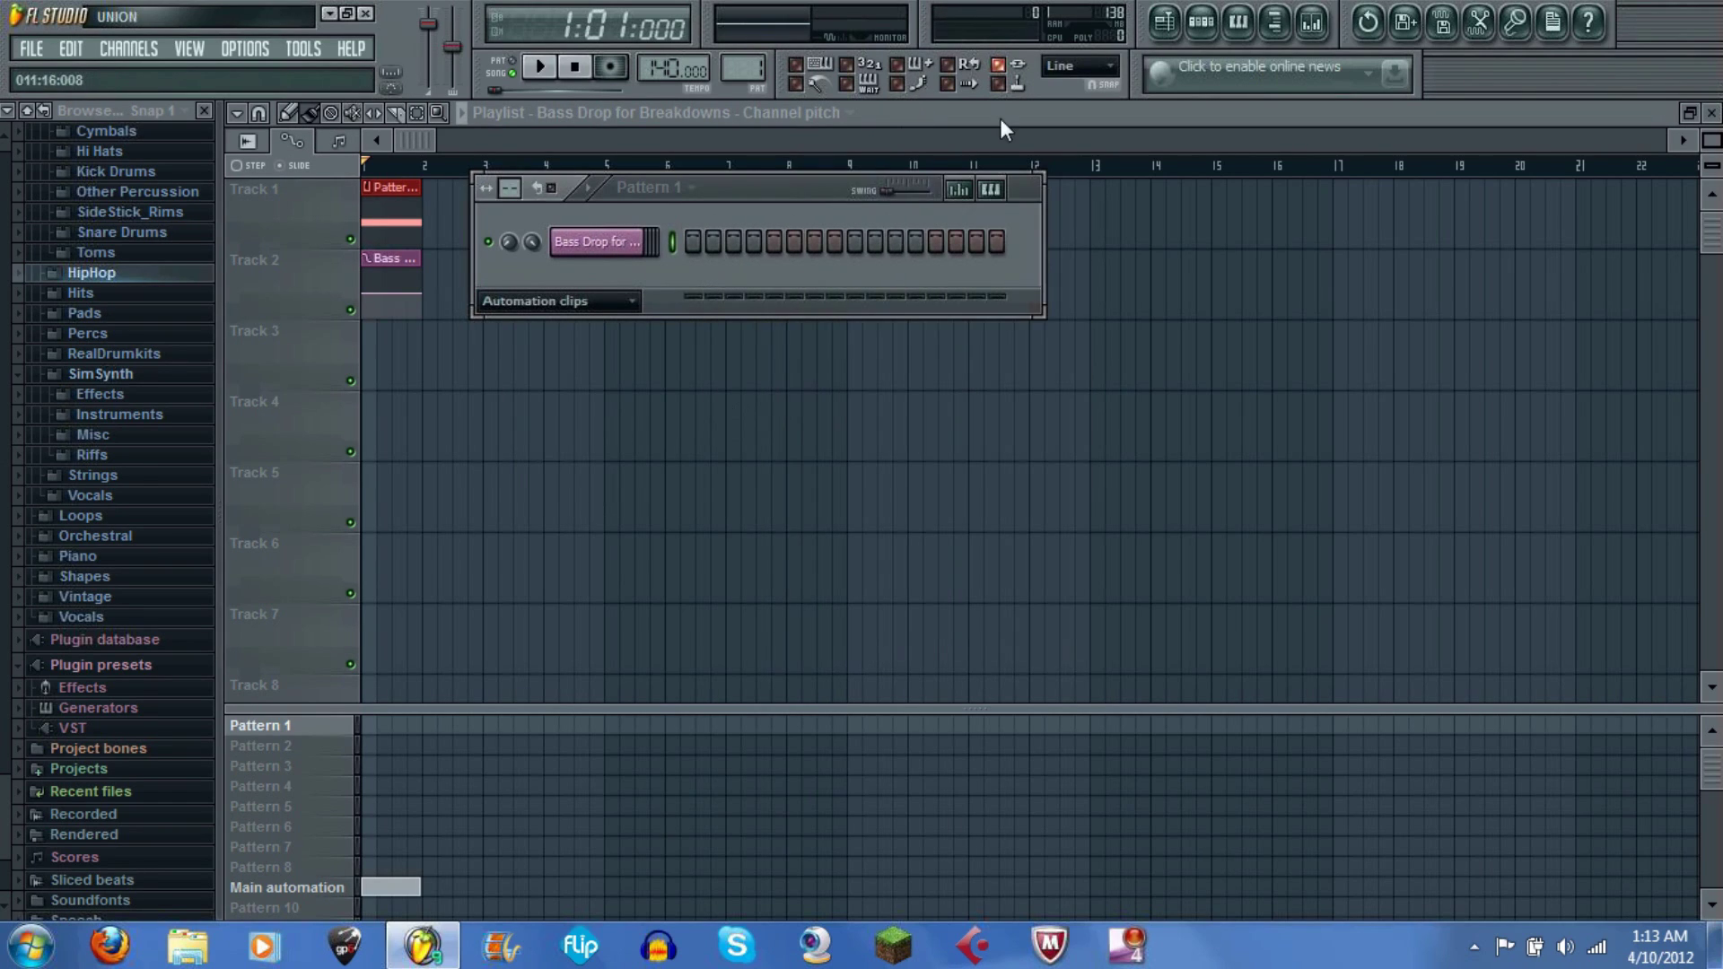
key(F6)
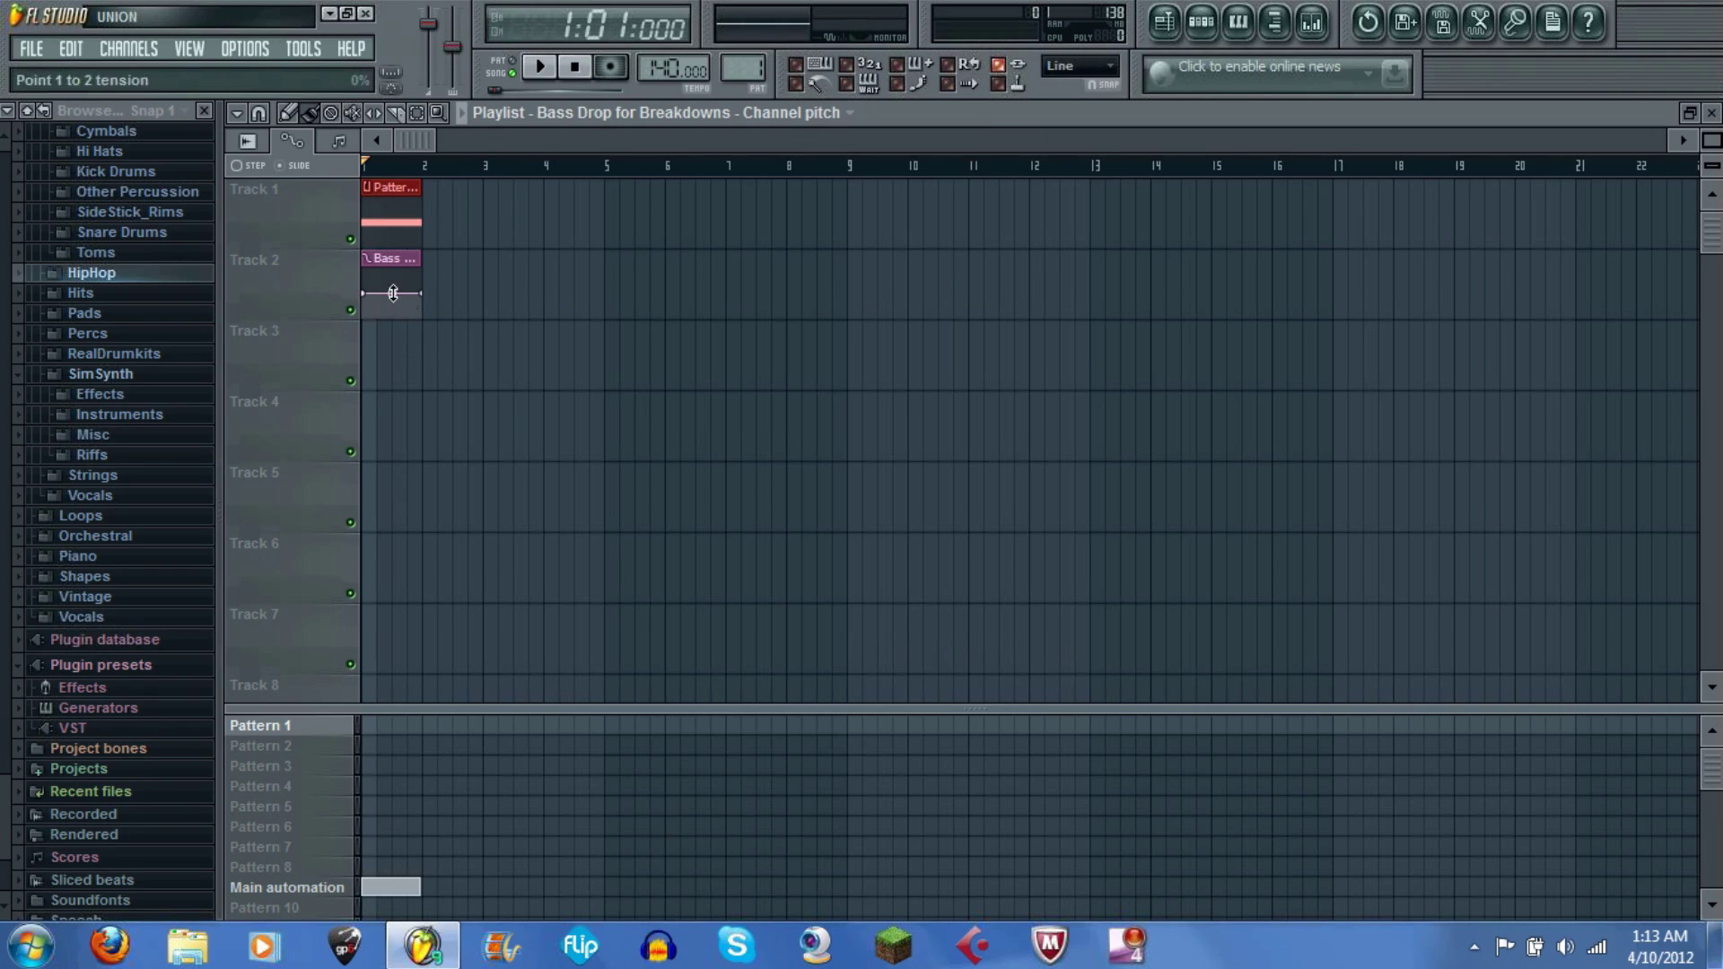
mouse_move(427, 297)
click(429, 297)
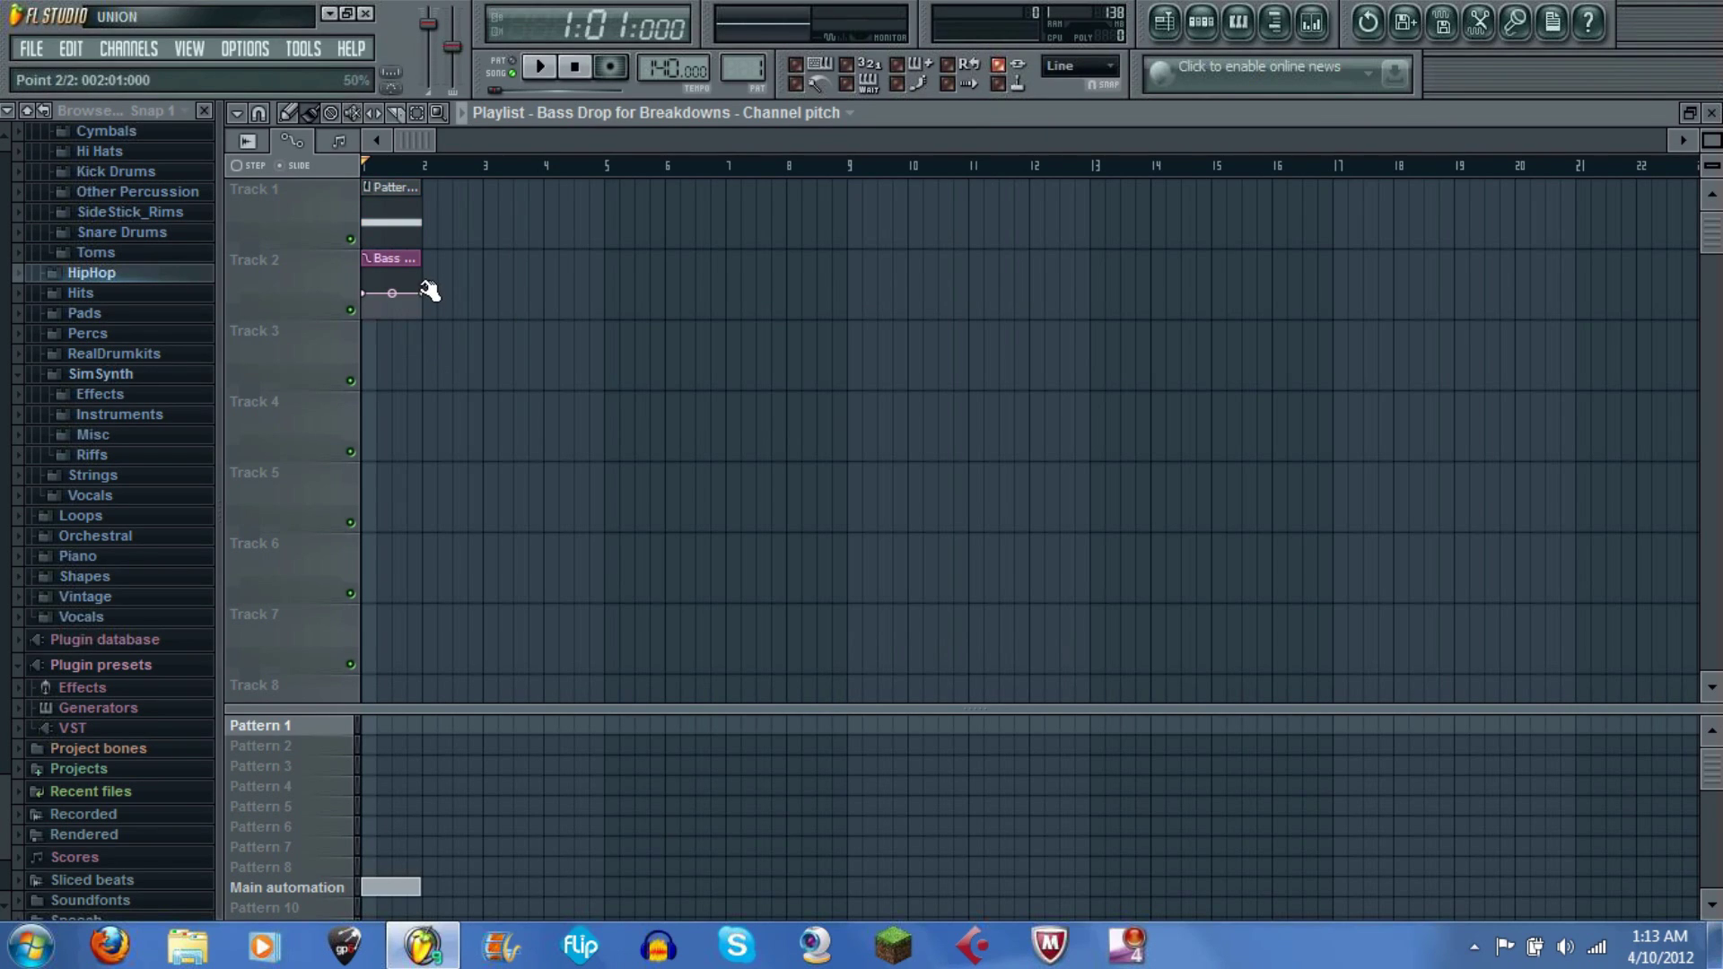
Step: Drag the automation end point down to about 5% so pitch slides down, testing with playback
drag(431, 297, 435, 274)
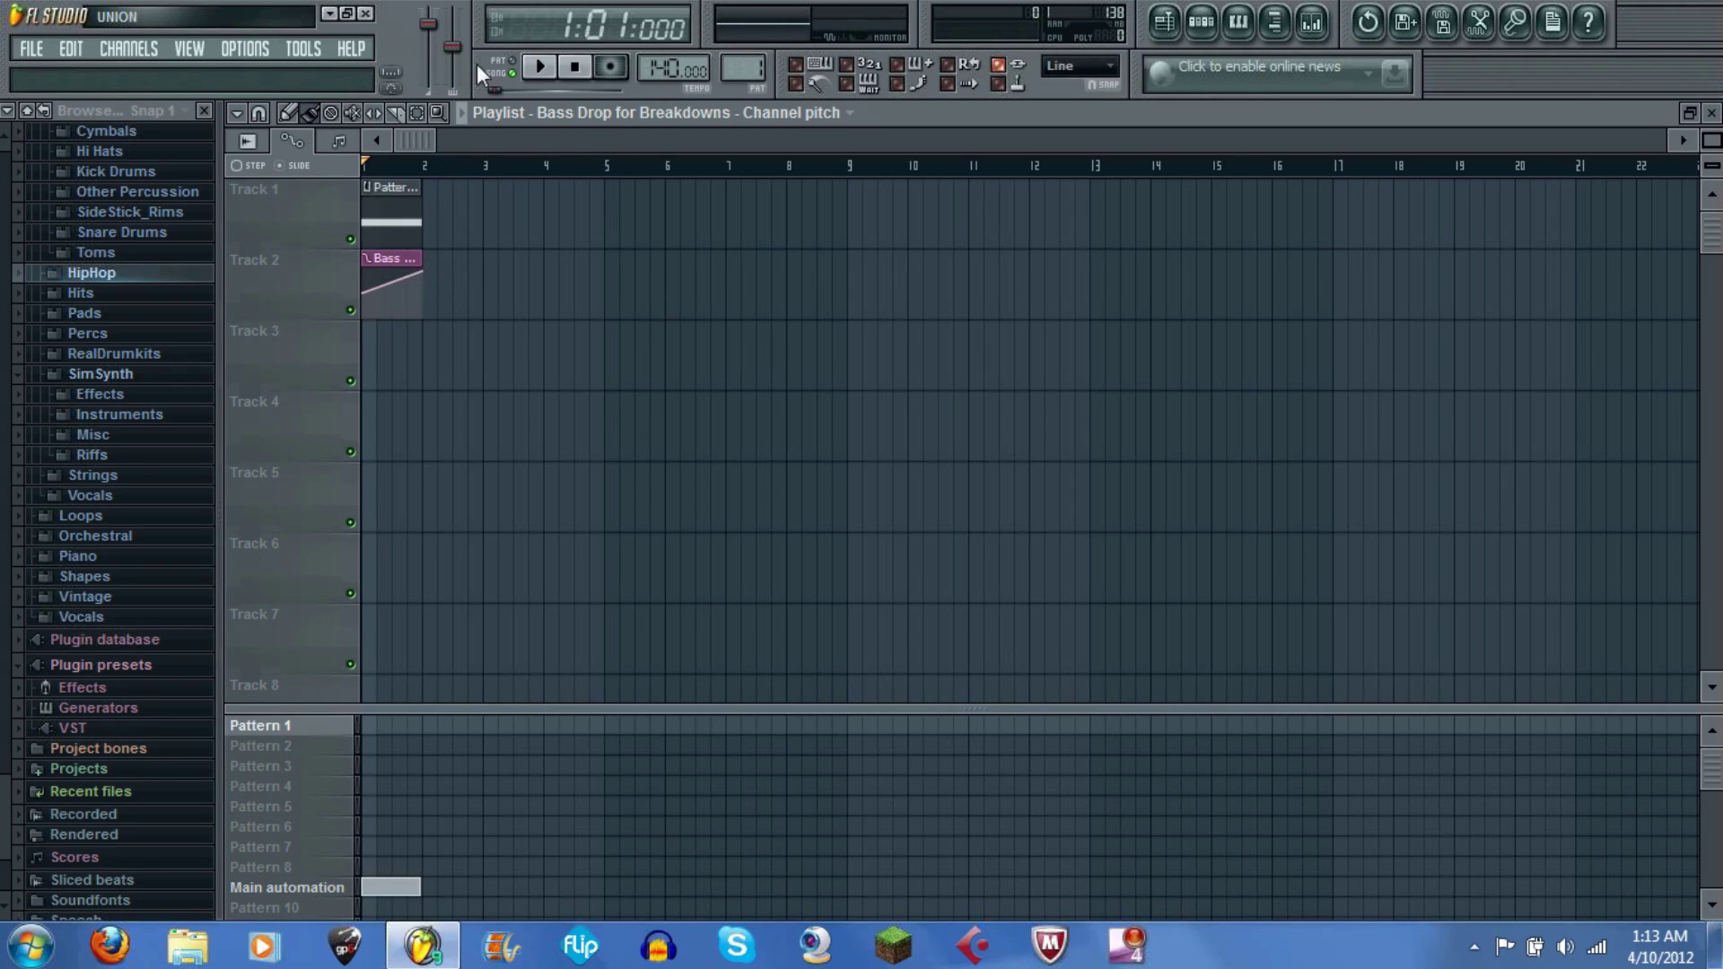
click(547, 70)
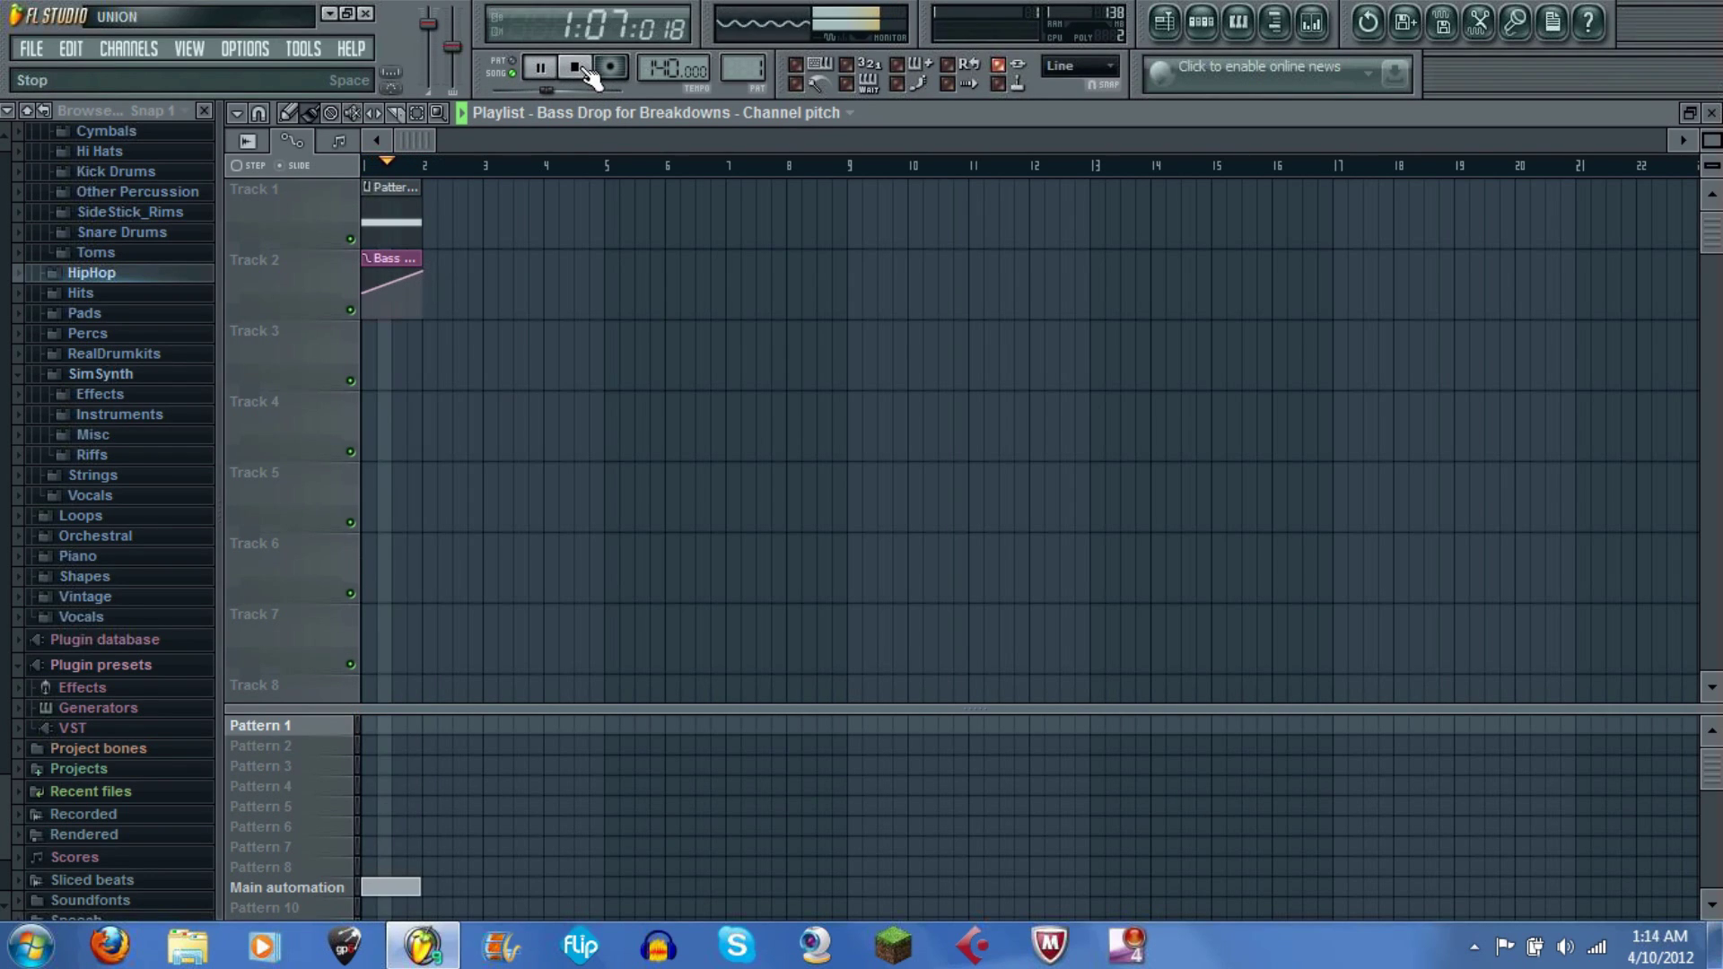
click(579, 68)
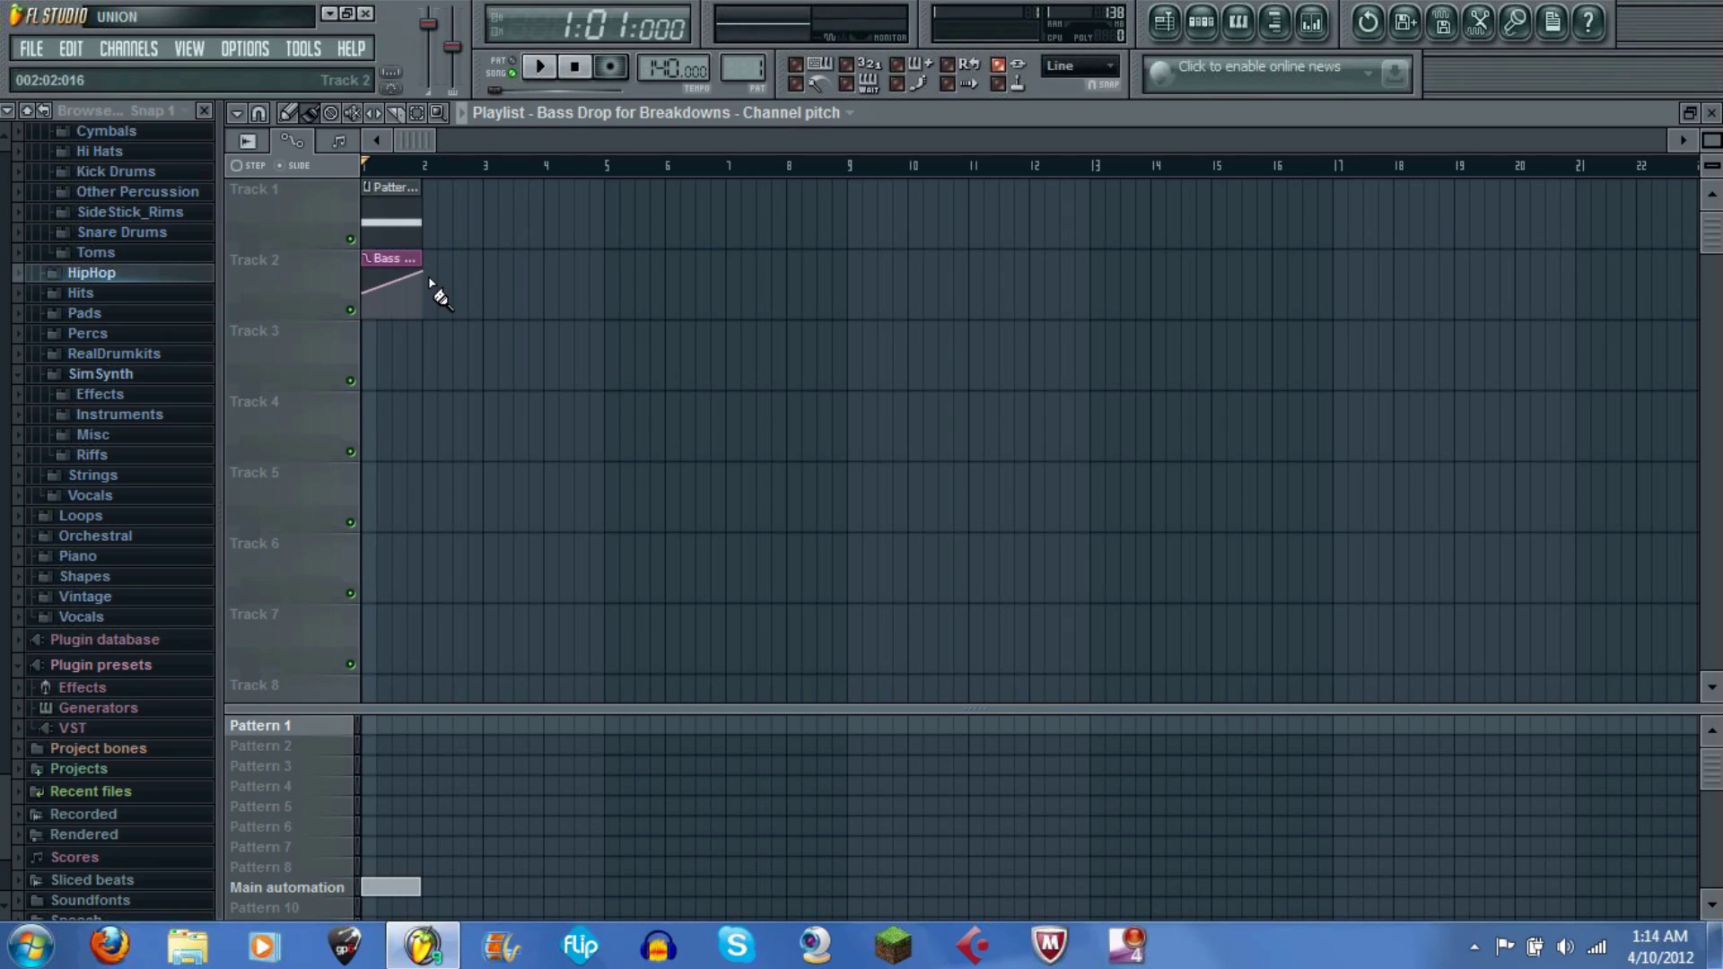
drag(427, 273, 429, 309)
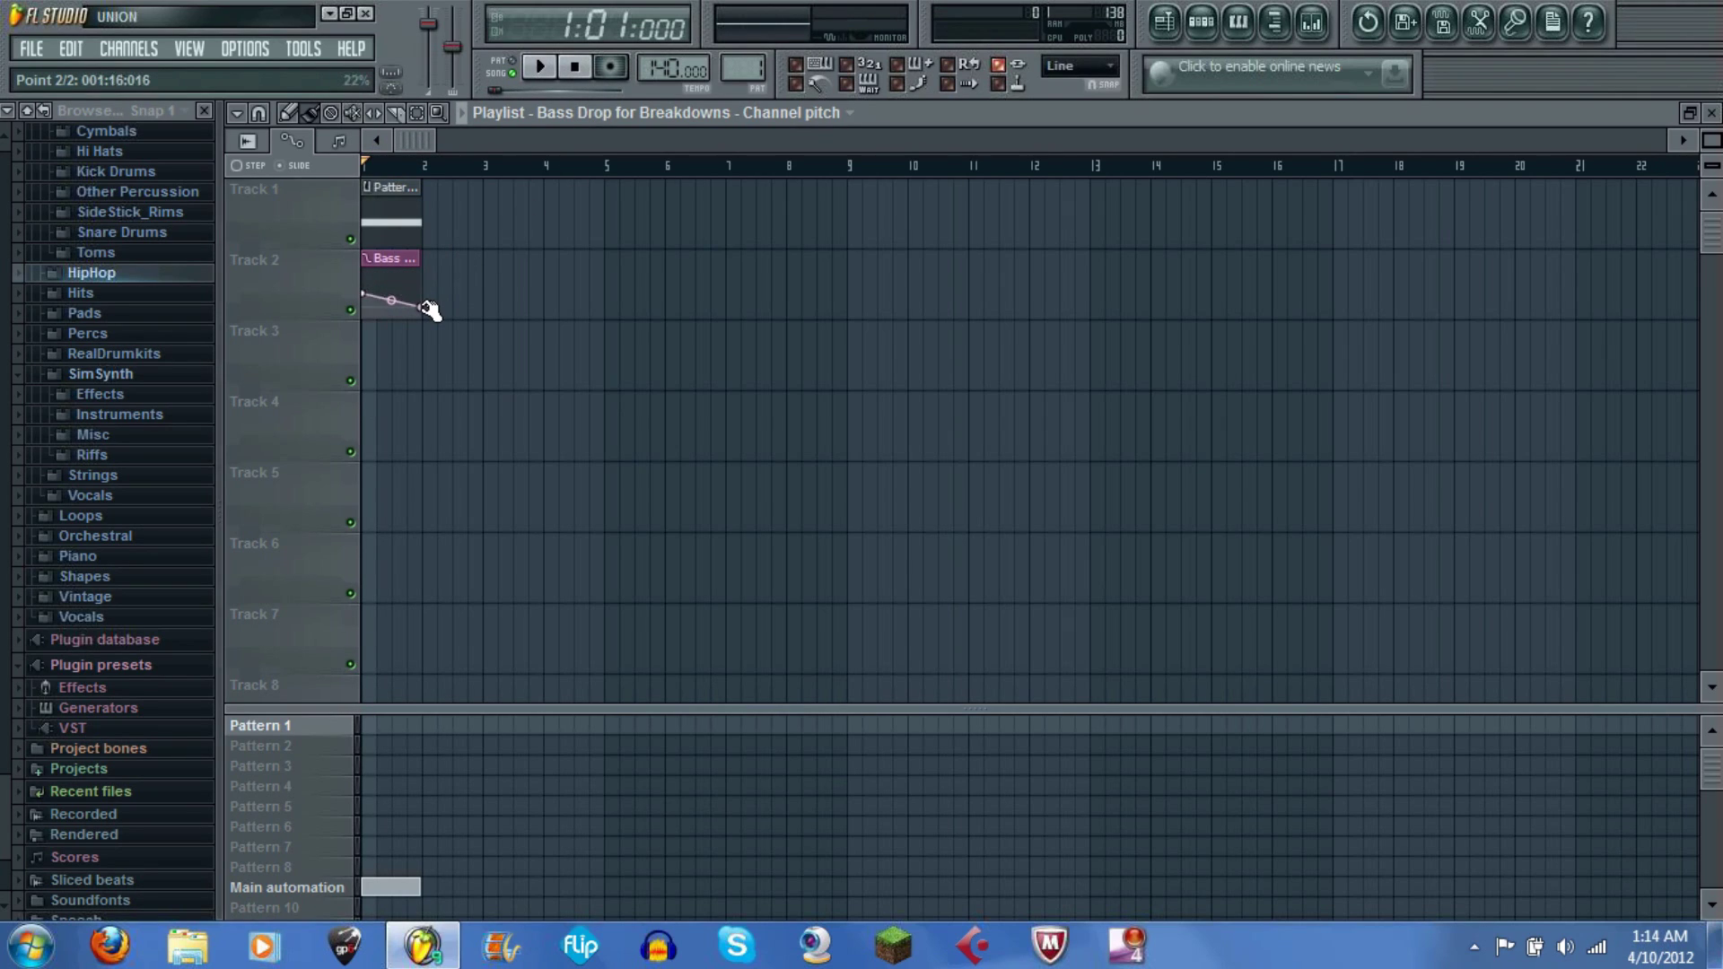
drag(427, 308, 428, 320)
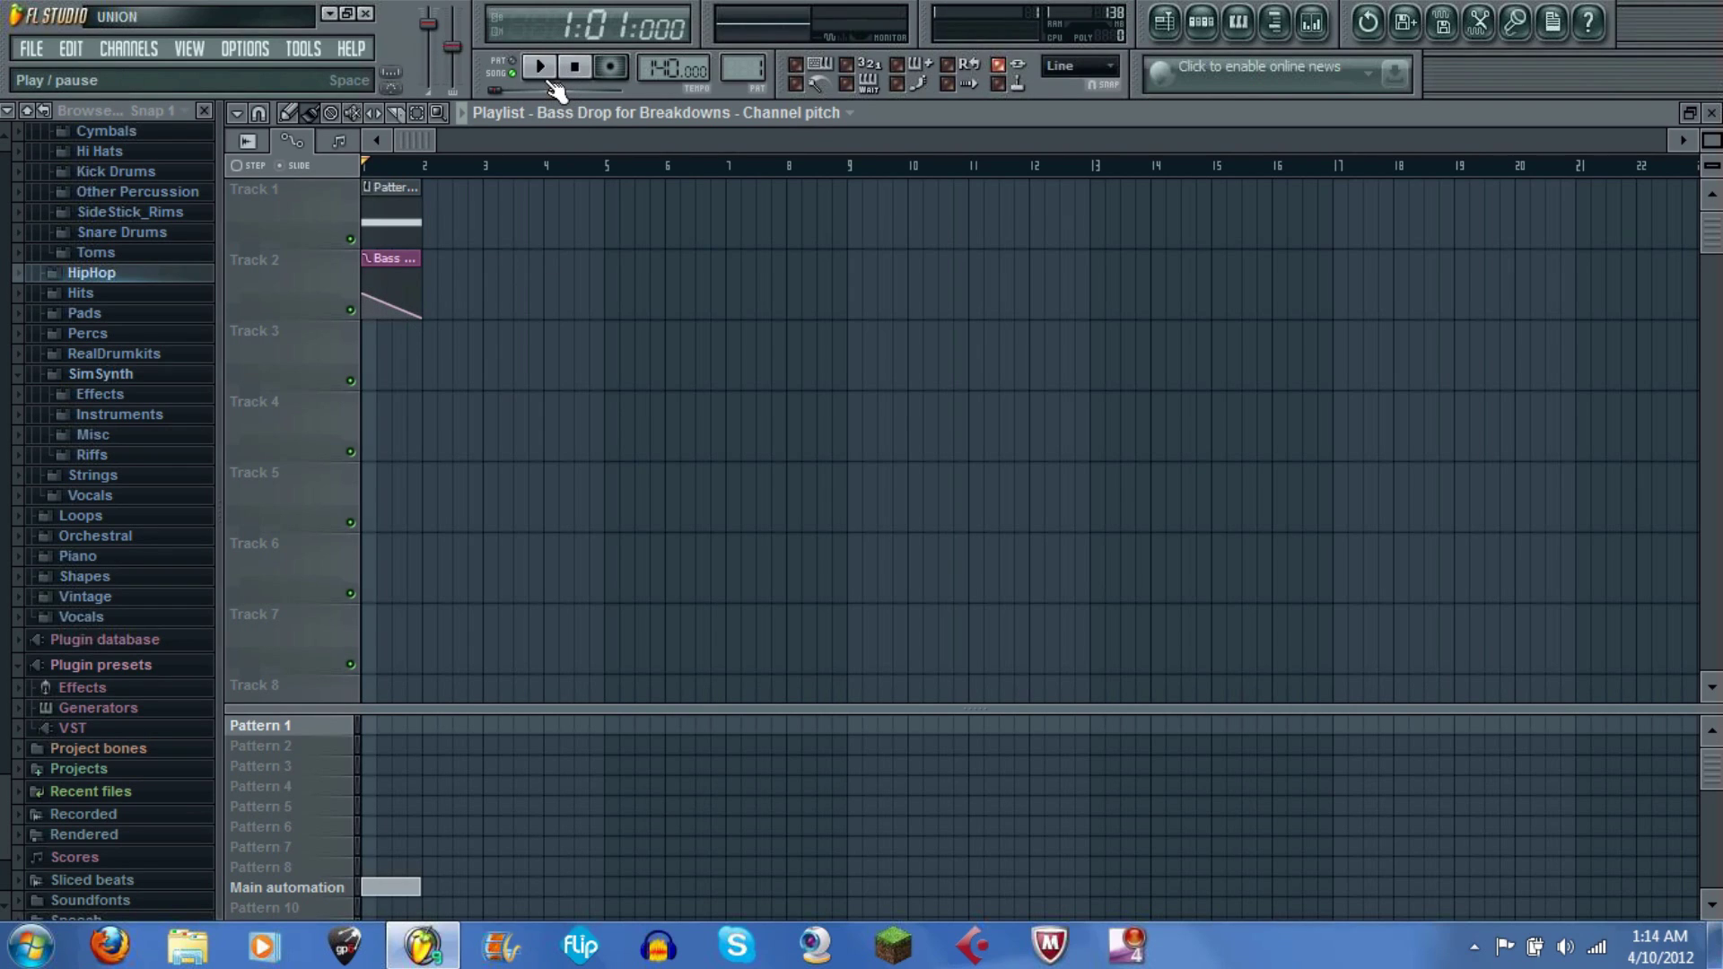
click(543, 70)
click(573, 71)
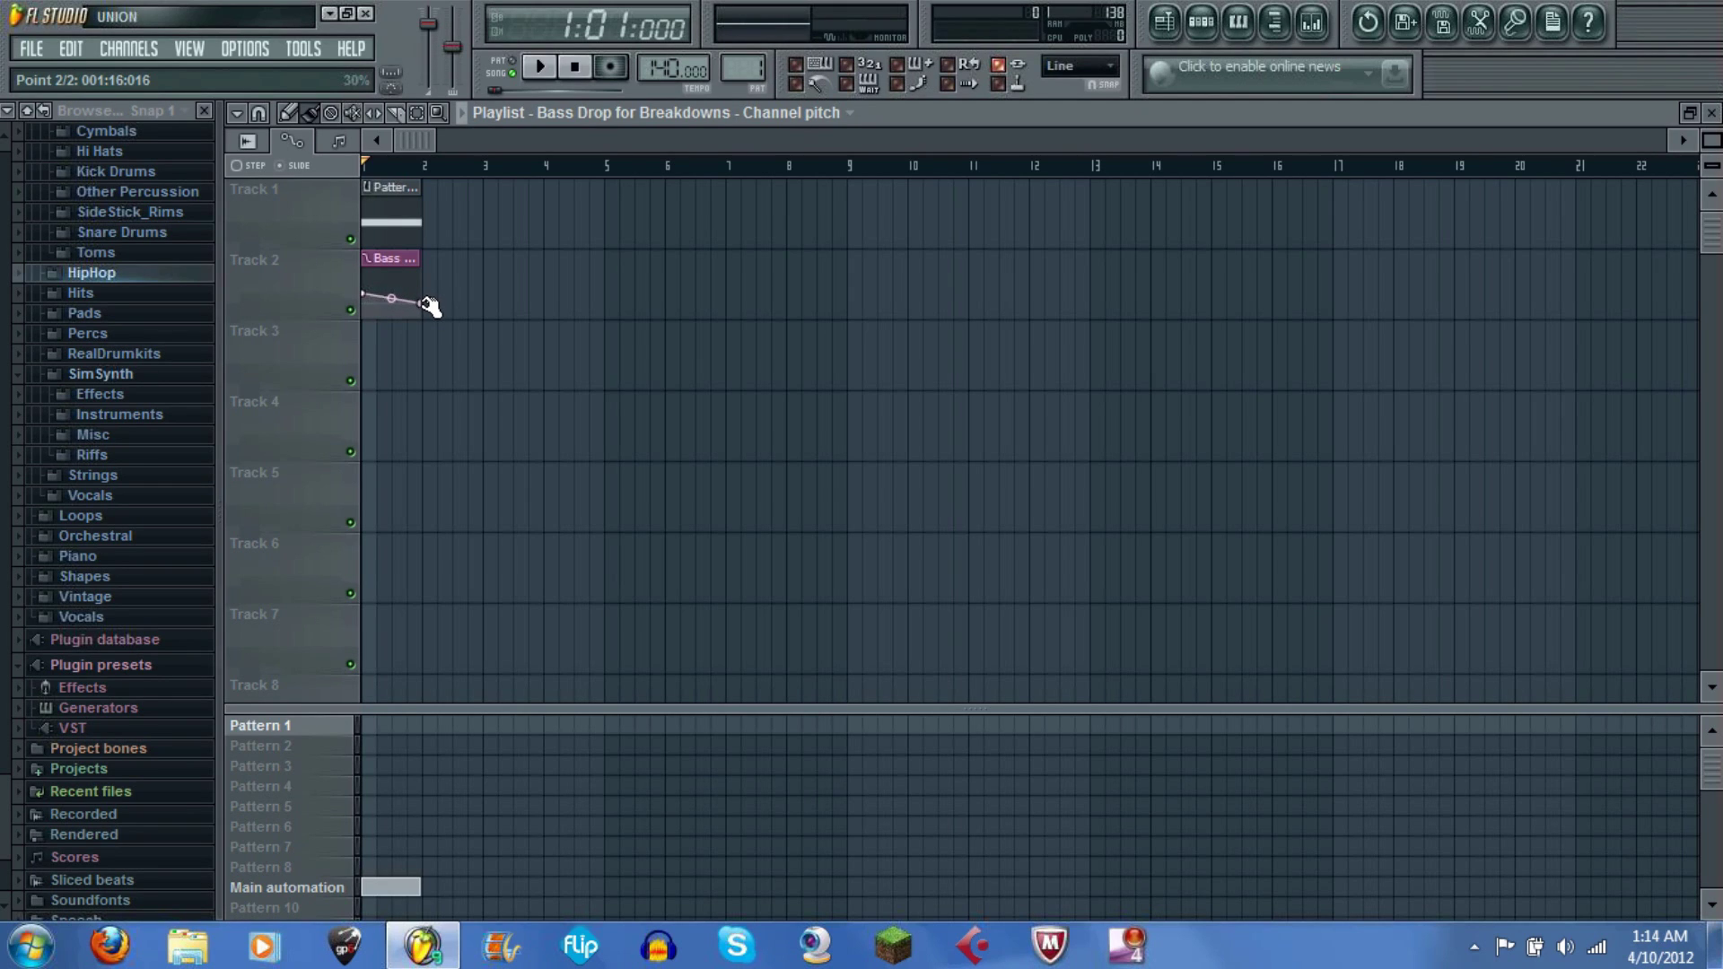
click(539, 68)
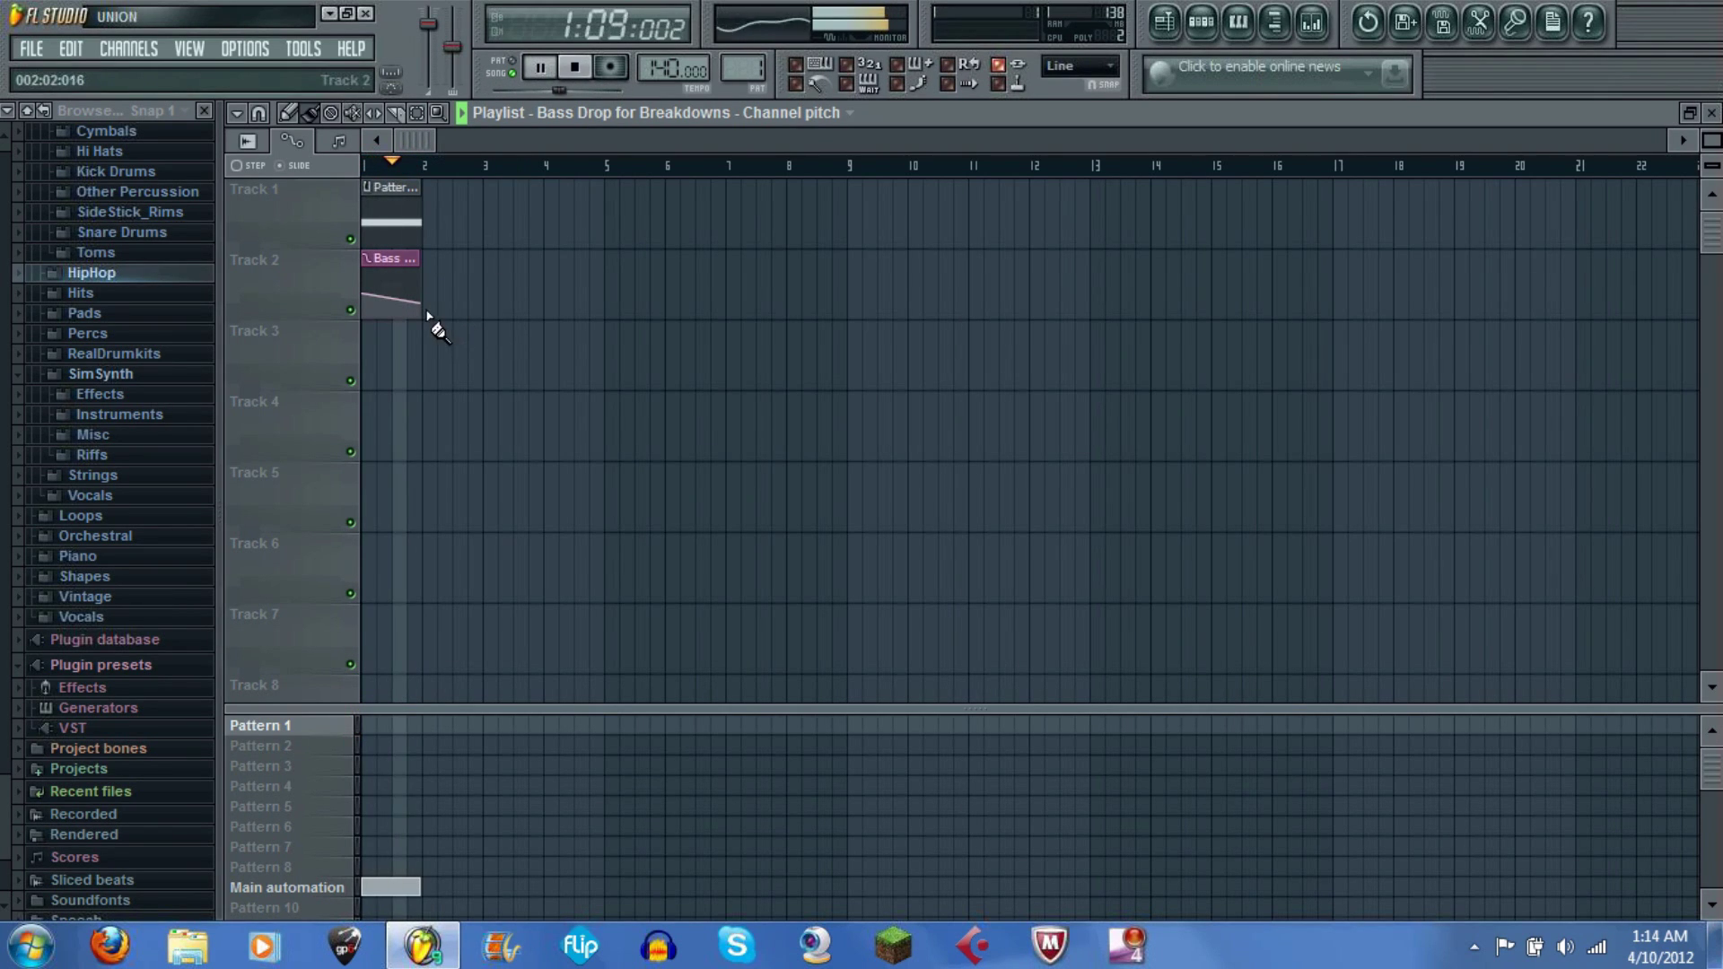
drag(428, 312, 433, 307)
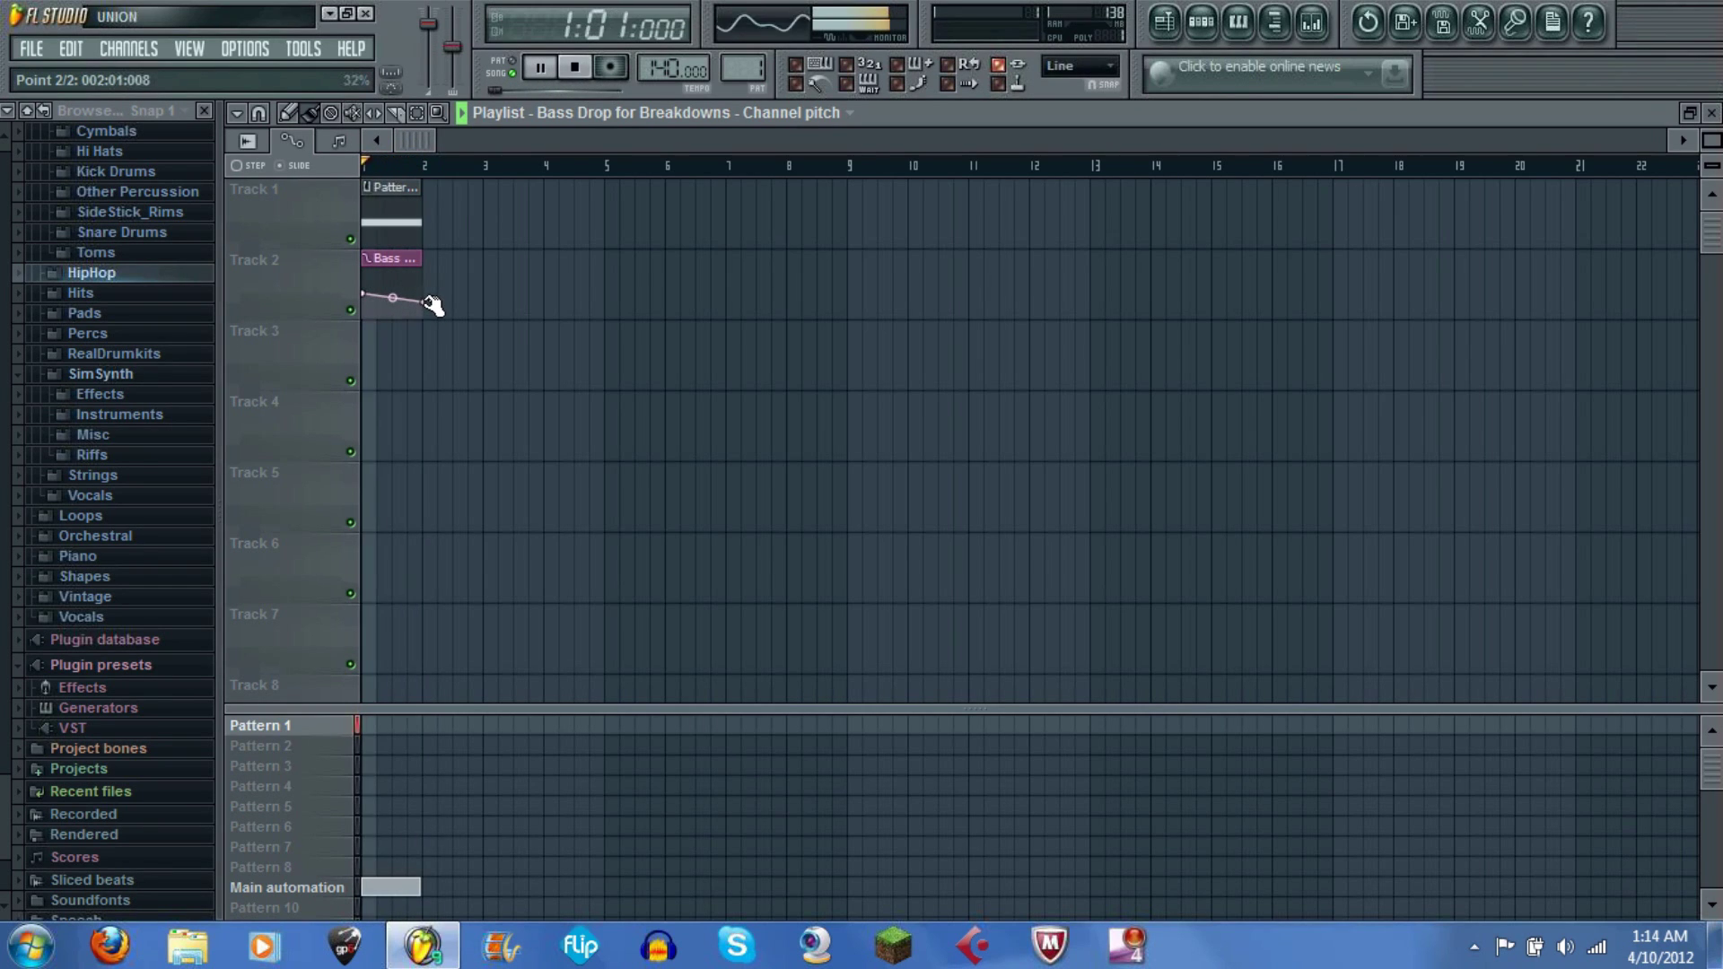
click(576, 68)
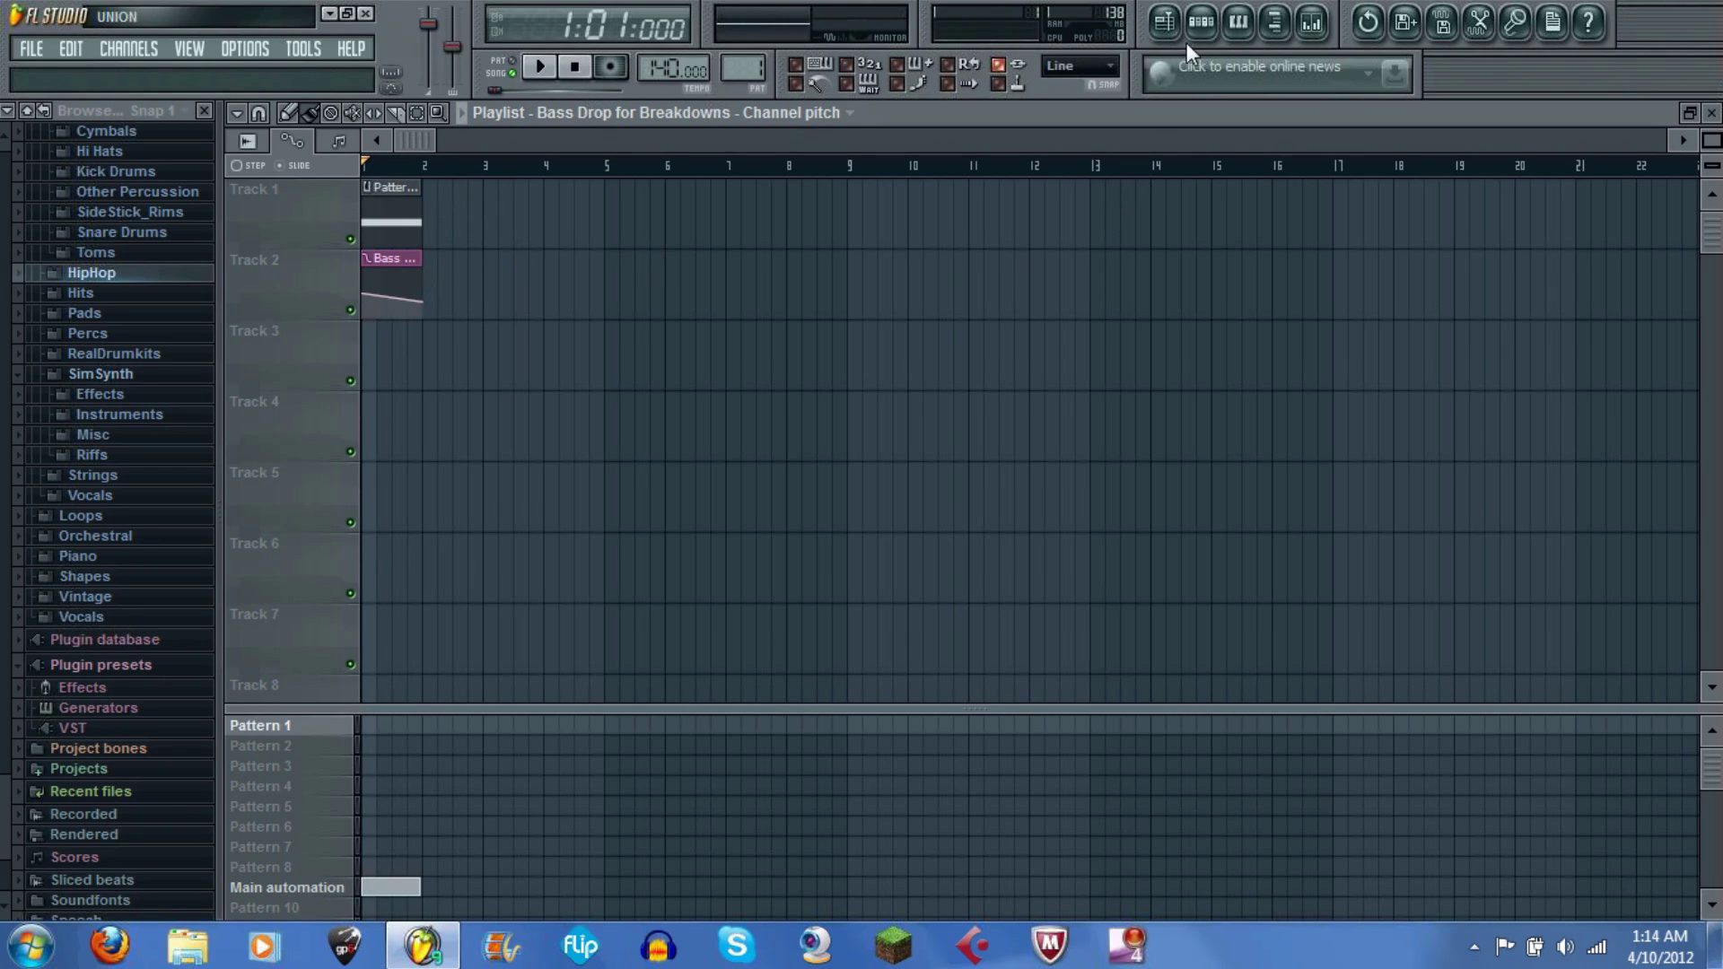
Step: Load Fruity Bass Boost into insert 5's first FX slot and set its frequency to 100 Hz
click(1311, 26)
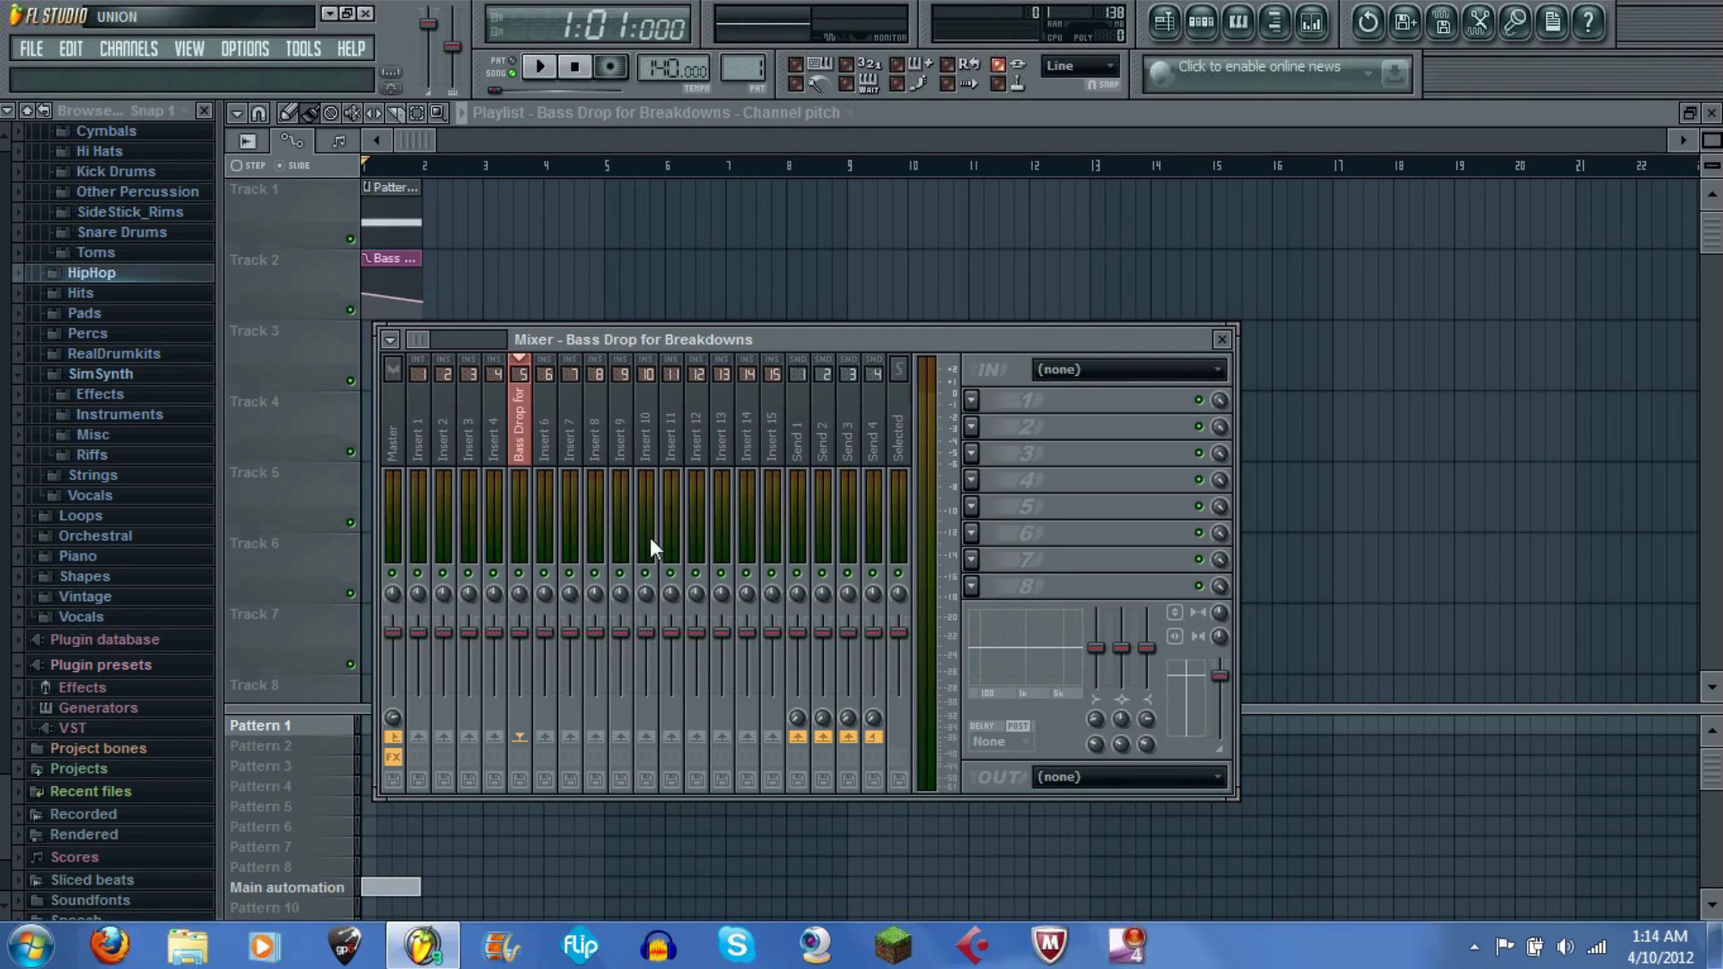
click(971, 401)
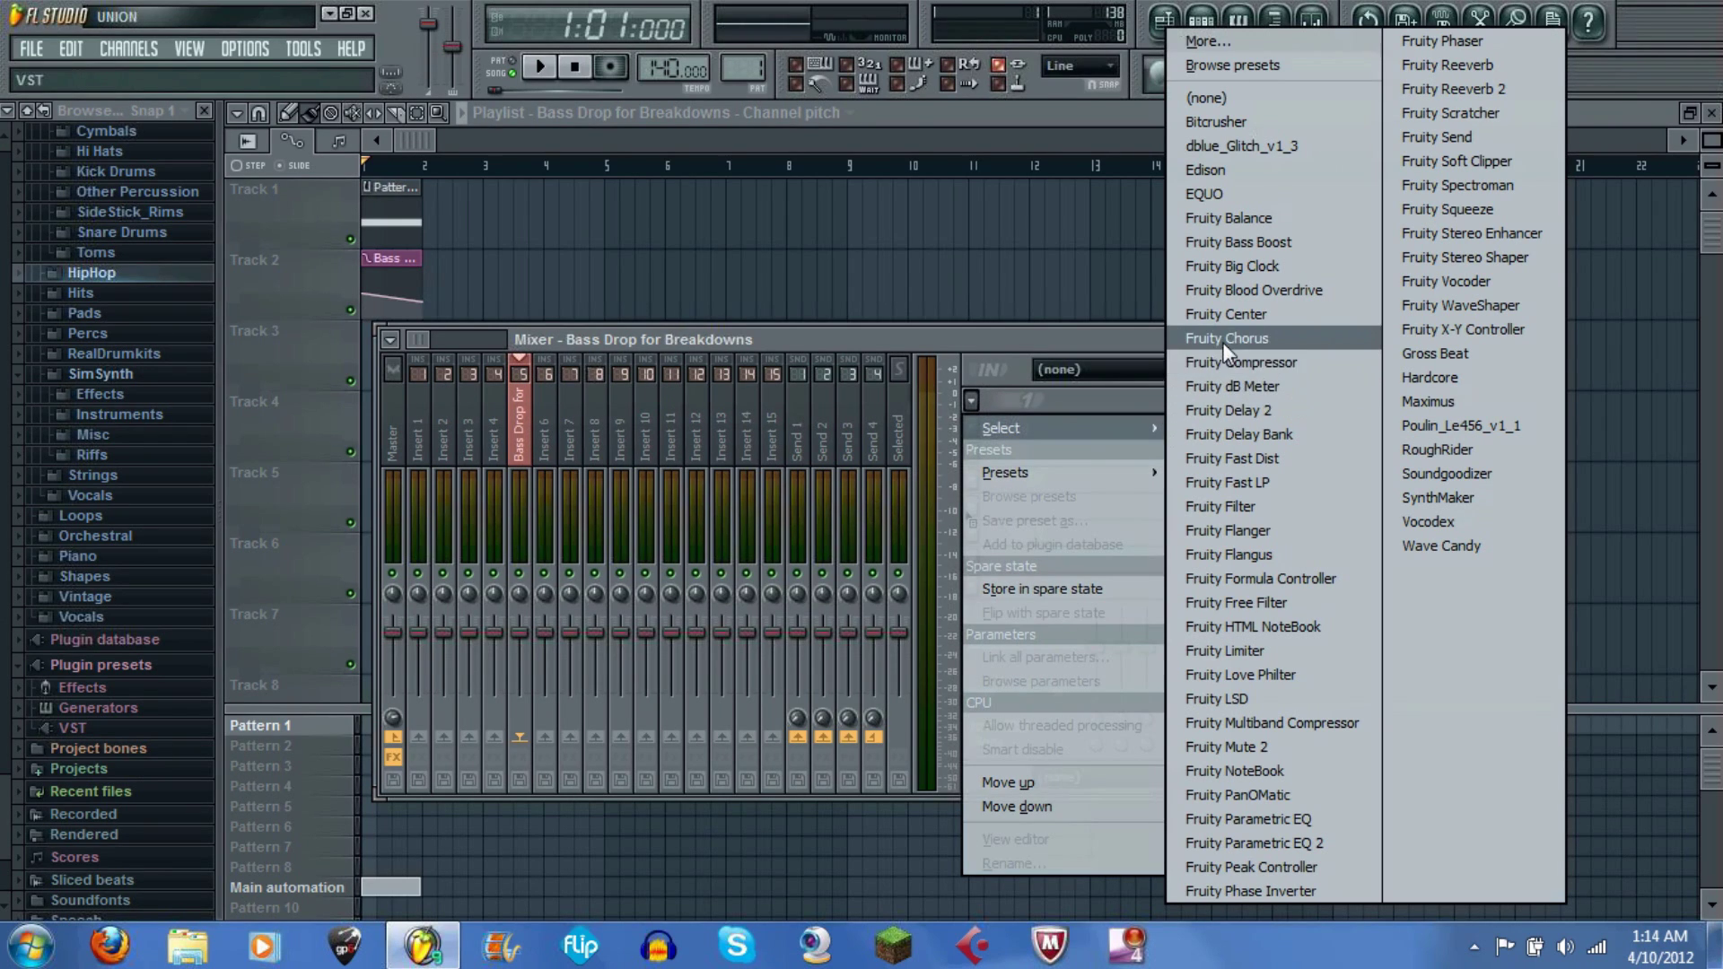
click(1264, 239)
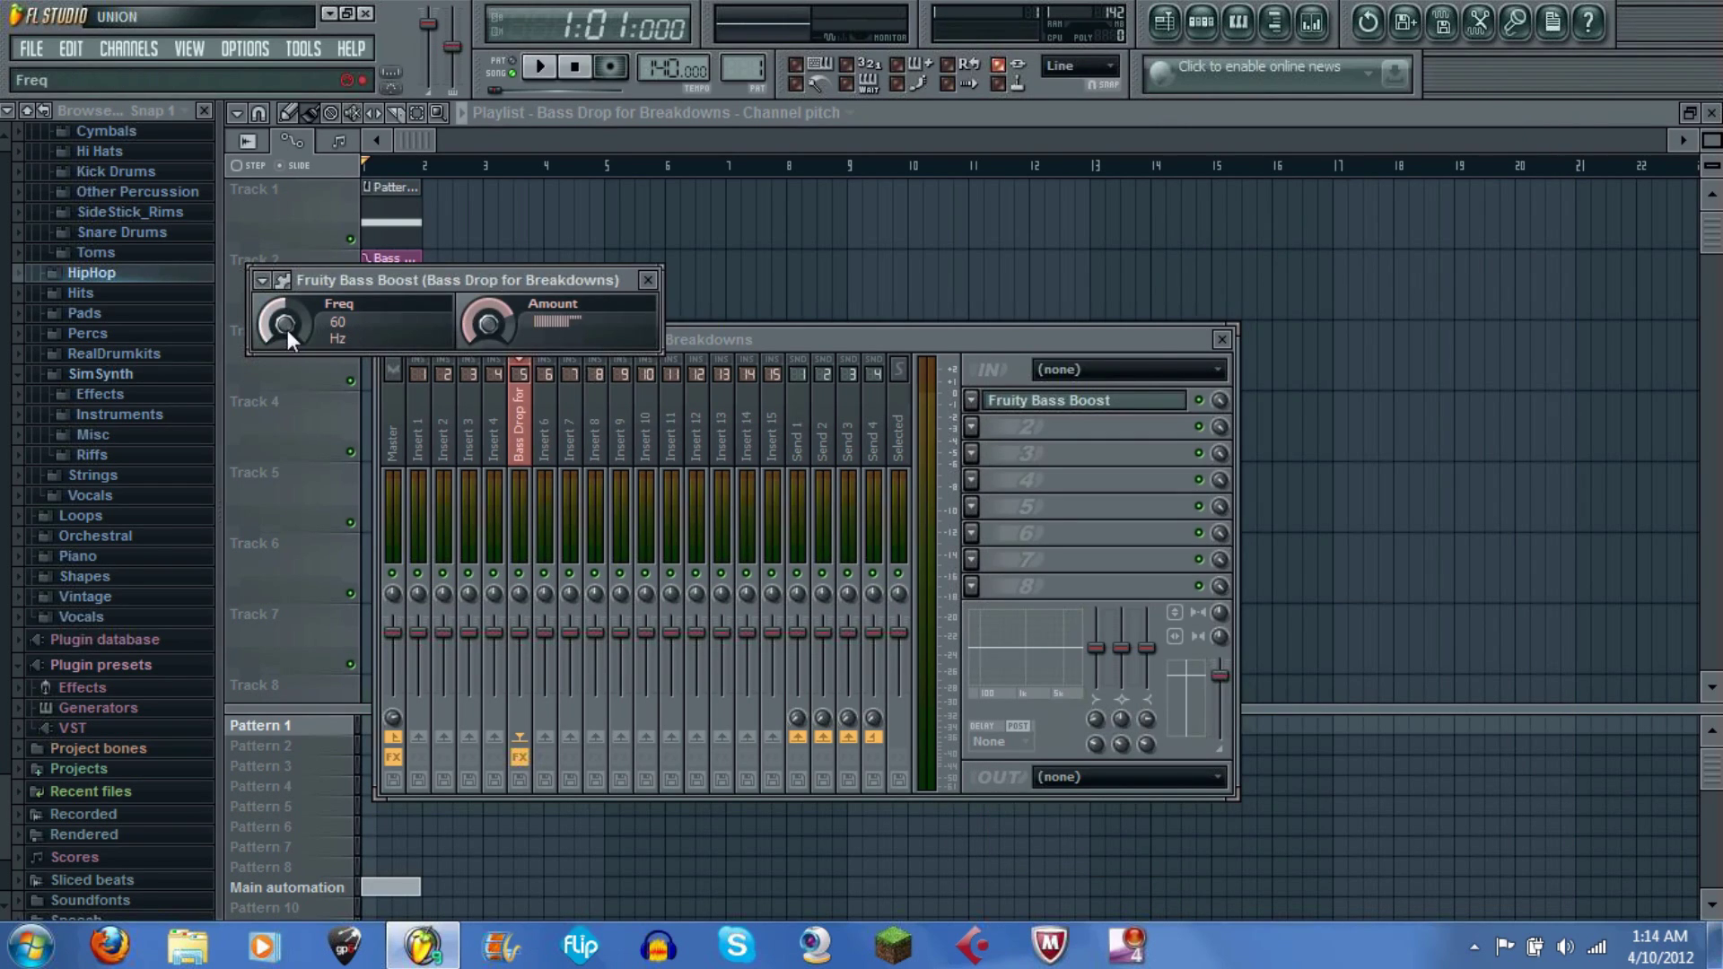
drag(287, 330, 287, 306)
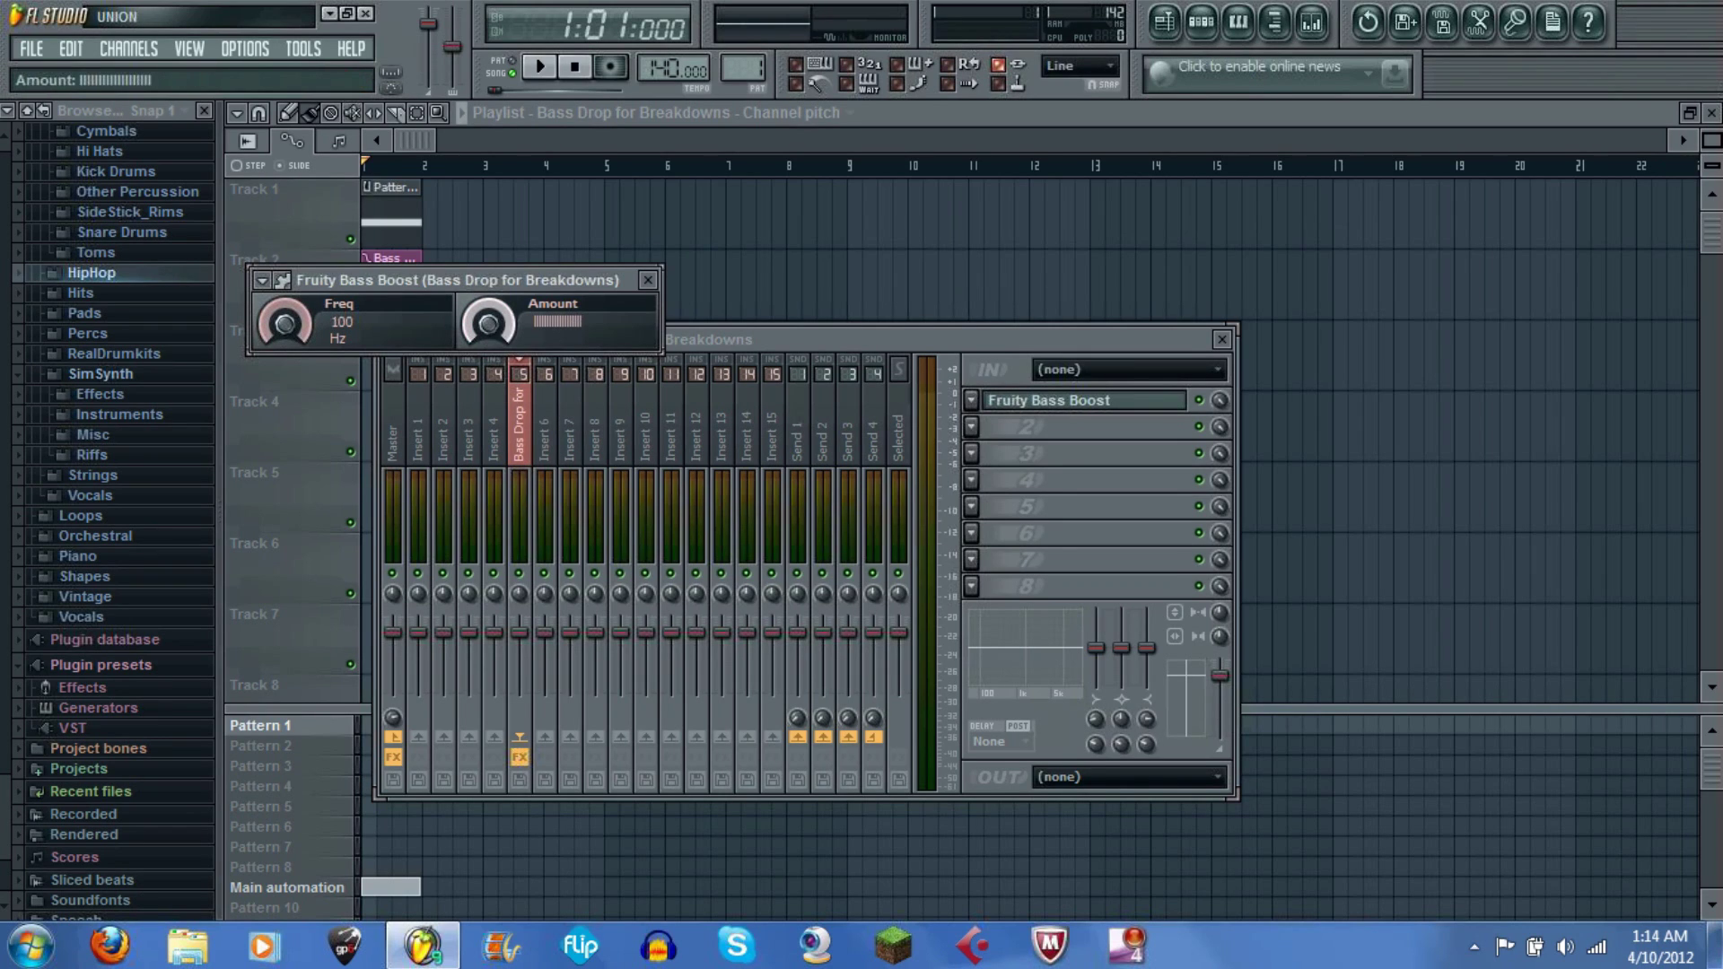
Step: Play the song, raise the Insert 5 fader to 1.1 dB, and close the mixer
click(650, 280)
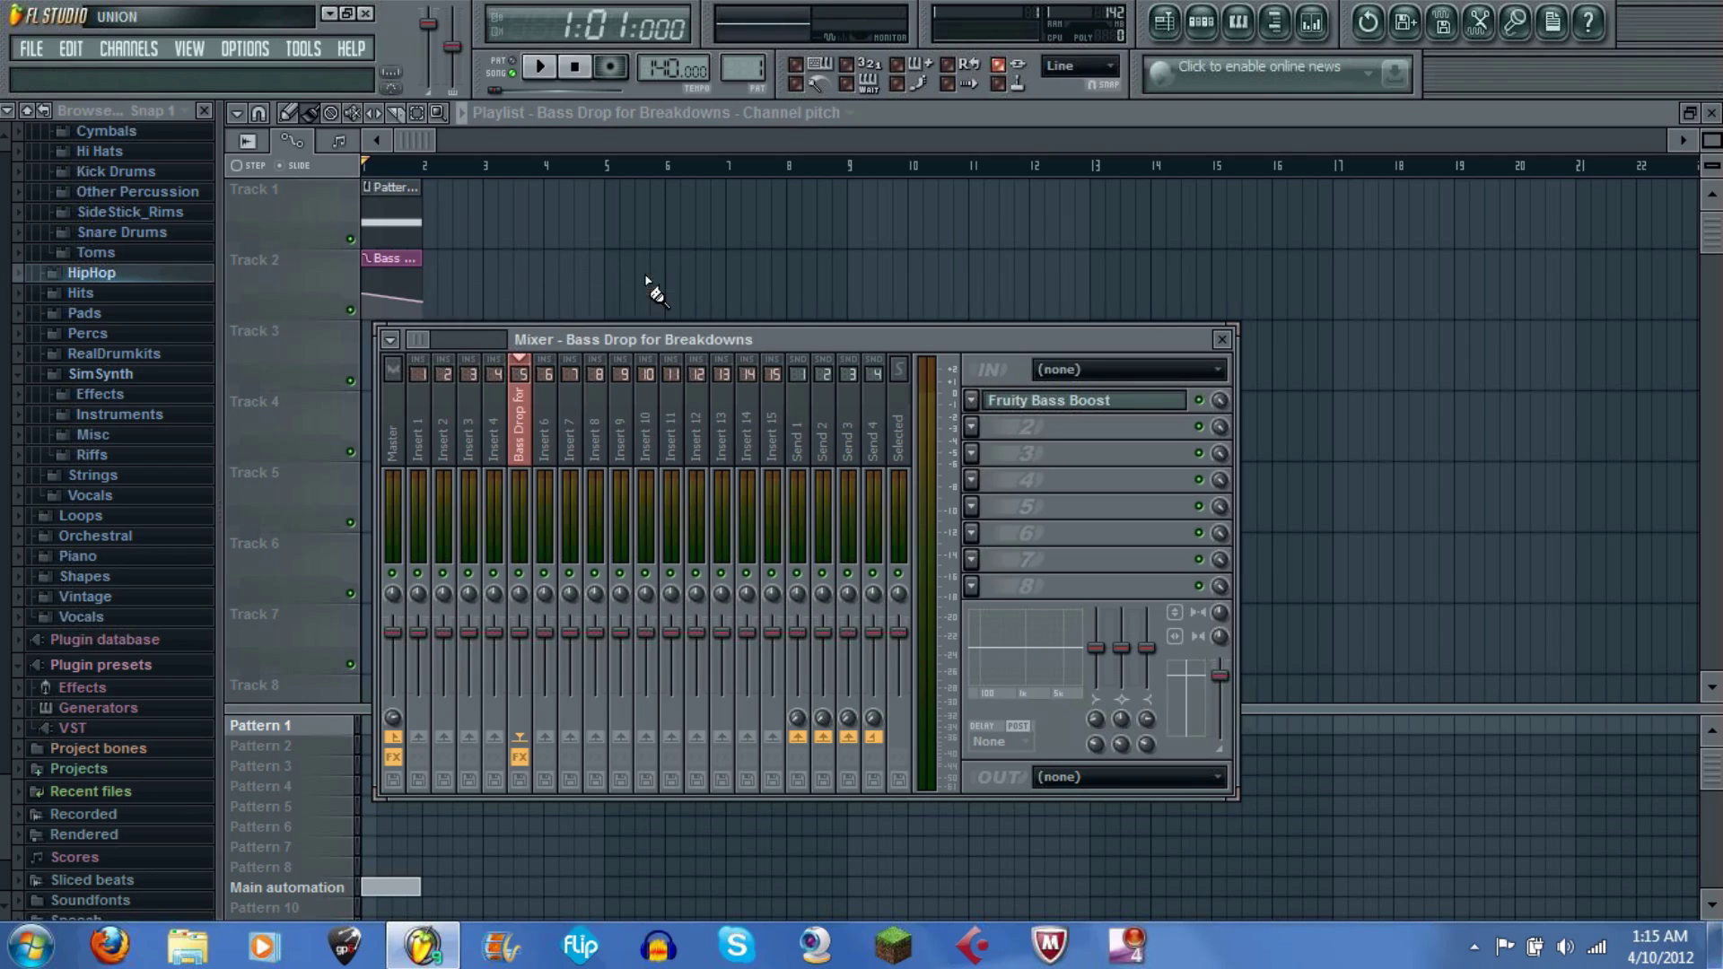
click(539, 70)
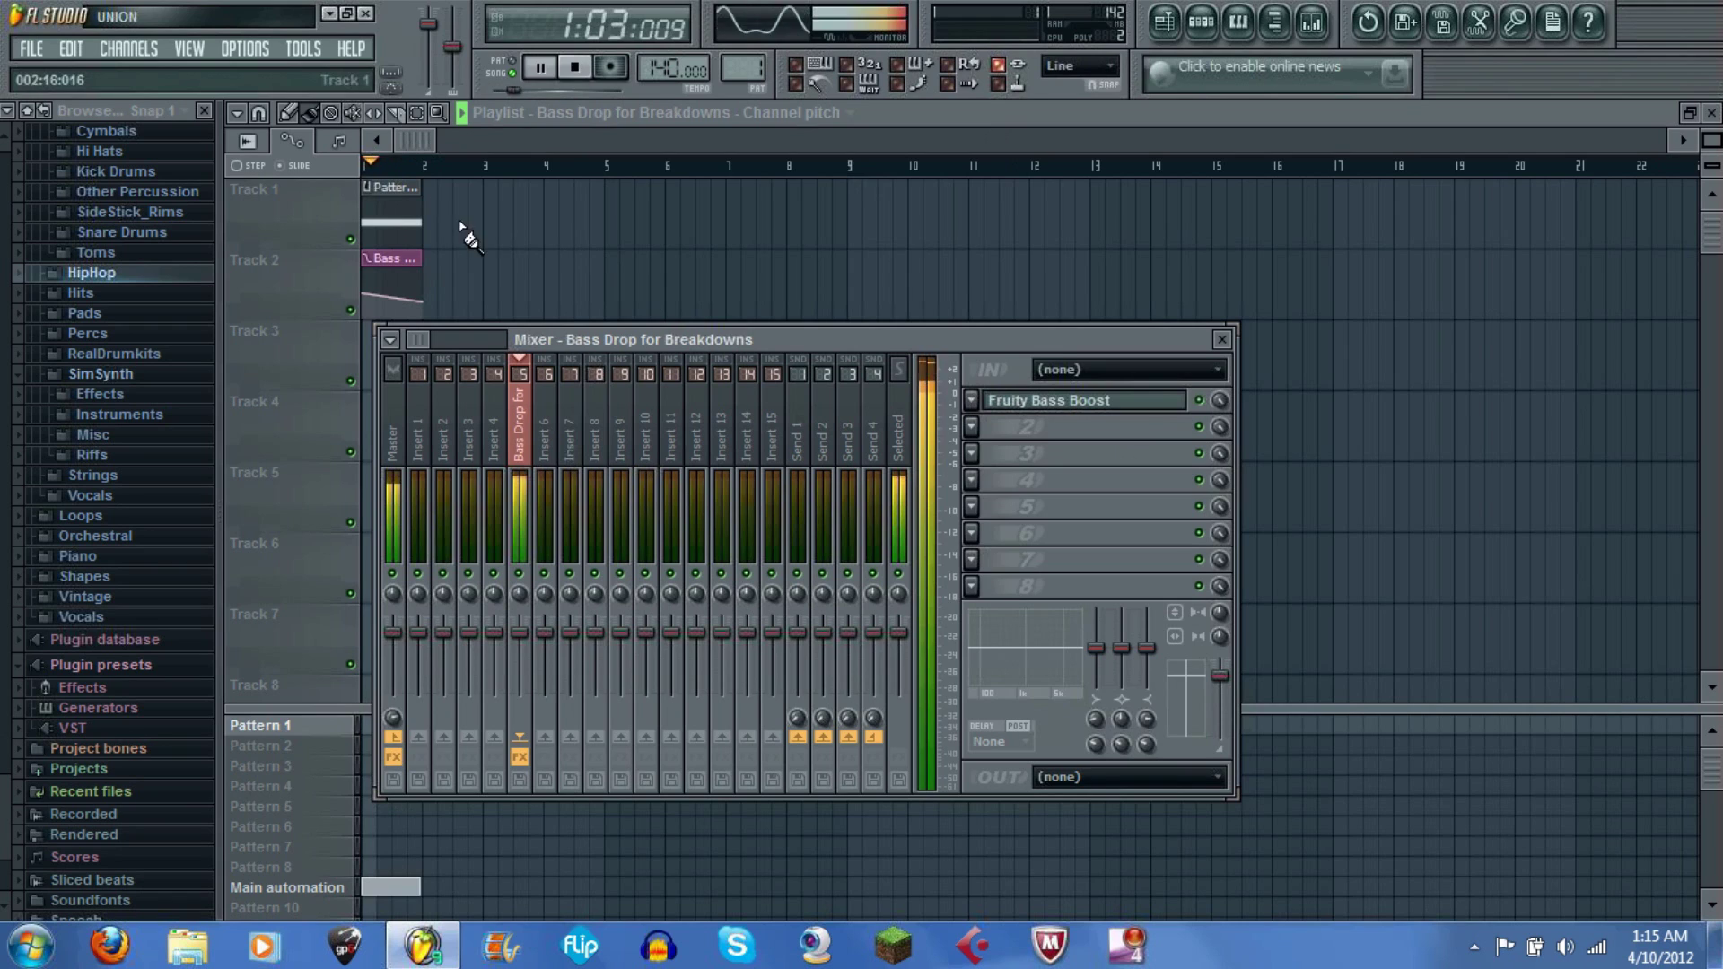
click(575, 66)
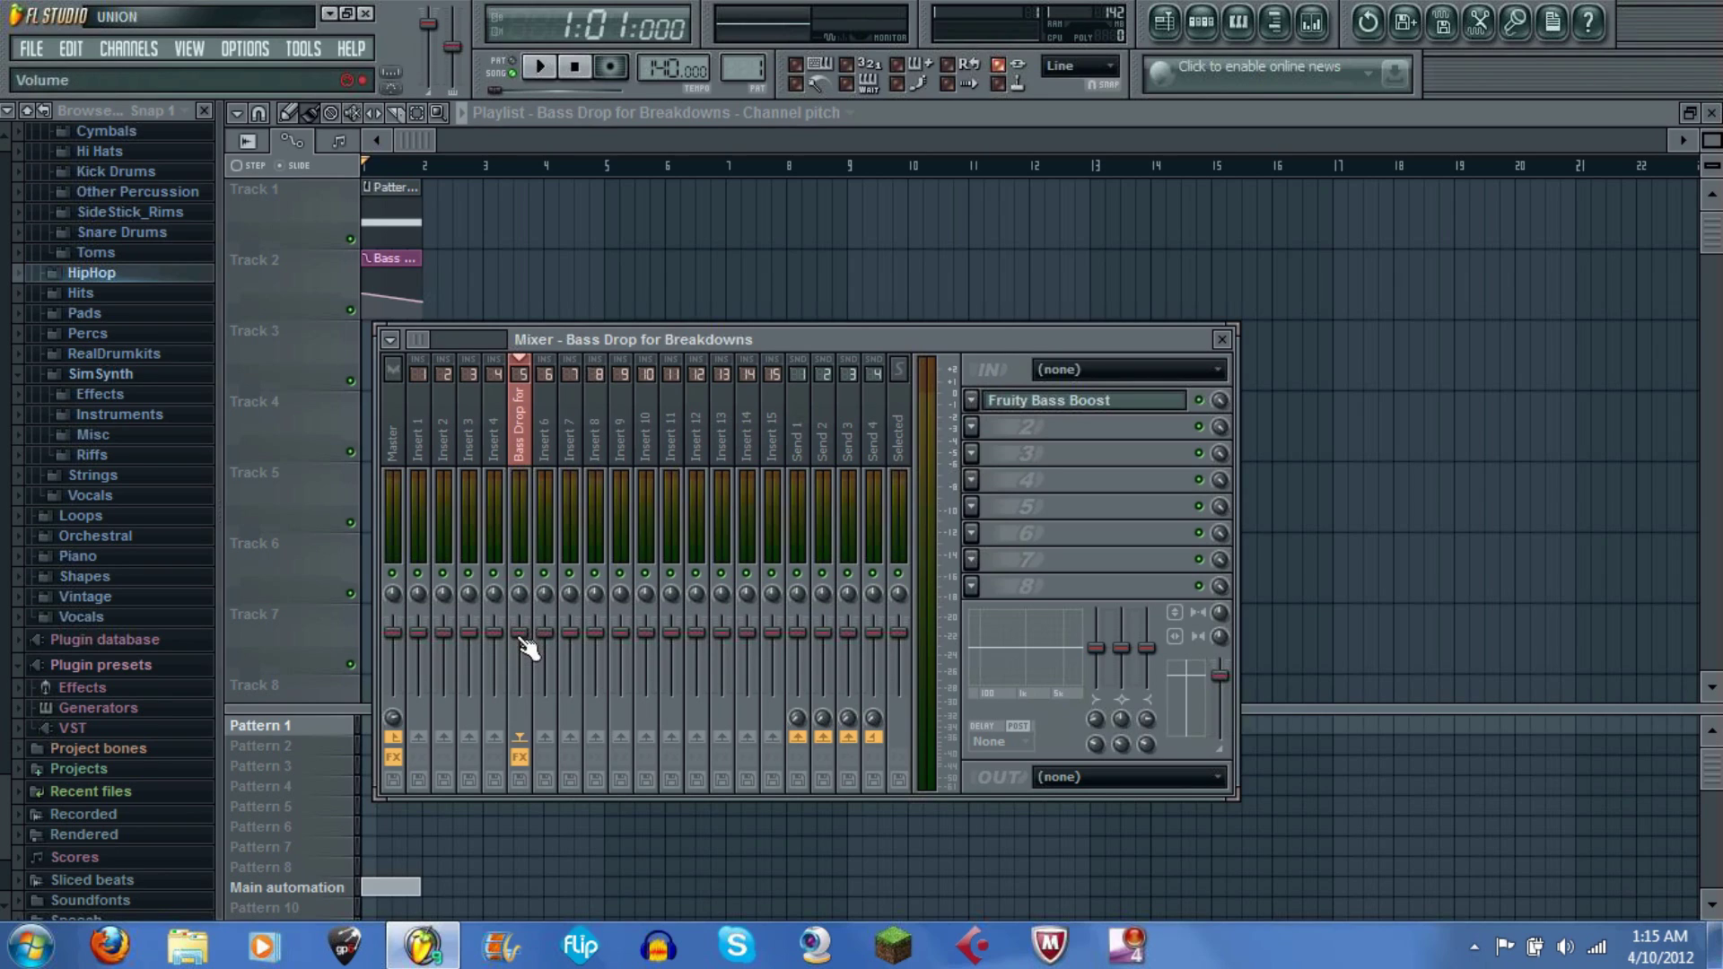
click(543, 70)
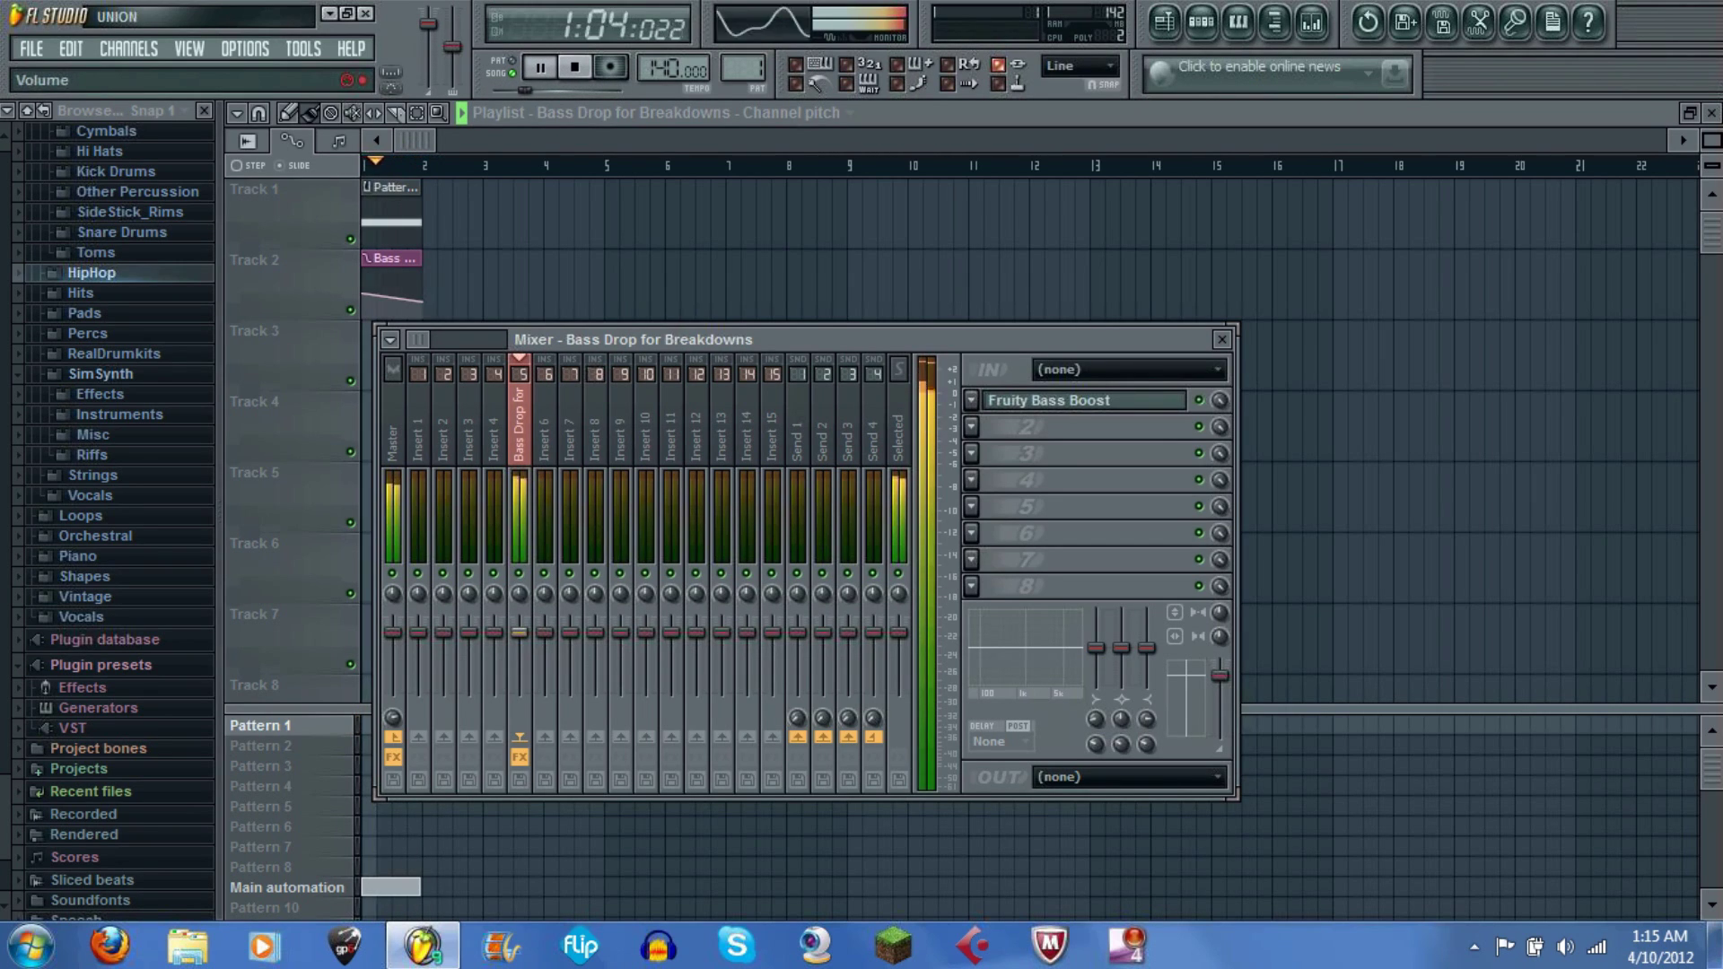
drag(520, 631, 533, 628)
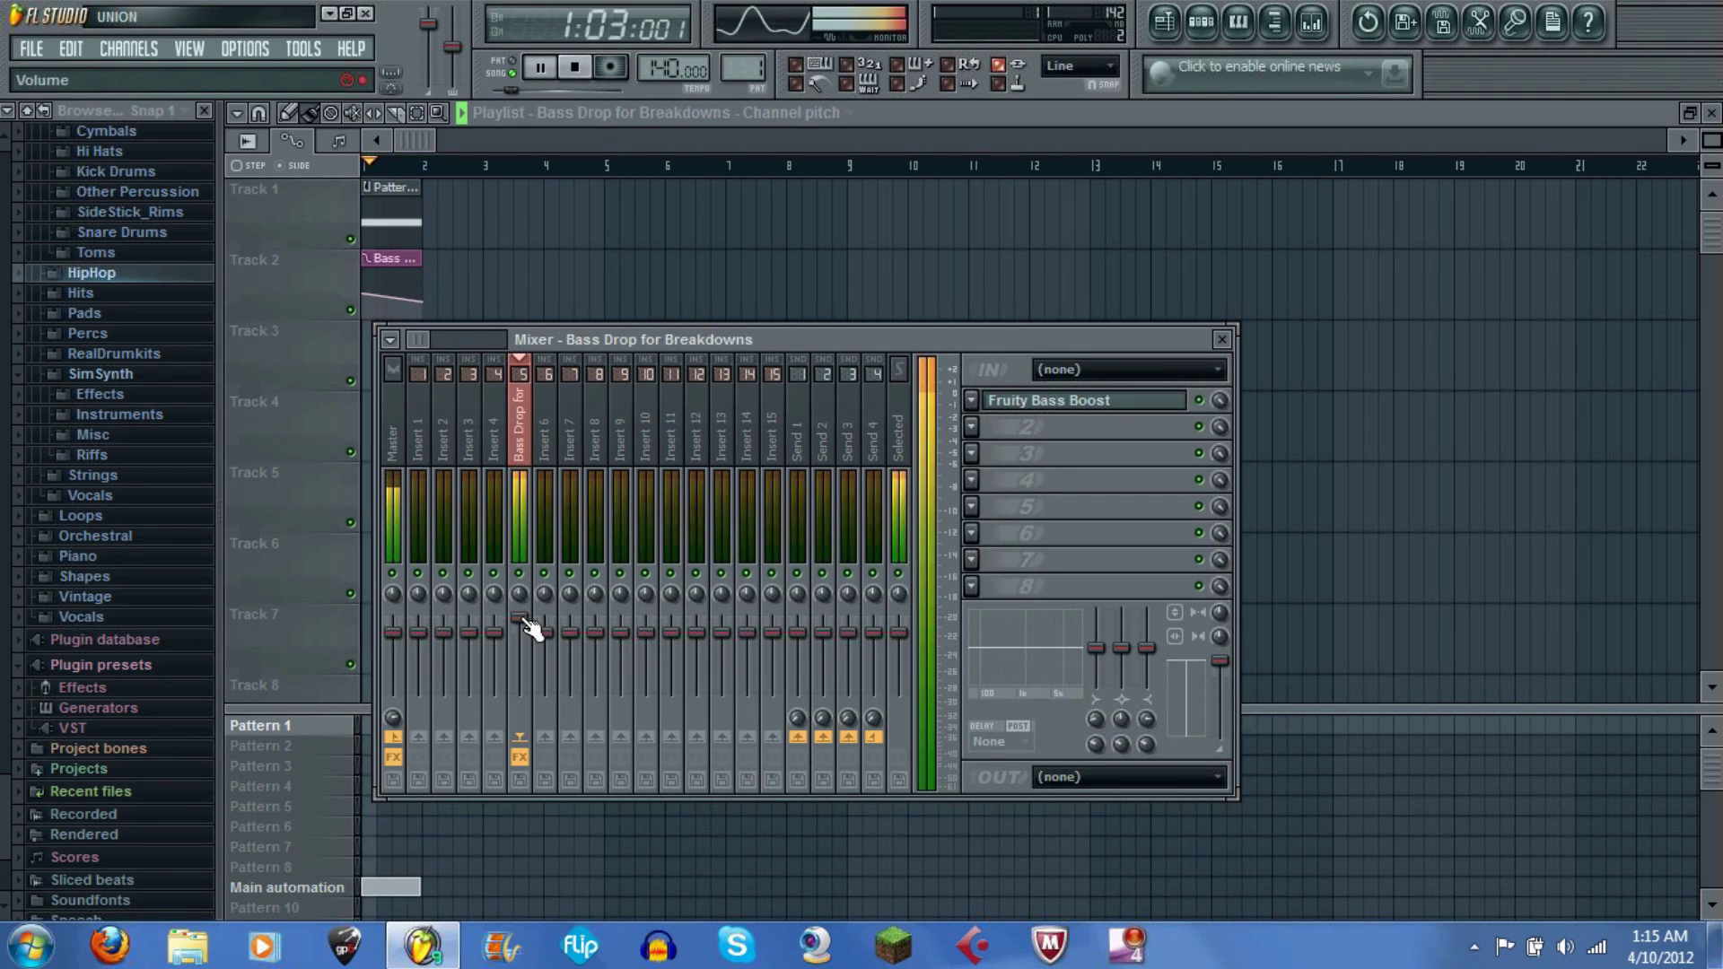
click(578, 73)
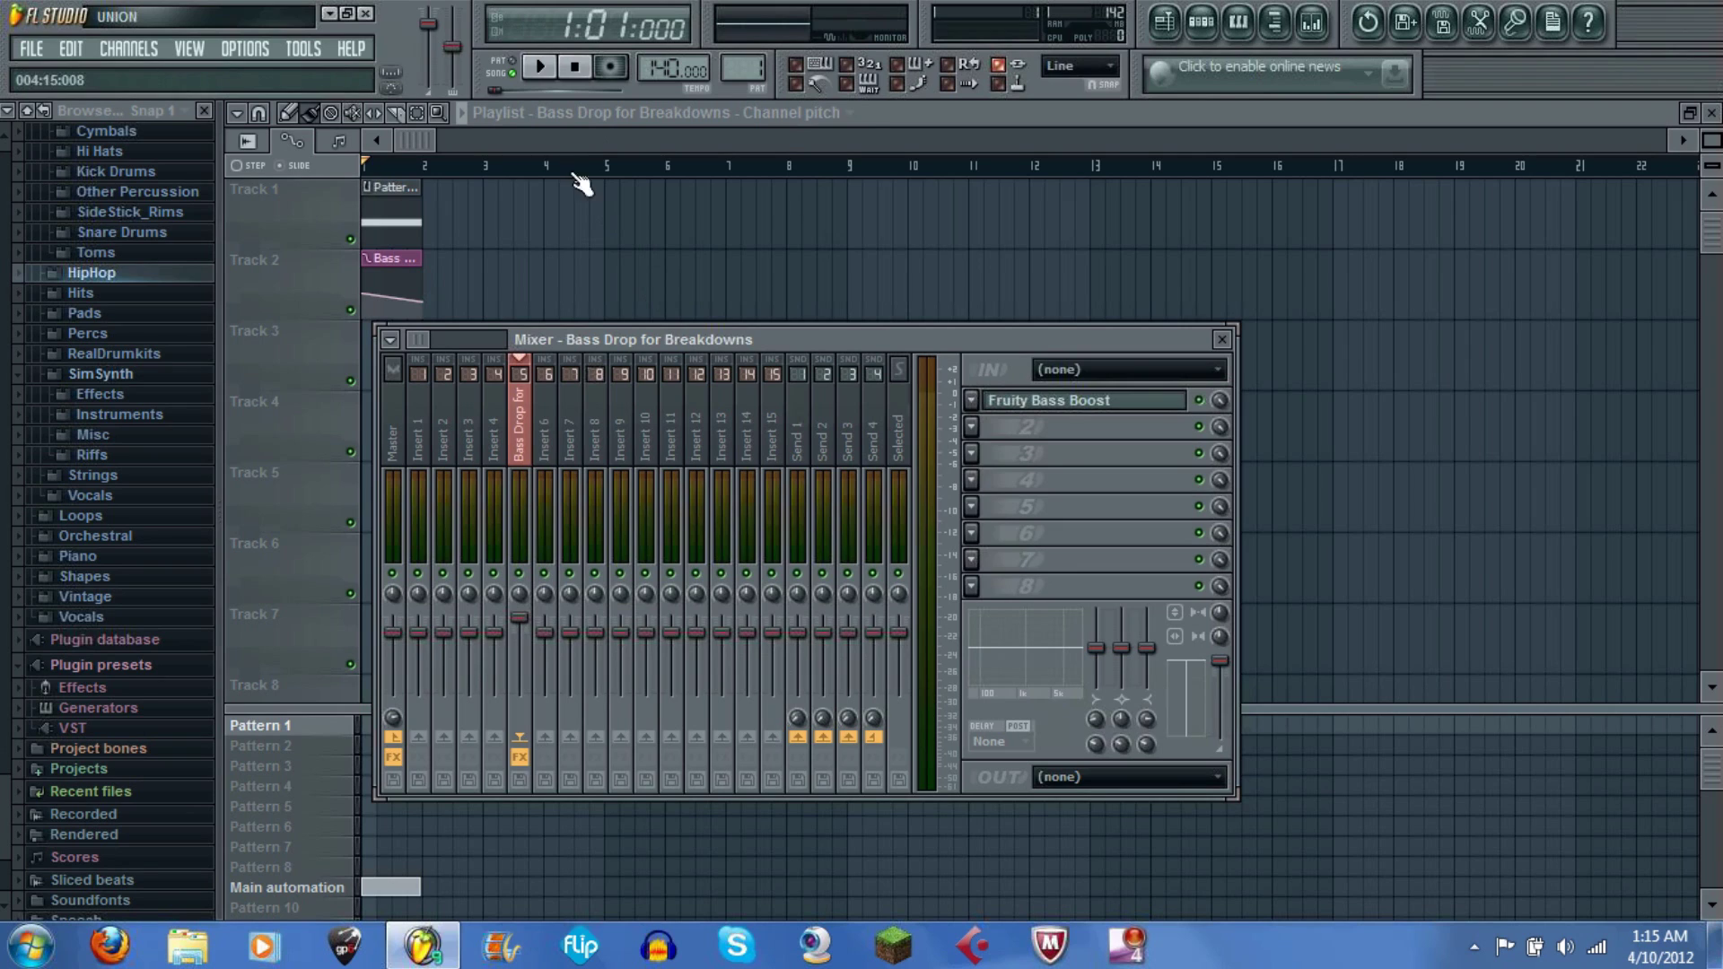
click(1223, 340)
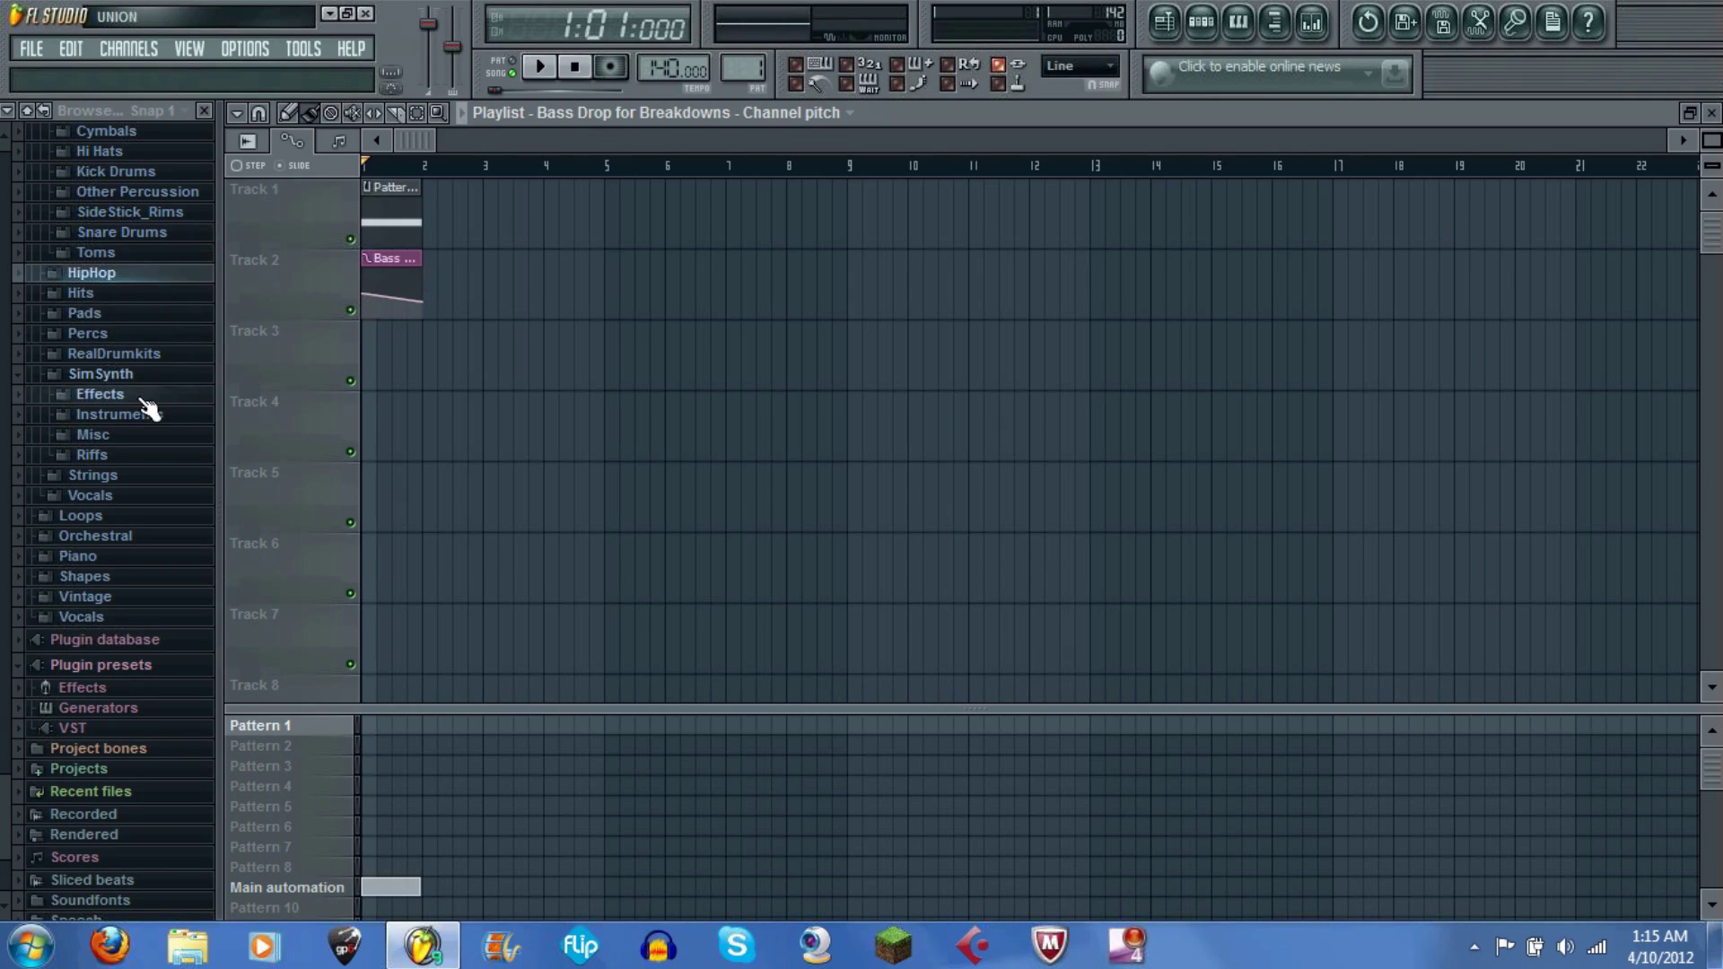
Step: Preview kick samples and place RealDrumkits' RD_Kick_2 at the start of Track 3
click(158, 274)
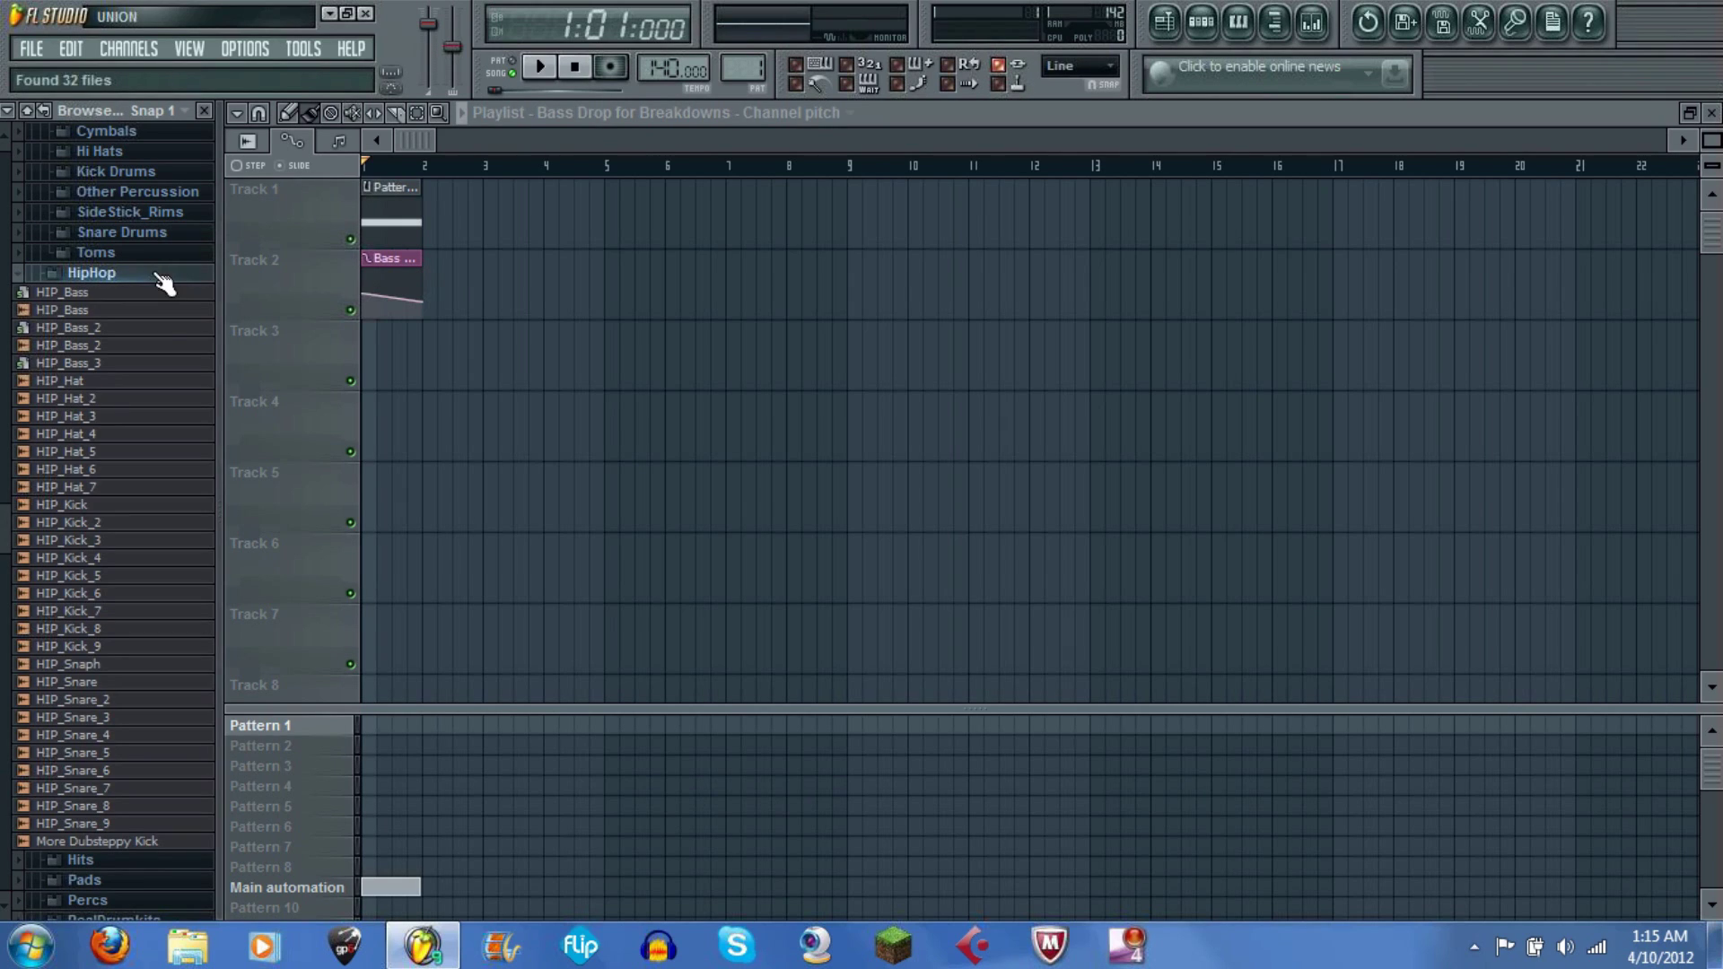
click(115, 400)
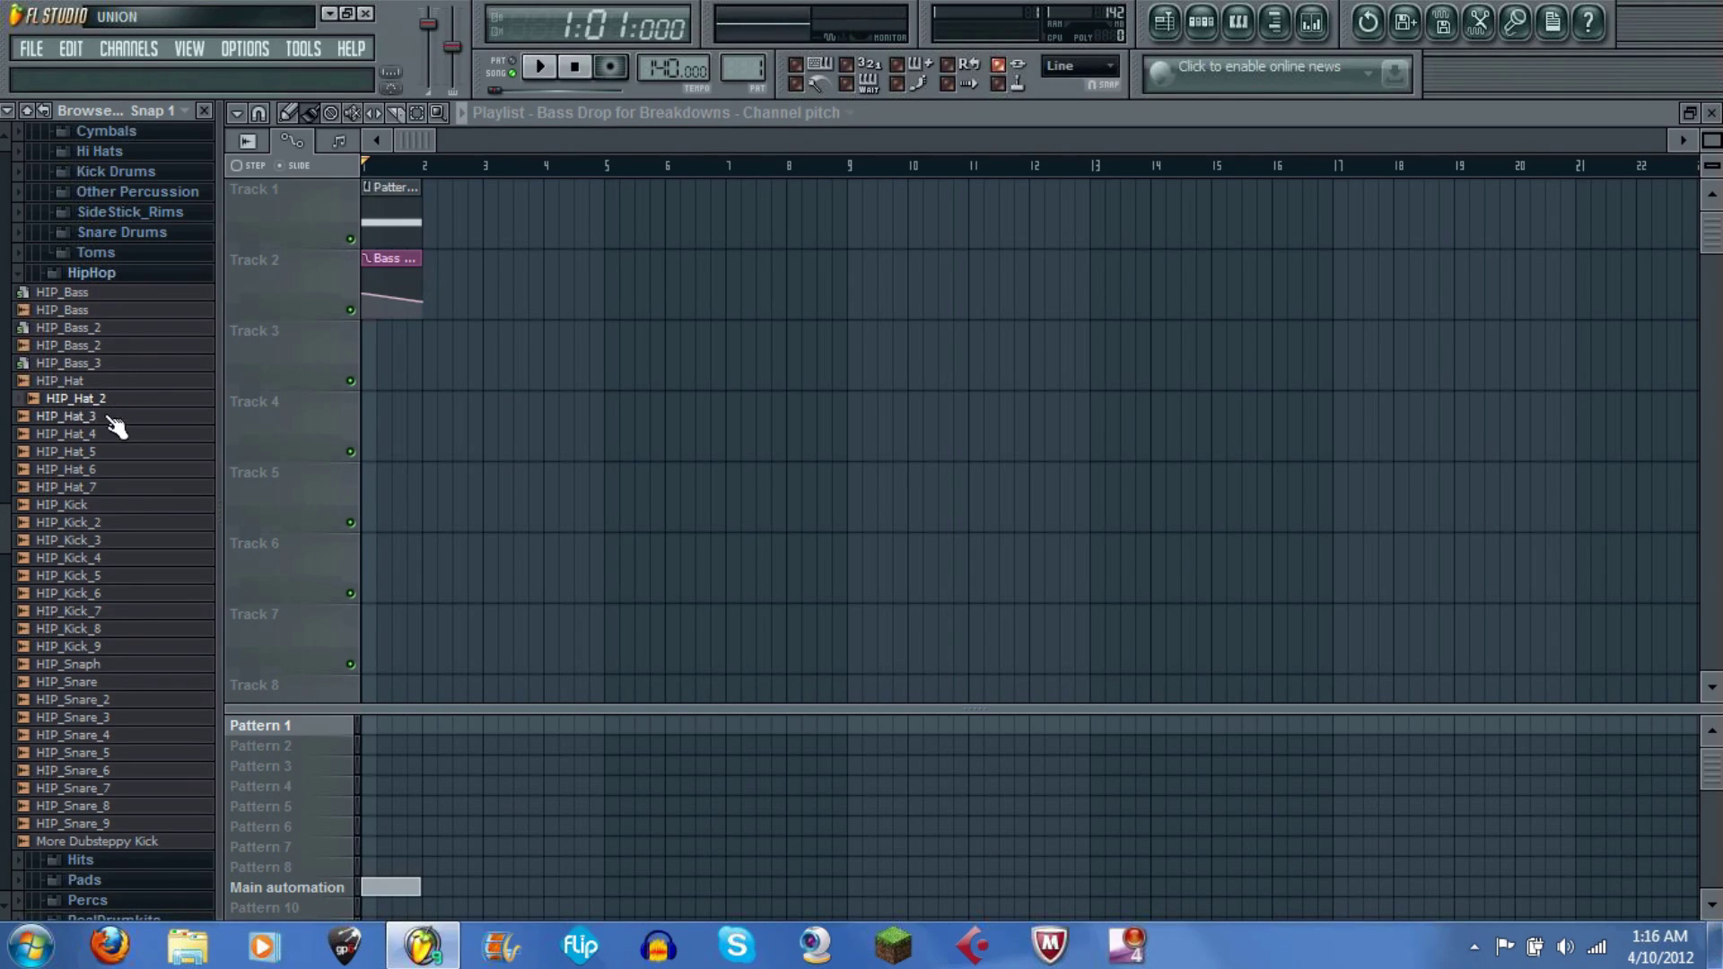
click(115, 525)
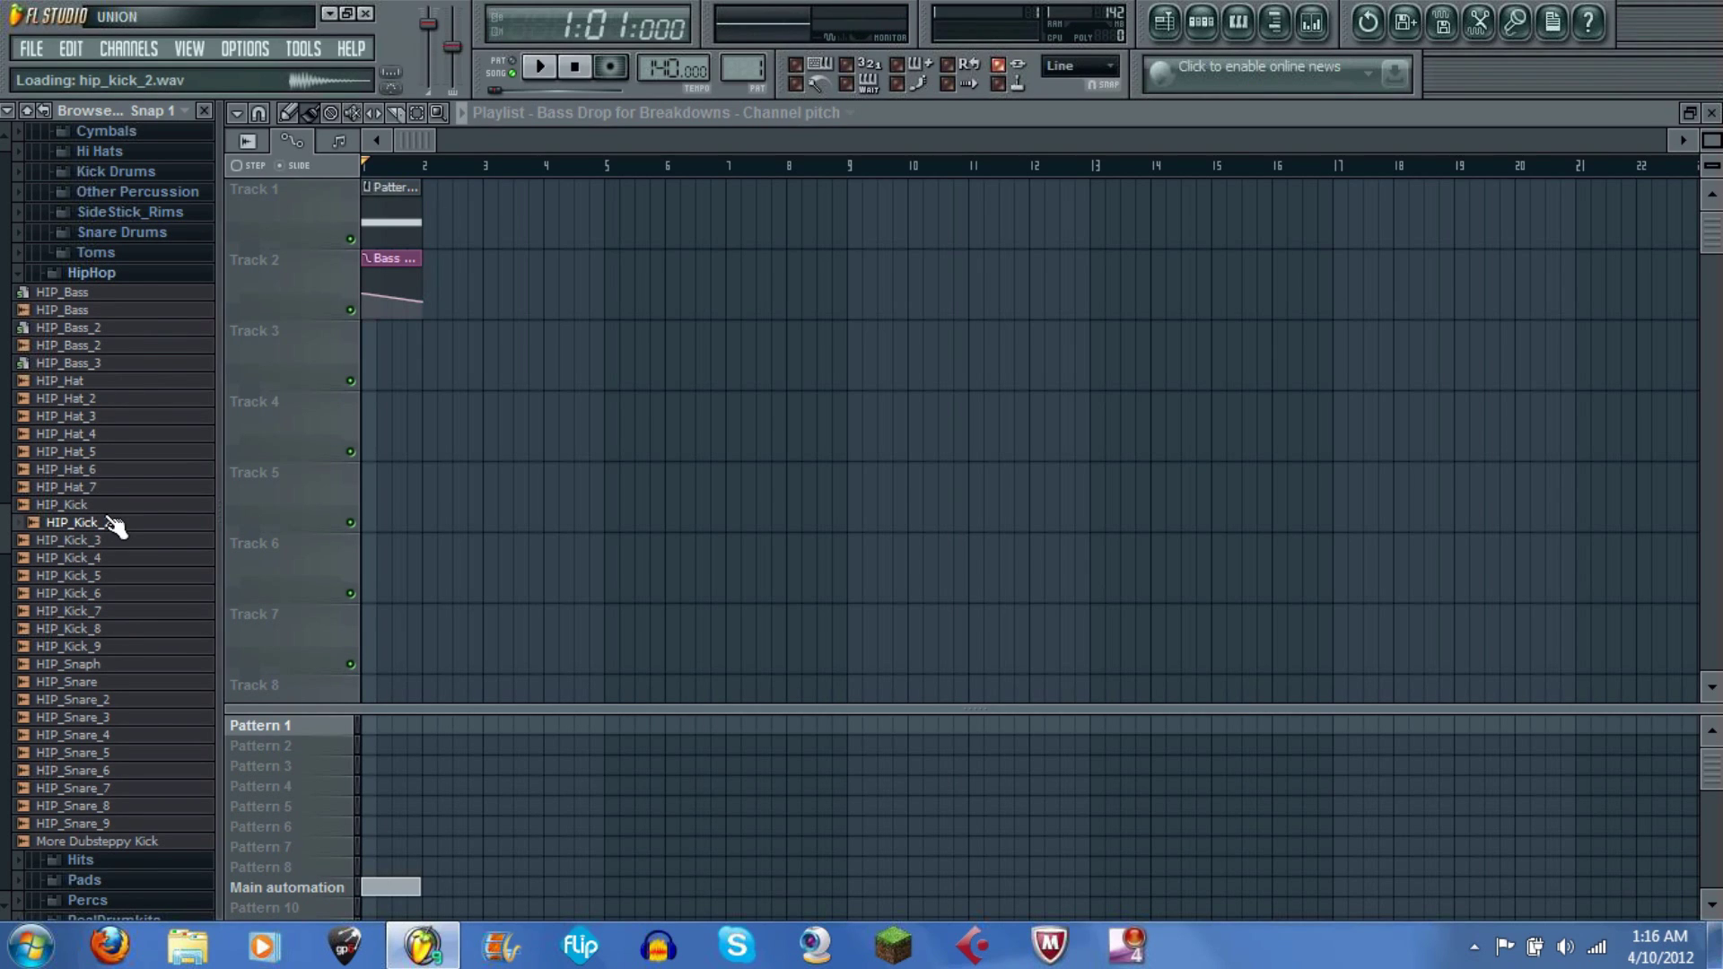
click(106, 274)
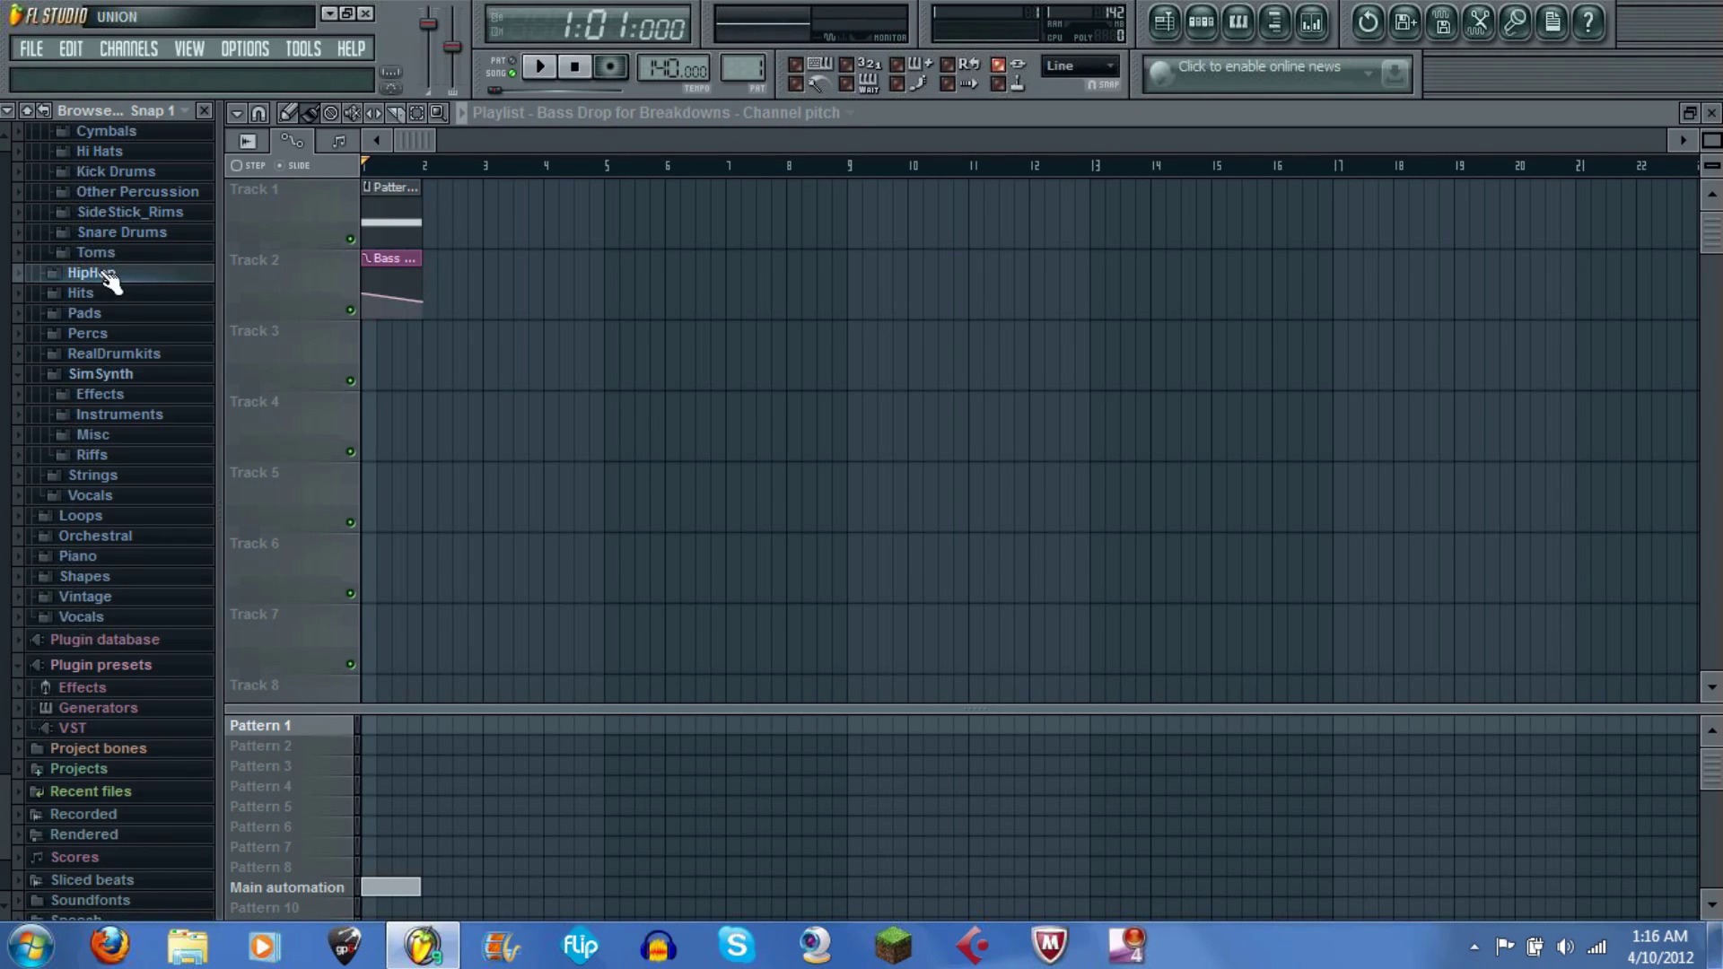
click(112, 355)
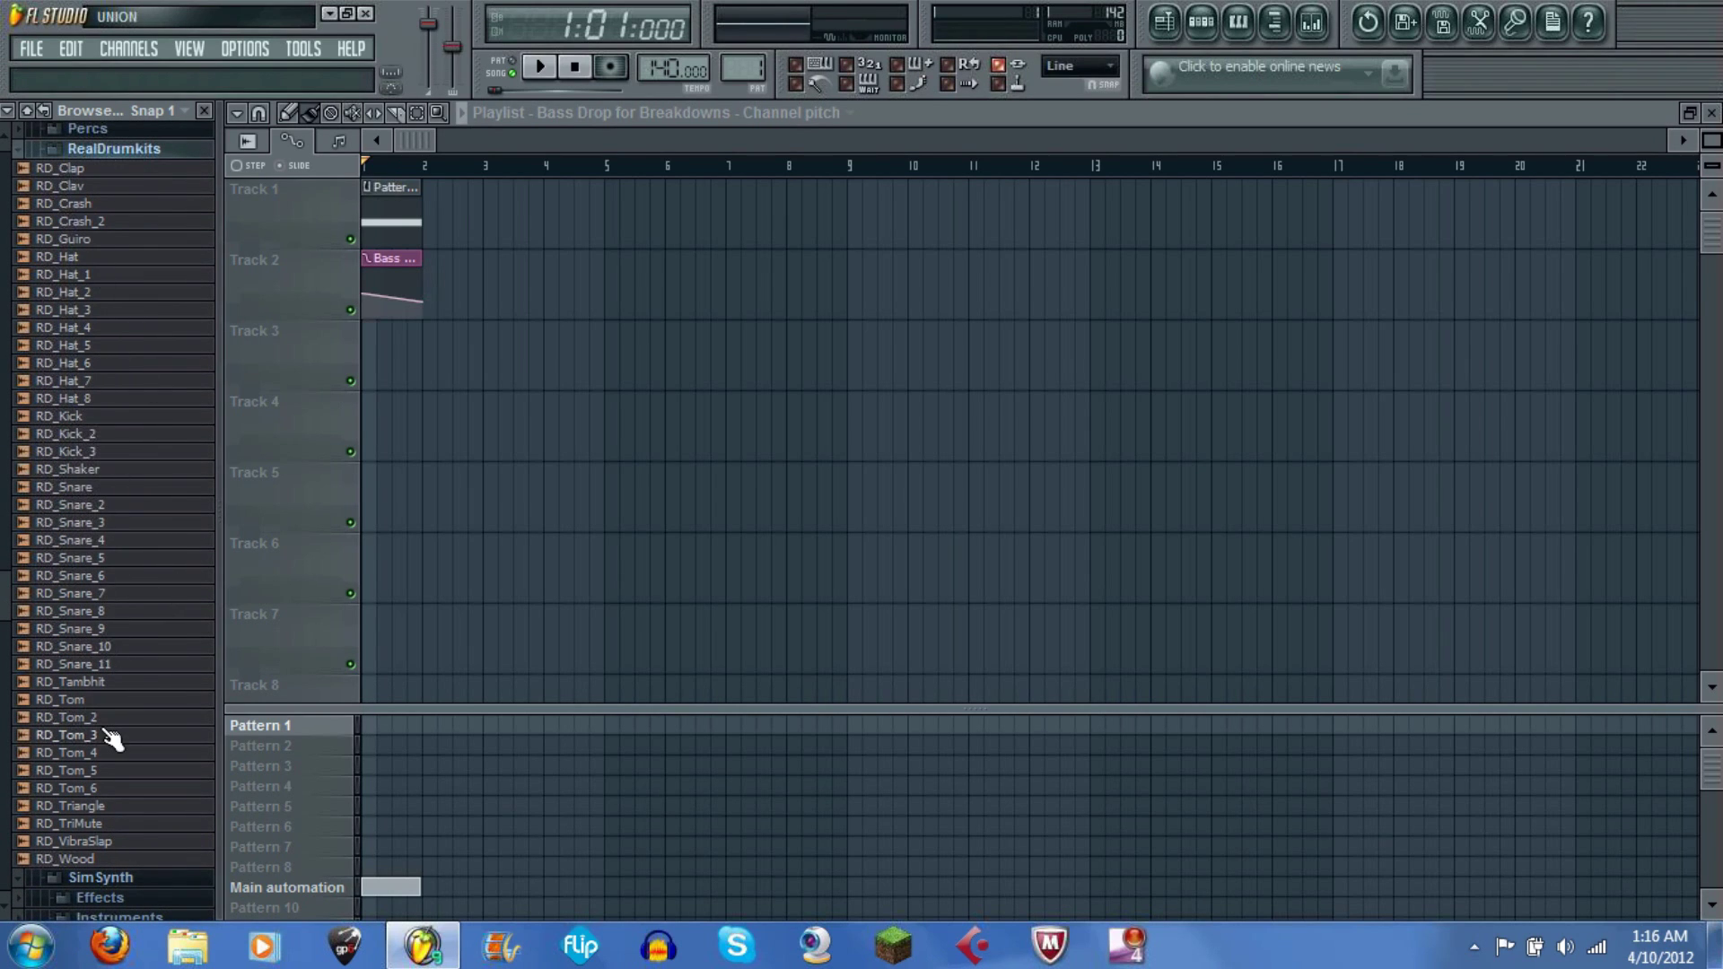
click(135, 436)
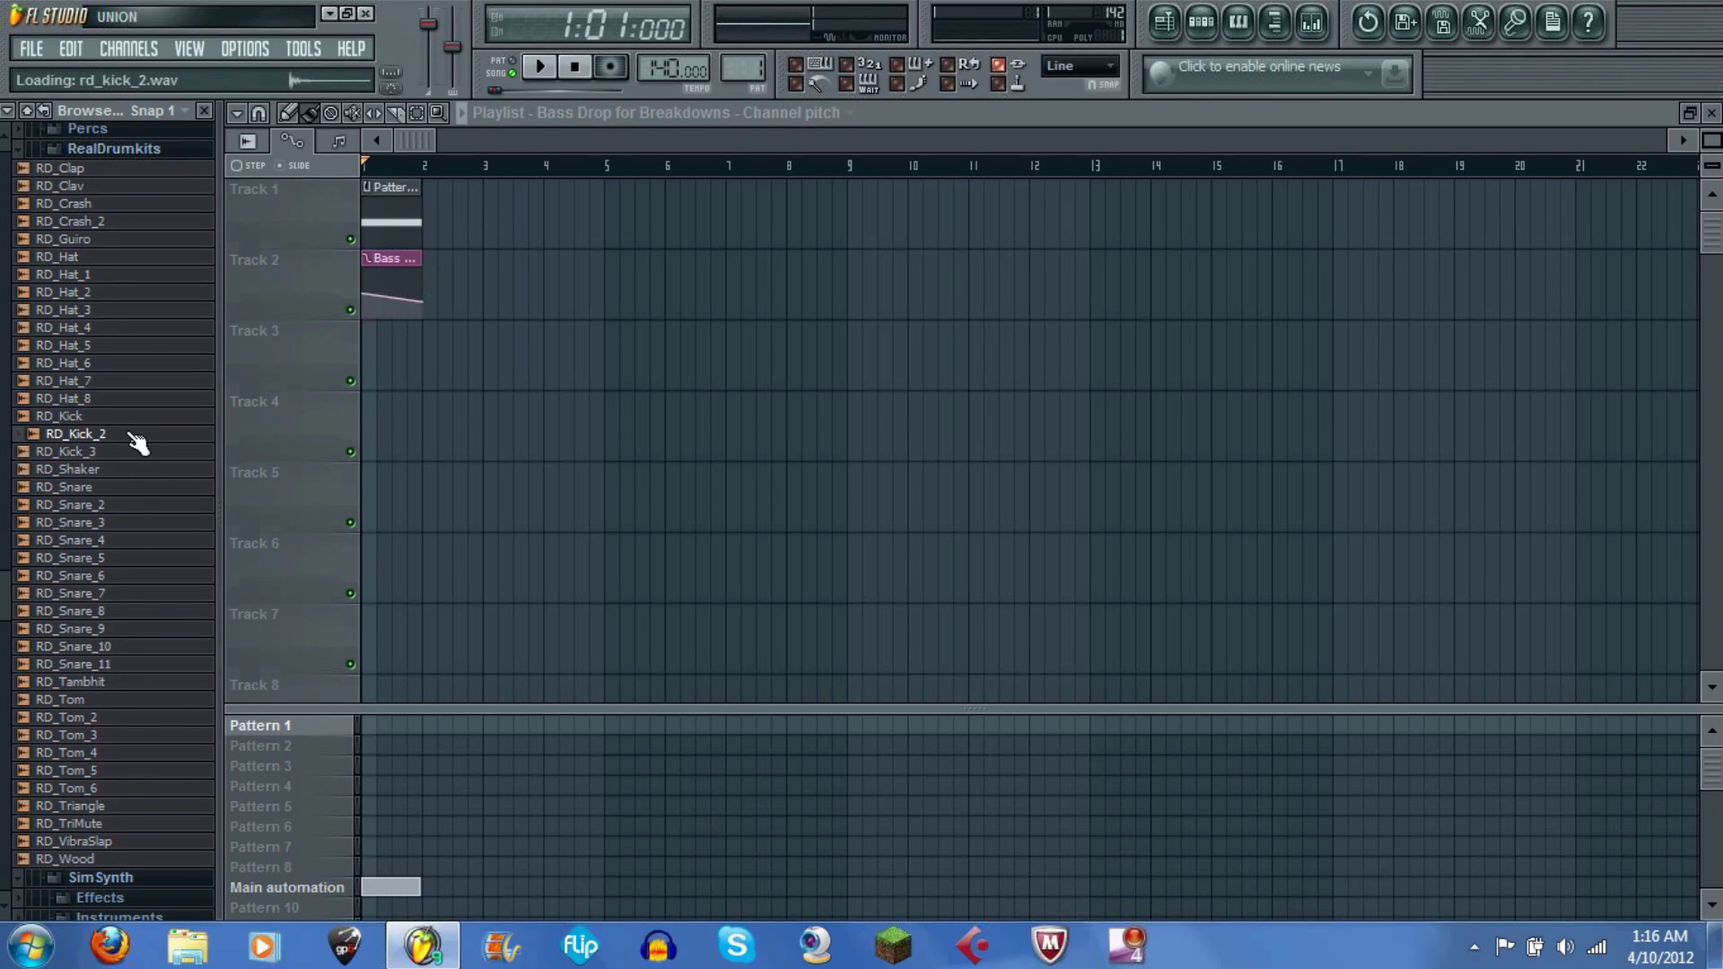
drag(135, 438, 370, 361)
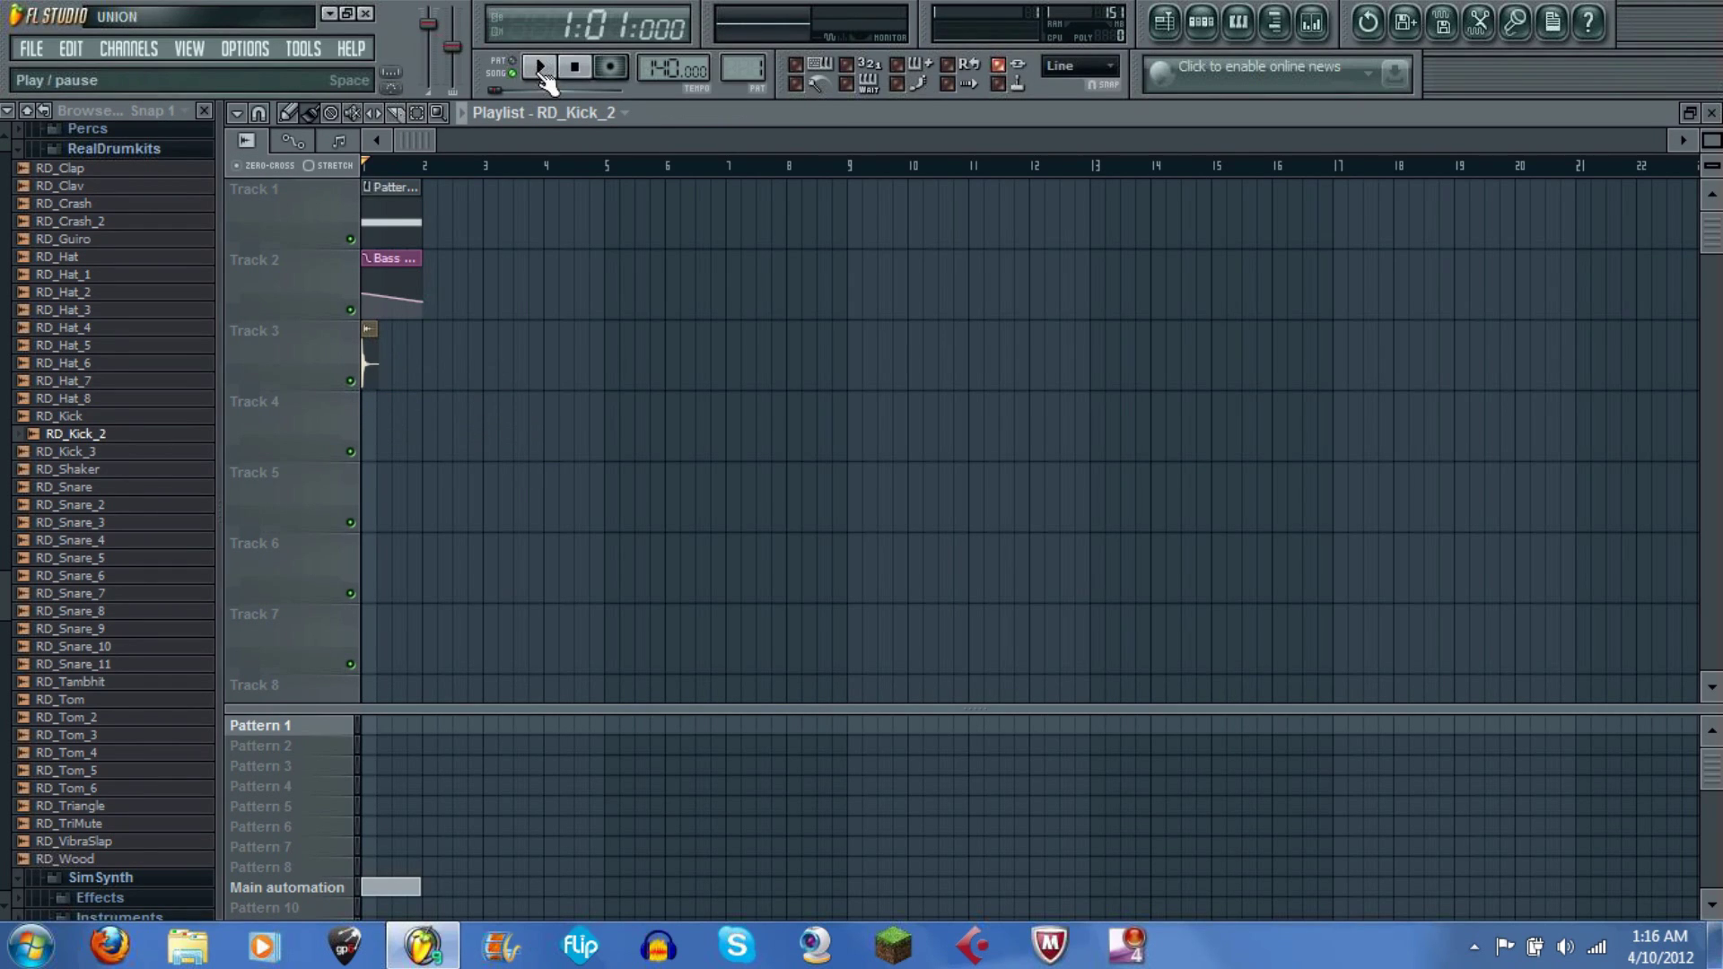
Step: Raise the RD_Kick_2 channel volume slightly during playback, then close its settings
click(542, 70)
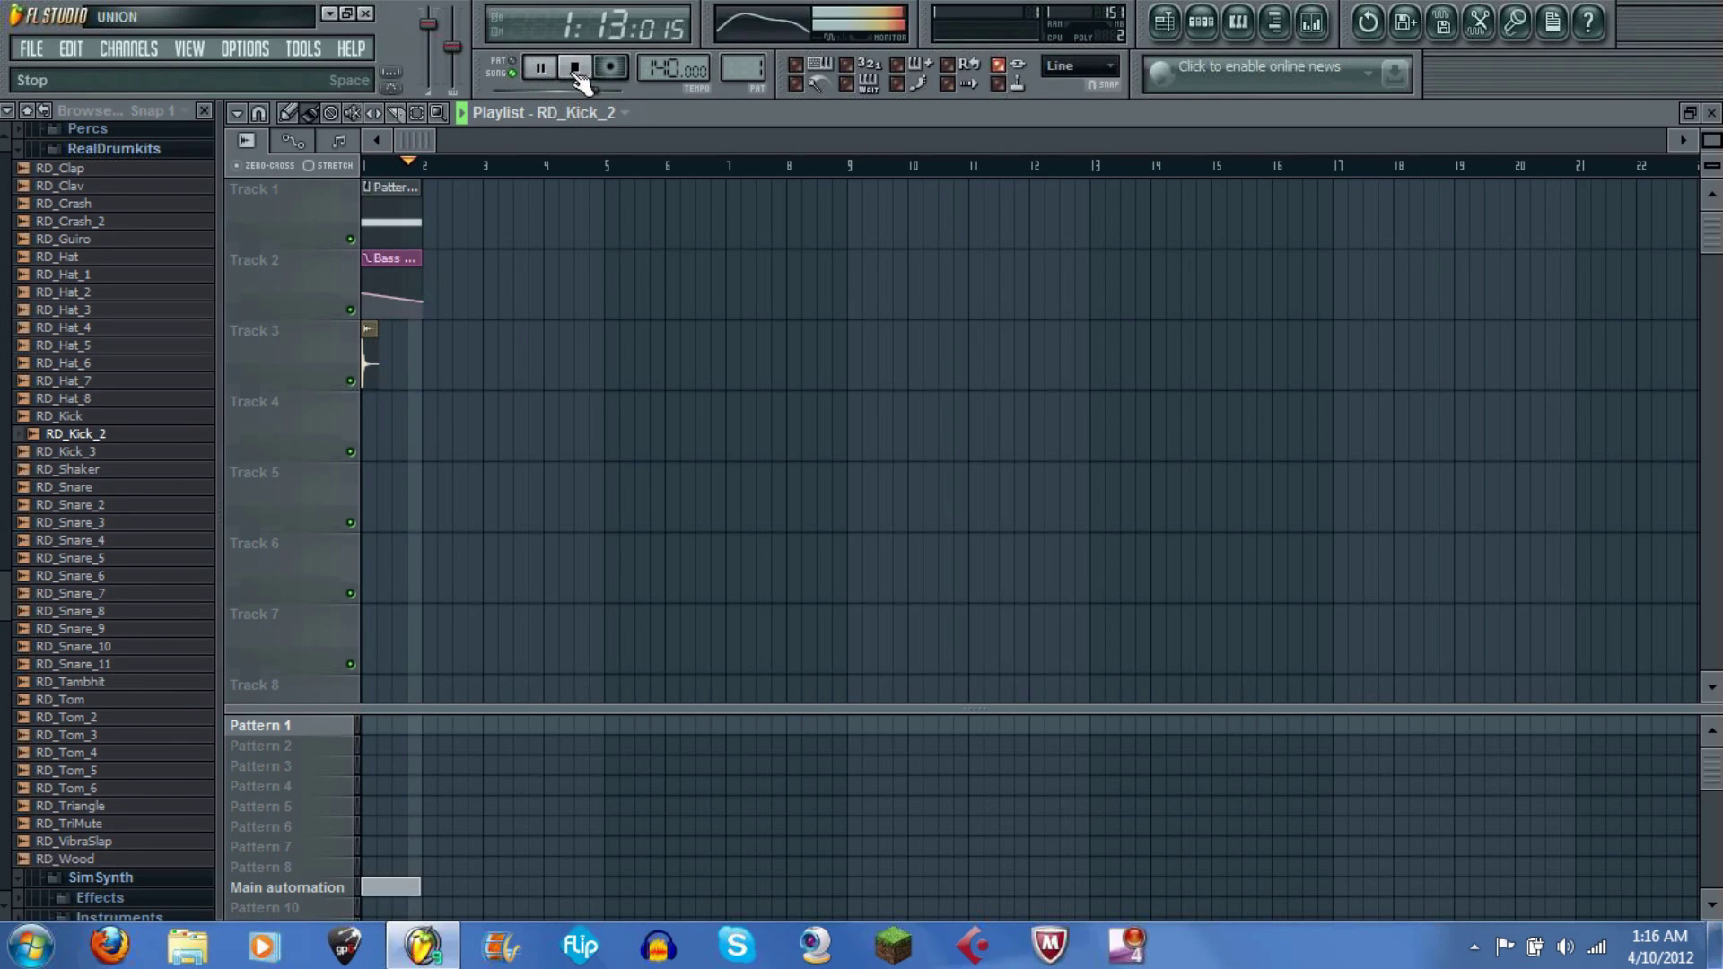
click(368, 330)
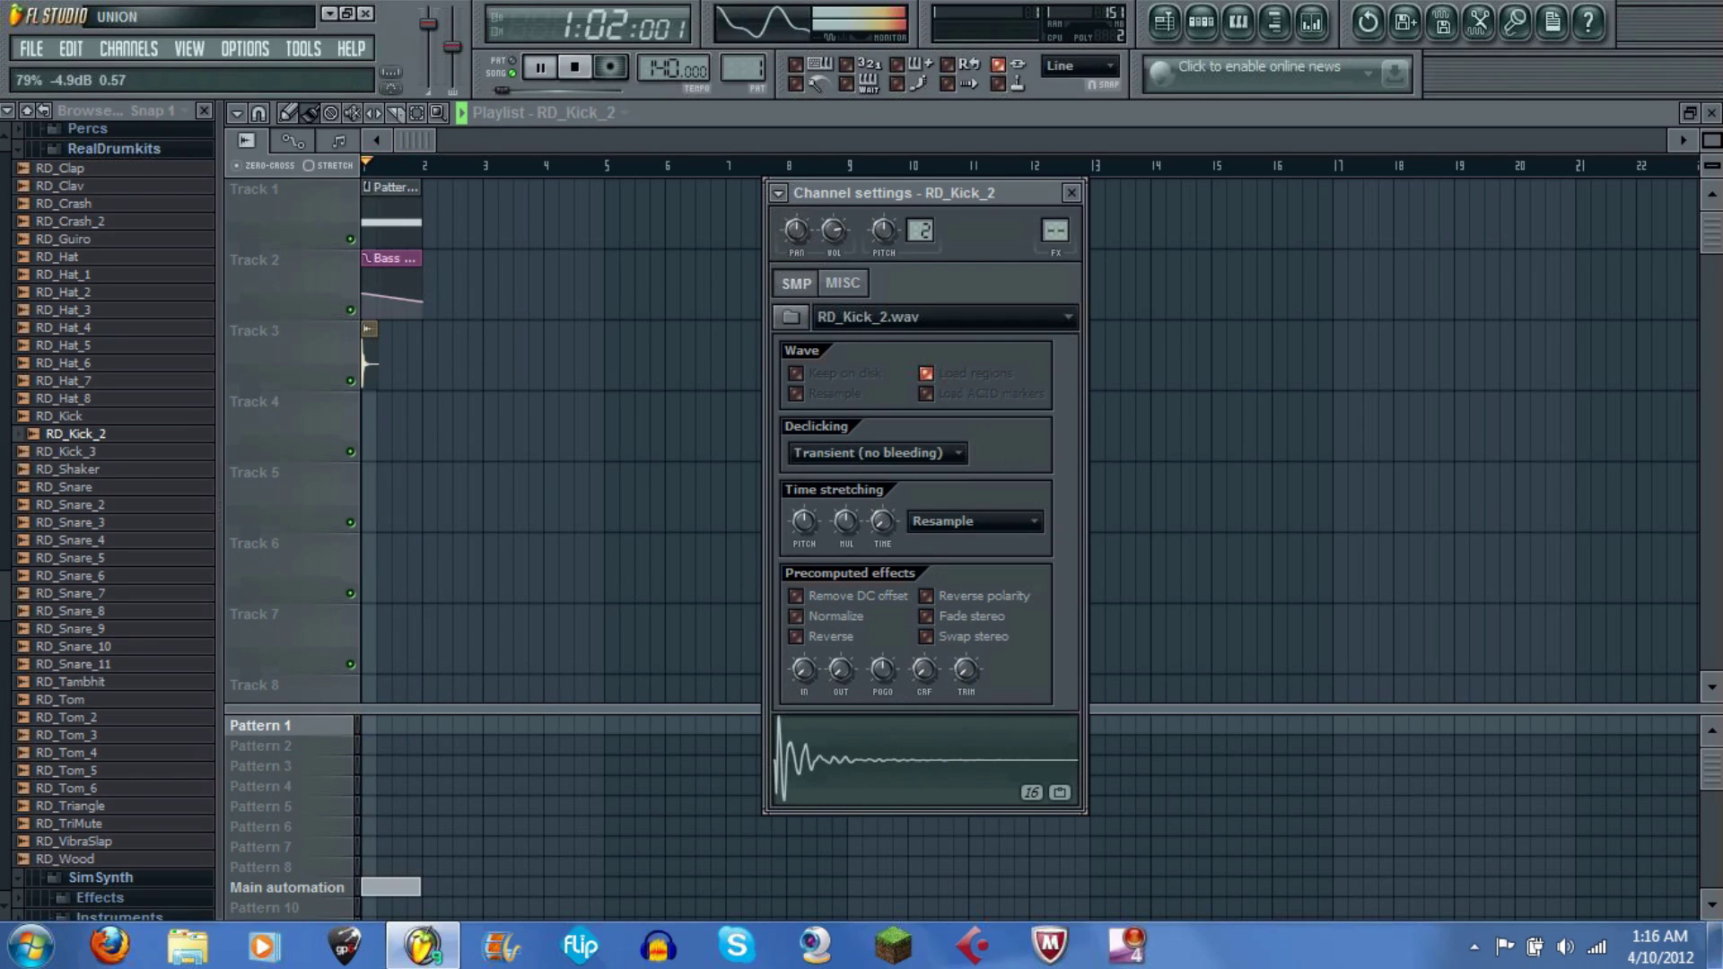
scroll(834, 231, up, 2)
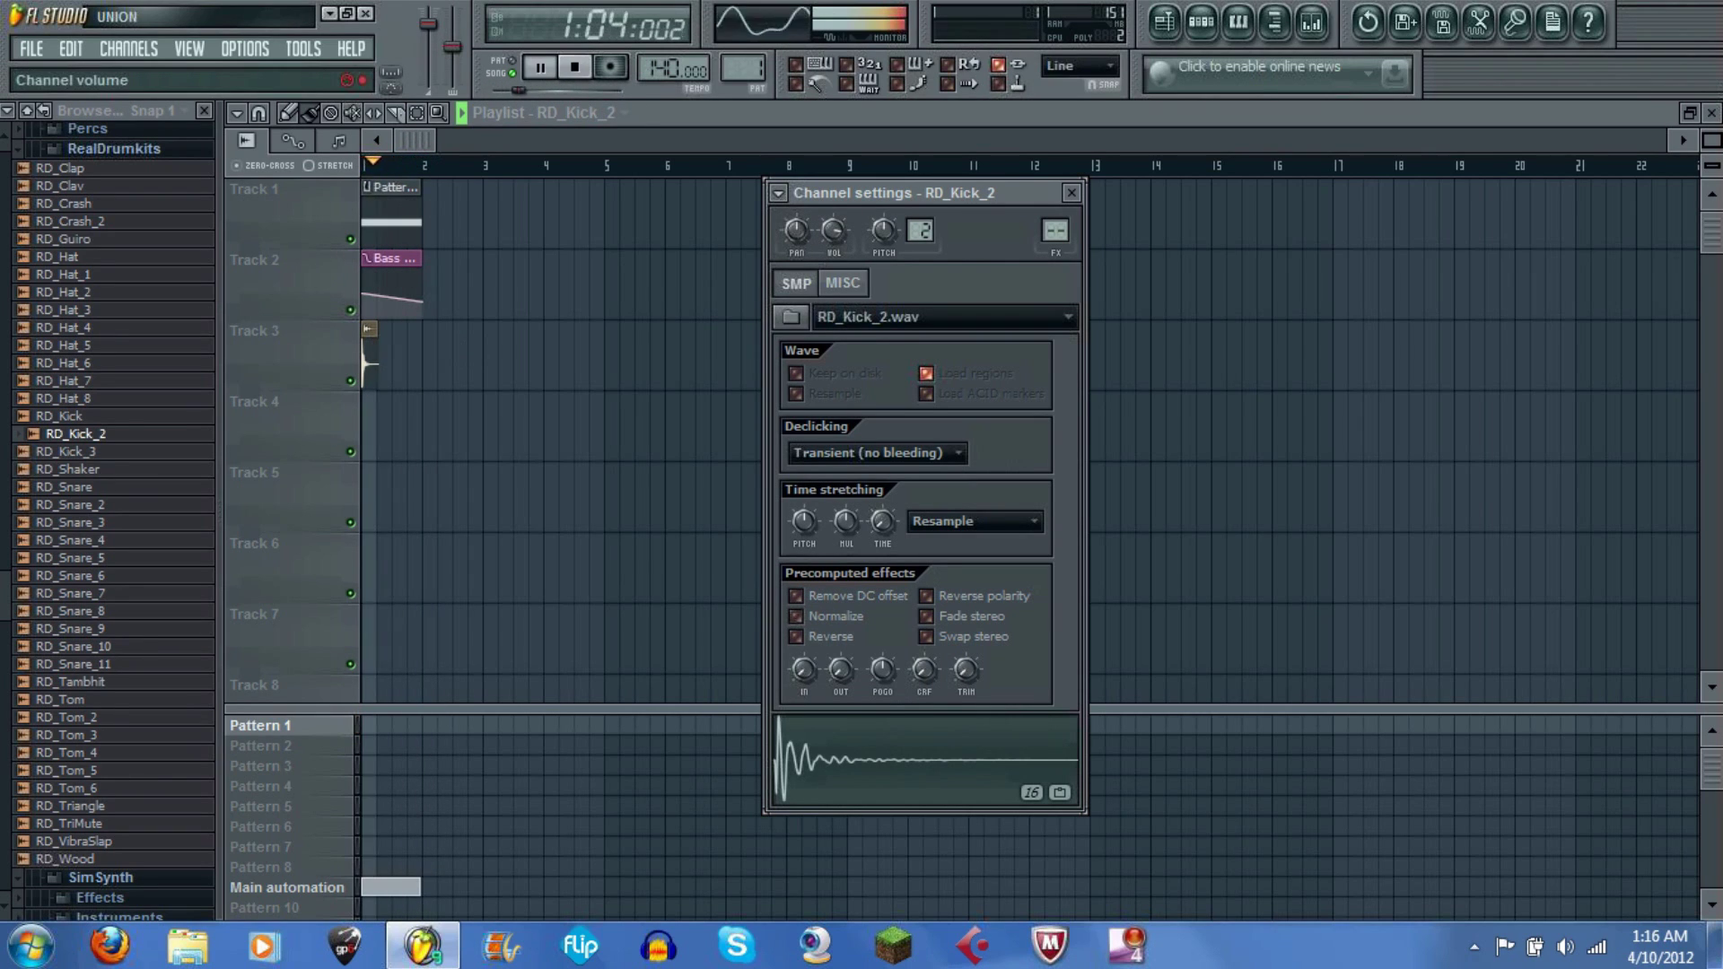
click(577, 75)
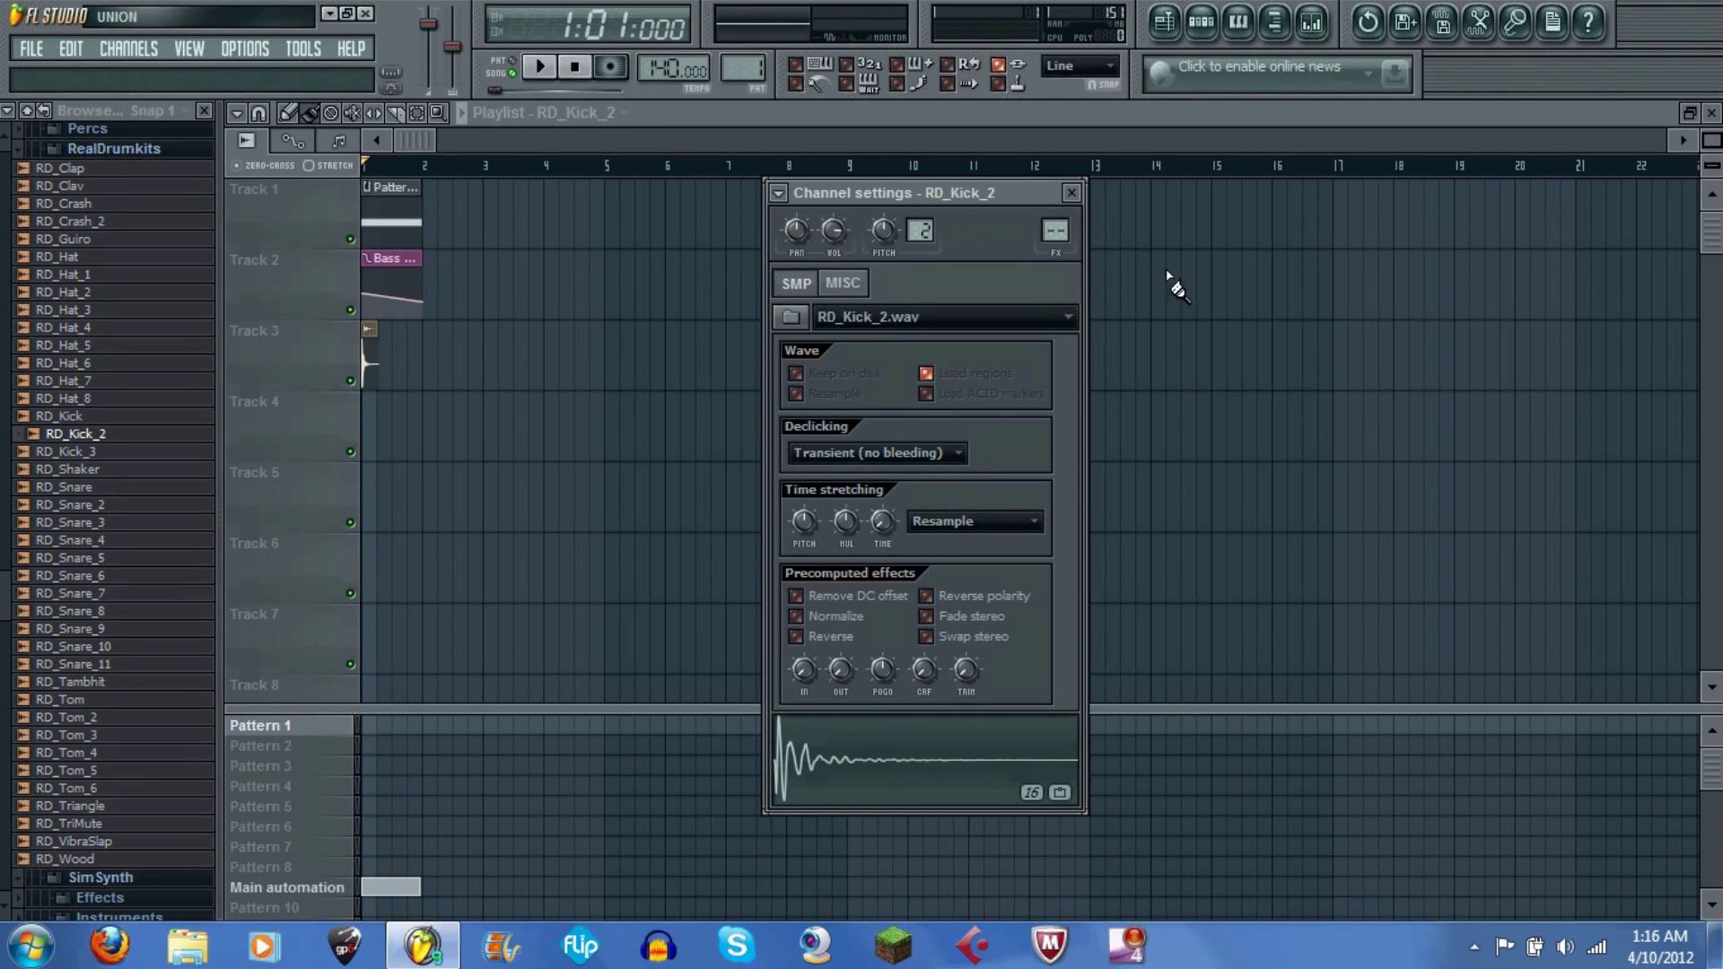
click(1072, 193)
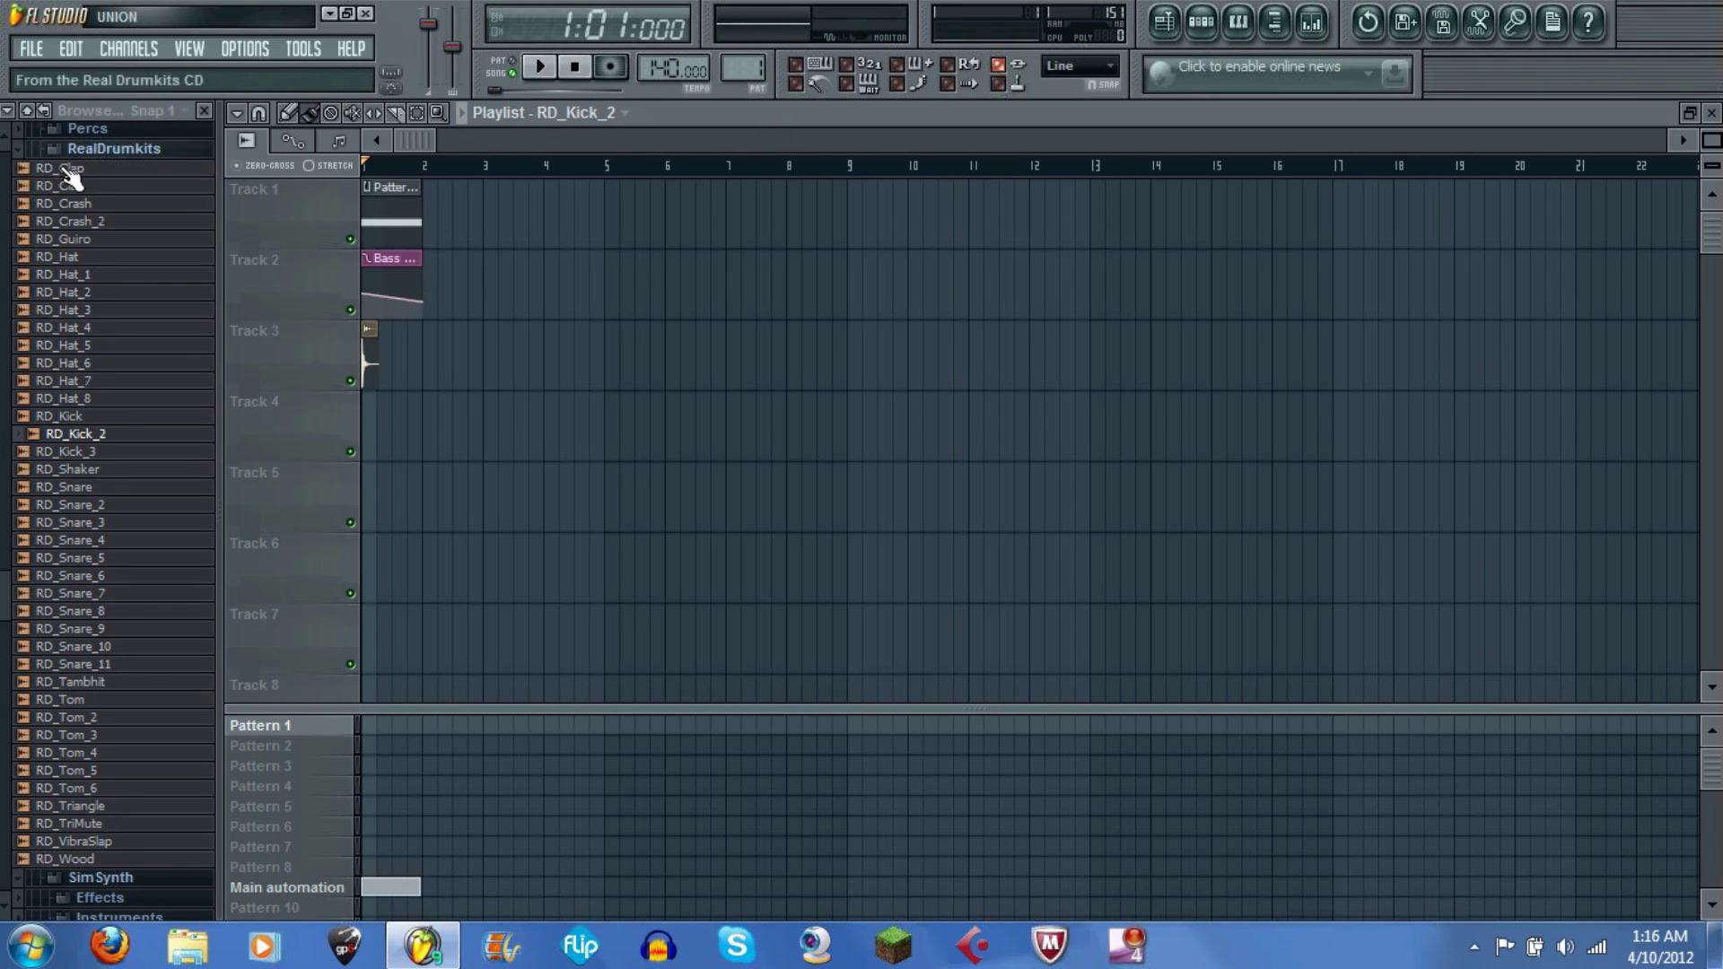
click(110, 148)
Step: Save the project under the new name Bass Drop Metal song2.flp
click(29, 47)
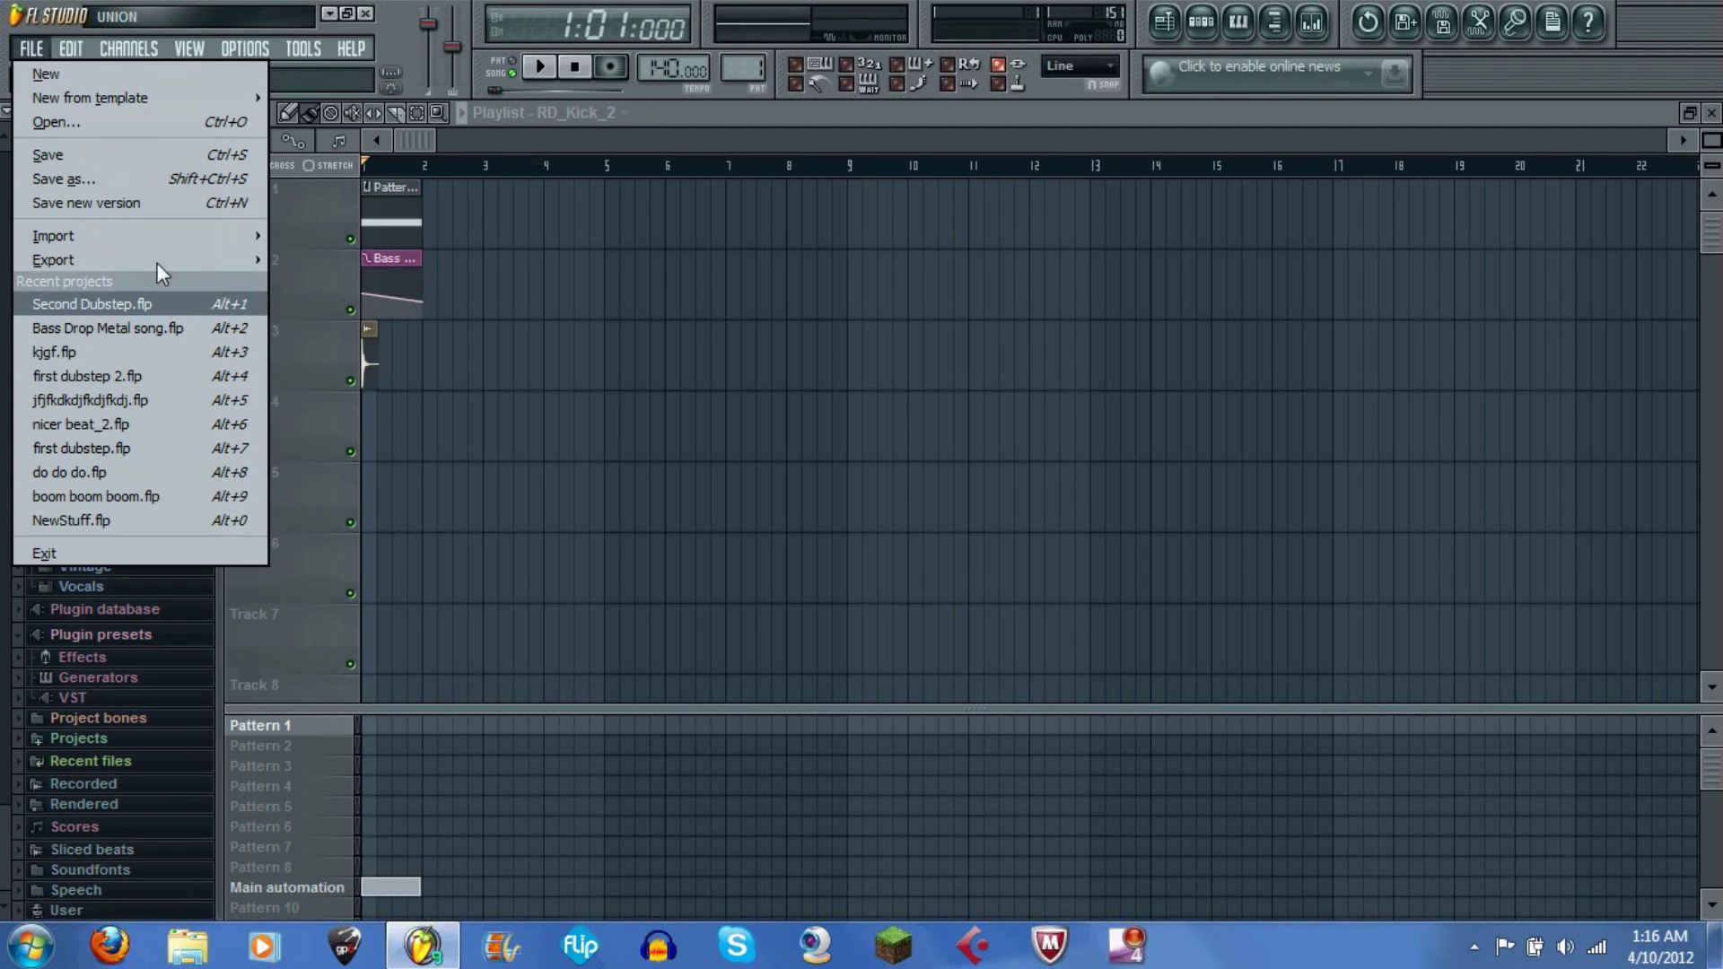
click(385, 12)
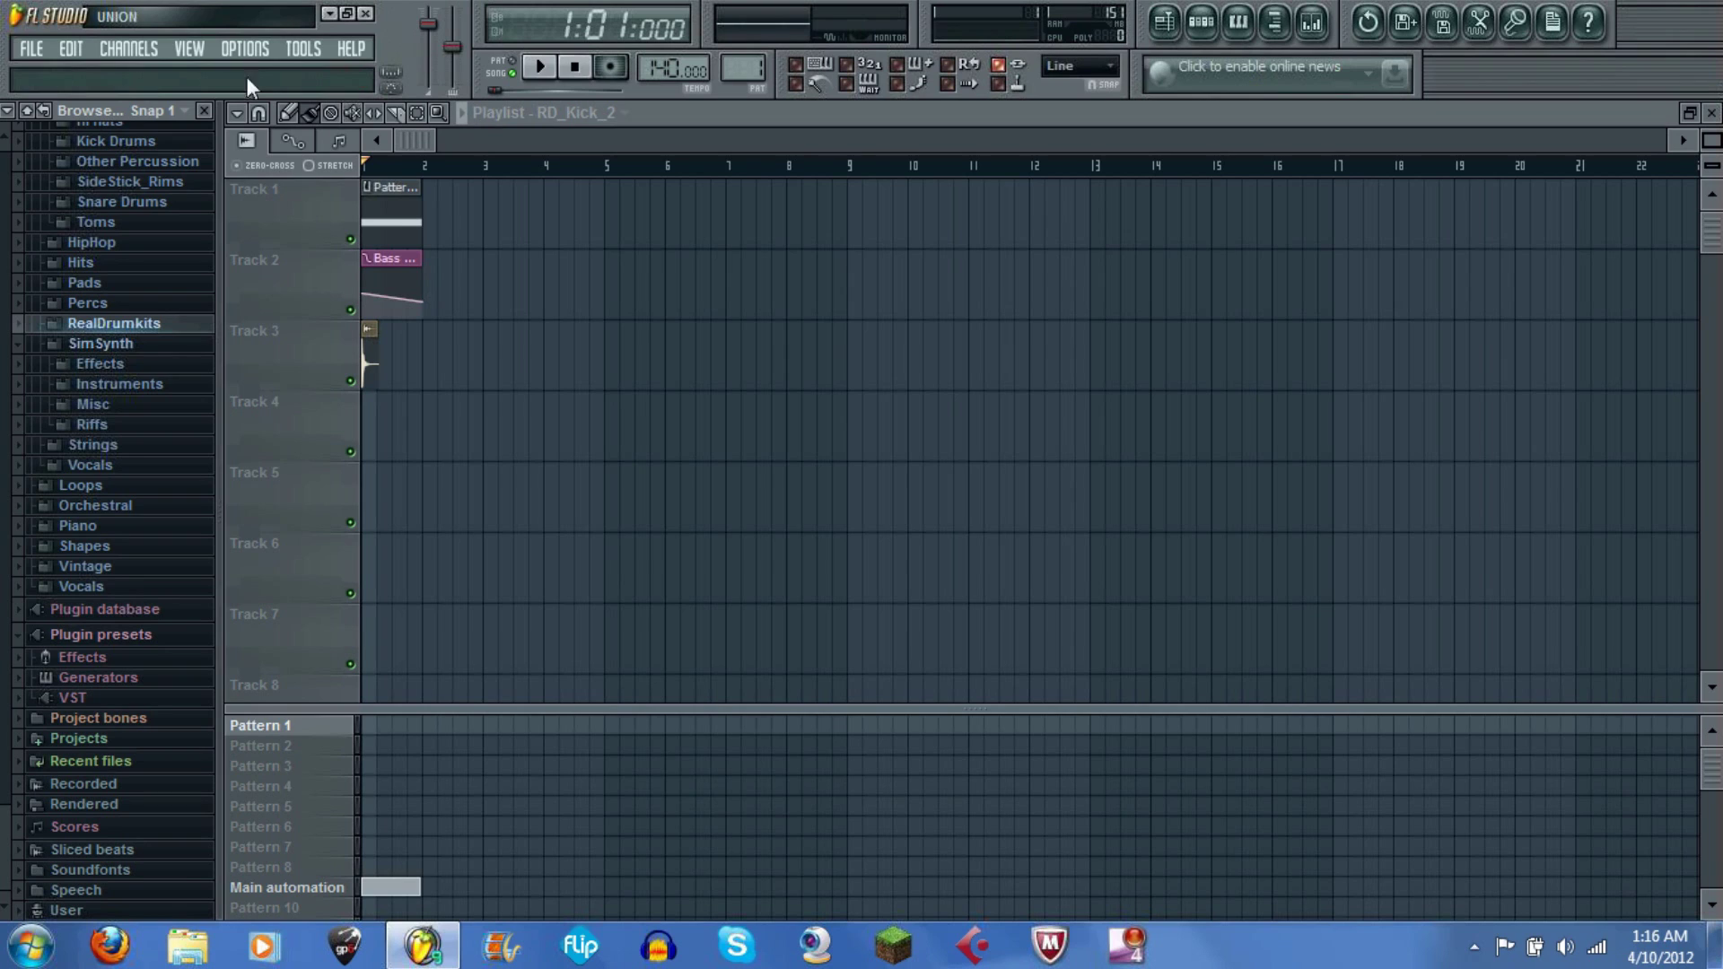
click(47, 54)
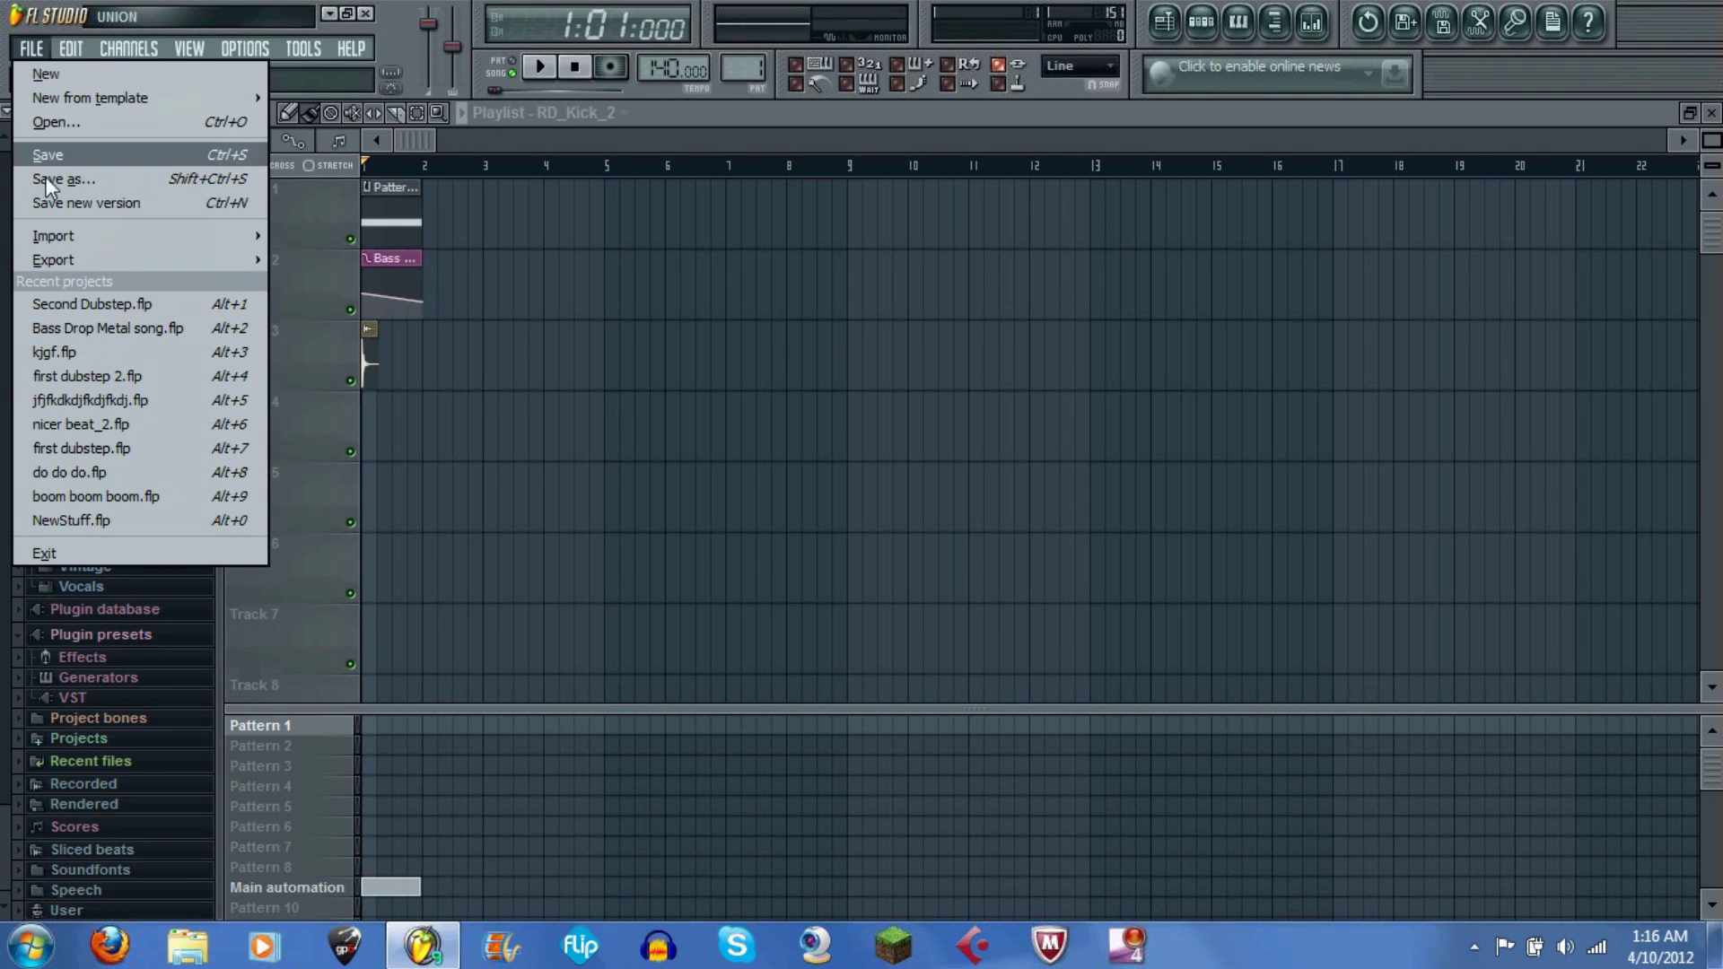
click(393, 46)
click(47, 54)
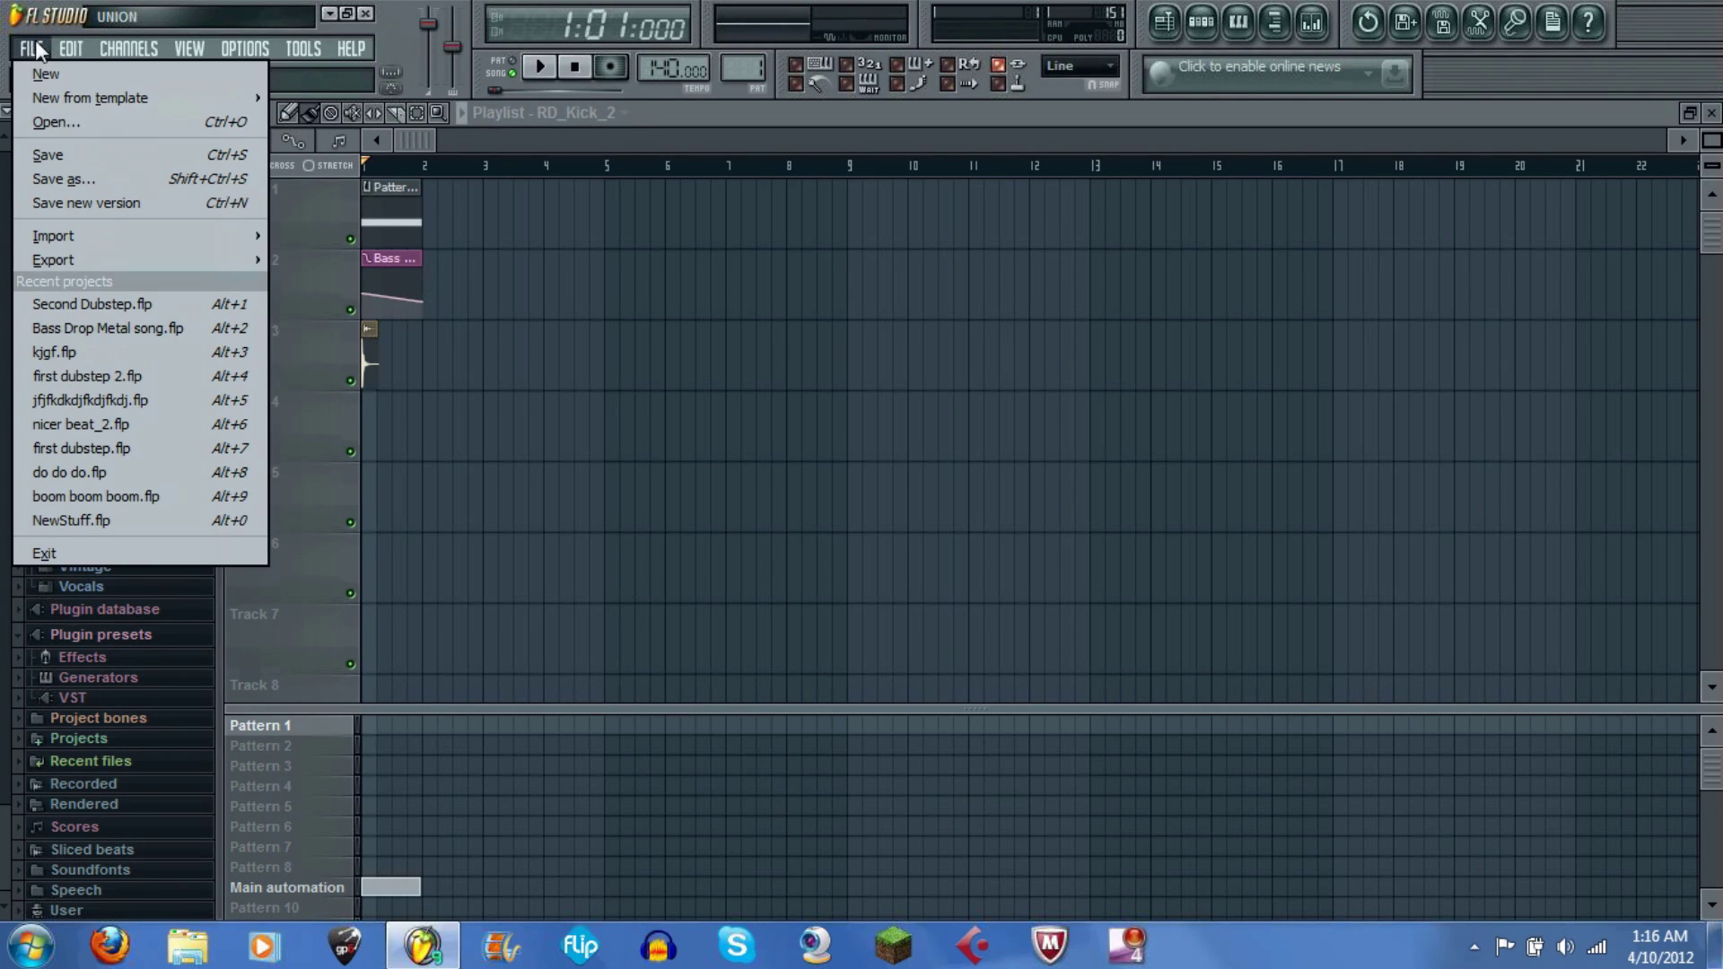
click(84, 181)
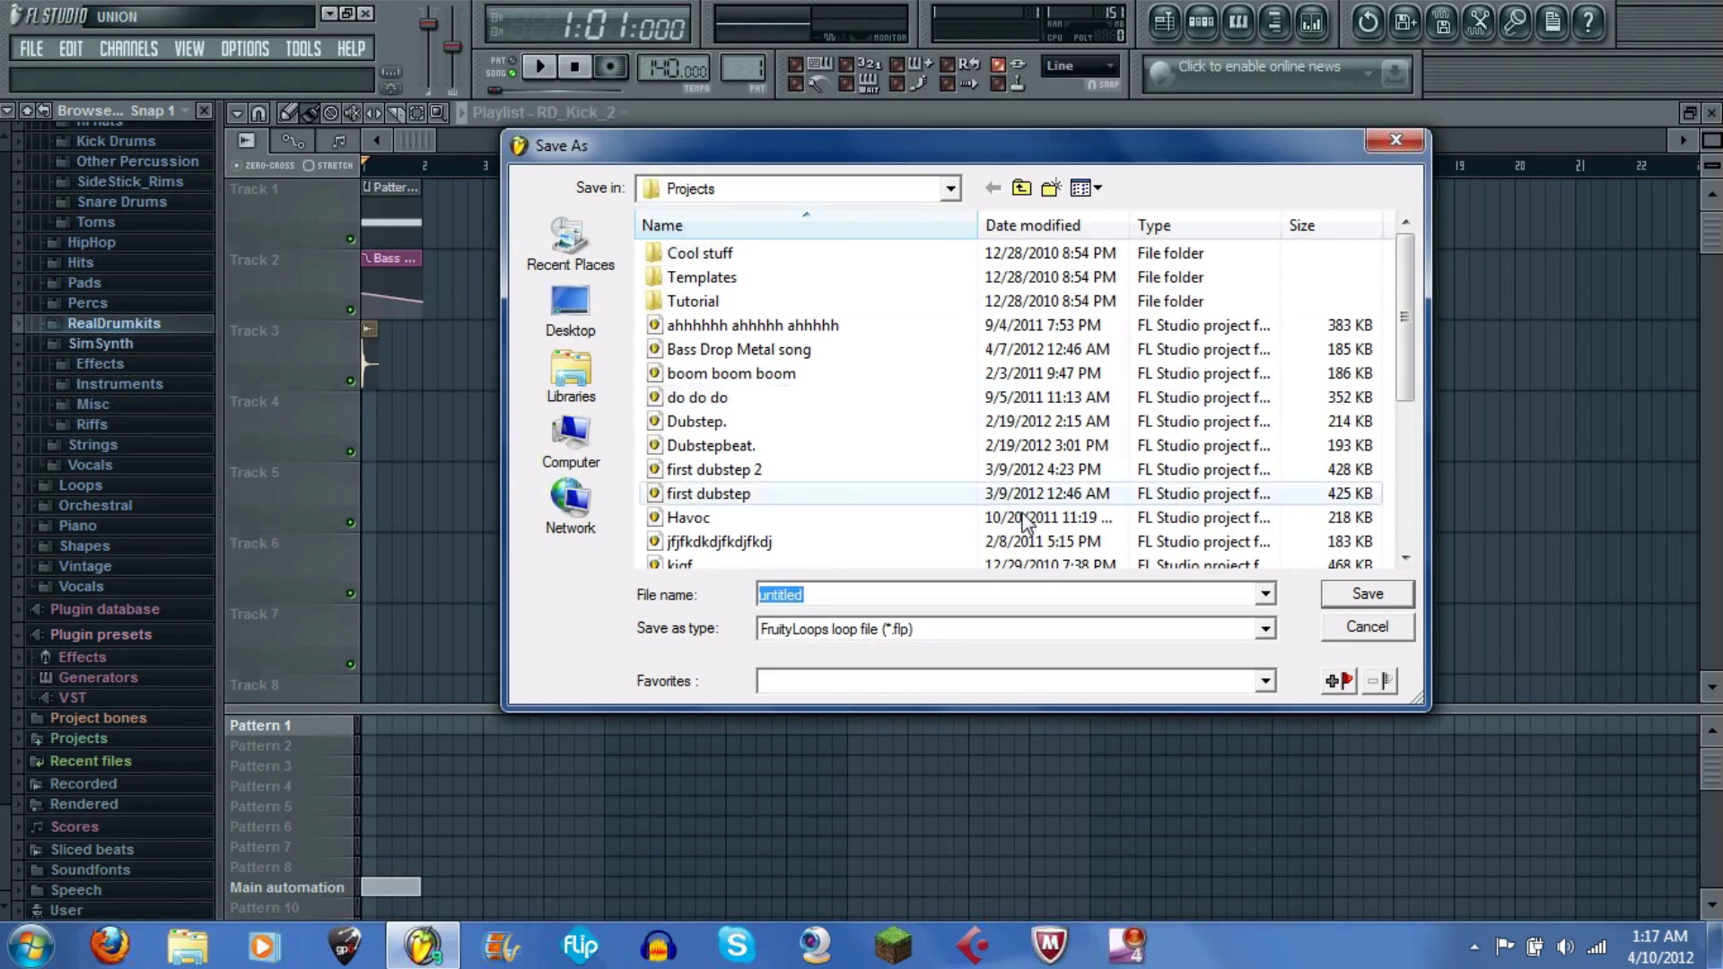
text(Bass)
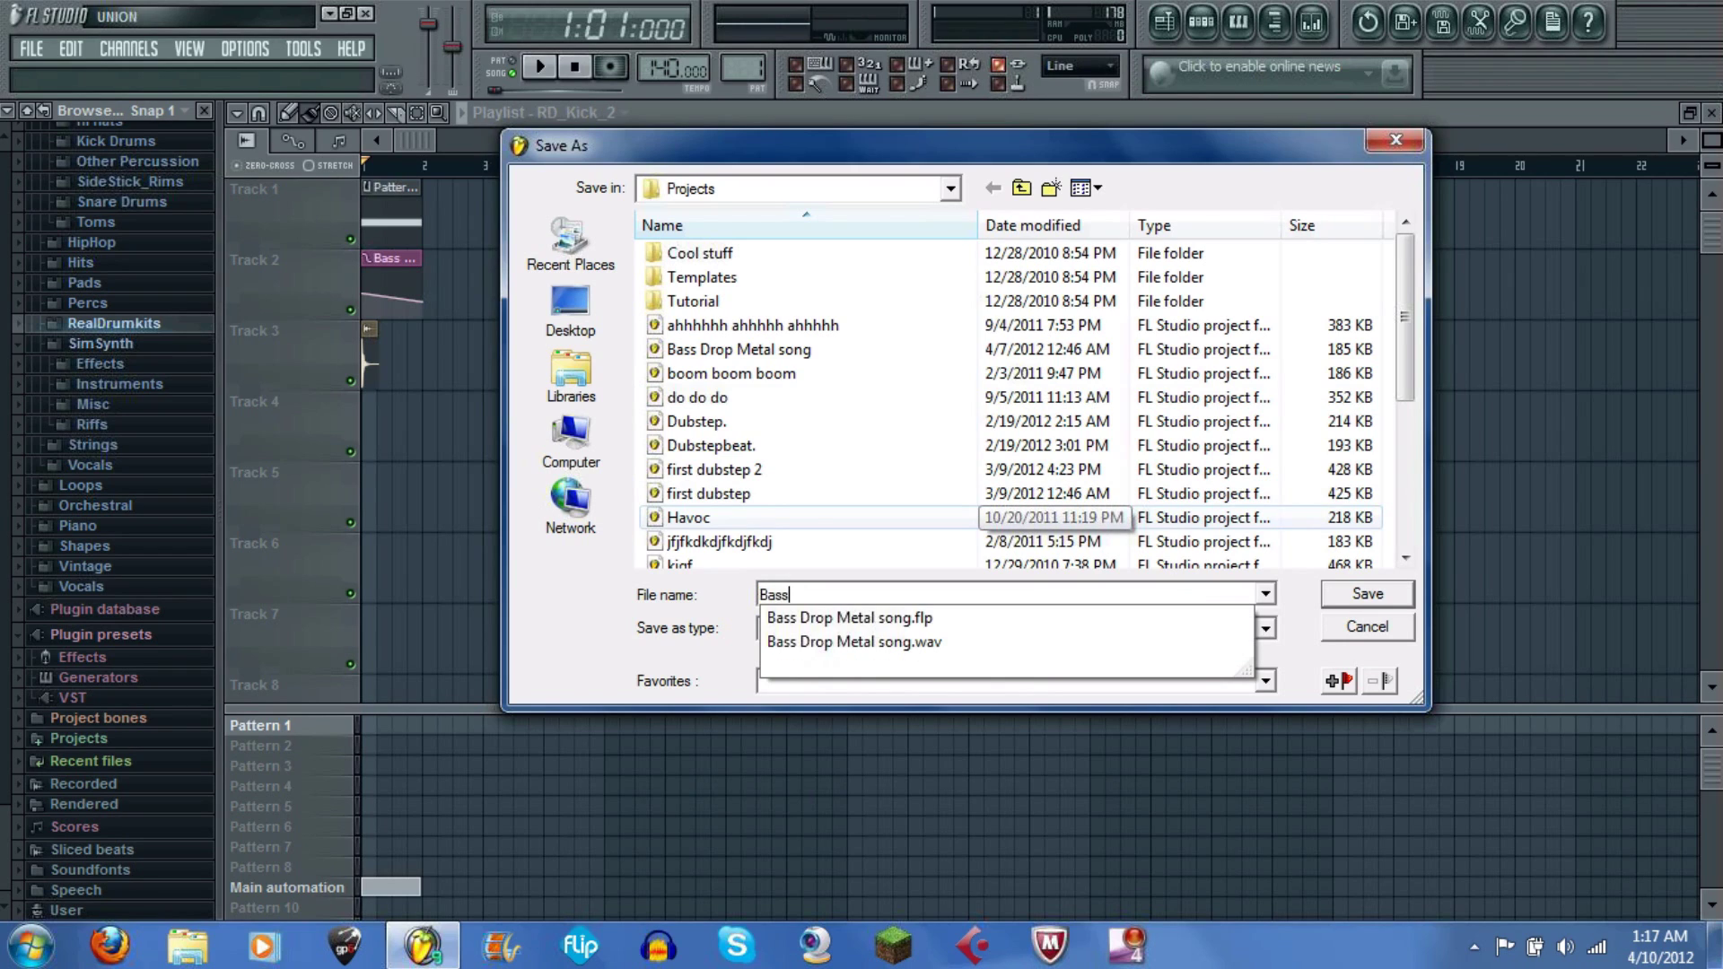
key(Down)
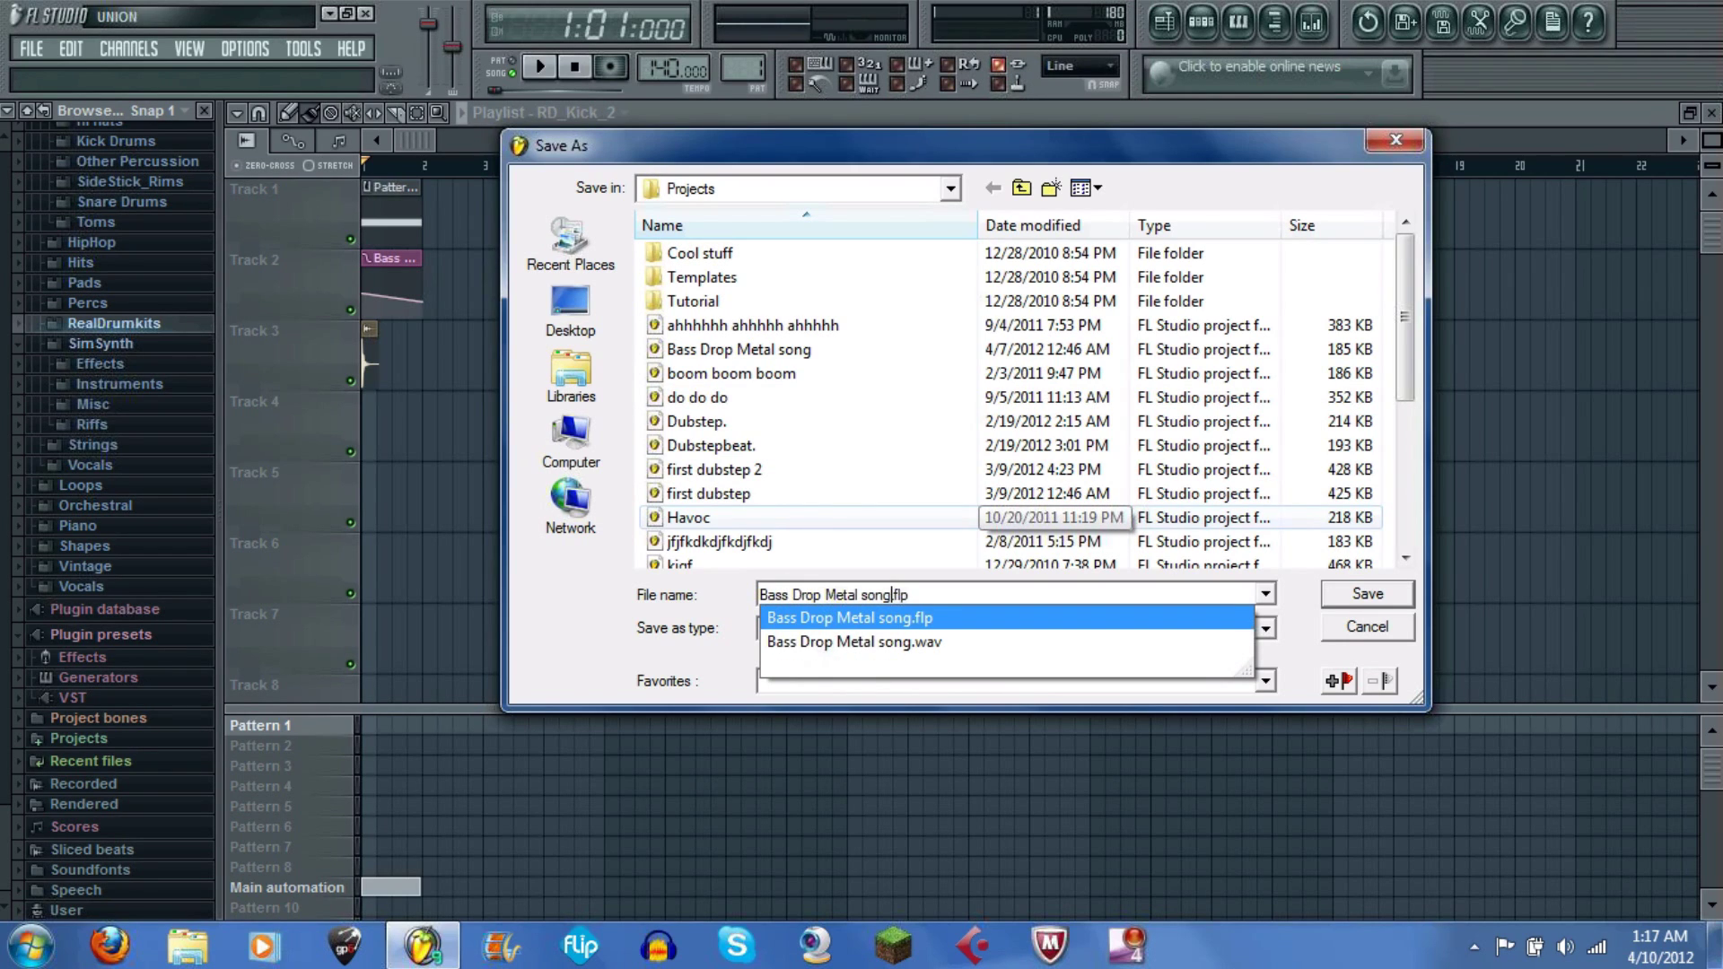
text(2)
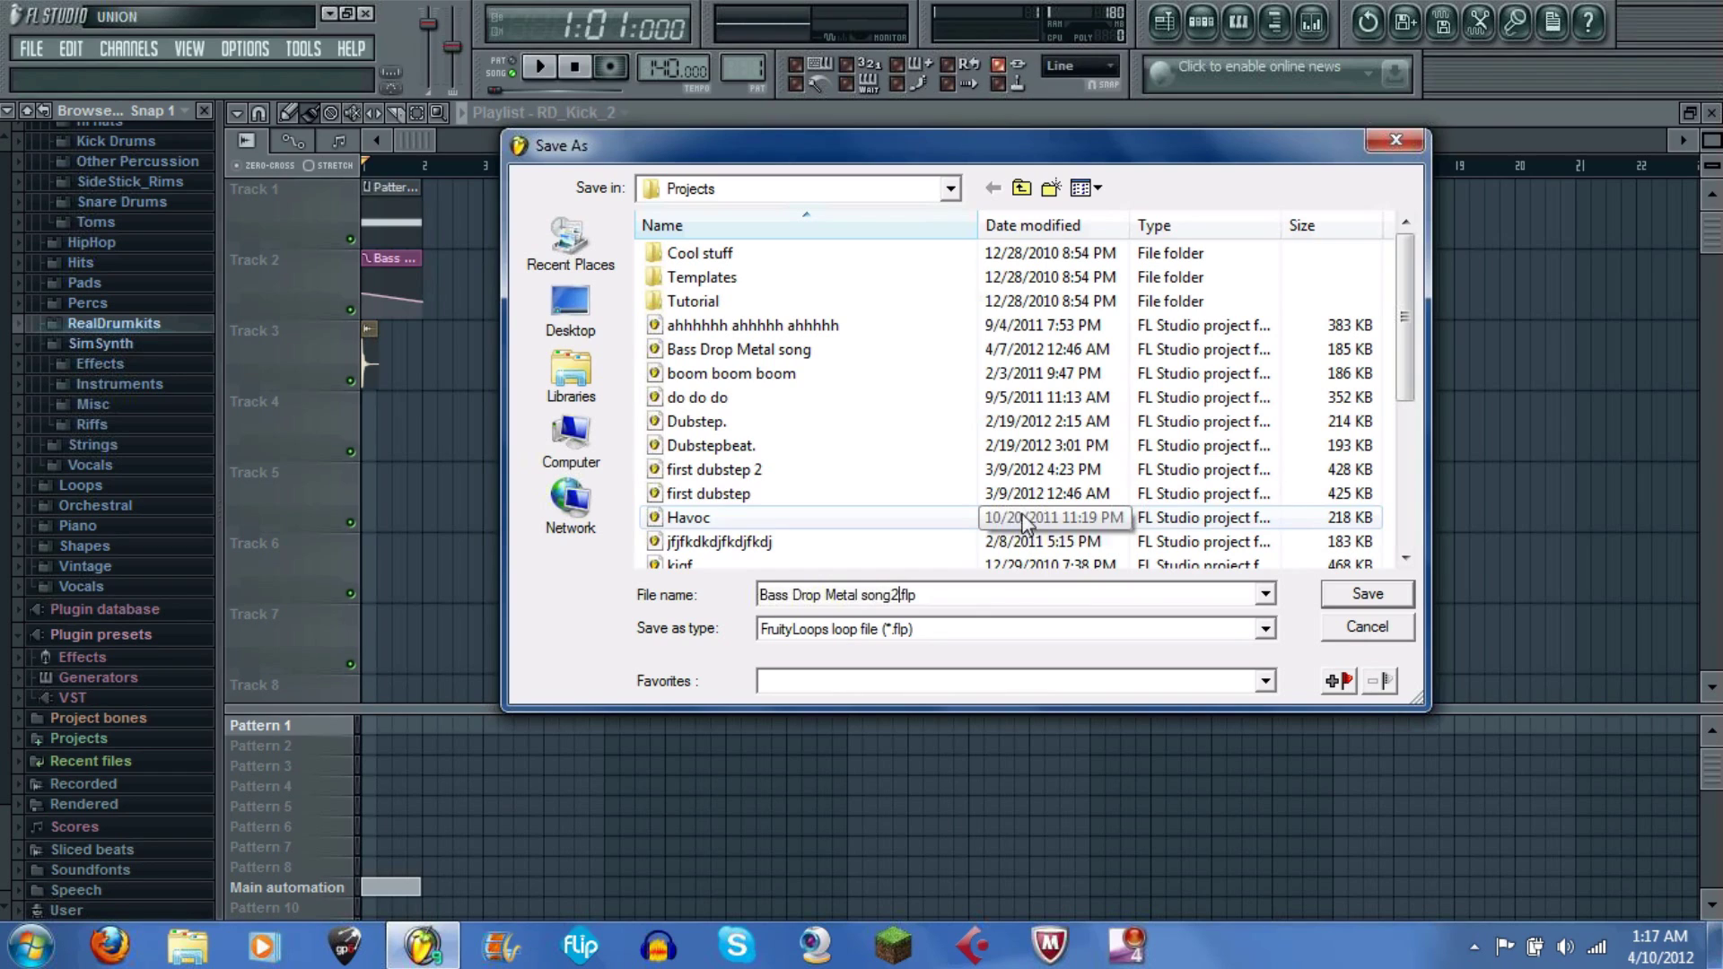
key(Return)
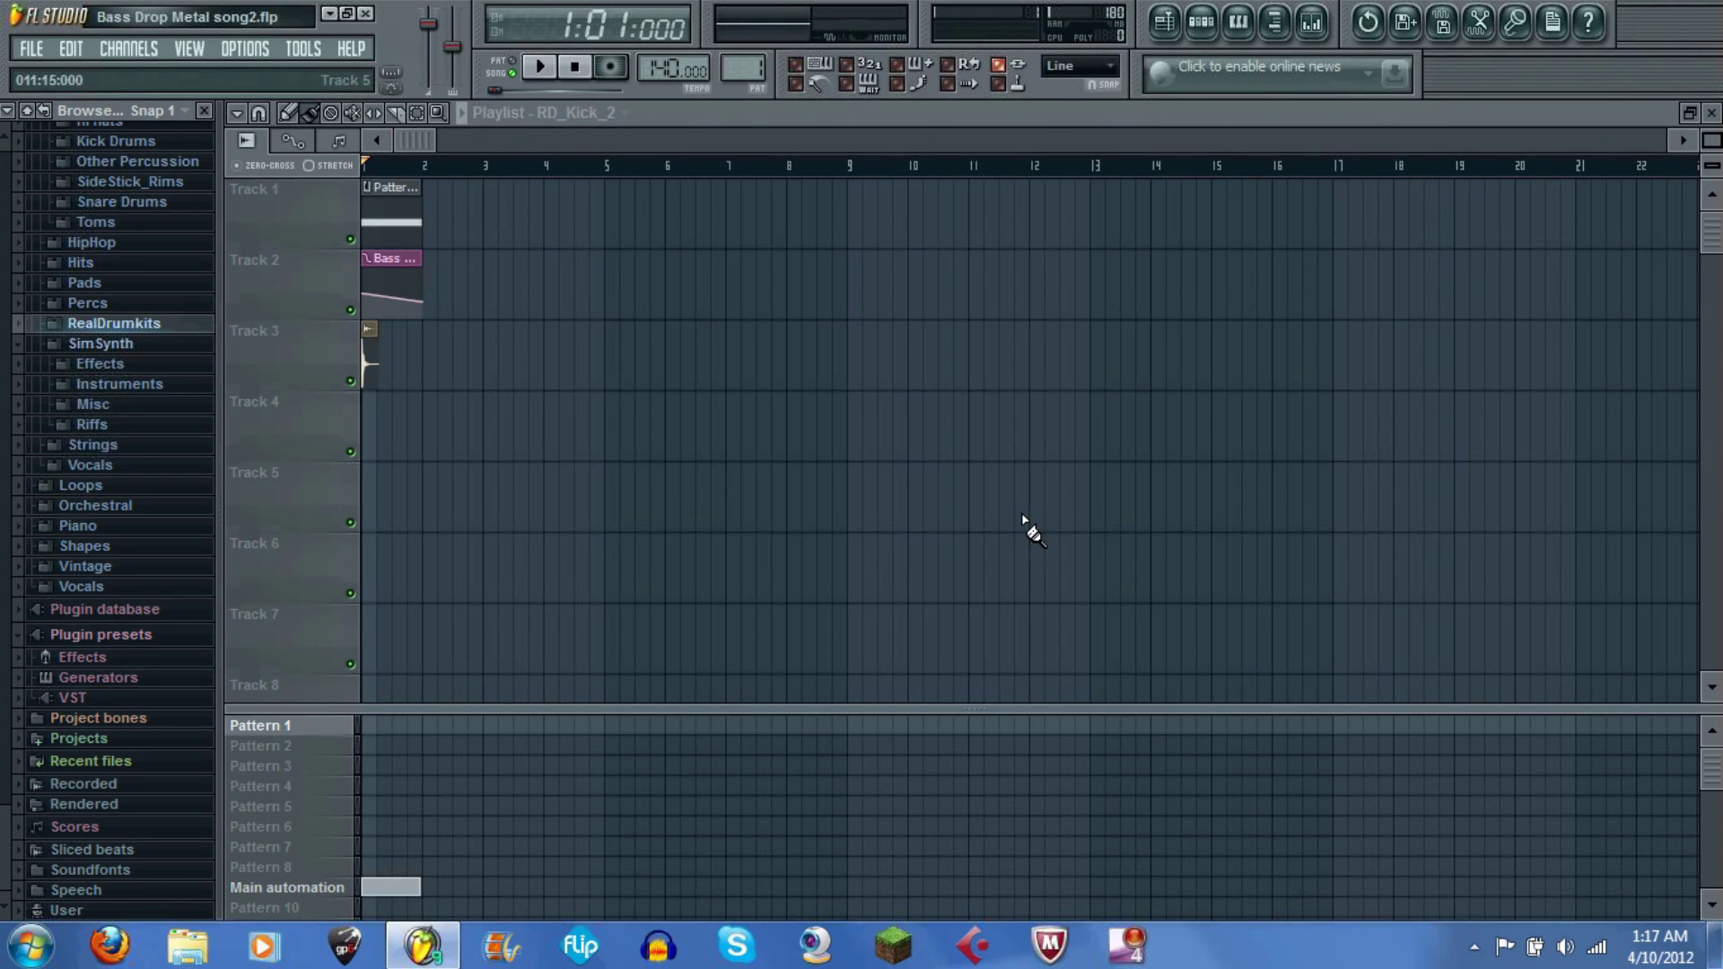
click(31, 49)
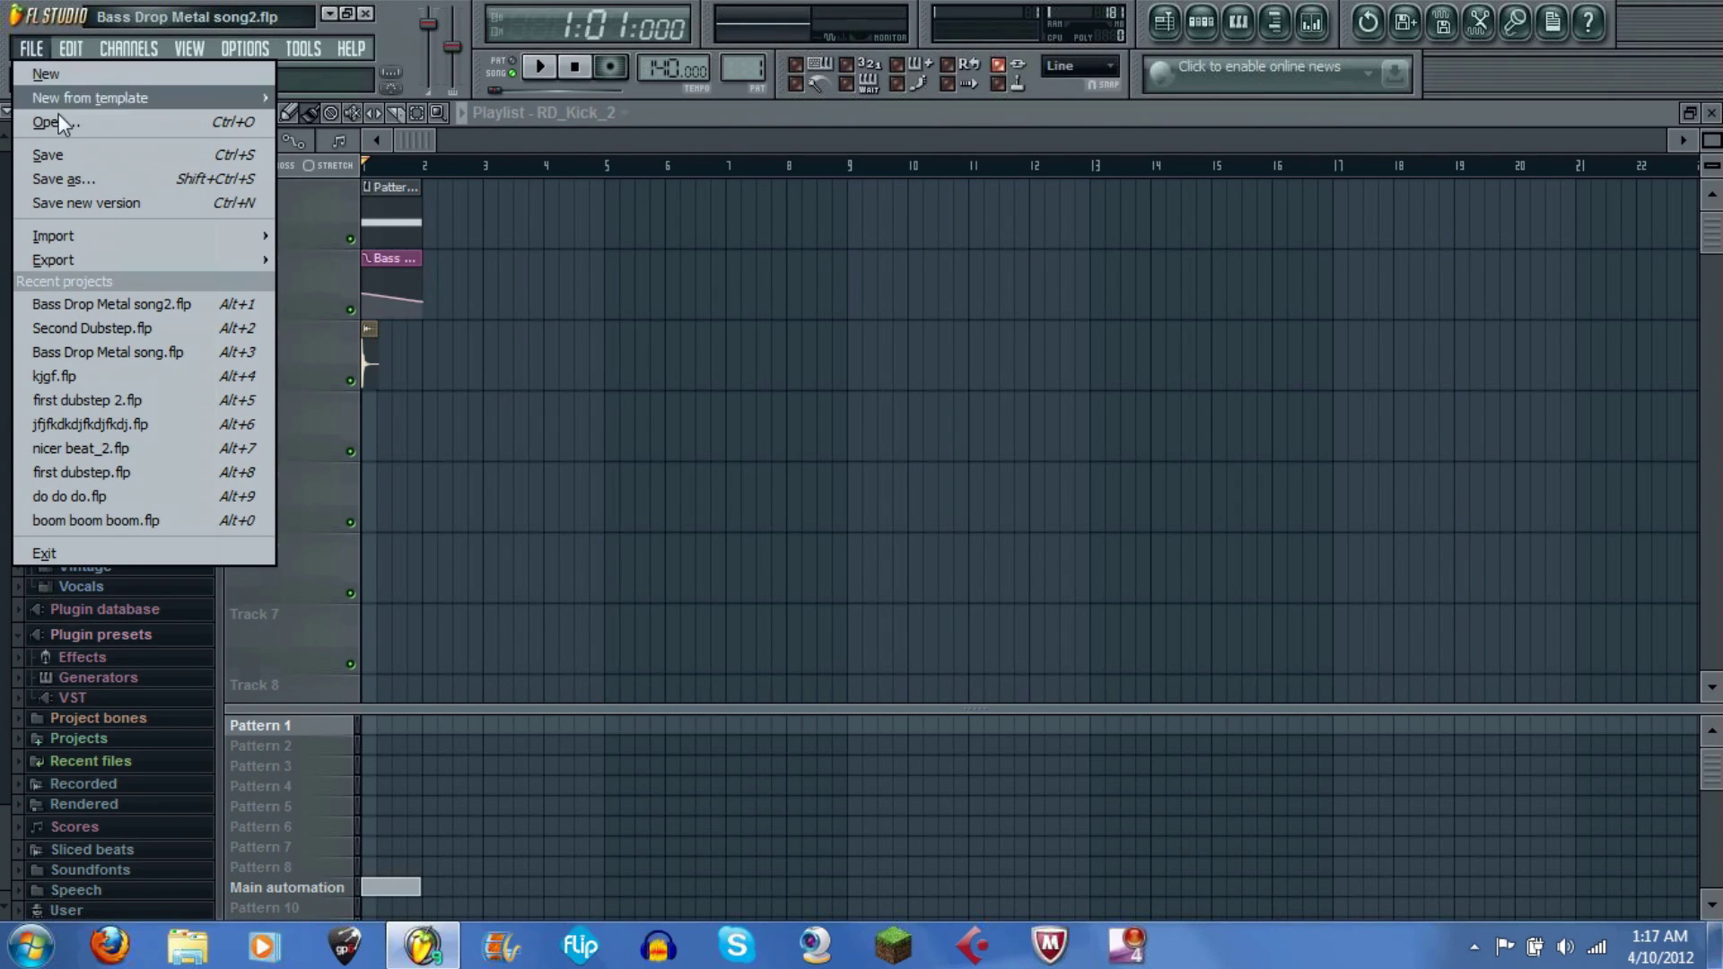
Step: Render the FL Studio song as the WAV 'Bass Drop Metal song2' in the Projects folder
mouse_move(227, 261)
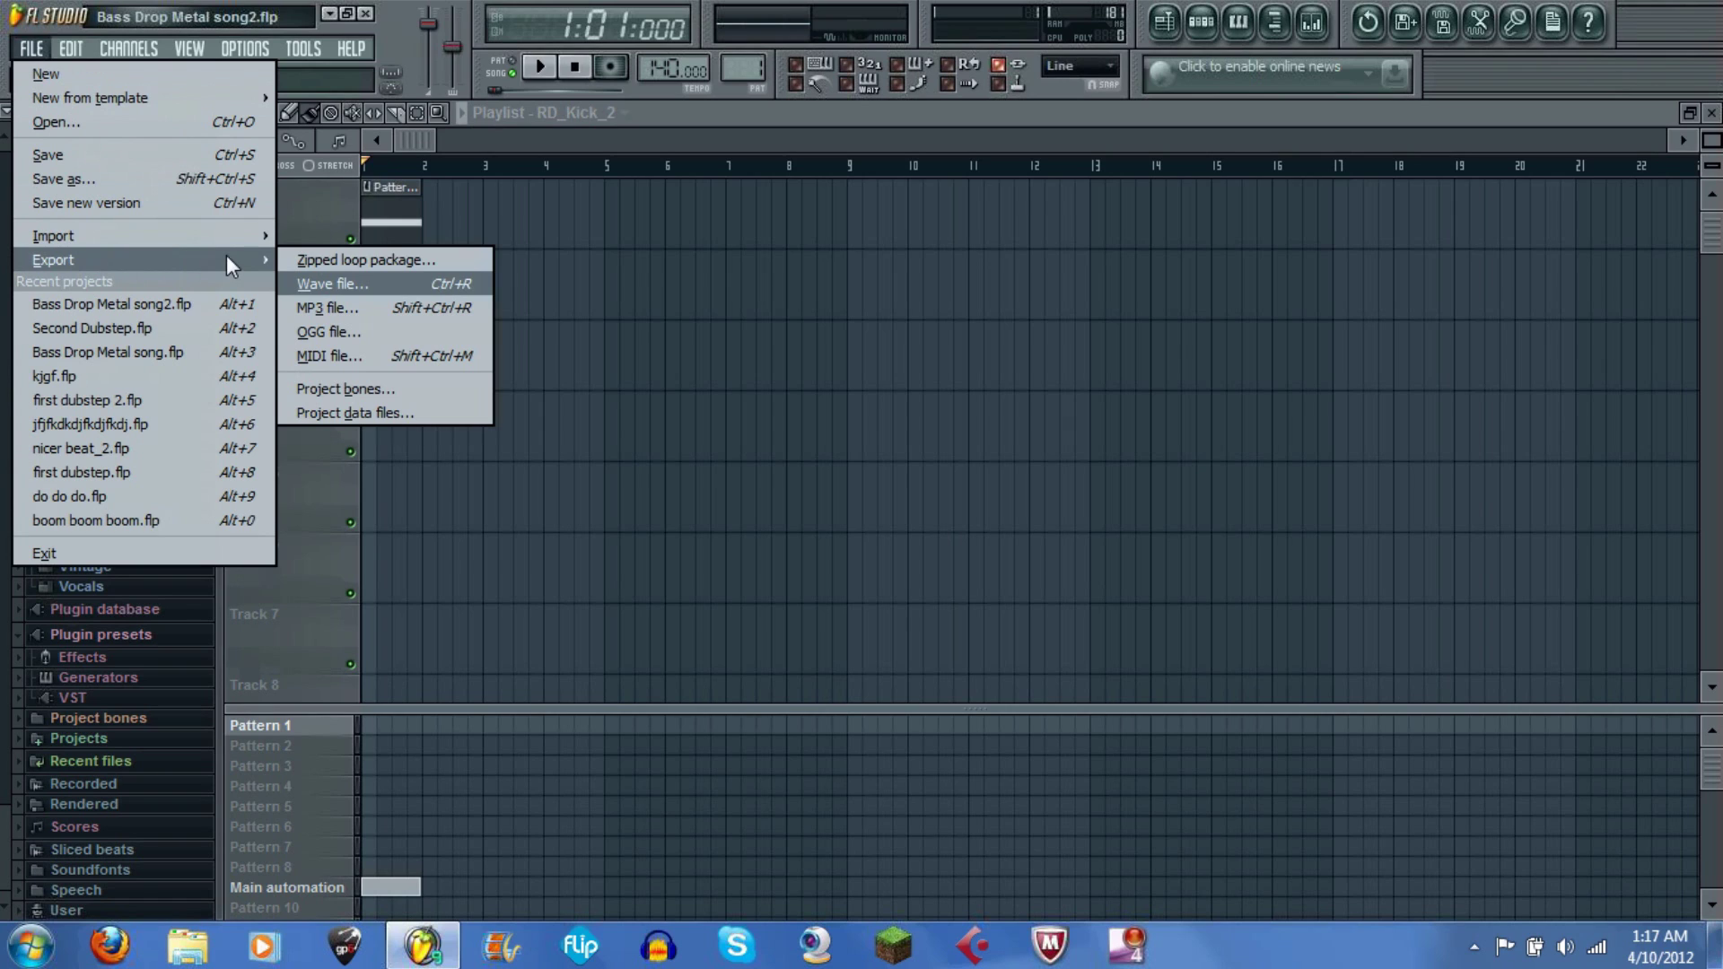
click(380, 289)
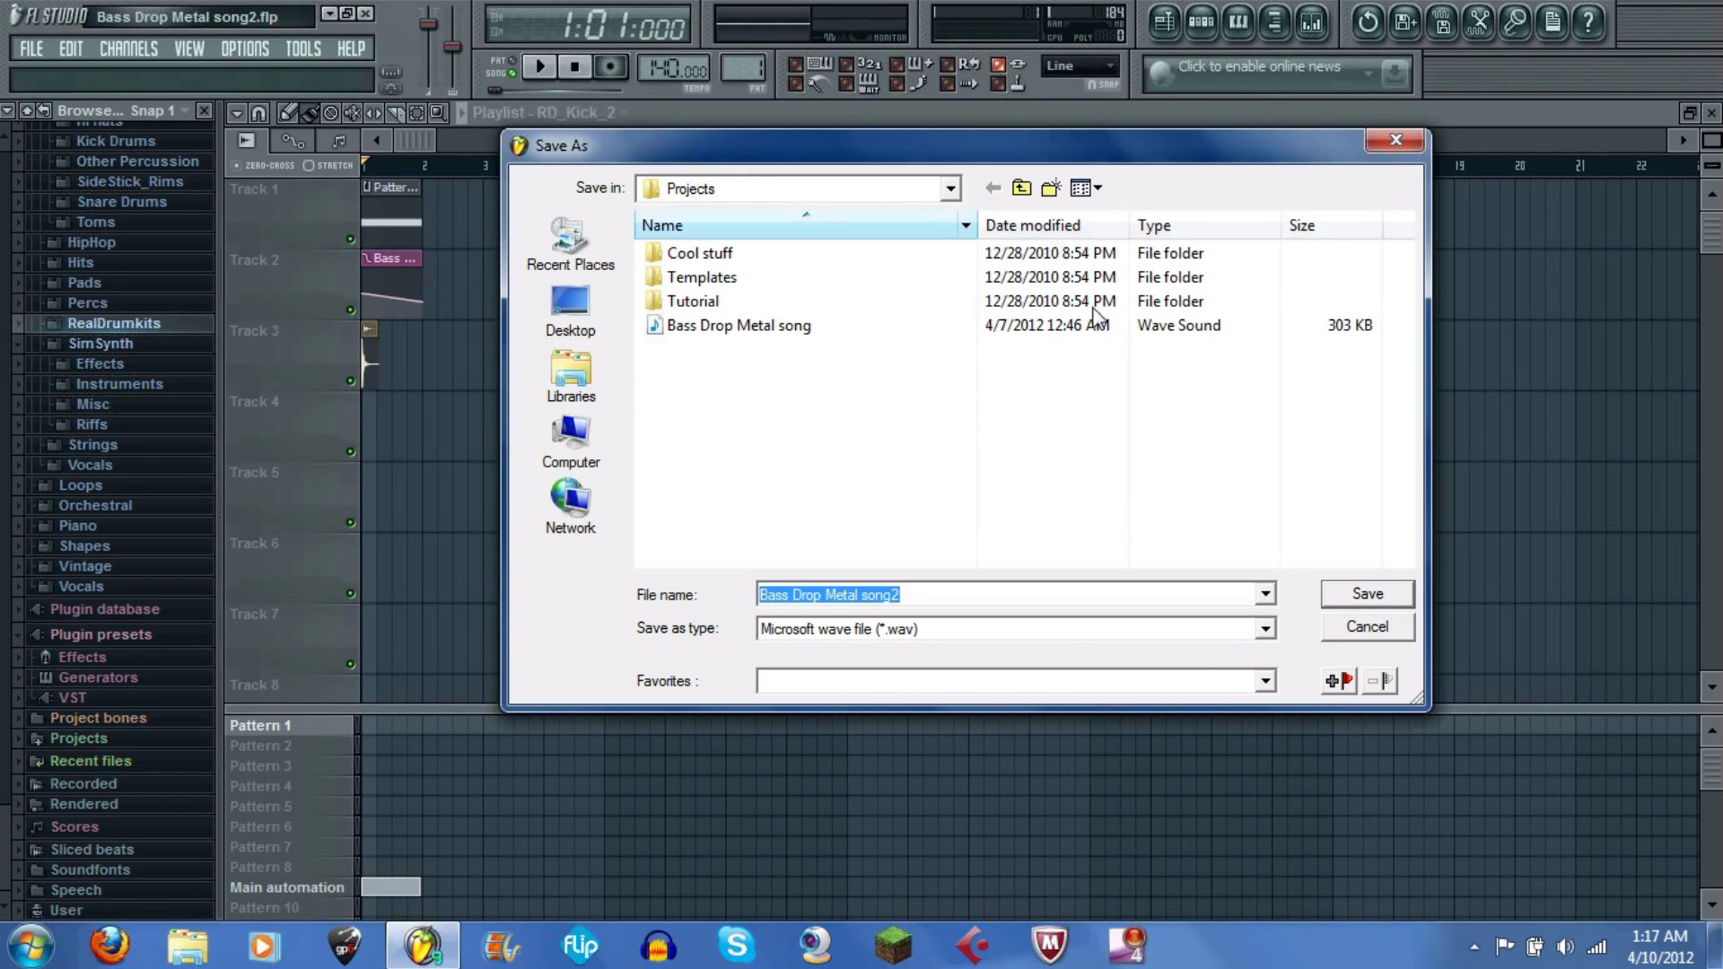
click(1367, 594)
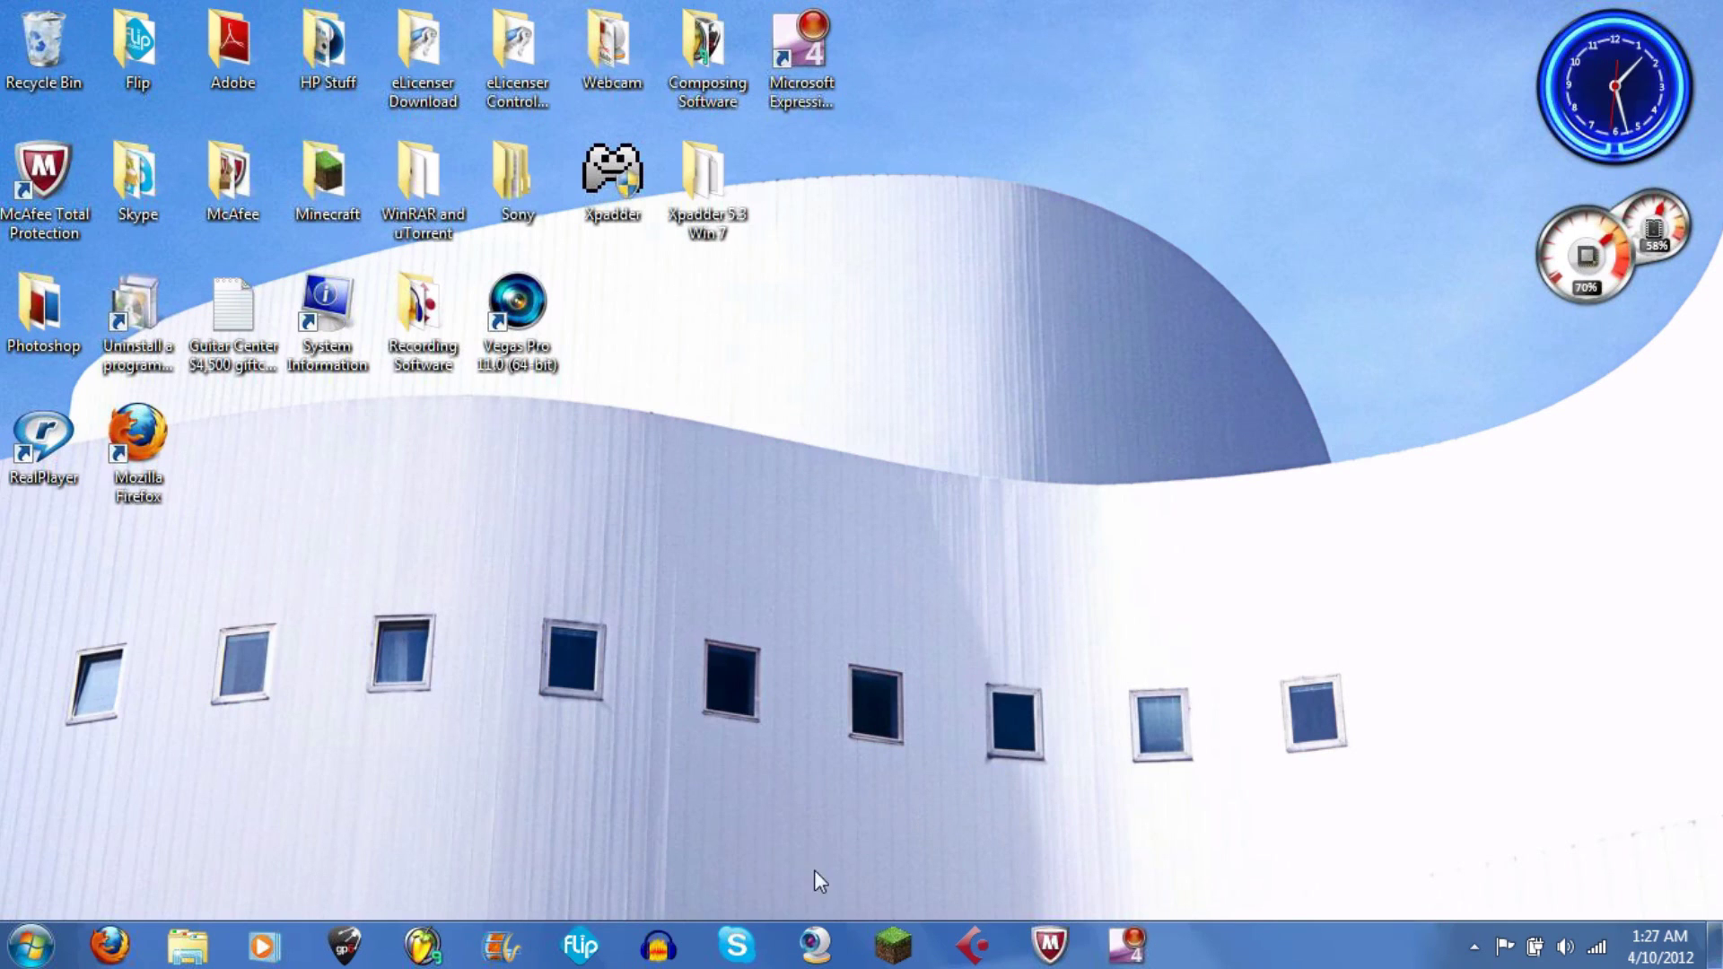
Step: Start Audacity and import '01 Rising Of The Jinn' from My Music as a stereo track
click(651, 950)
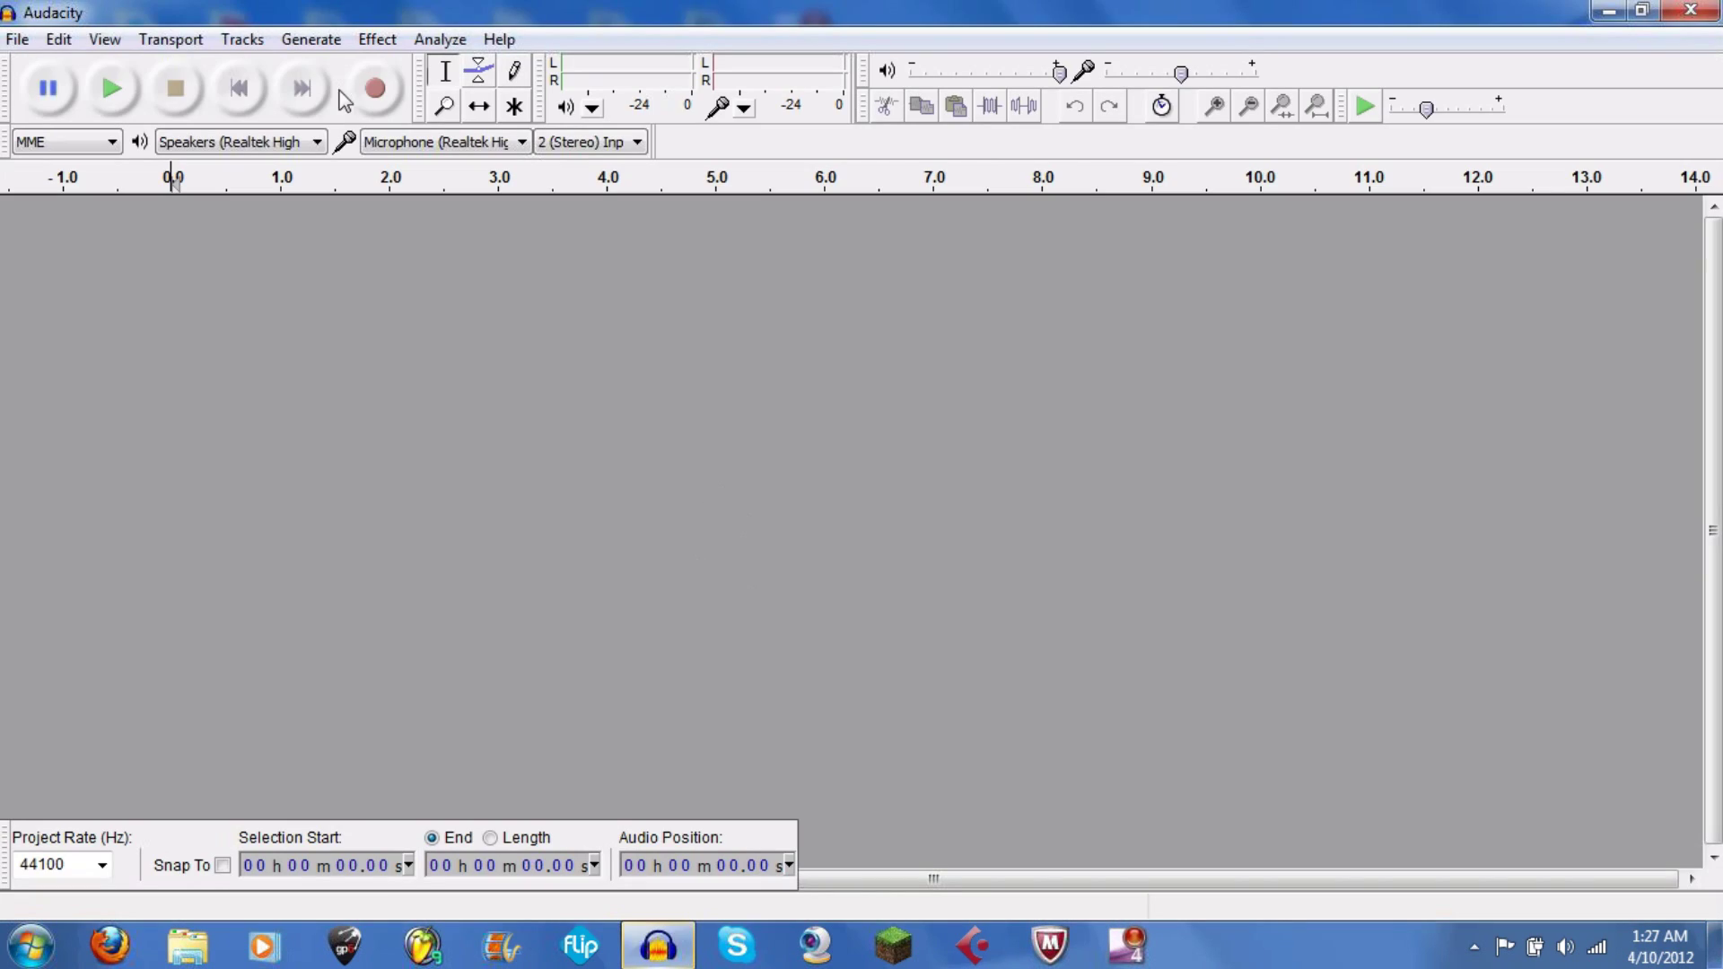
click(17, 40)
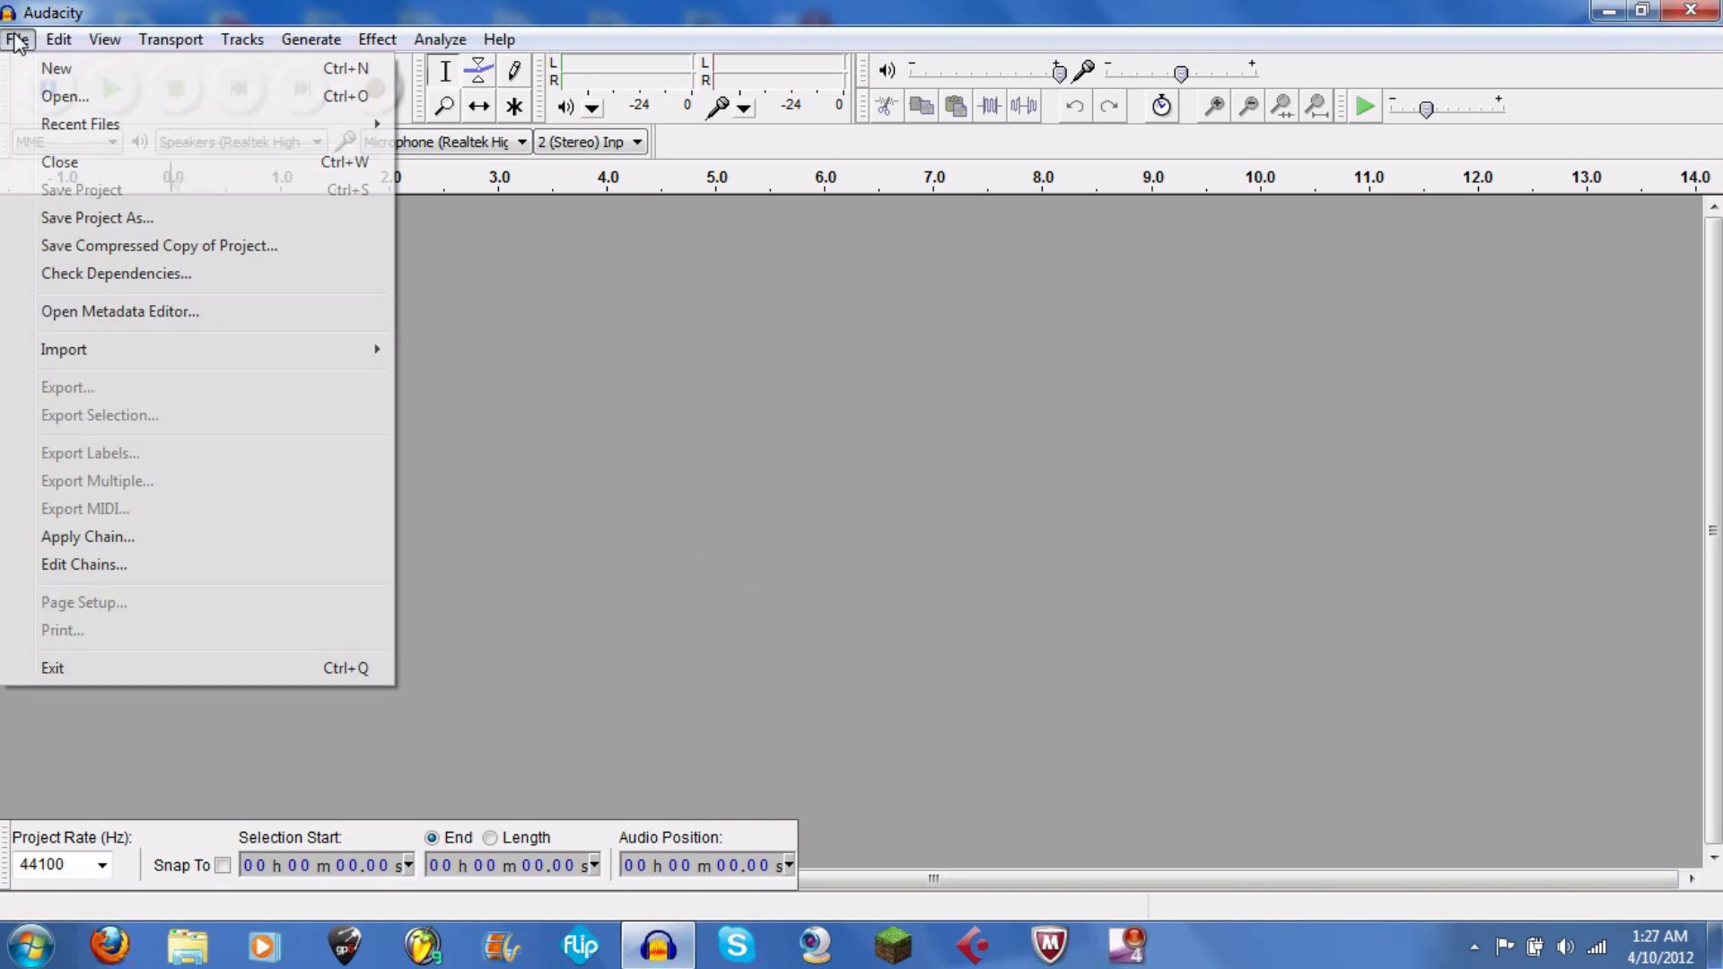
mouse_move(332, 352)
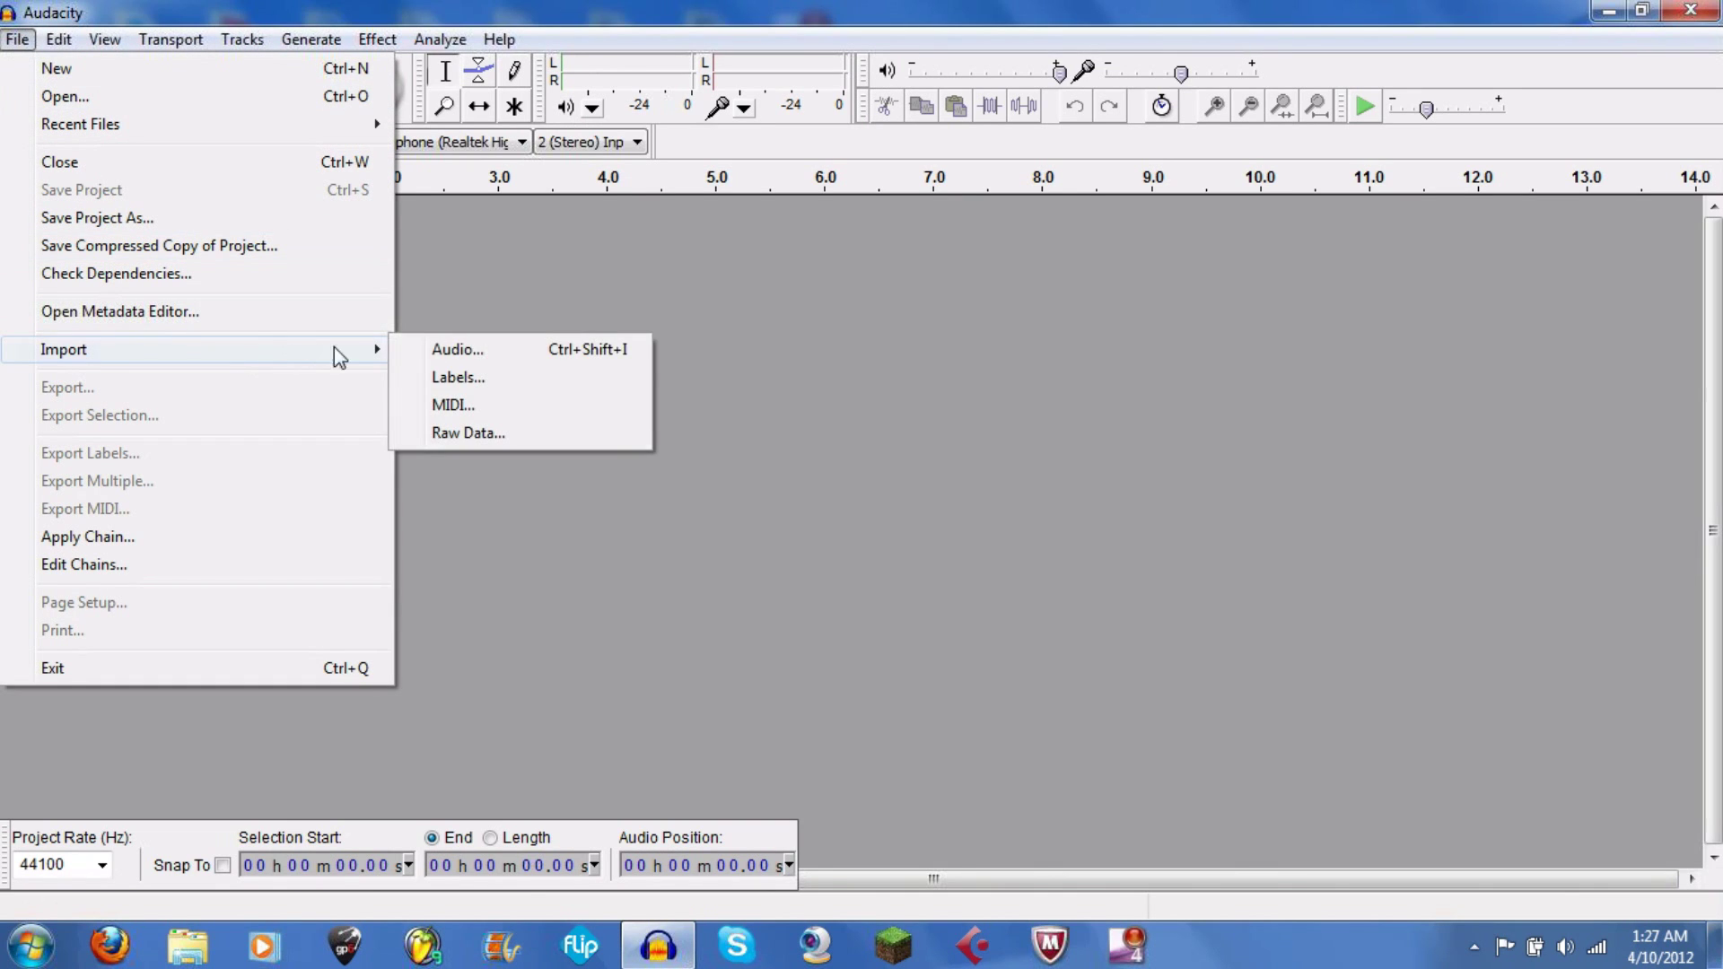
click(440, 352)
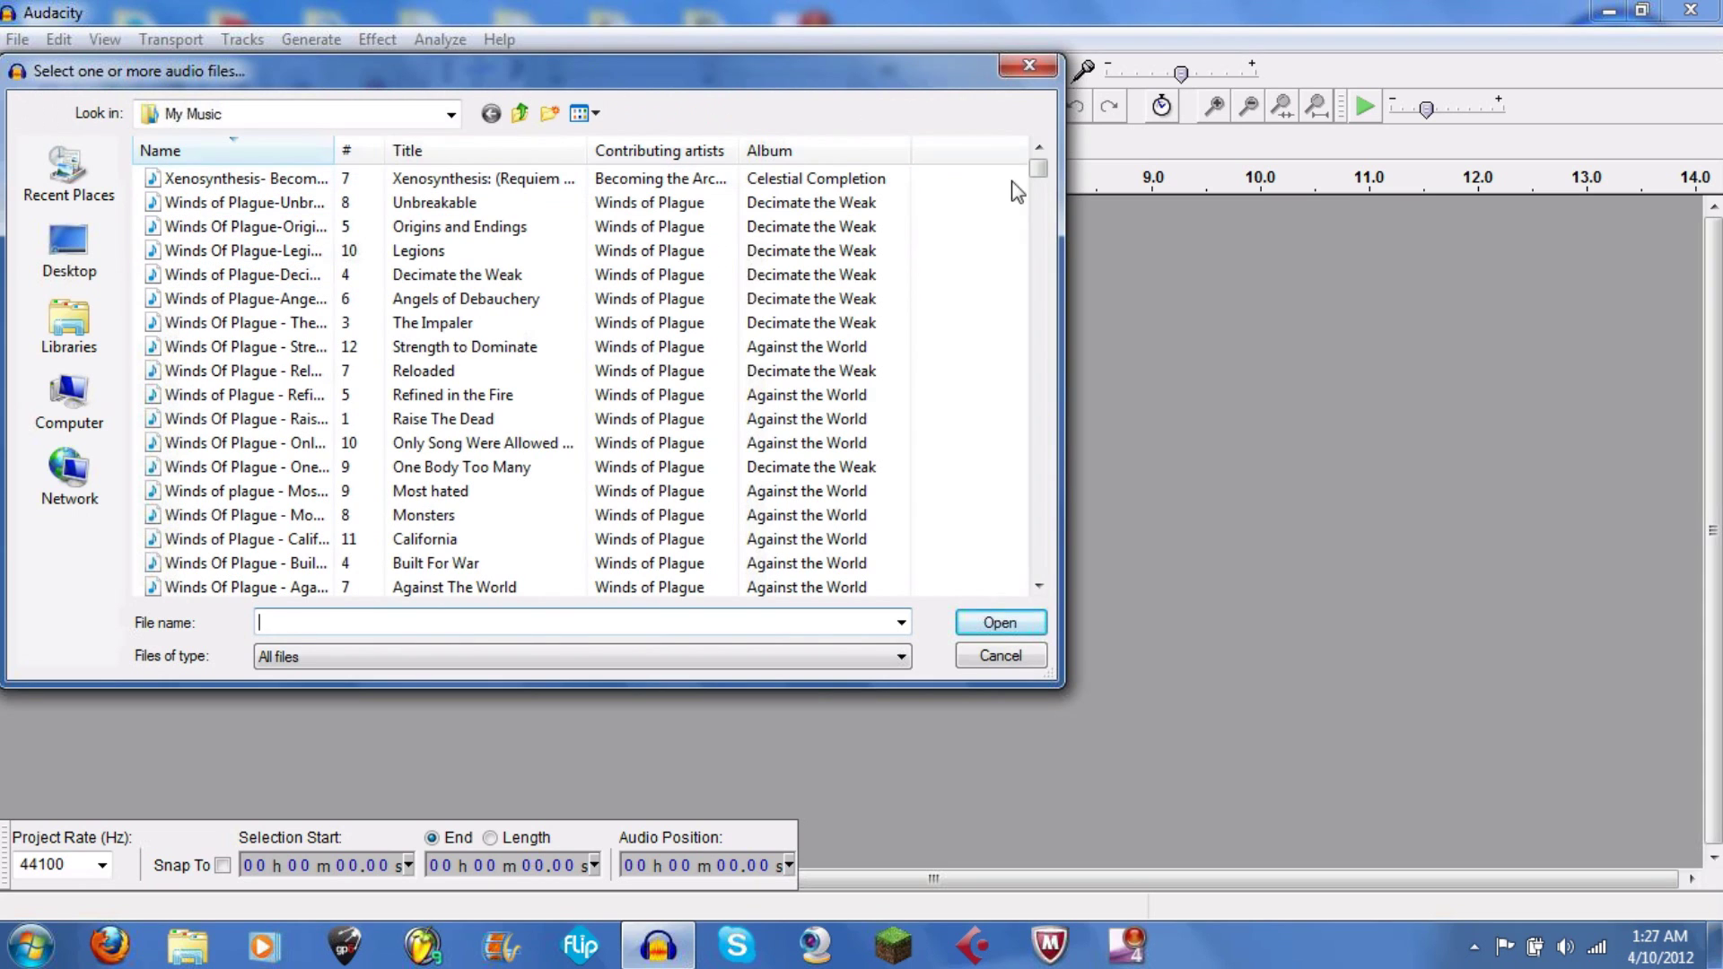
drag(1041, 179, 1039, 559)
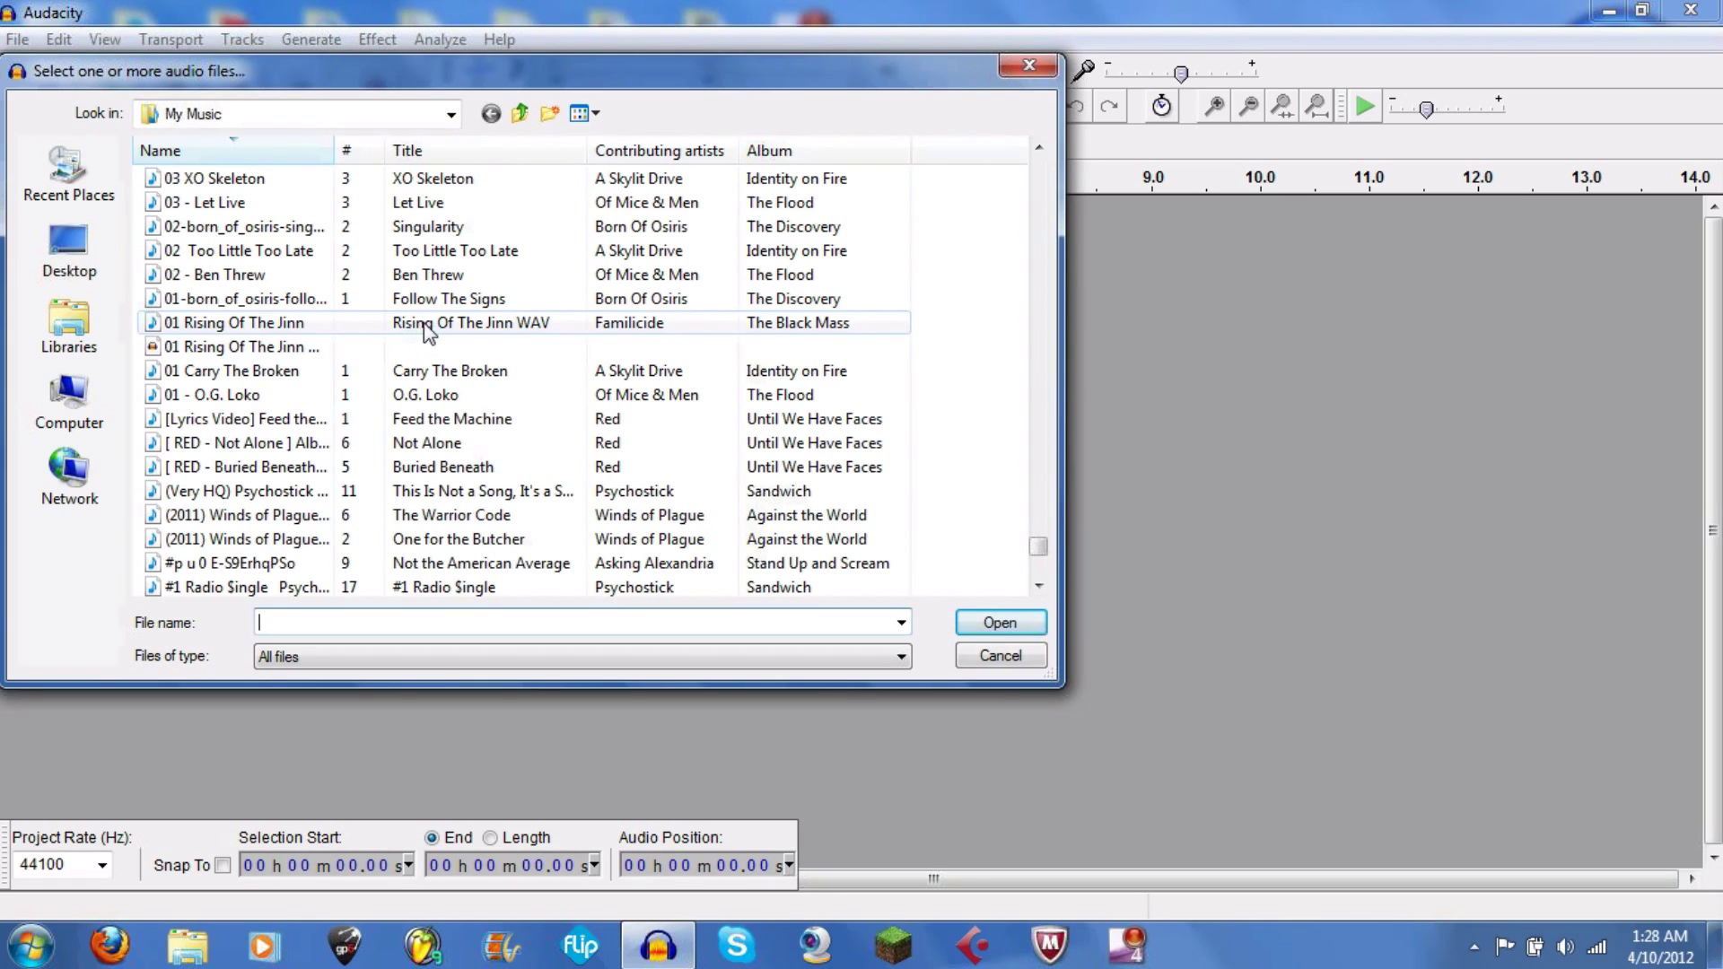
click(428, 325)
double_click(428, 325)
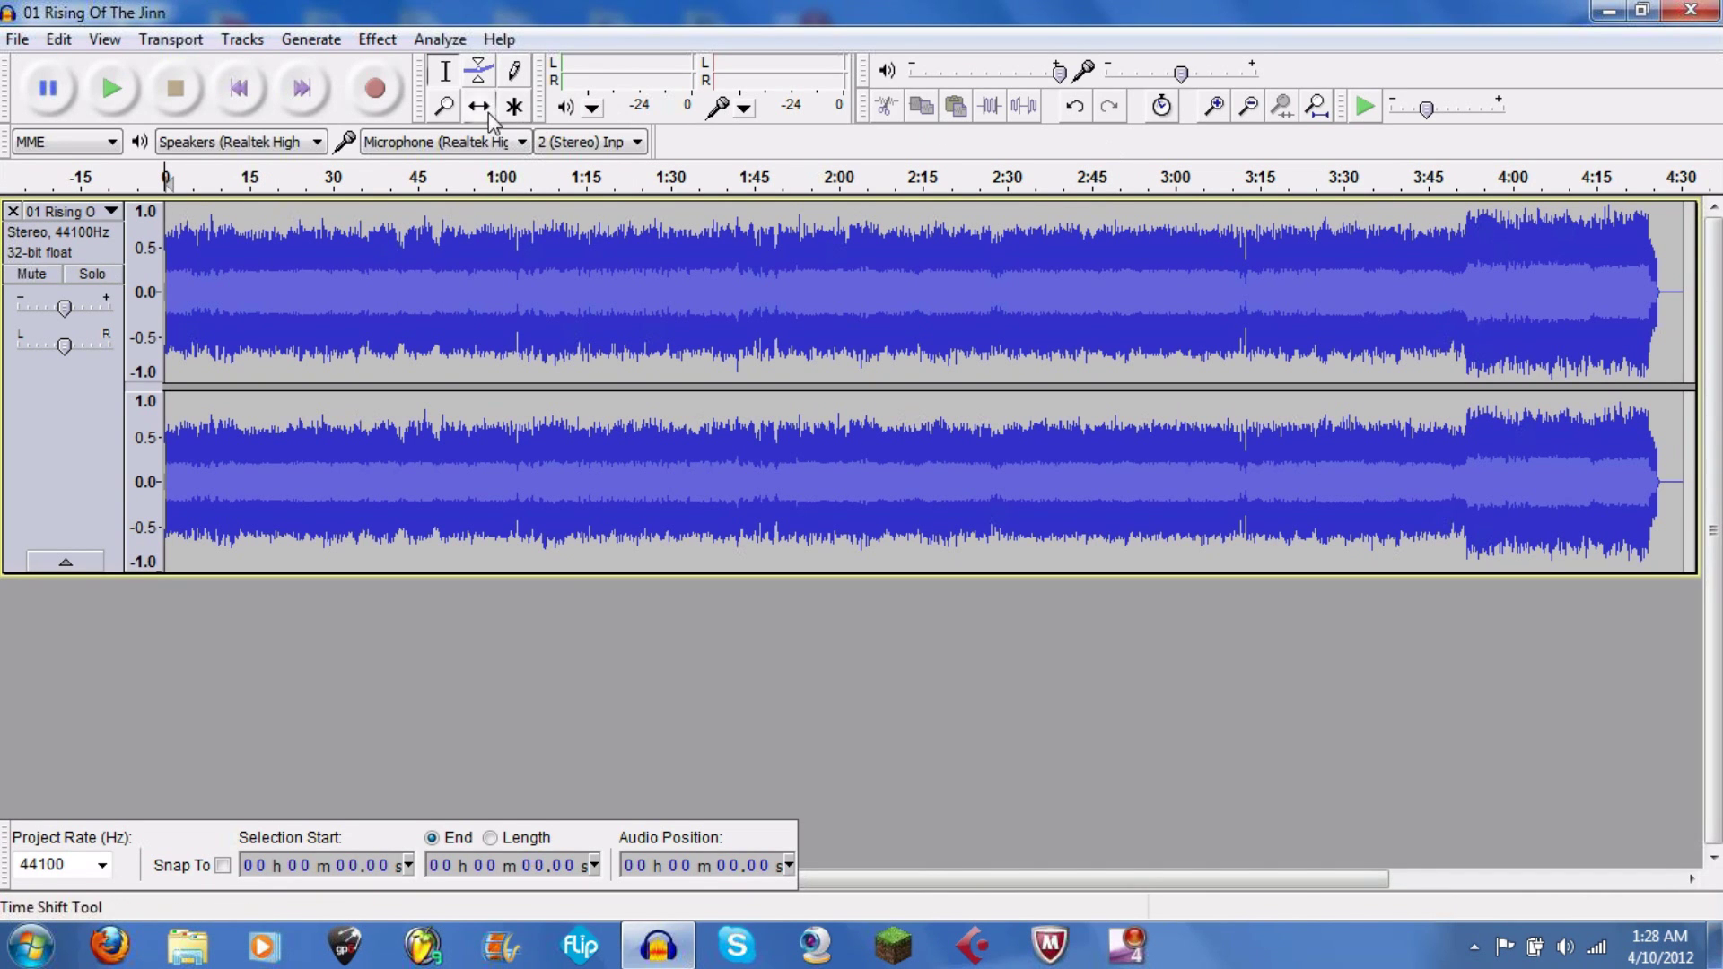
click(1462, 220)
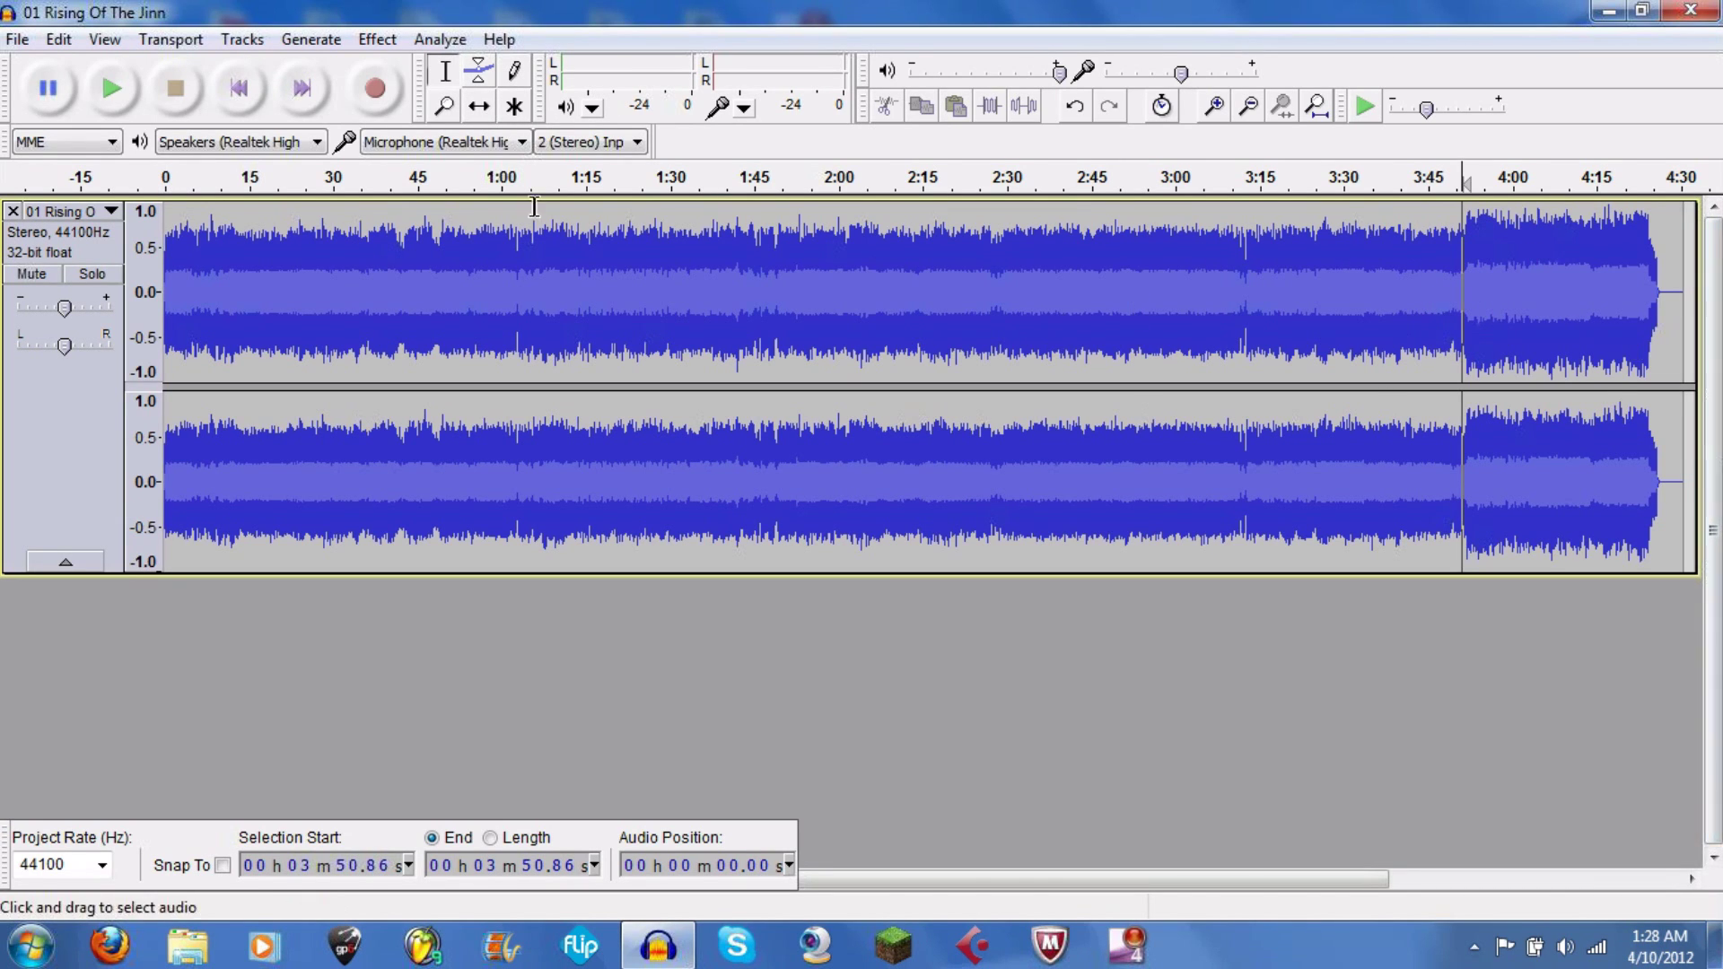
click(111, 97)
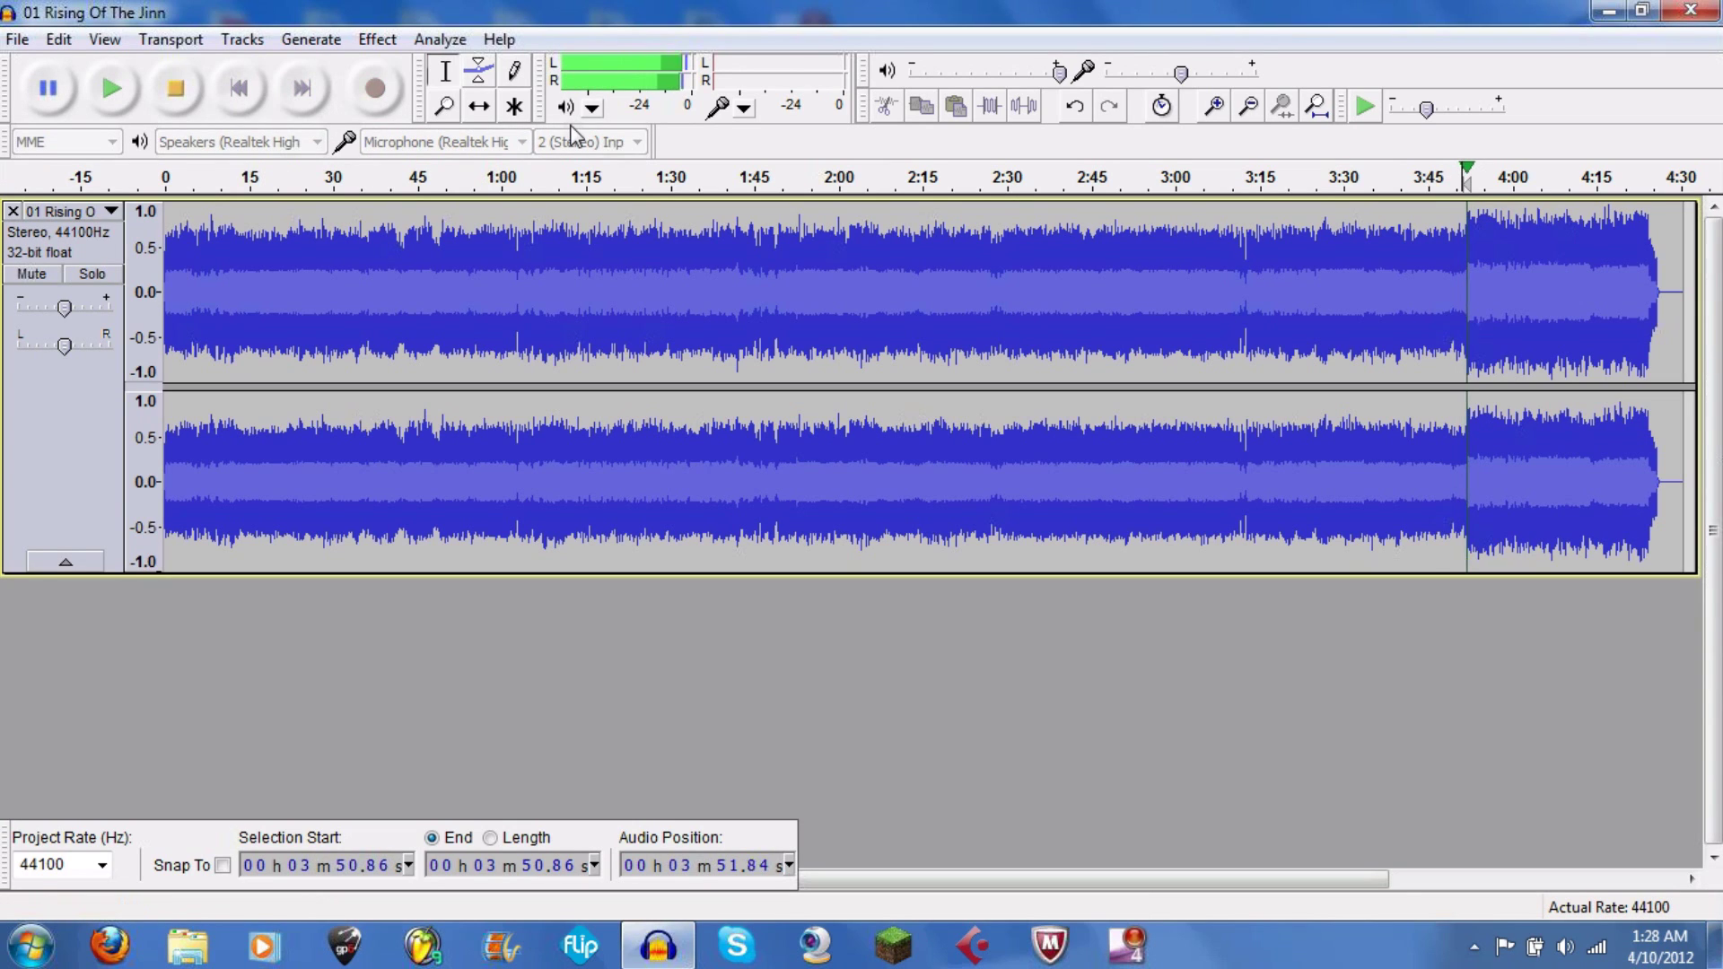
key(XF86AudioLowerVolume)
key(XF86AudioLowerVolume)
key(XF86AudioLowerVolume)
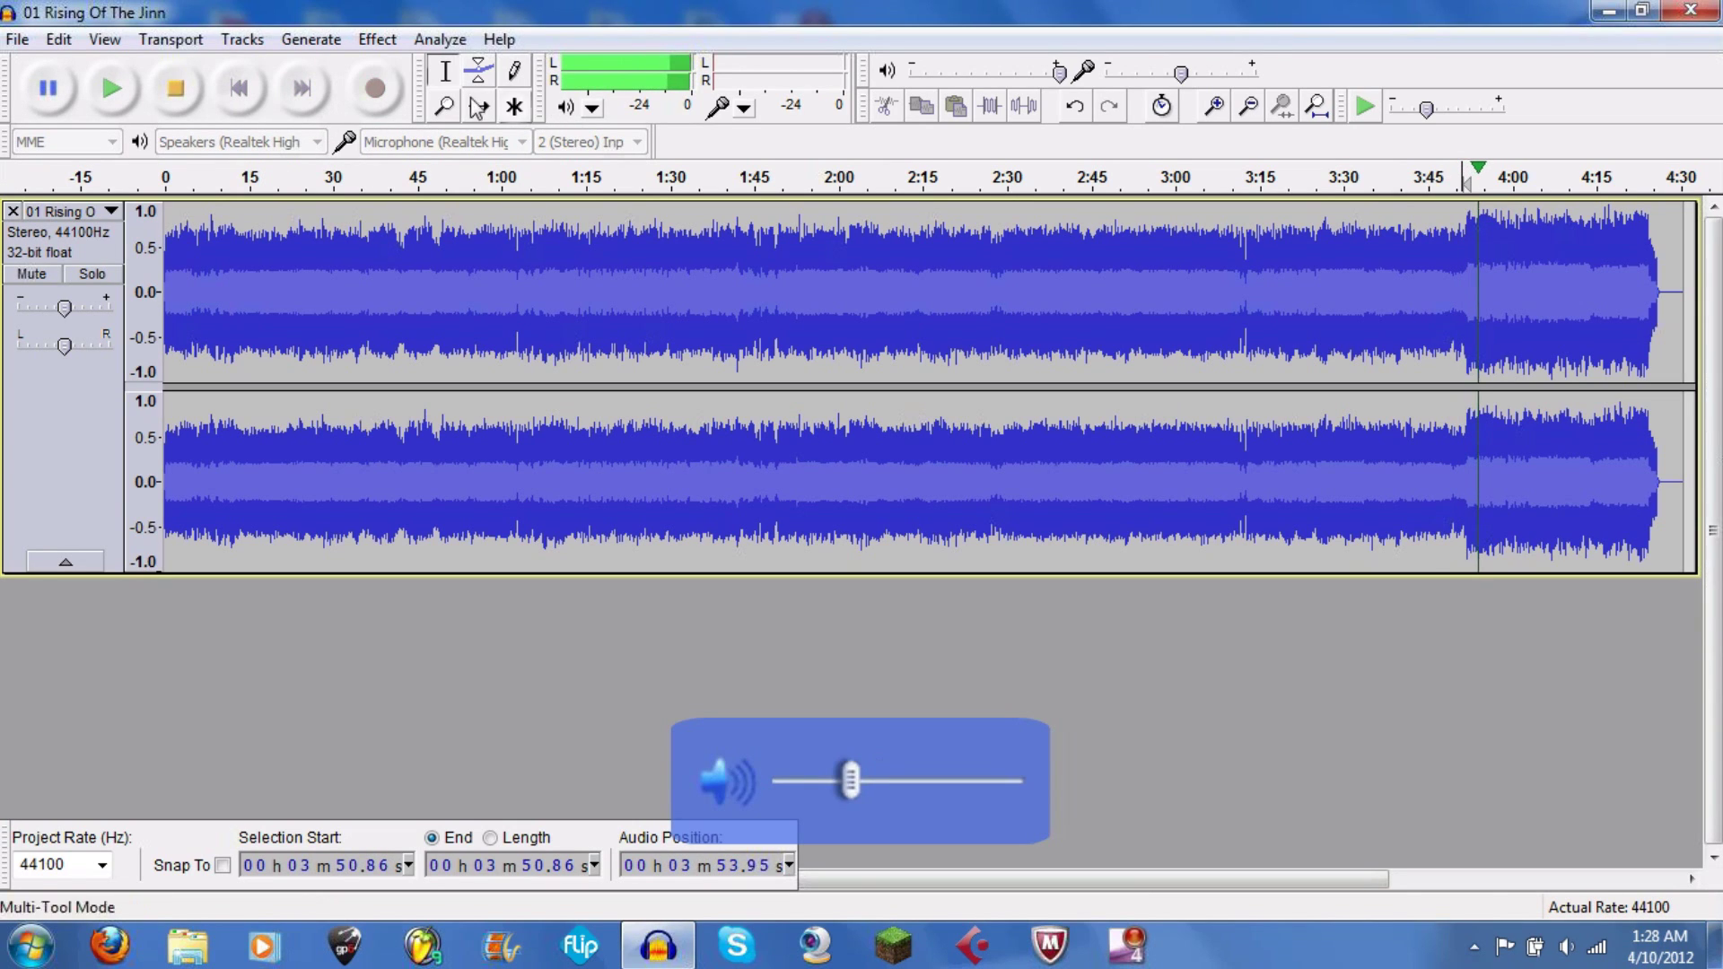
key(XF86AudioLowerVolume)
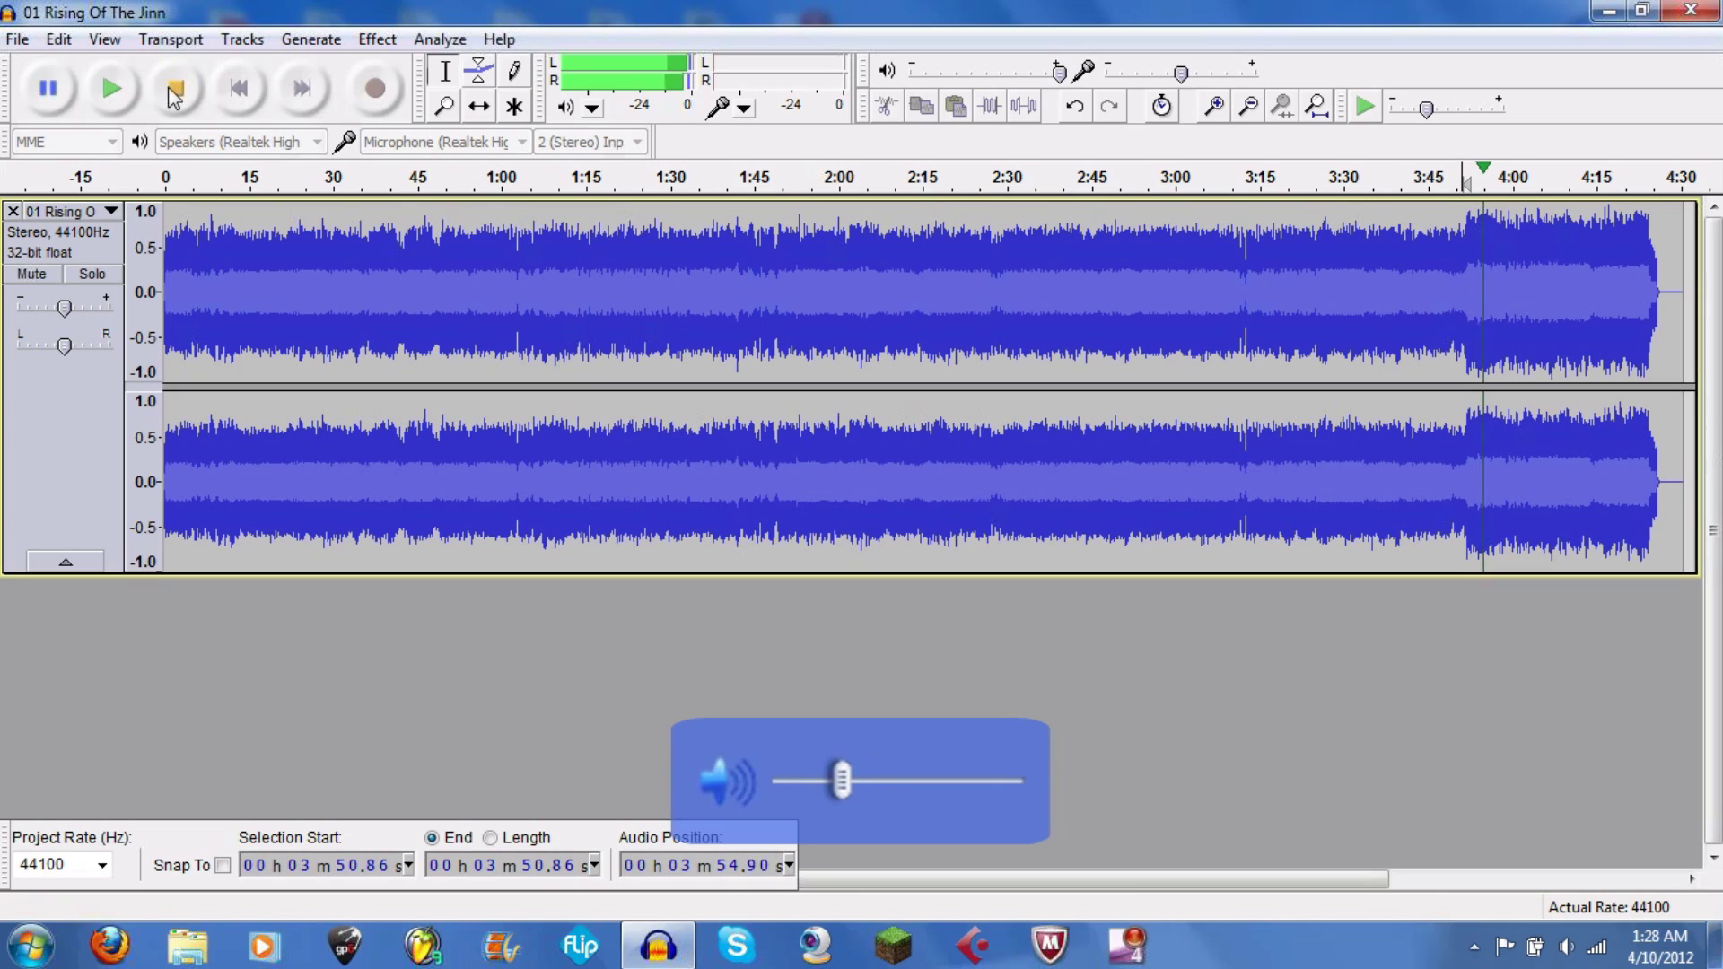
click(113, 89)
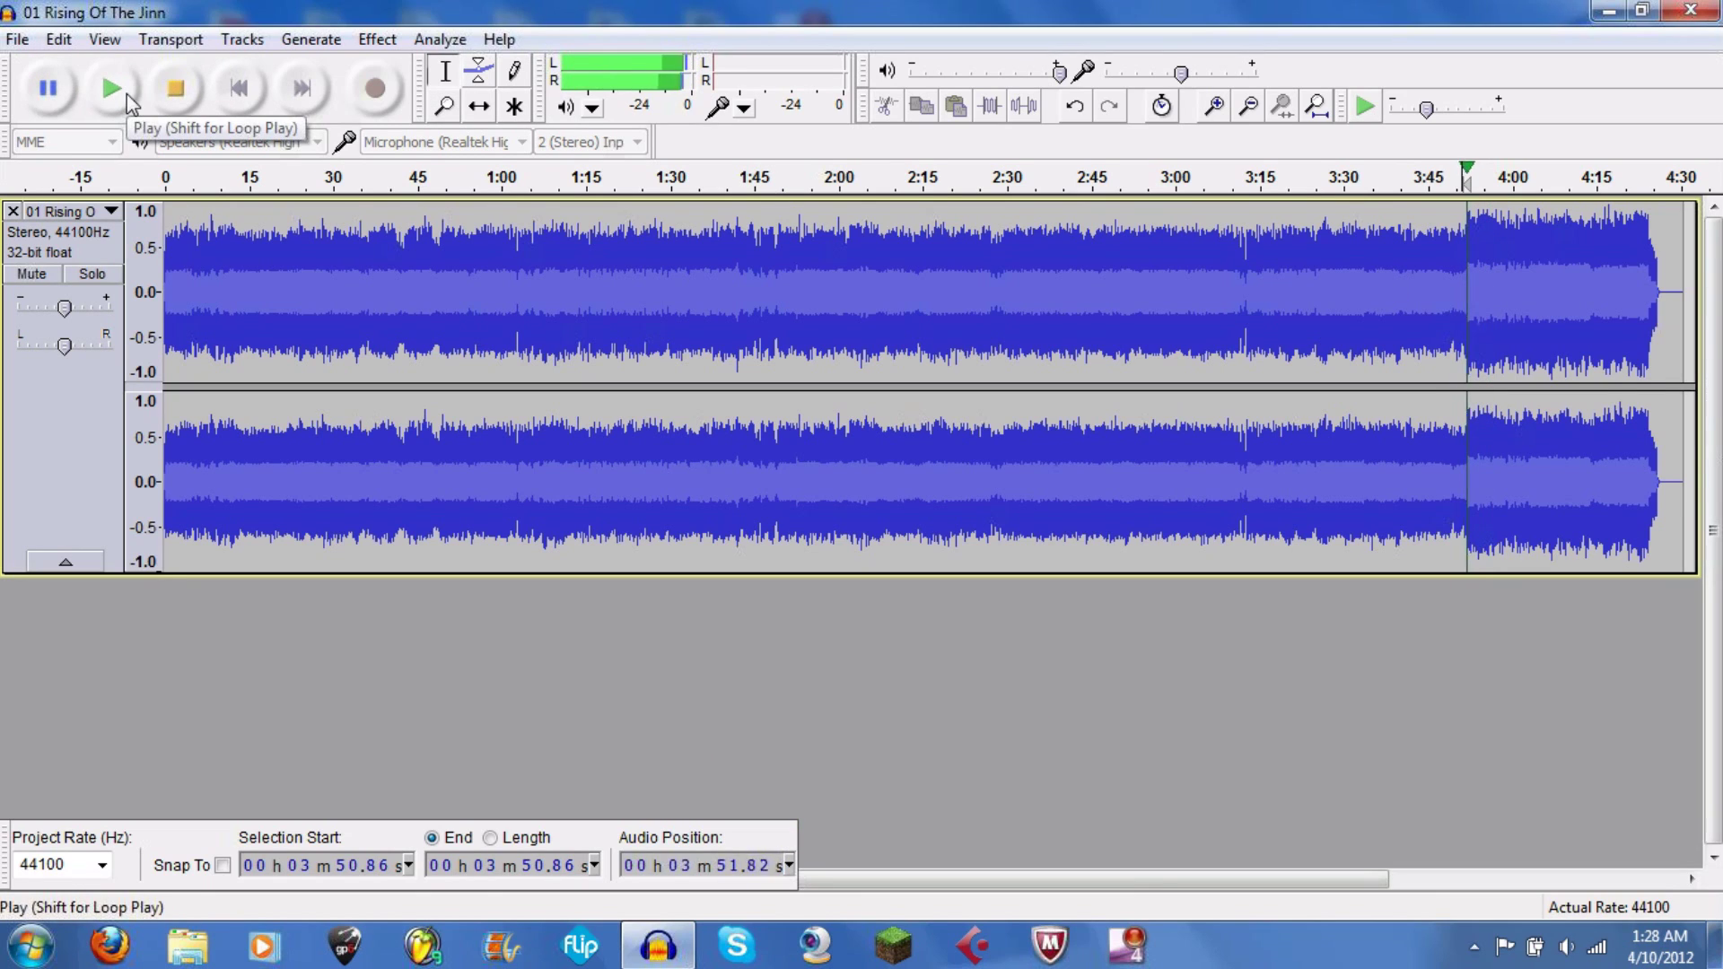
click(176, 89)
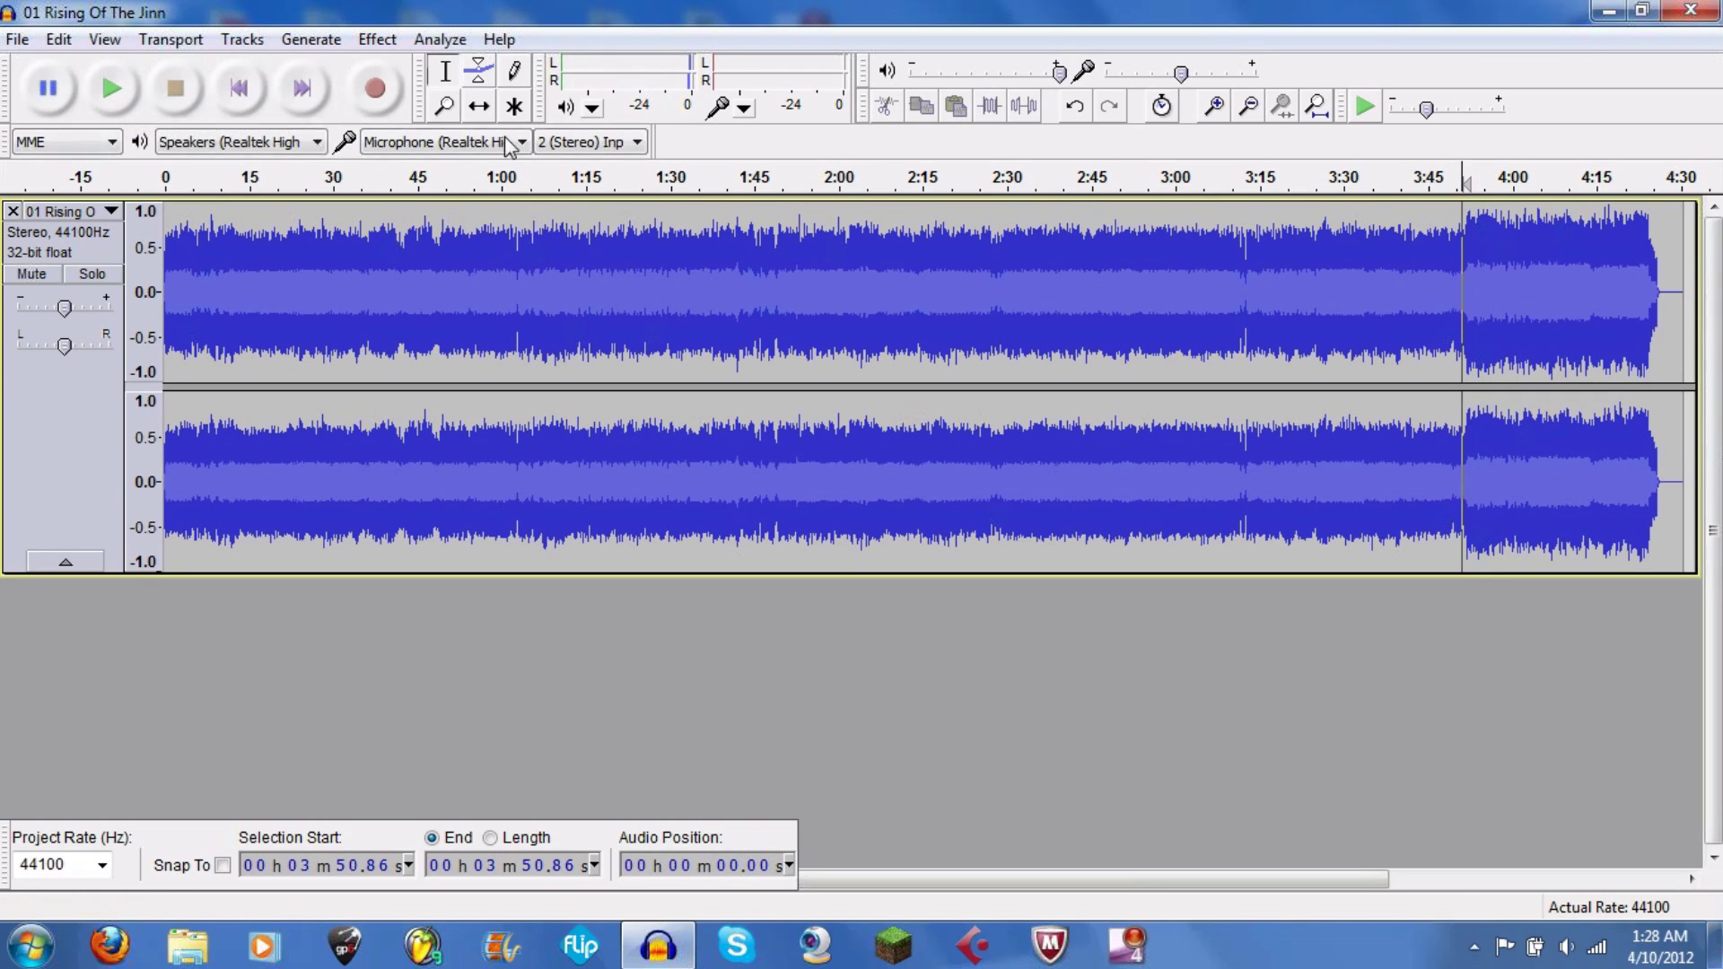
click(163, 216)
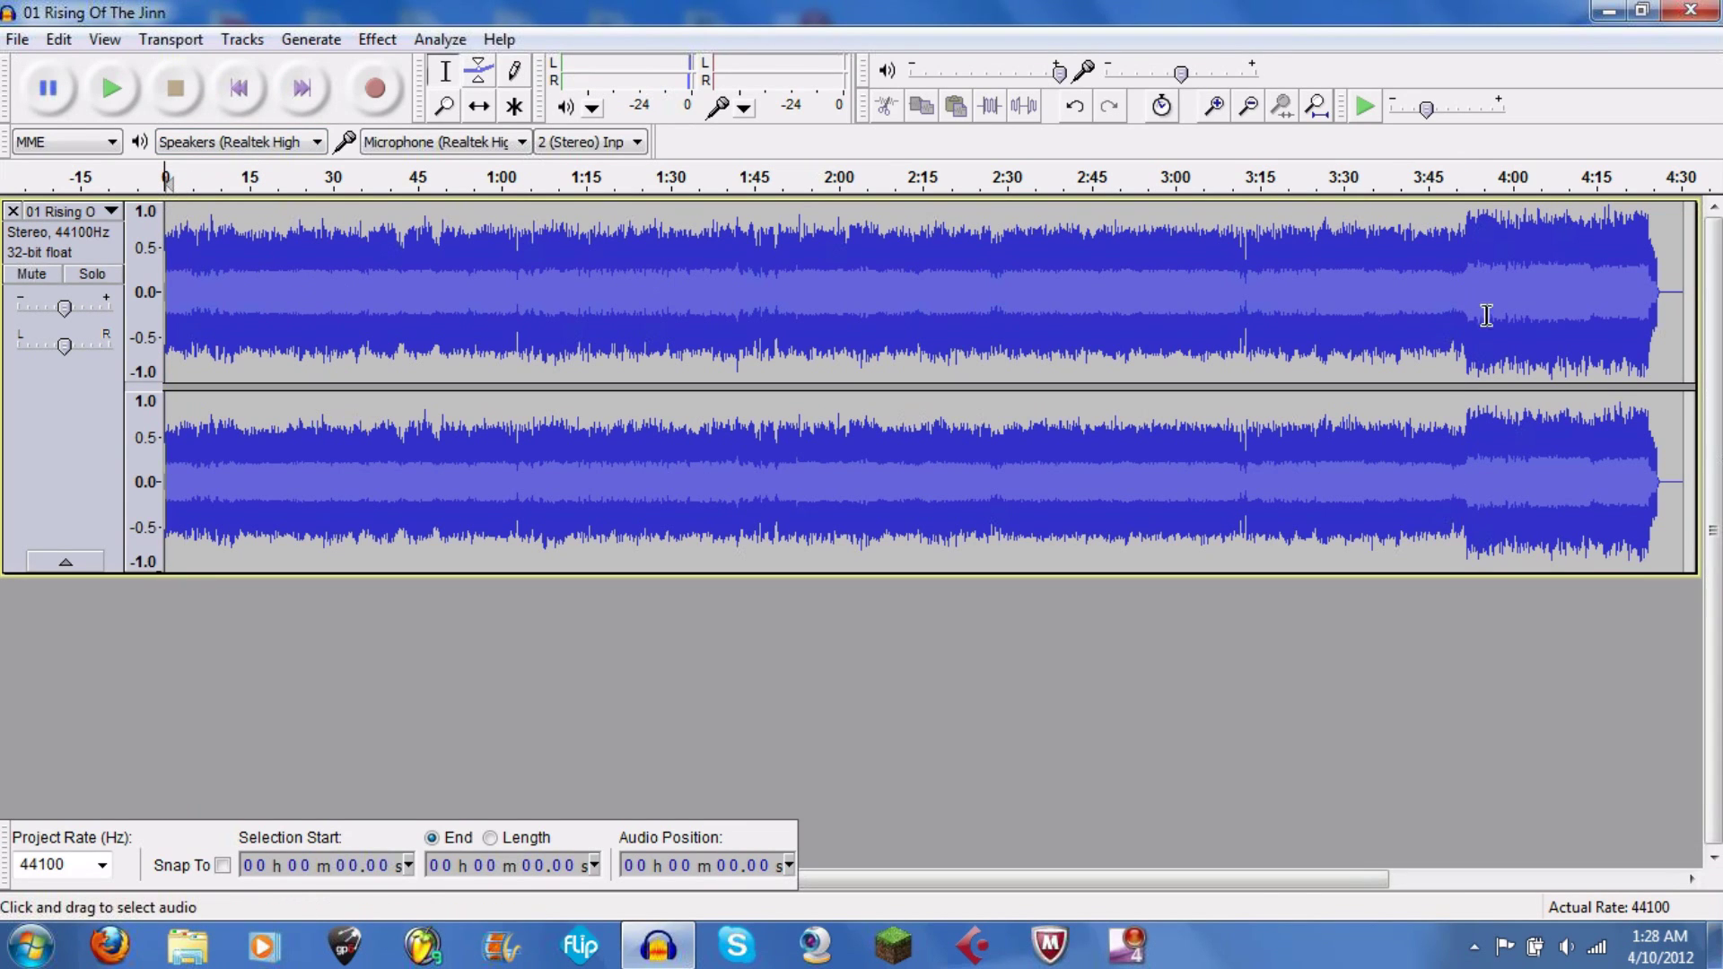
Step: Import the Bass Drop WAV from the My Music folder as a second track
click(17, 38)
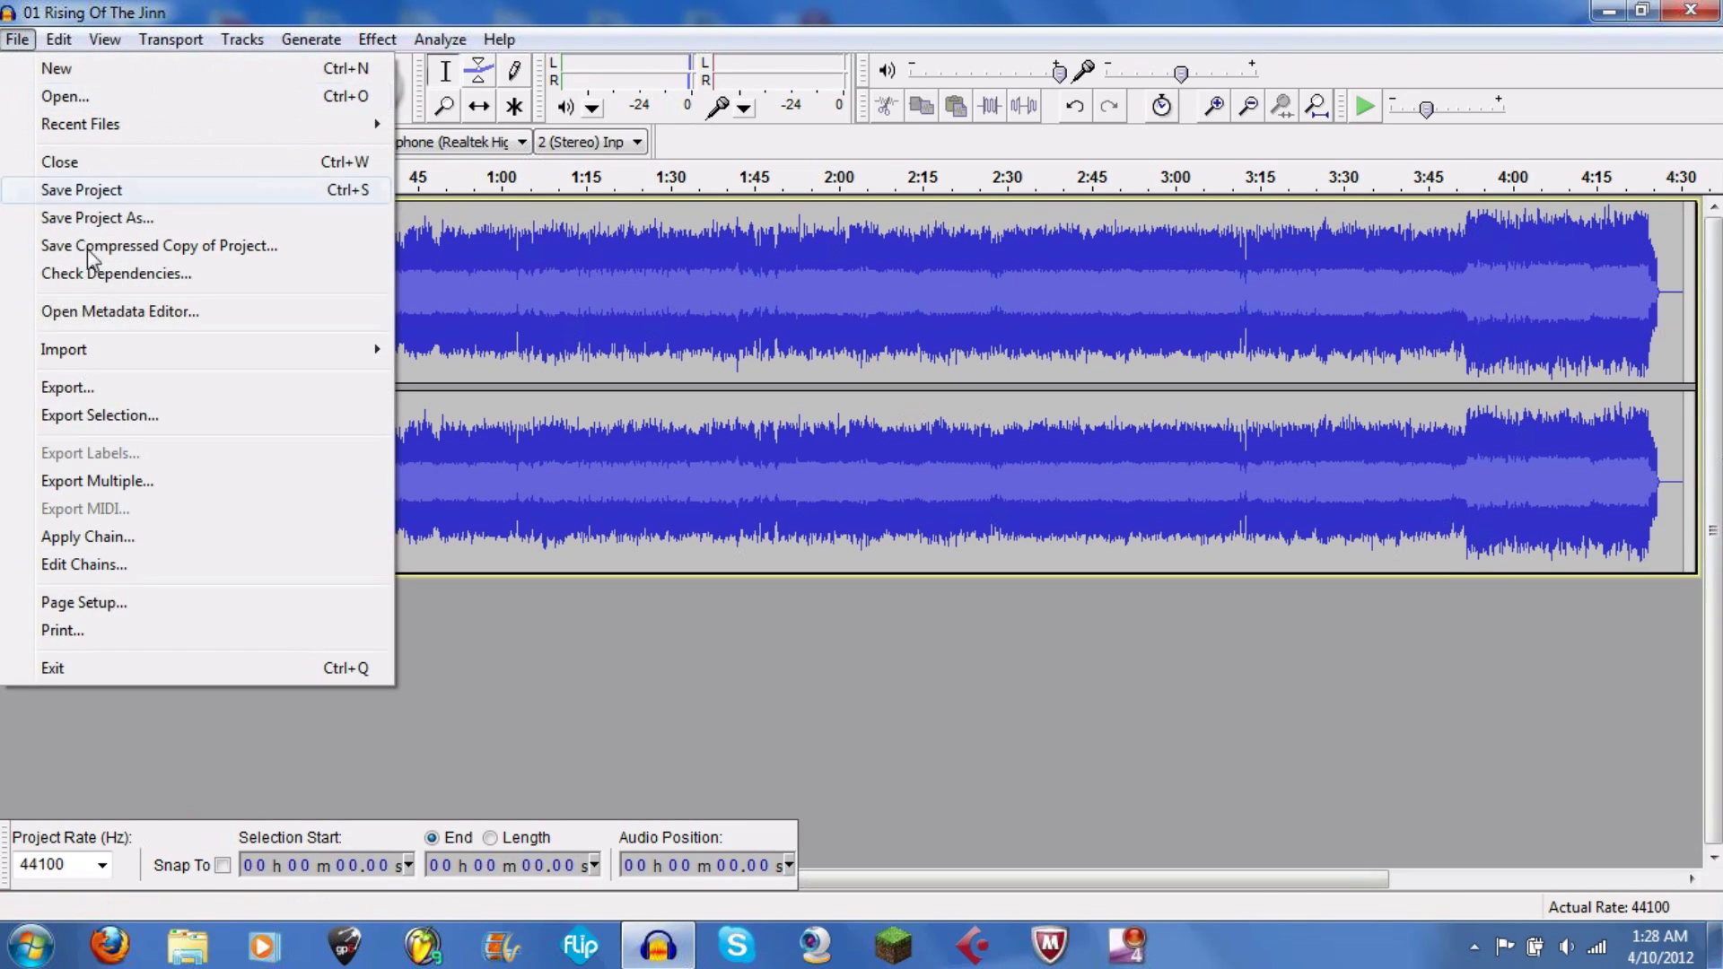
mouse_move(373, 352)
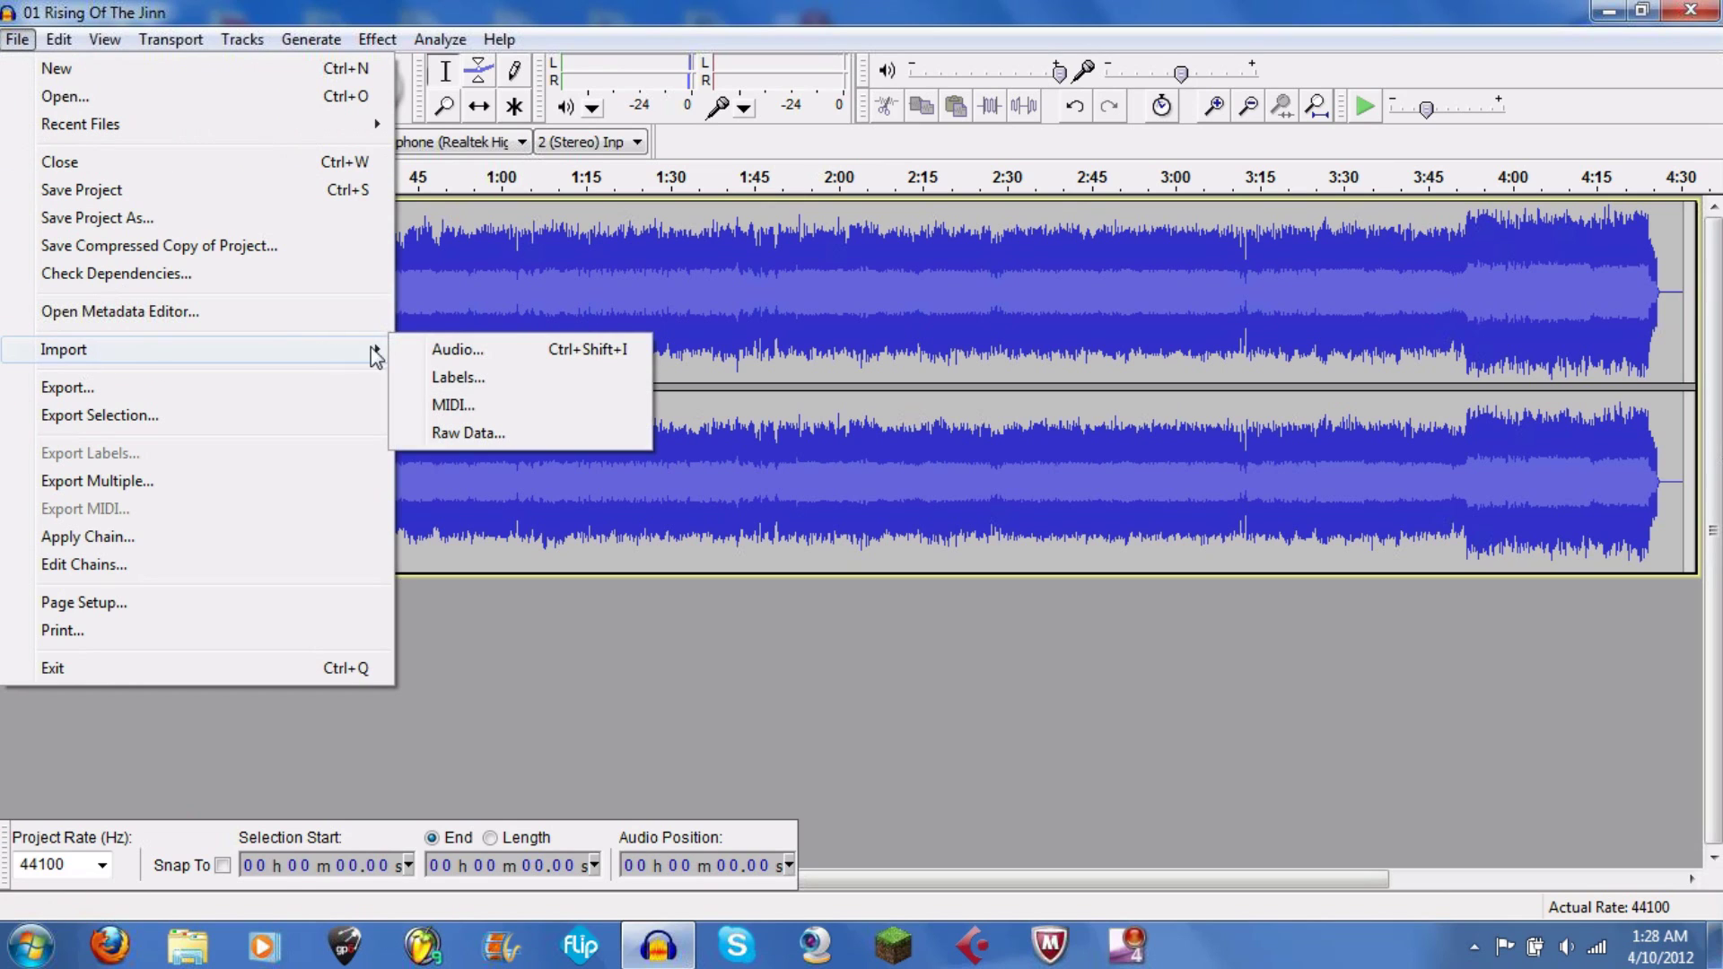
click(439, 350)
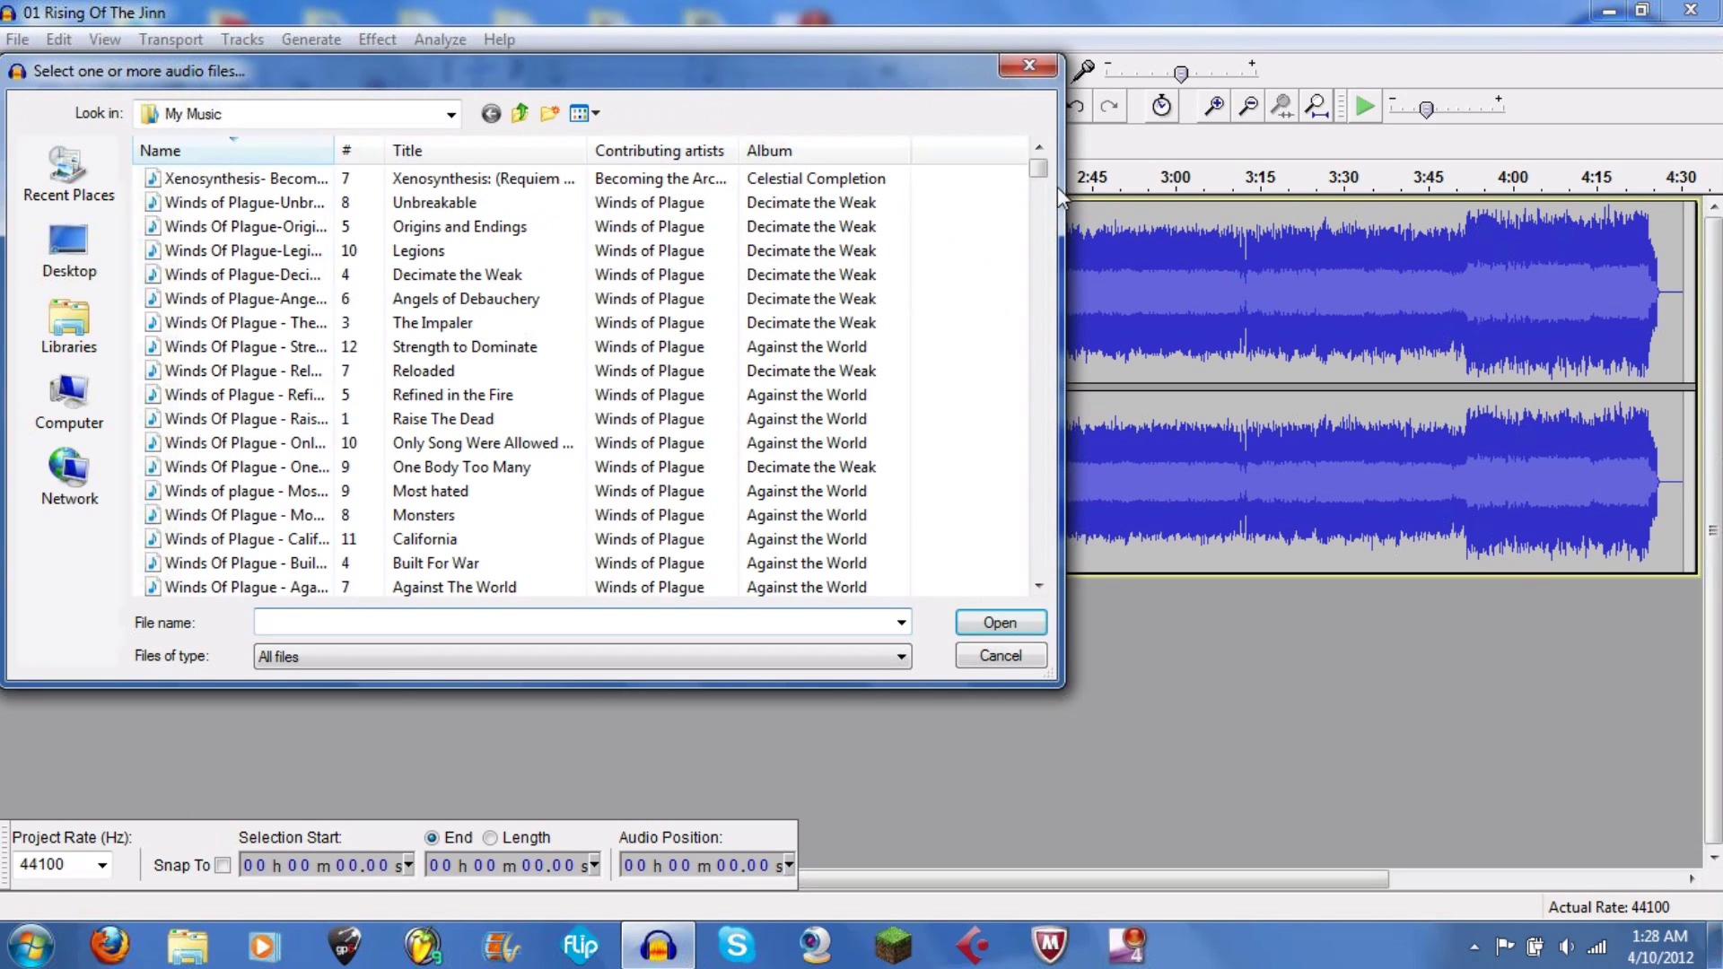
scroll(1039, 235, down, 9)
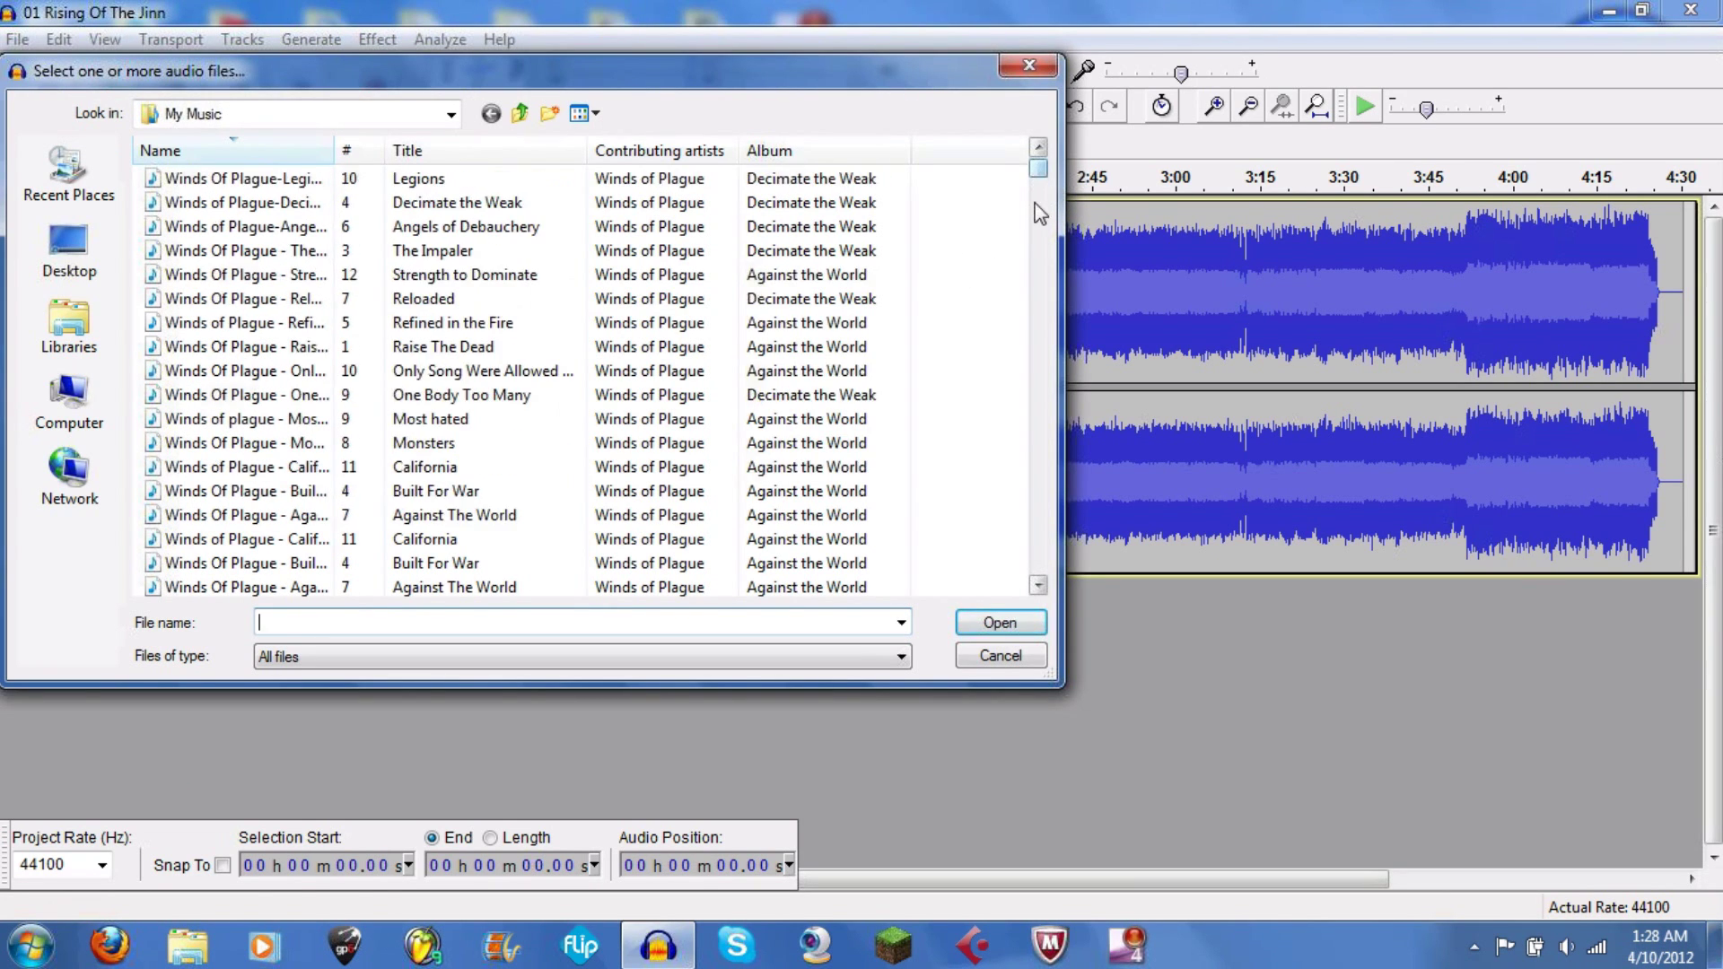
scroll(1039, 235, down, 20)
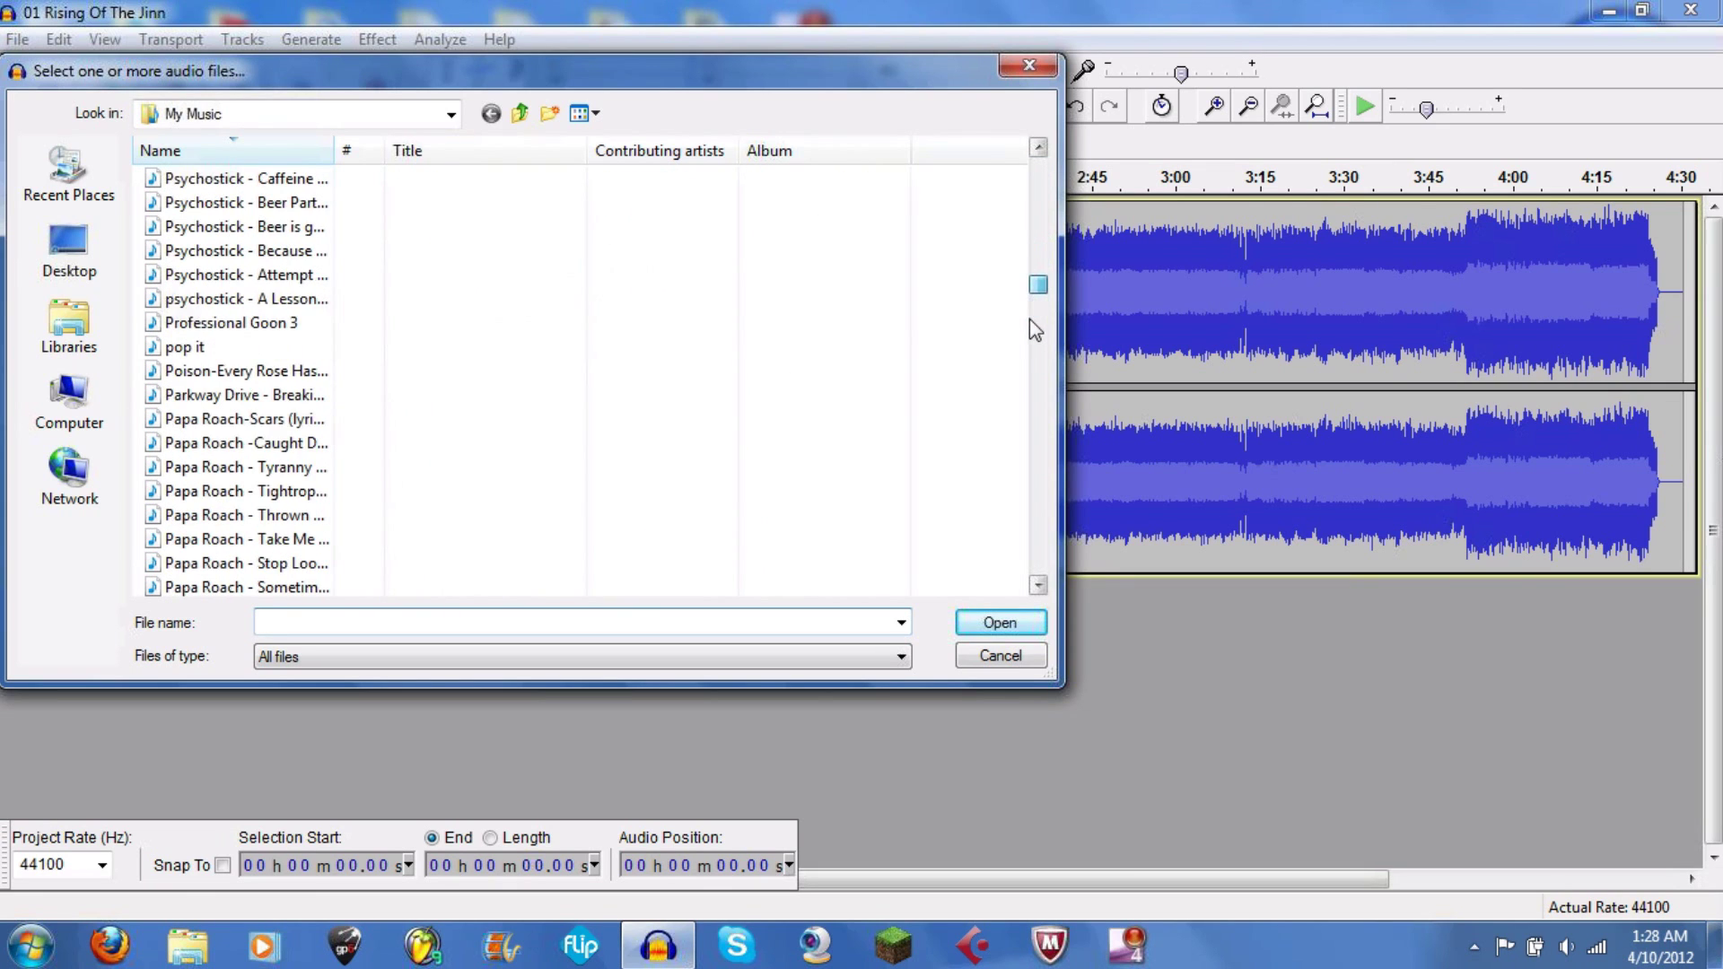
scroll(1031, 395, down, 10)
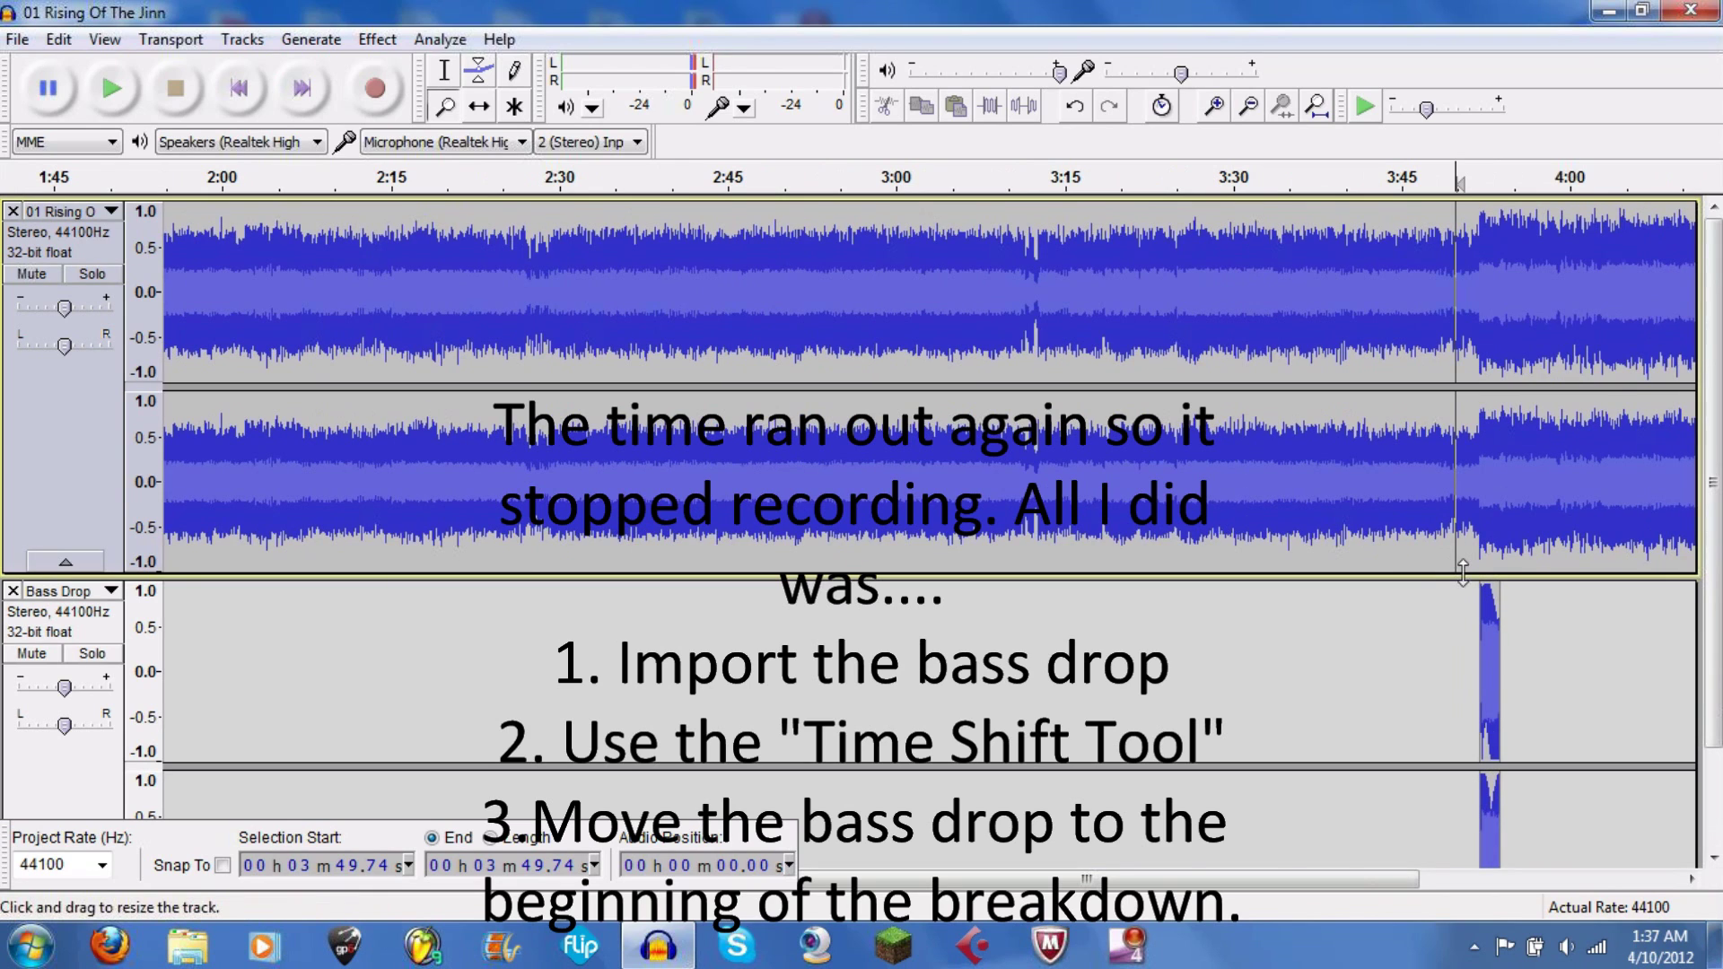
Step: Zoom in on the song's breakdown around 3:50
key(F4)
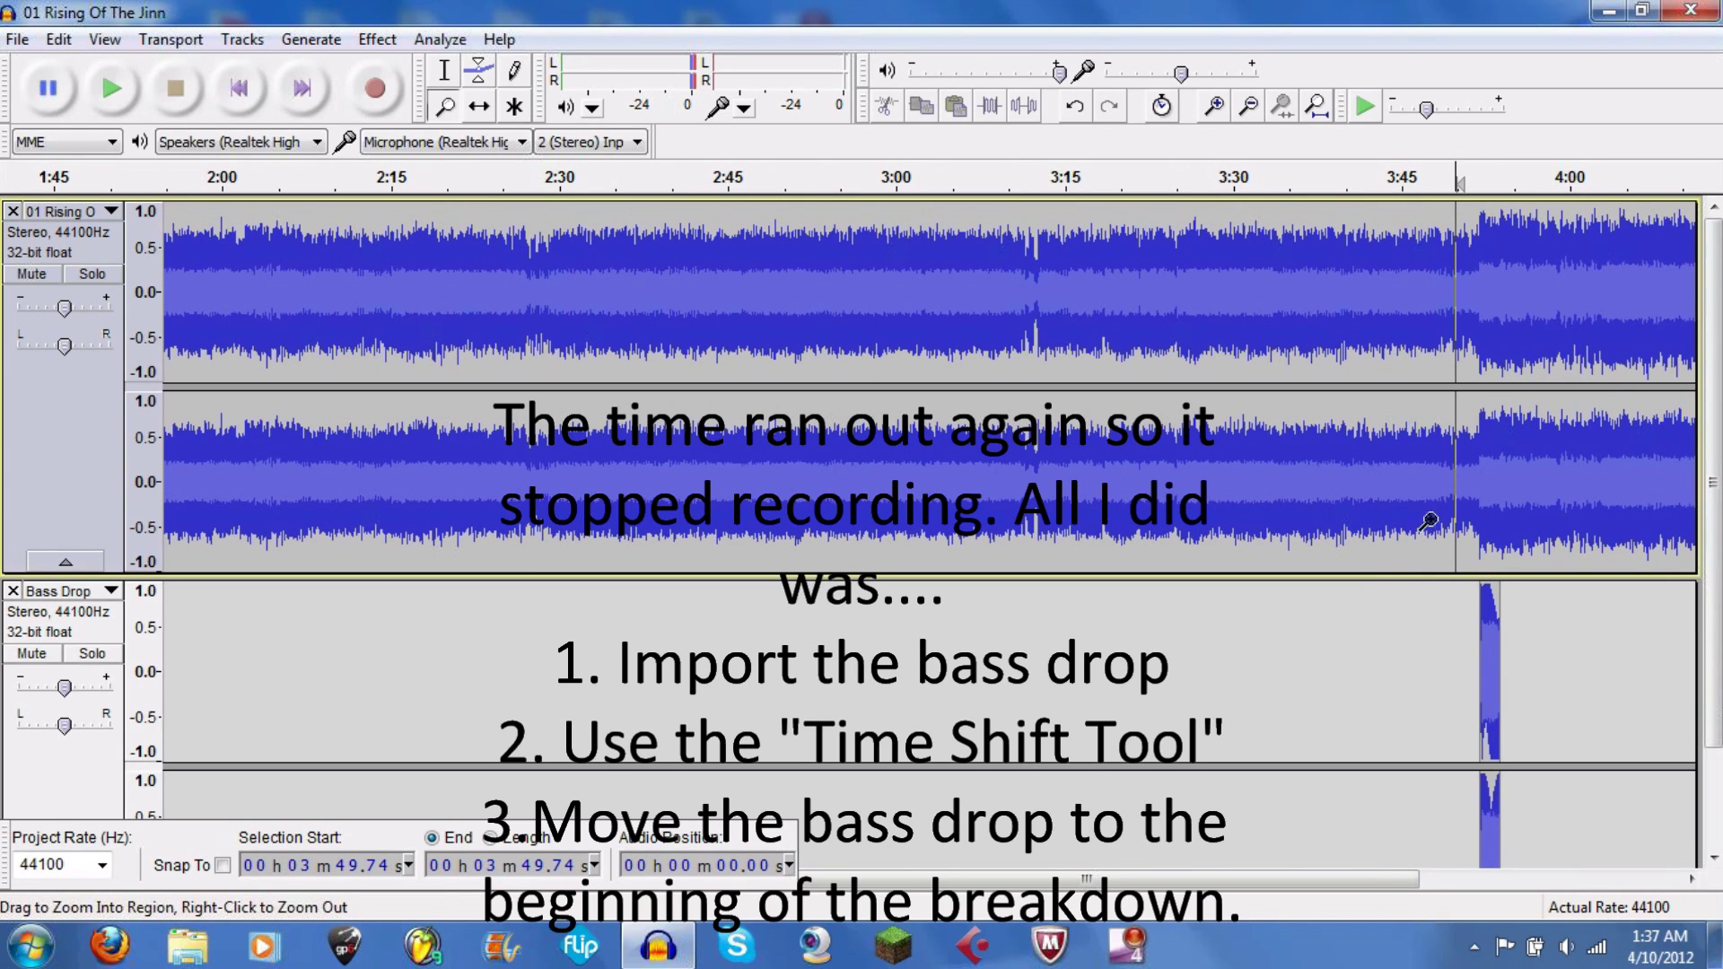
click(1461, 515)
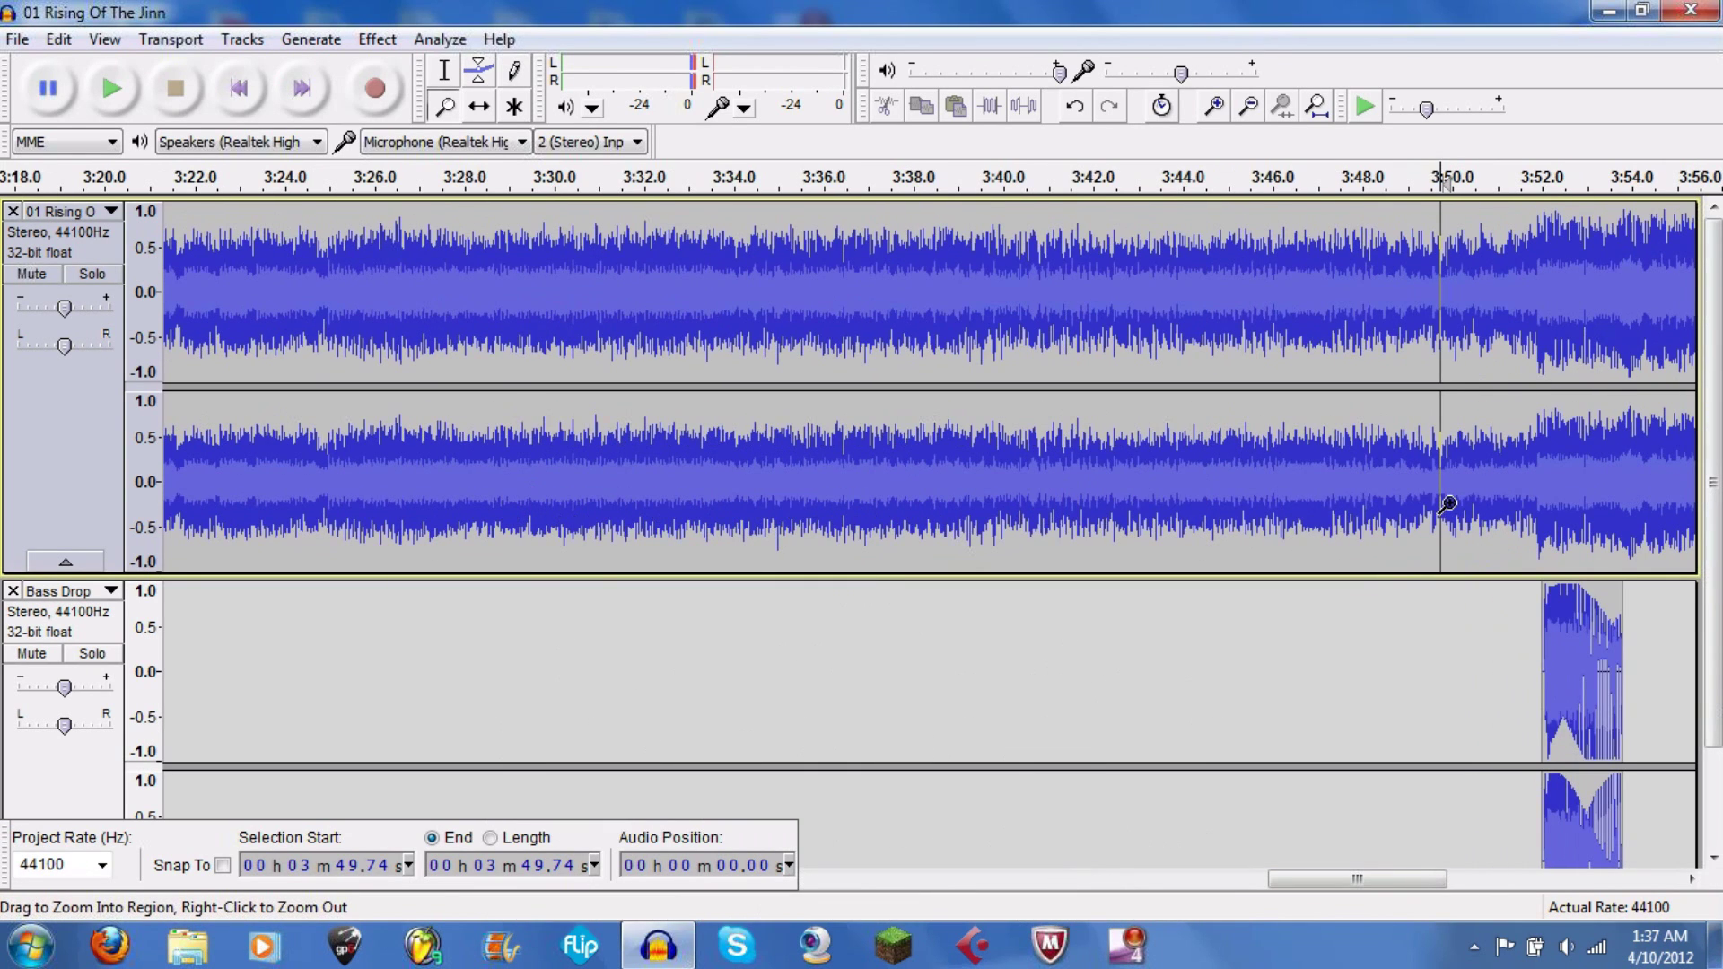
click(1460, 515)
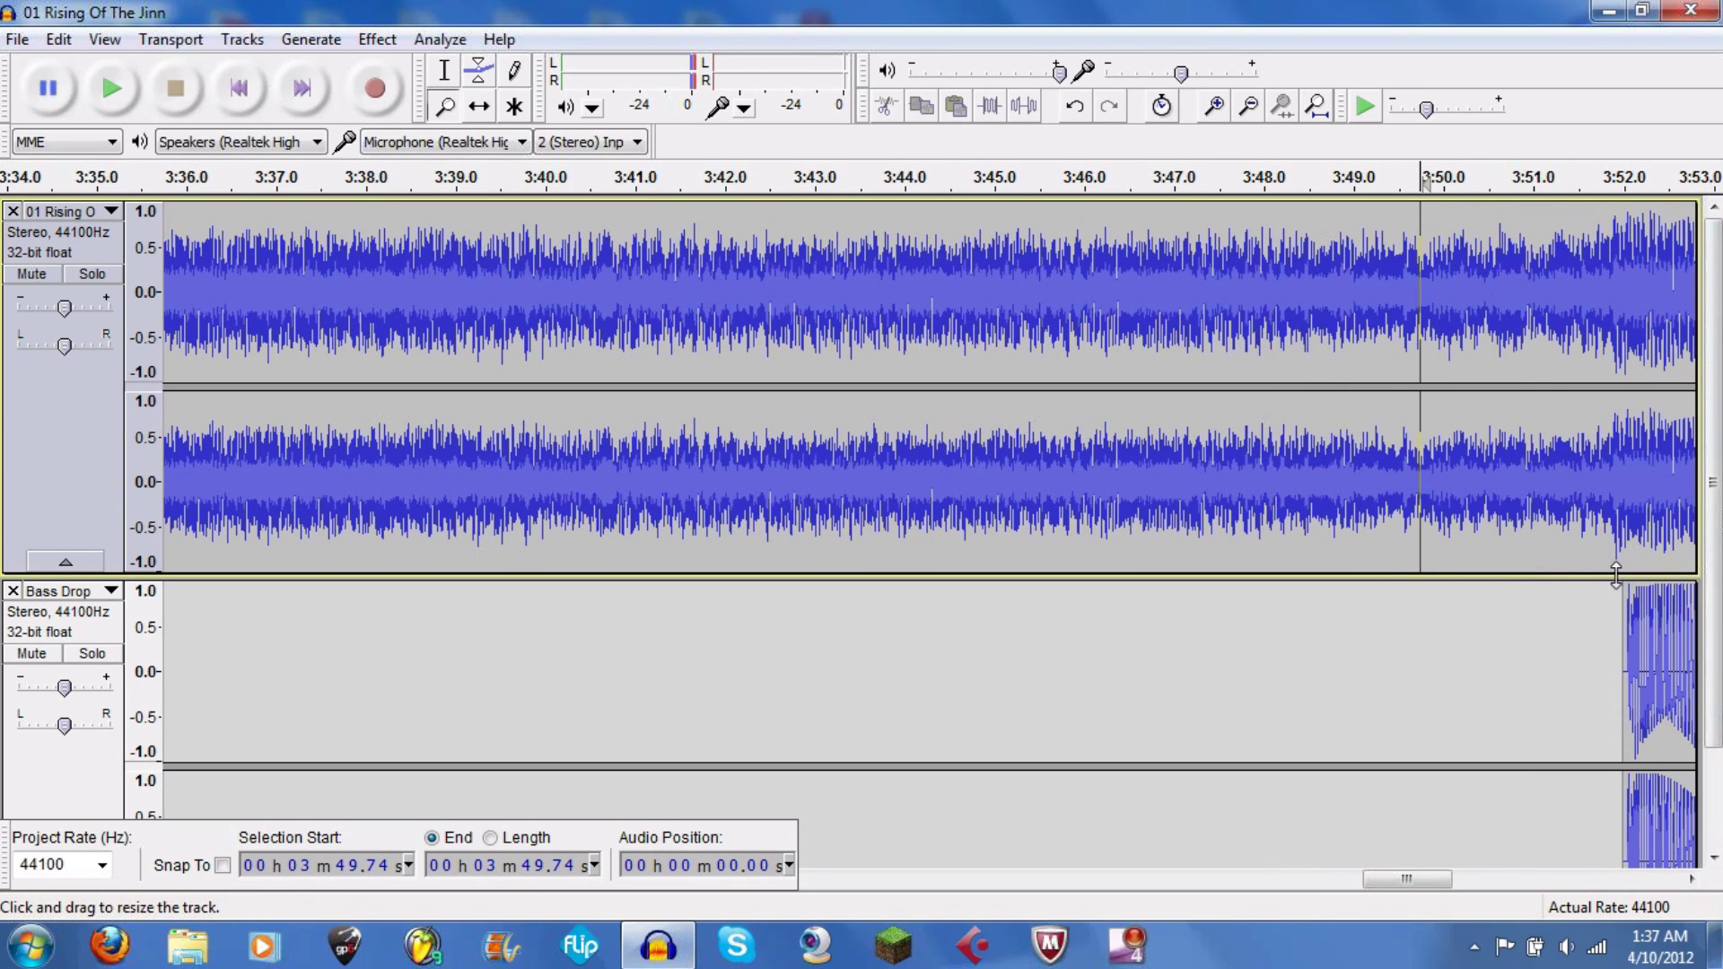
Step: Time-shift the Bass Drop clip so it starts near 3:52
click(479, 106)
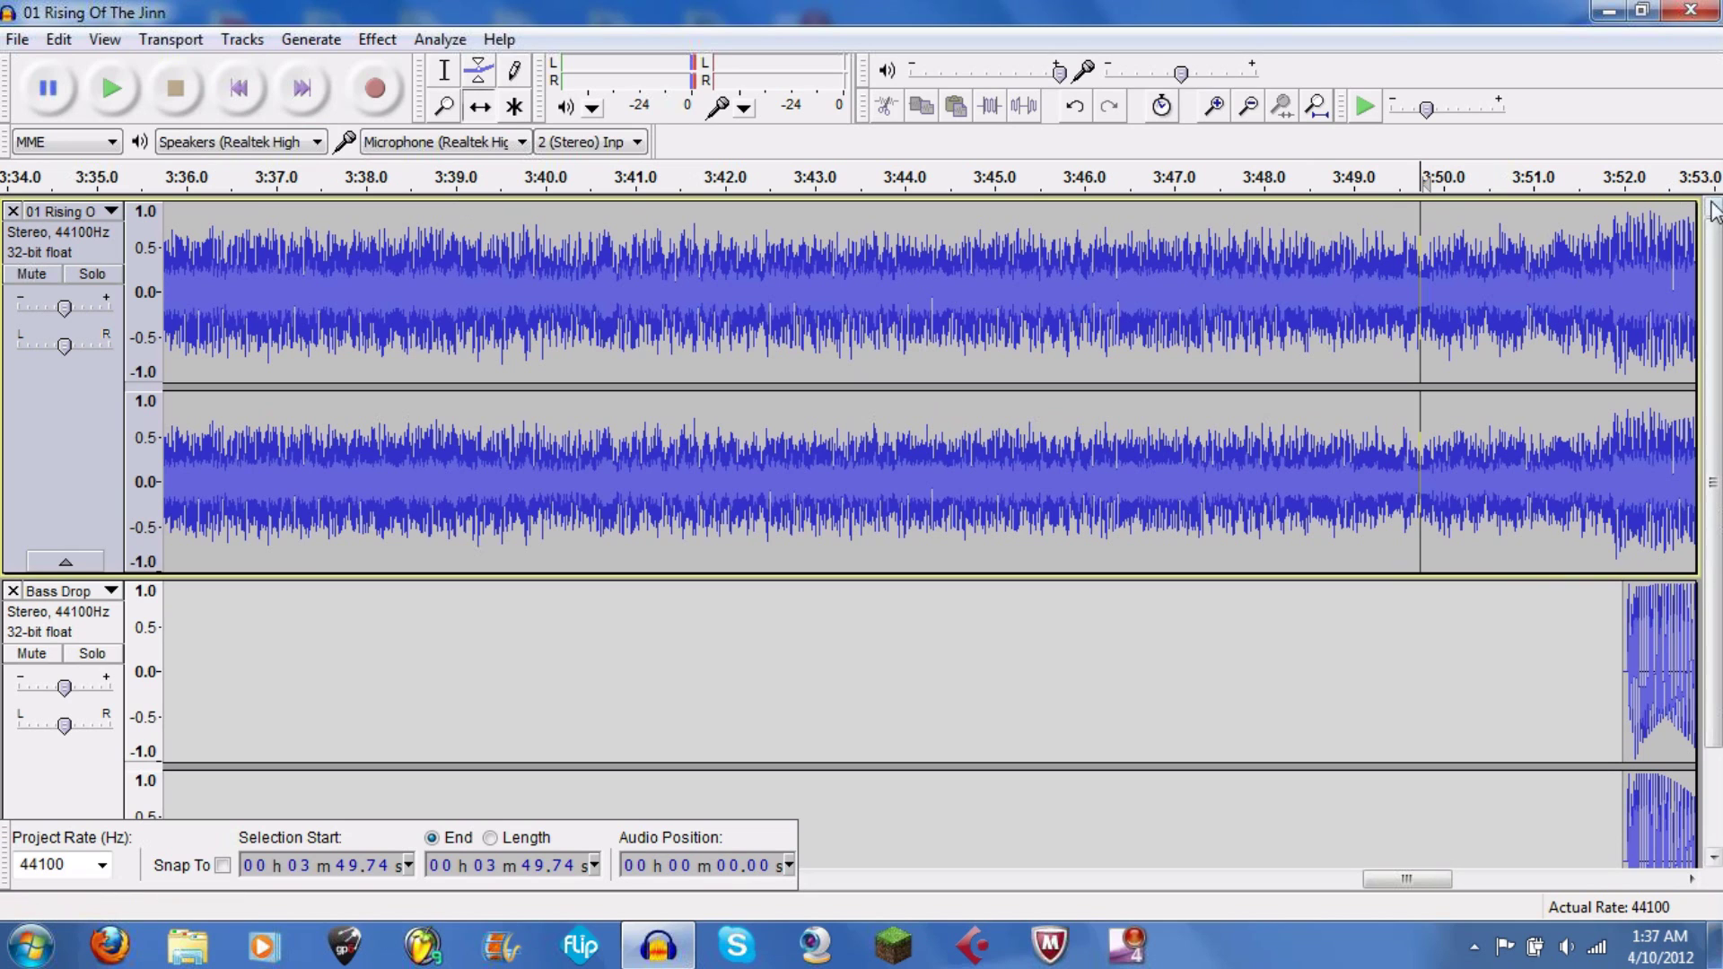
drag(1423, 881, 1447, 884)
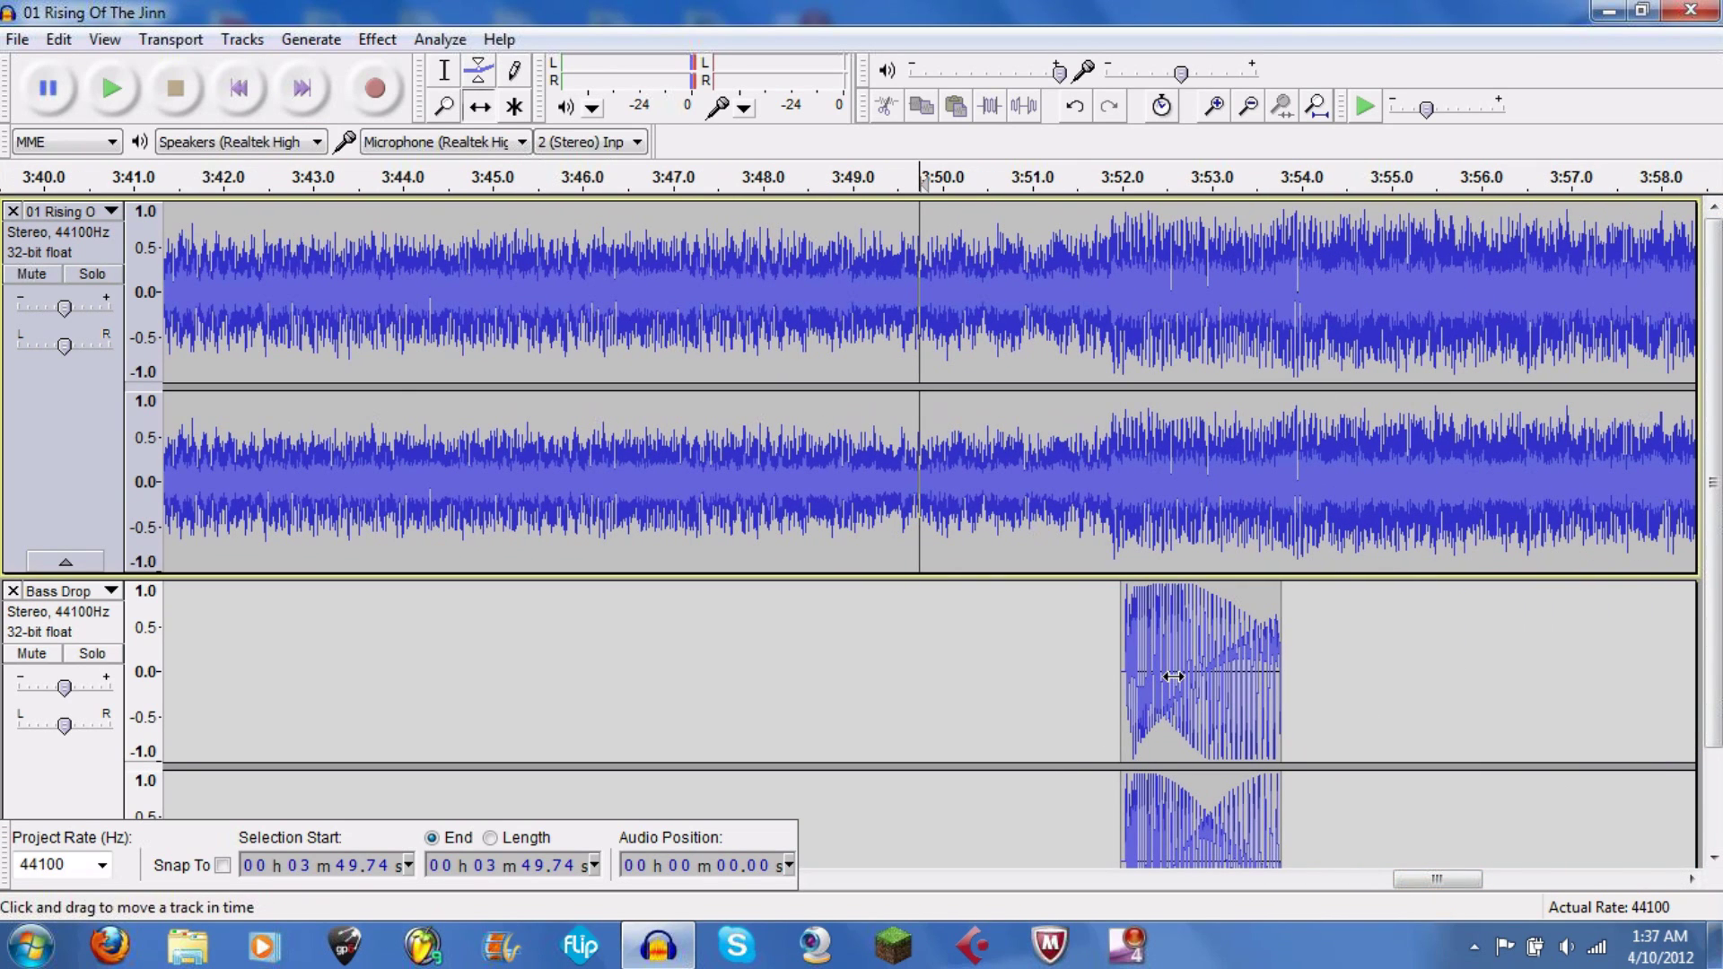
drag(1173, 675, 1161, 675)
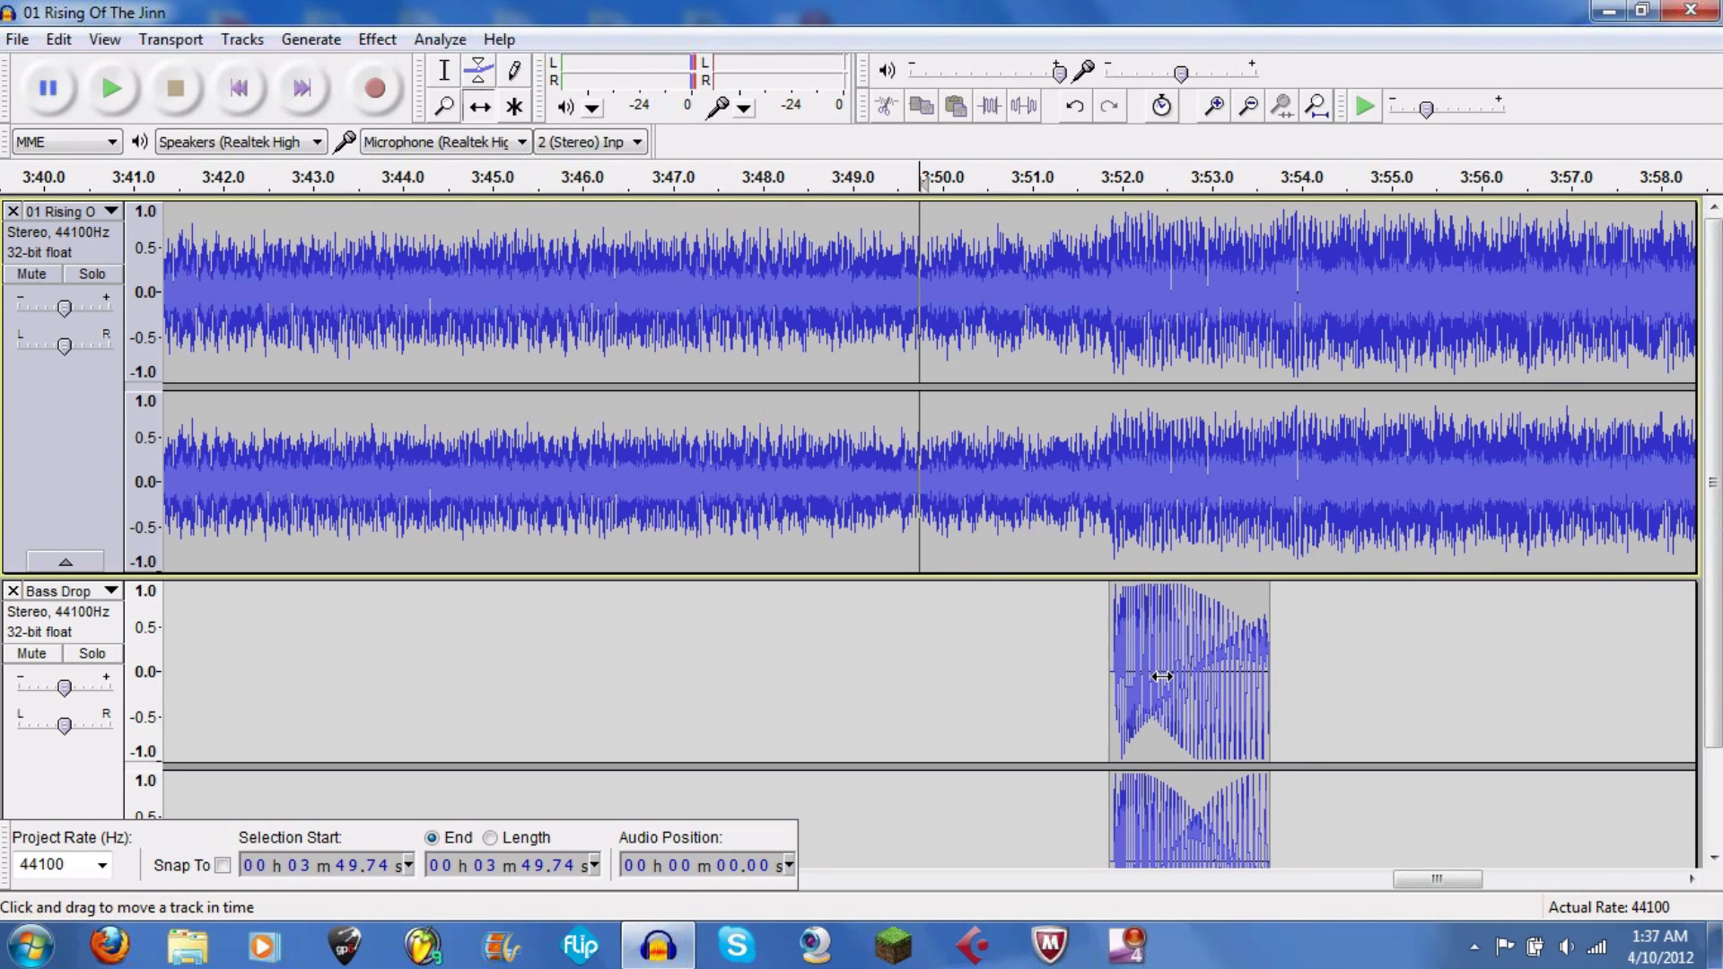
scroll(1102, 633, down, 2)
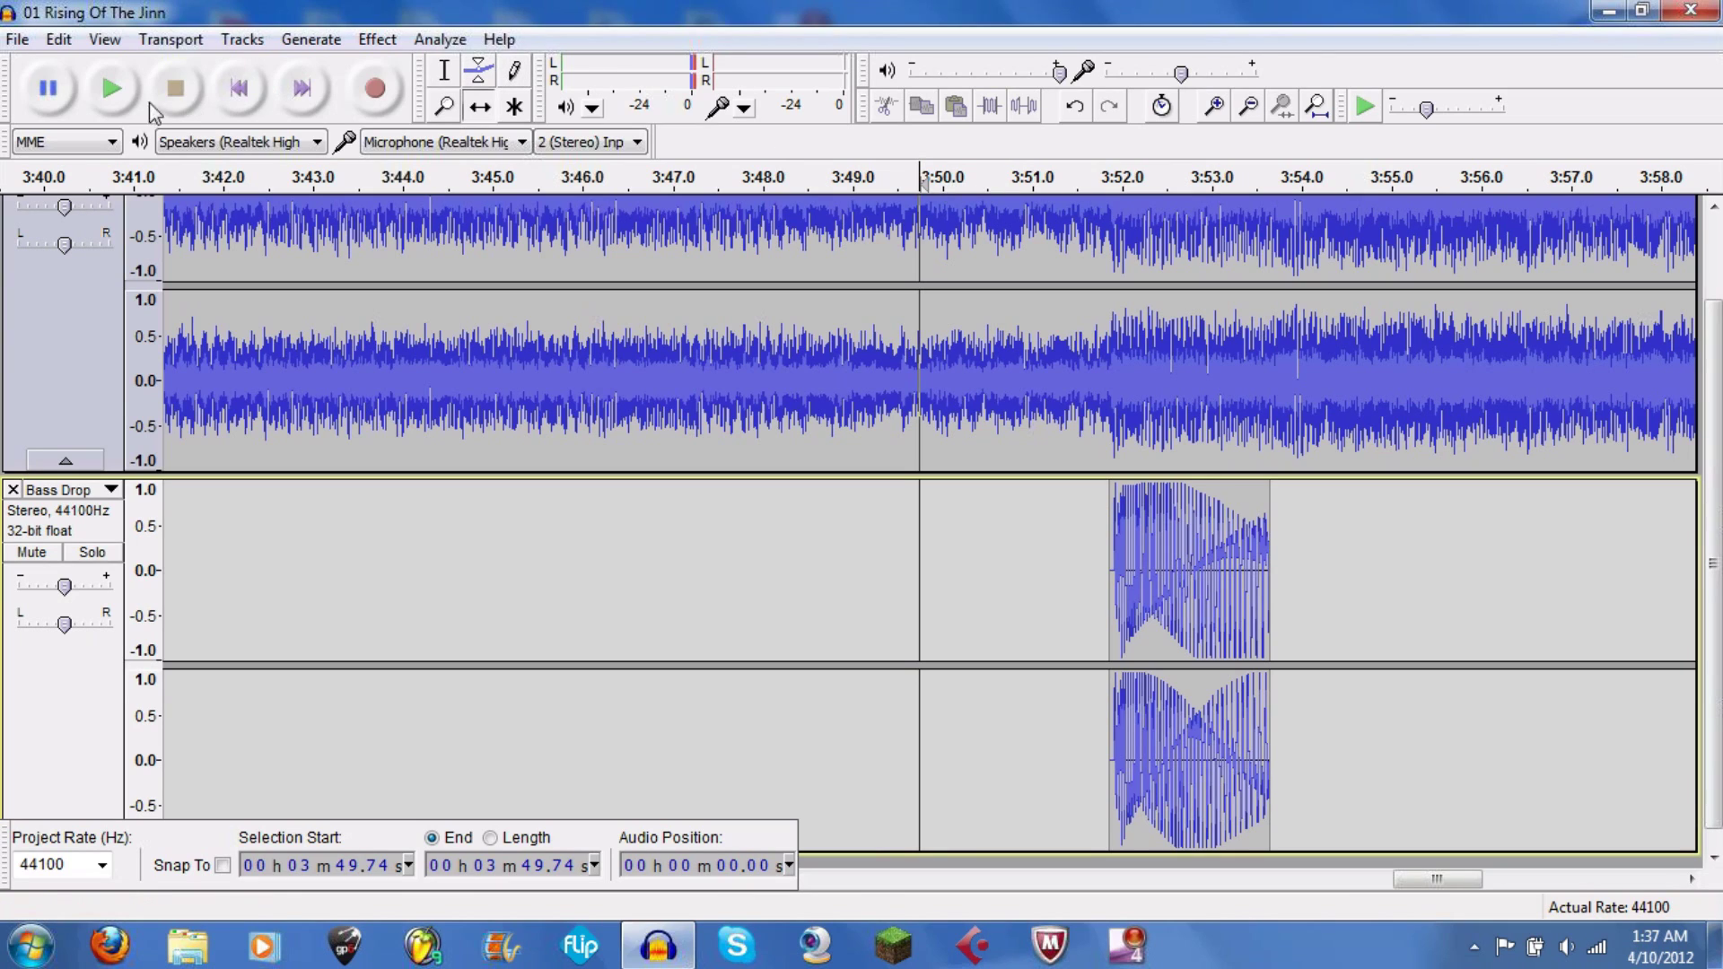
Step: Play the mix from 3:49.74 to check the drop's alignment, then stop and open the View menu
click(113, 90)
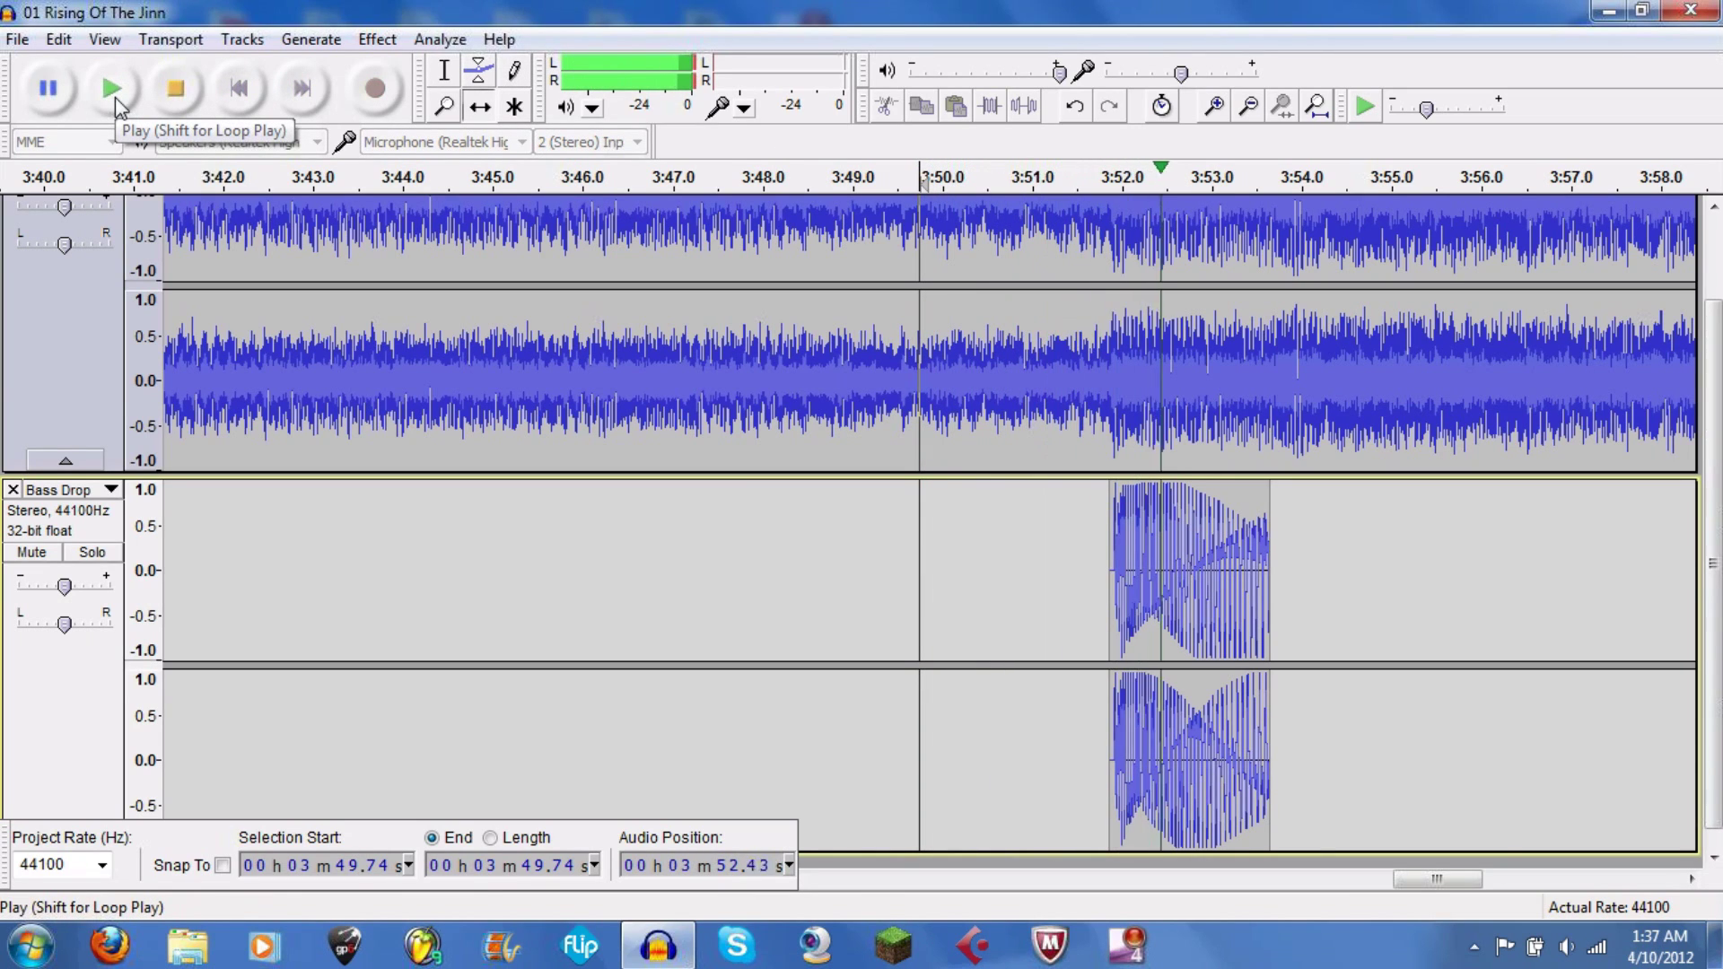
click(171, 100)
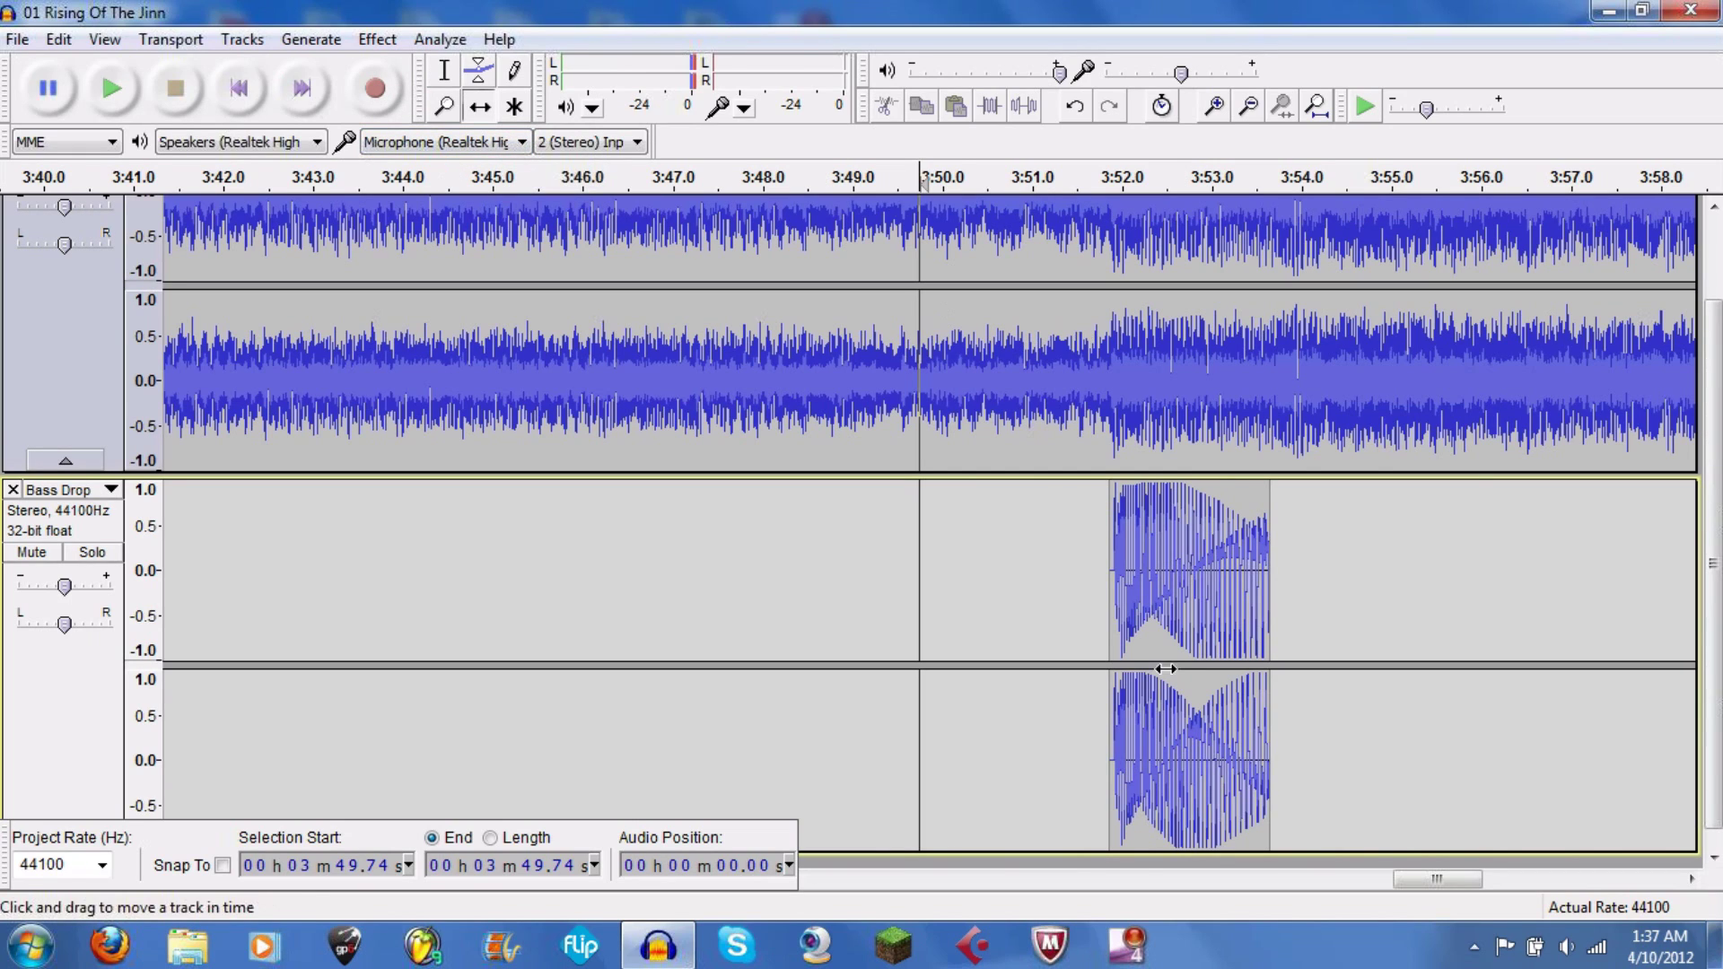
click(105, 39)
mouse_move(72, 50)
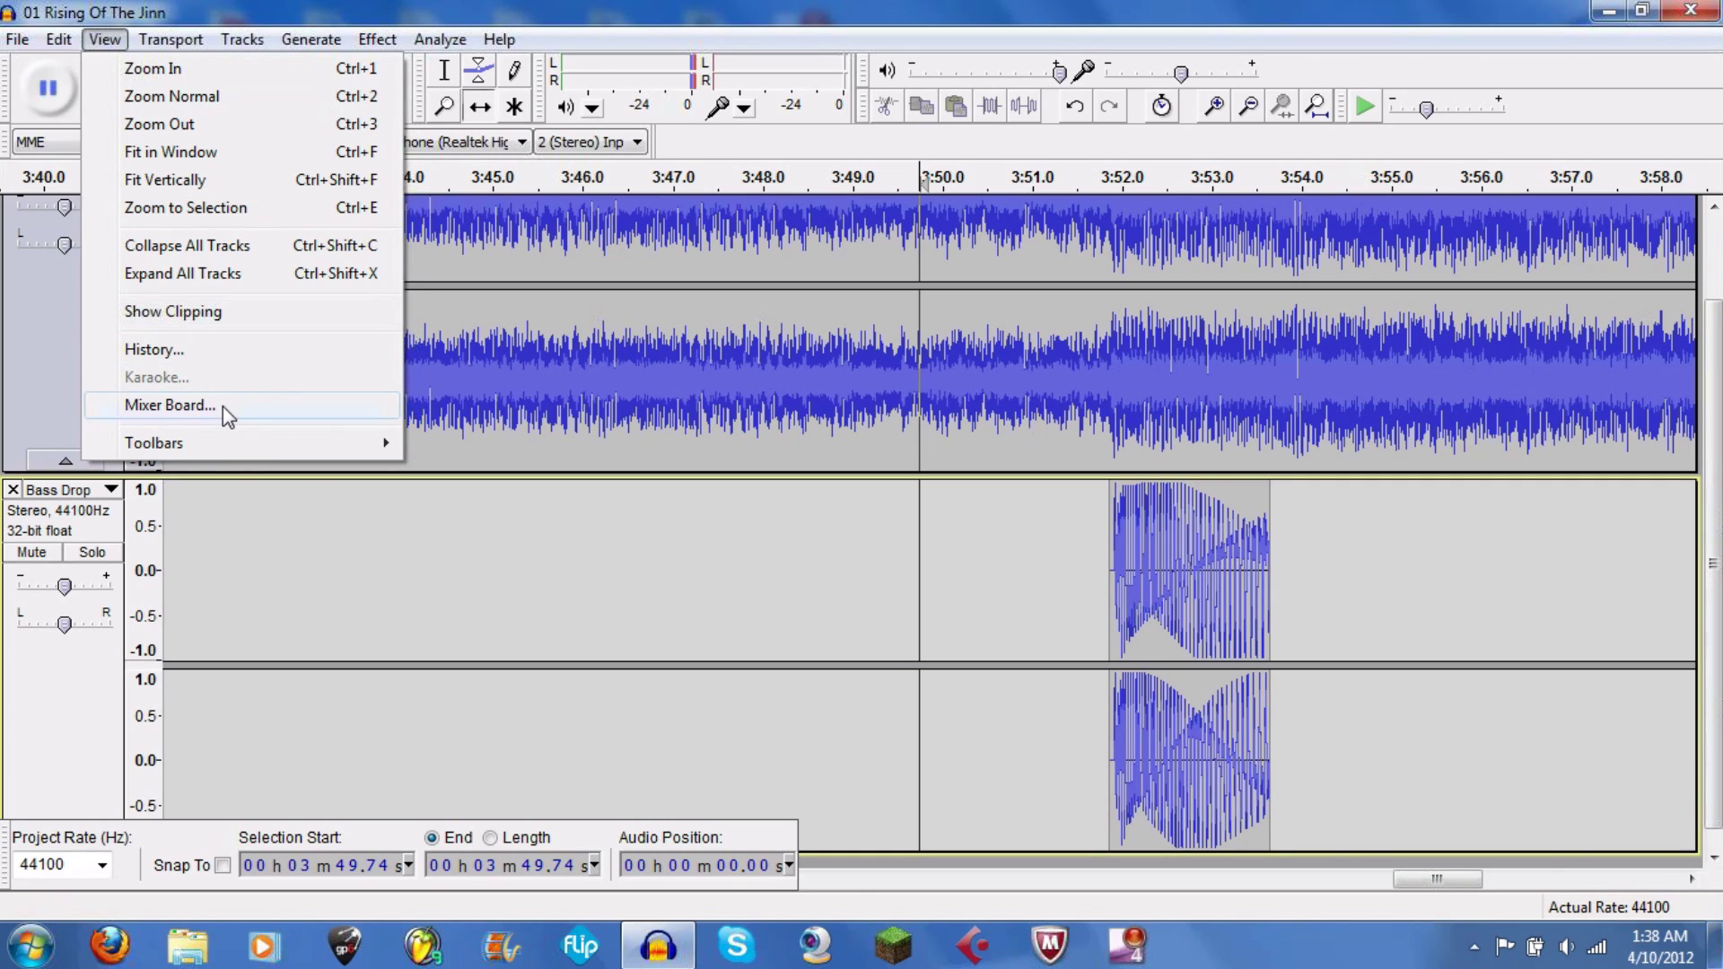
Step: Start playback of the mix from 3:44.82 with the Selection tool
key(Escape)
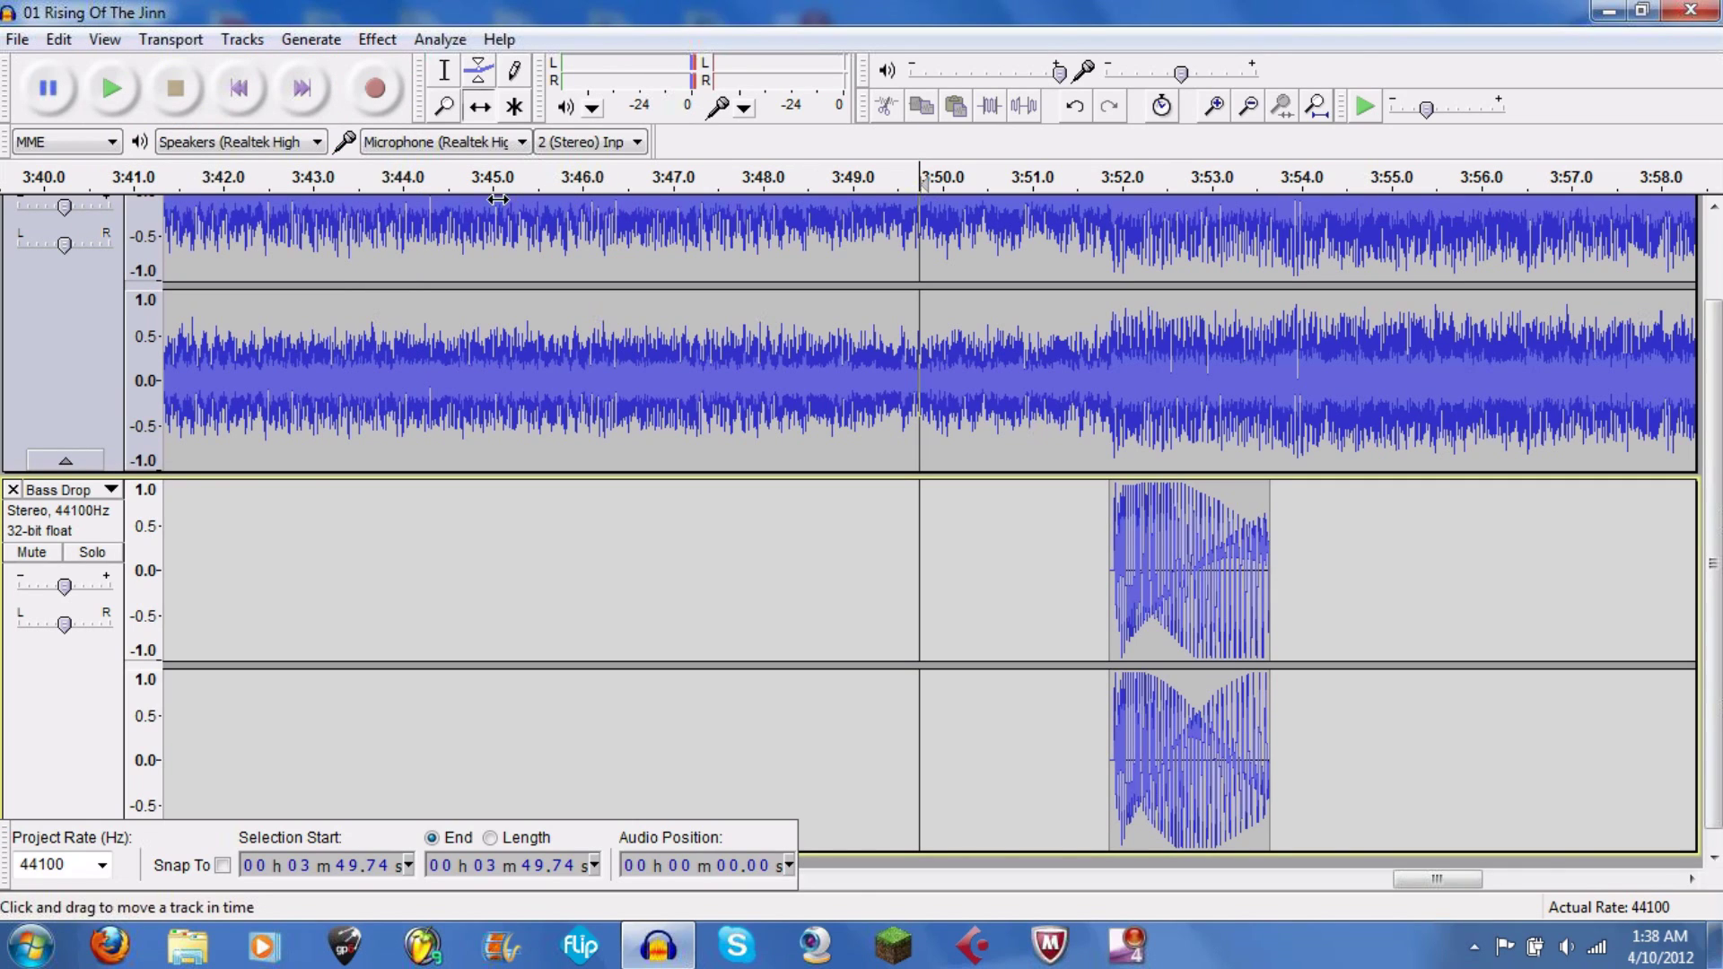
click(445, 70)
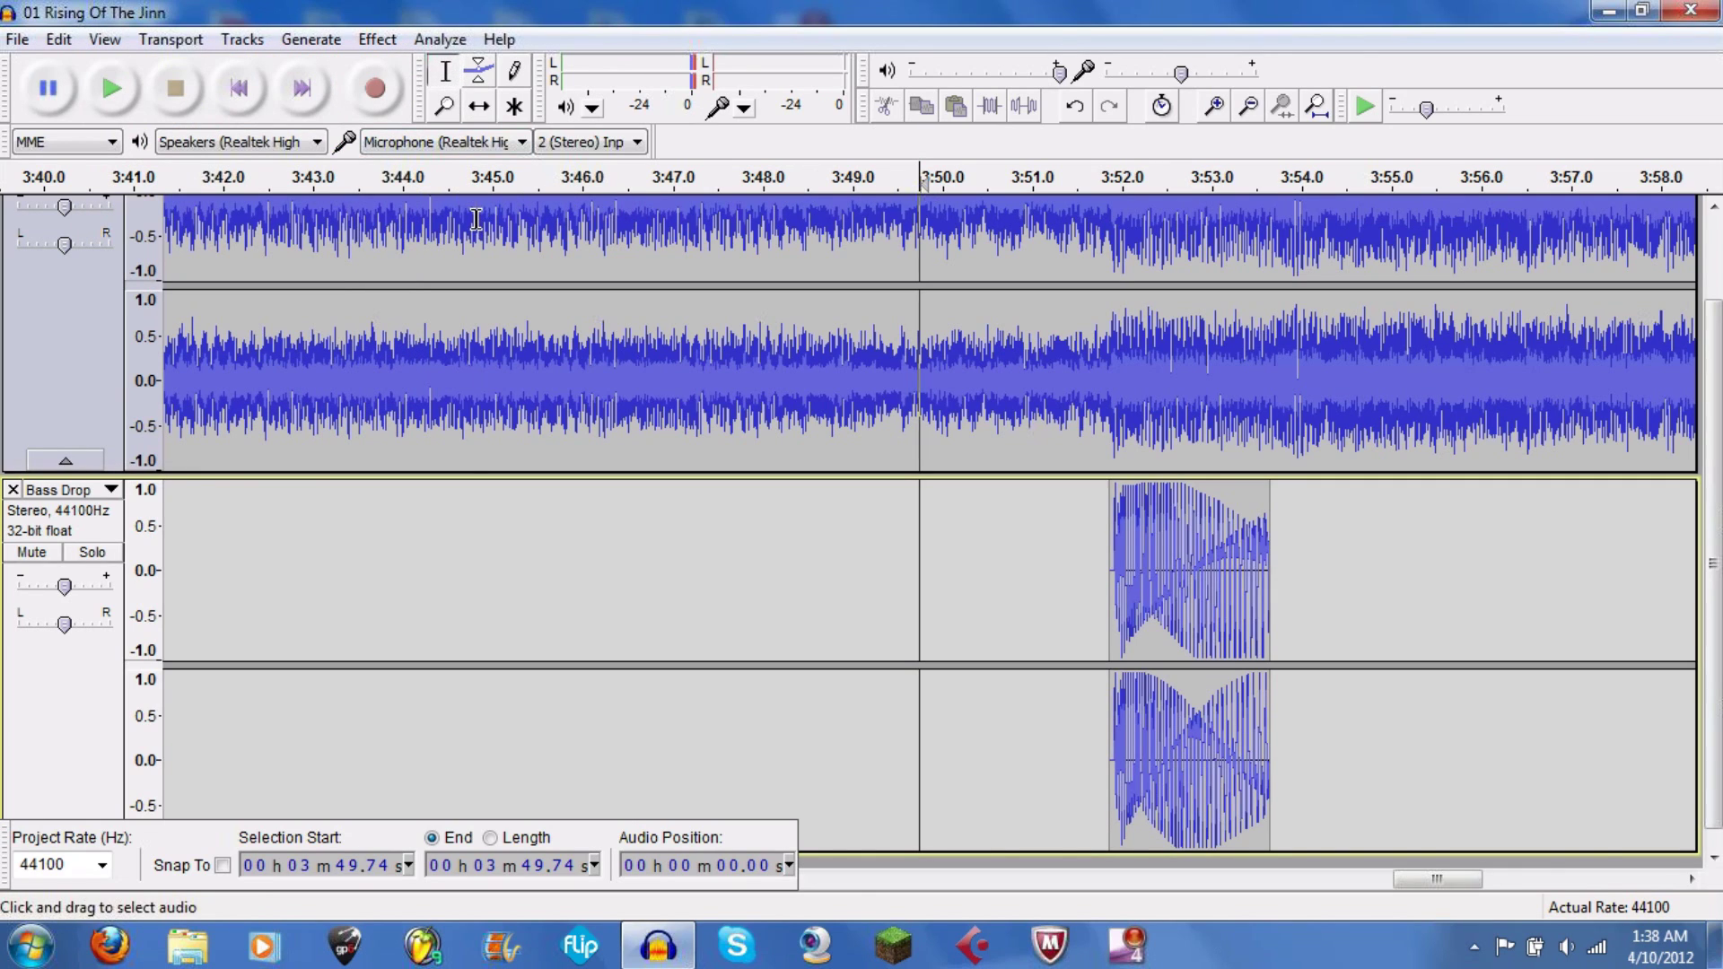
click(476, 220)
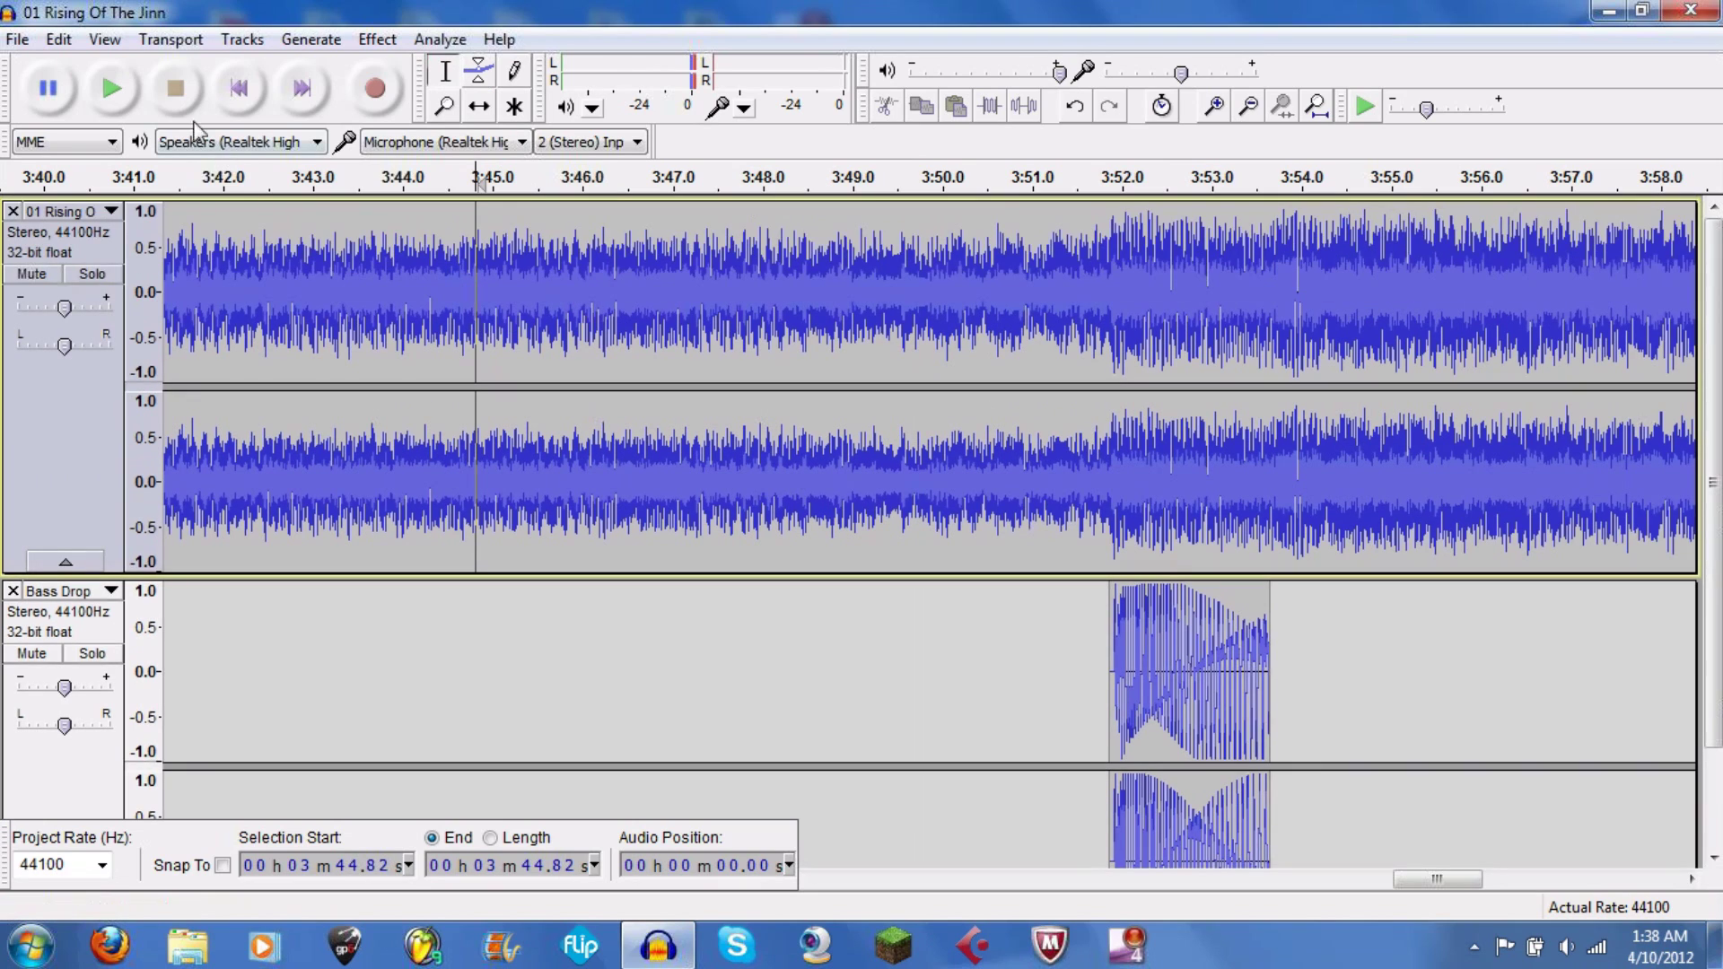
click(112, 88)
Step: Raise the Bass Drop Metal gain in the Mixer Board while listening, then stop playback
click(105, 39)
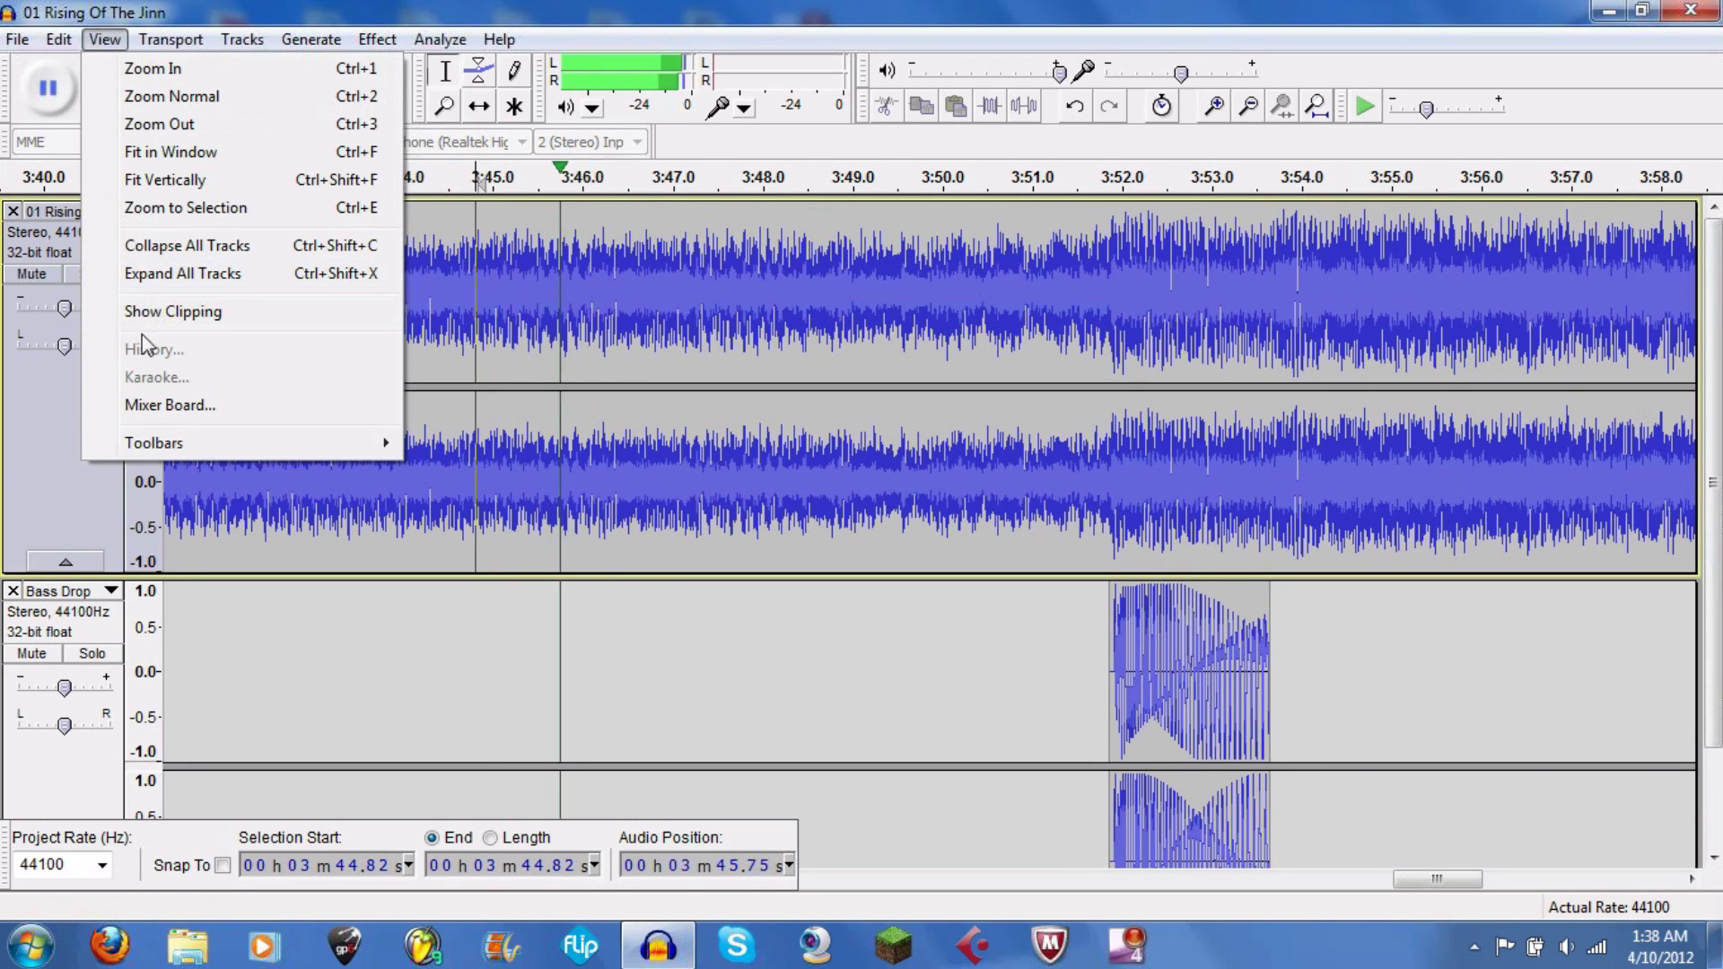
click(181, 405)
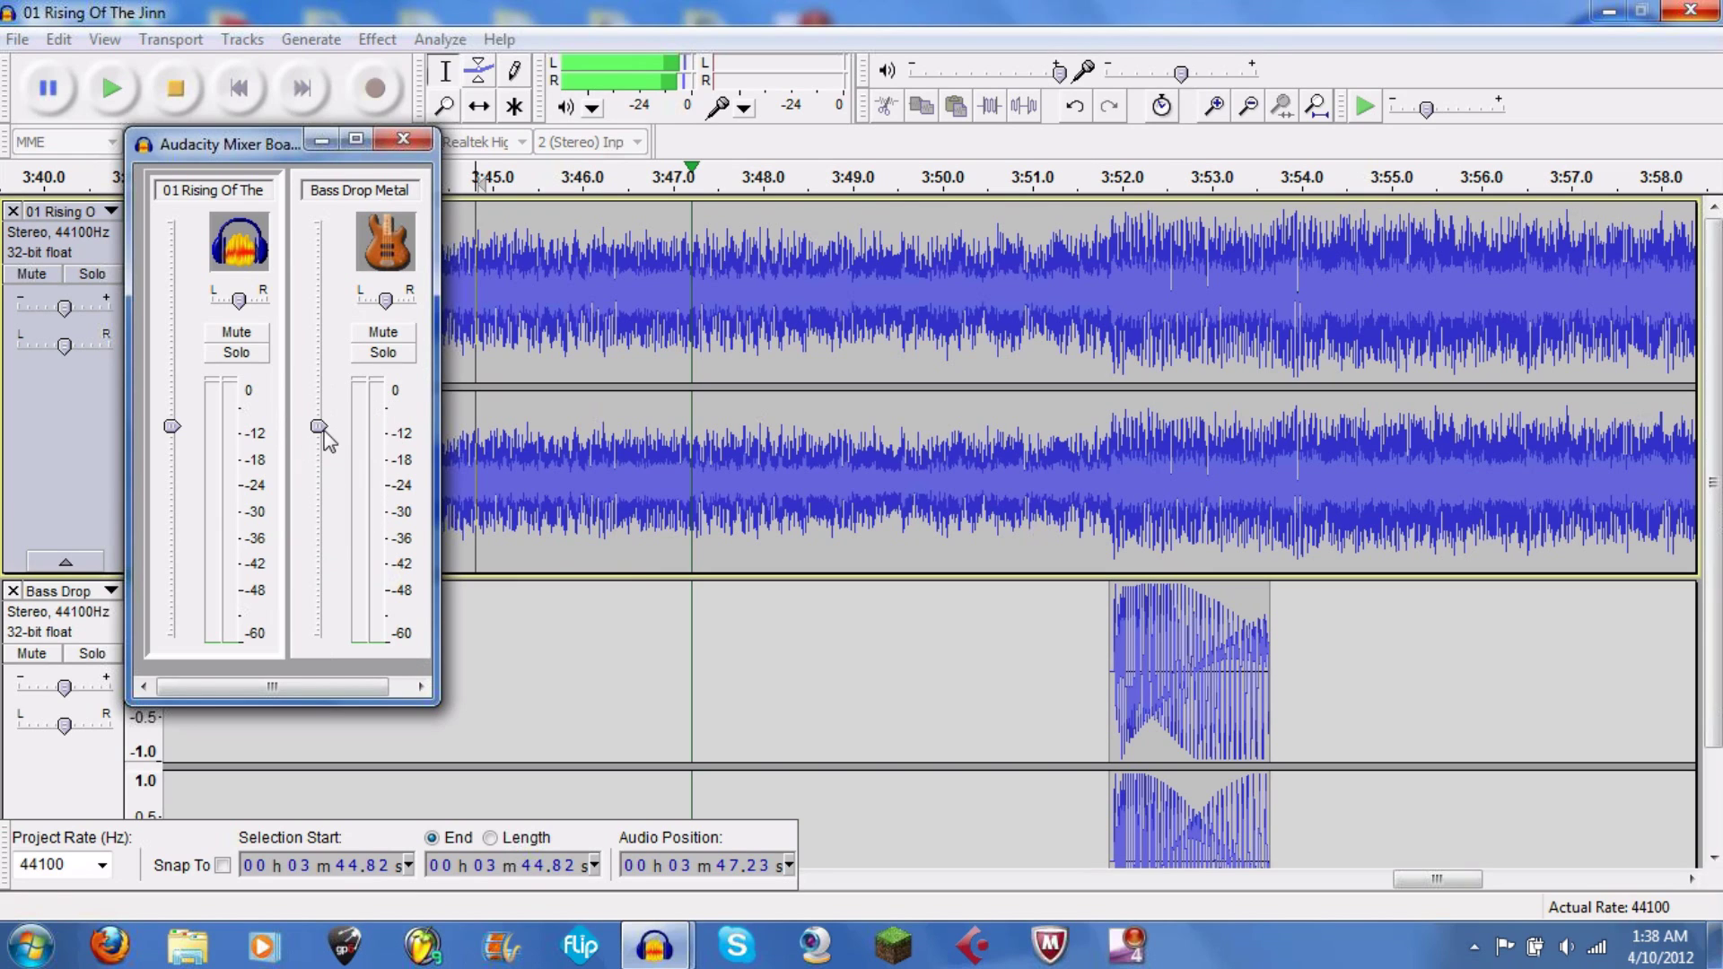
drag(324, 430, 318, 409)
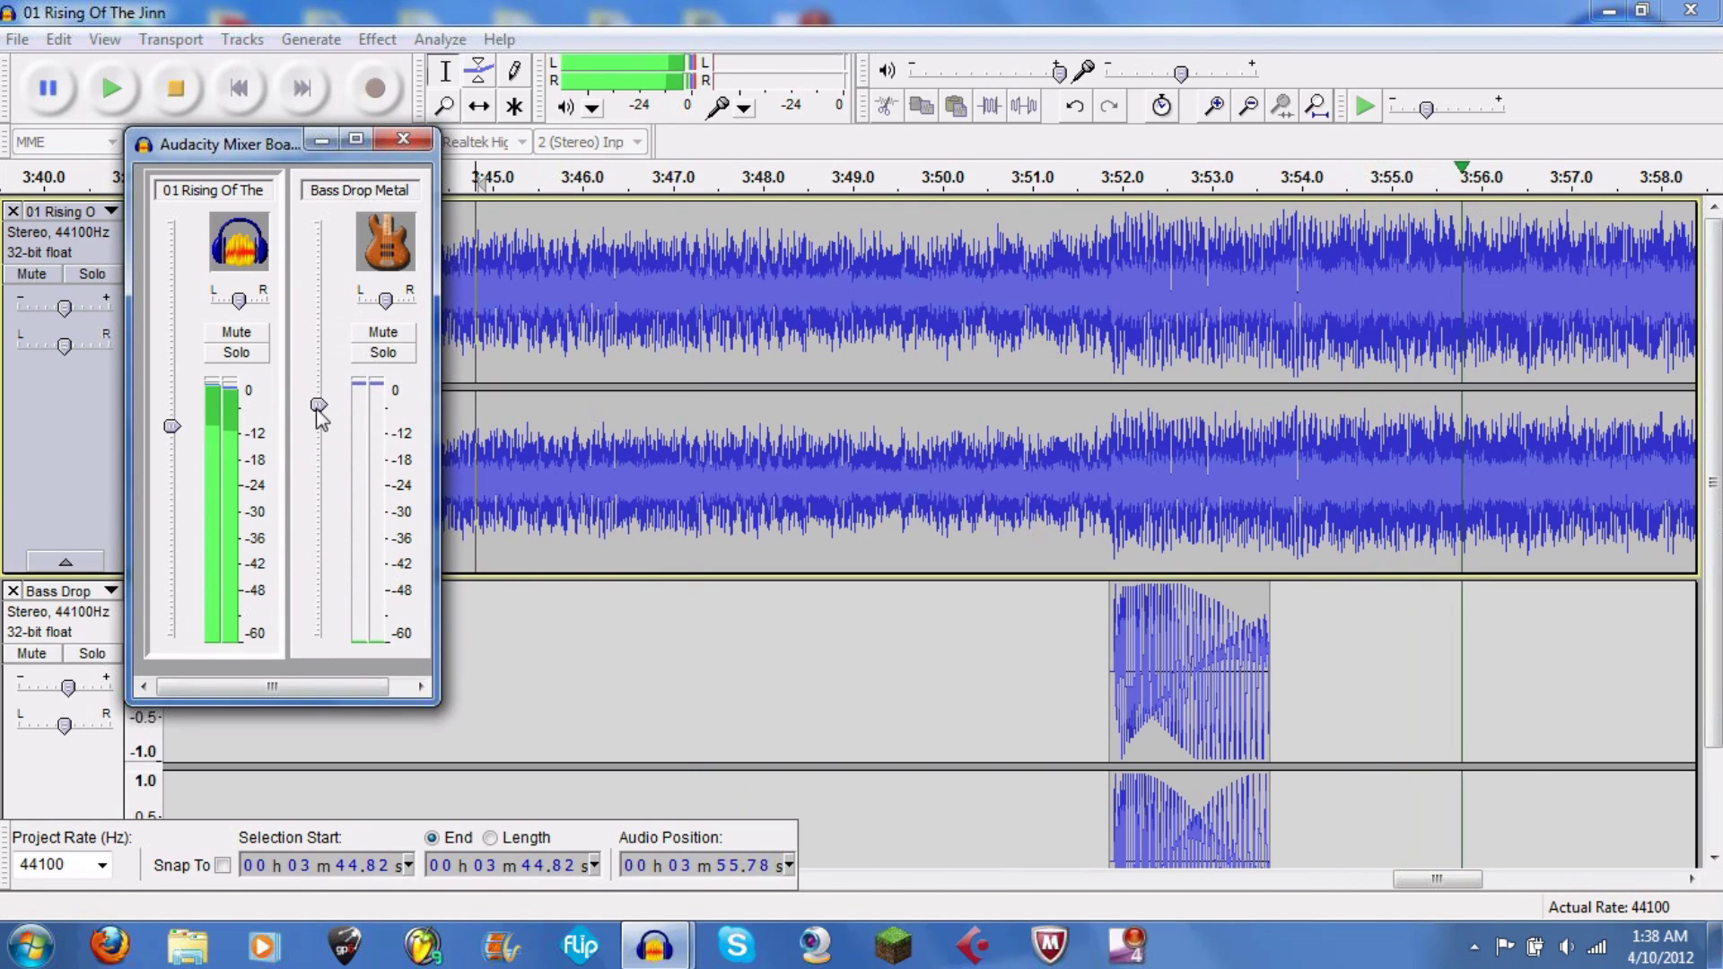
click(386, 142)
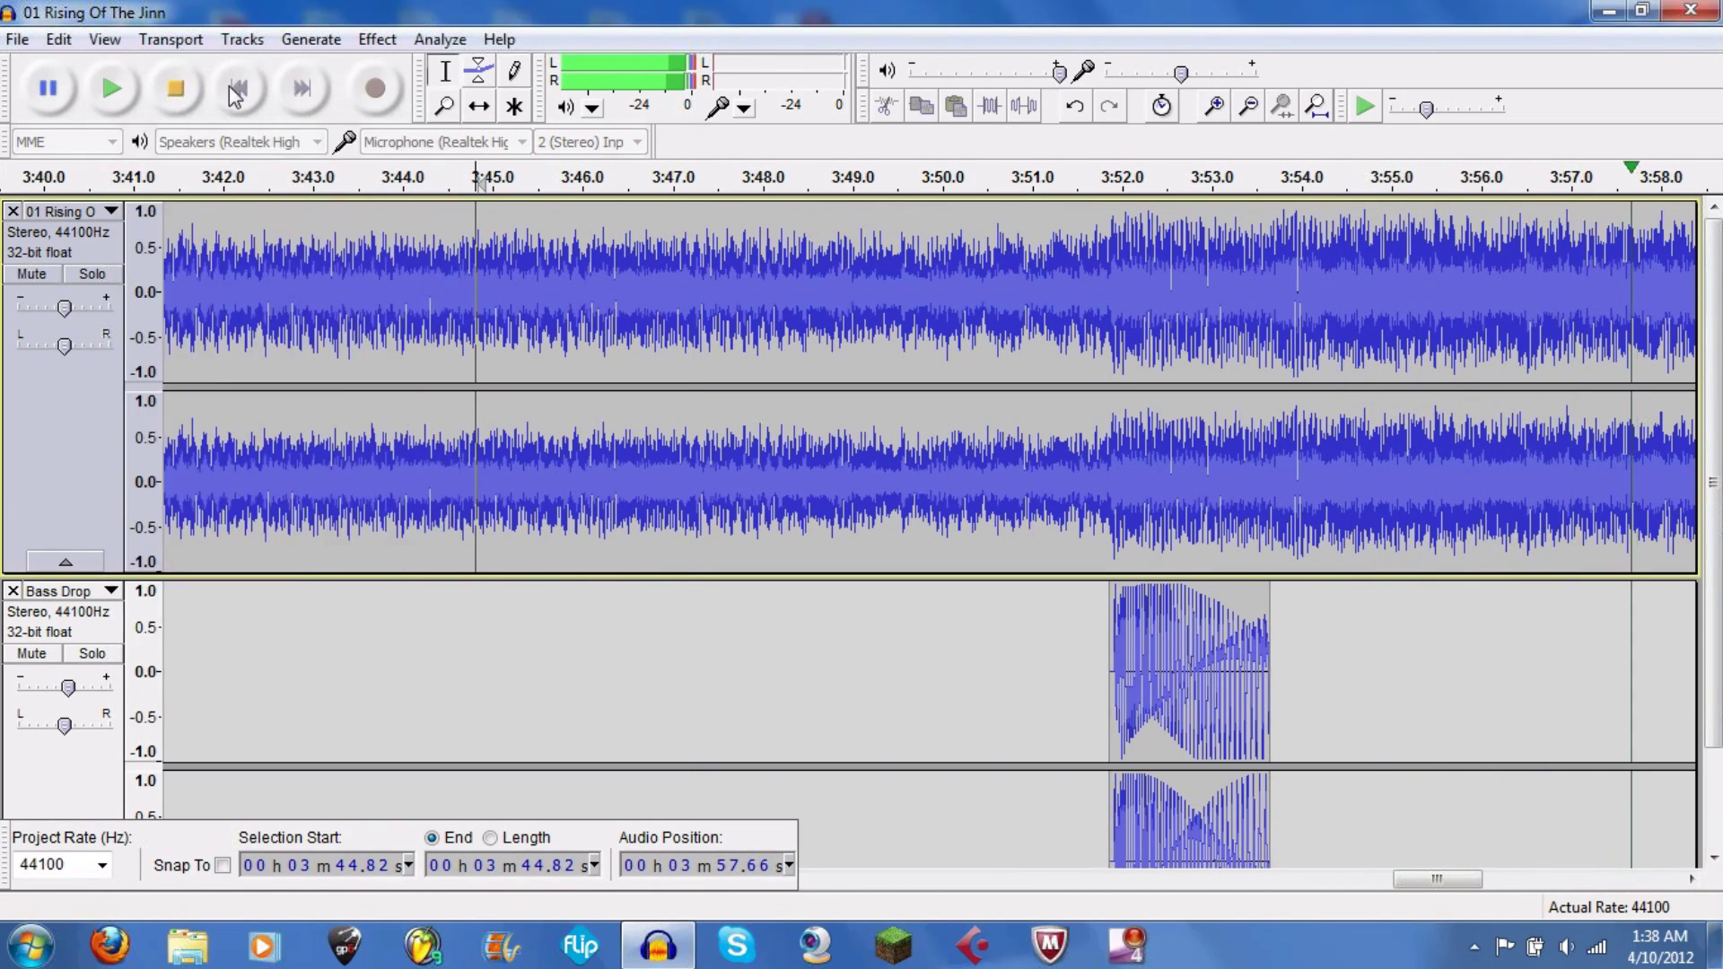
click(177, 93)
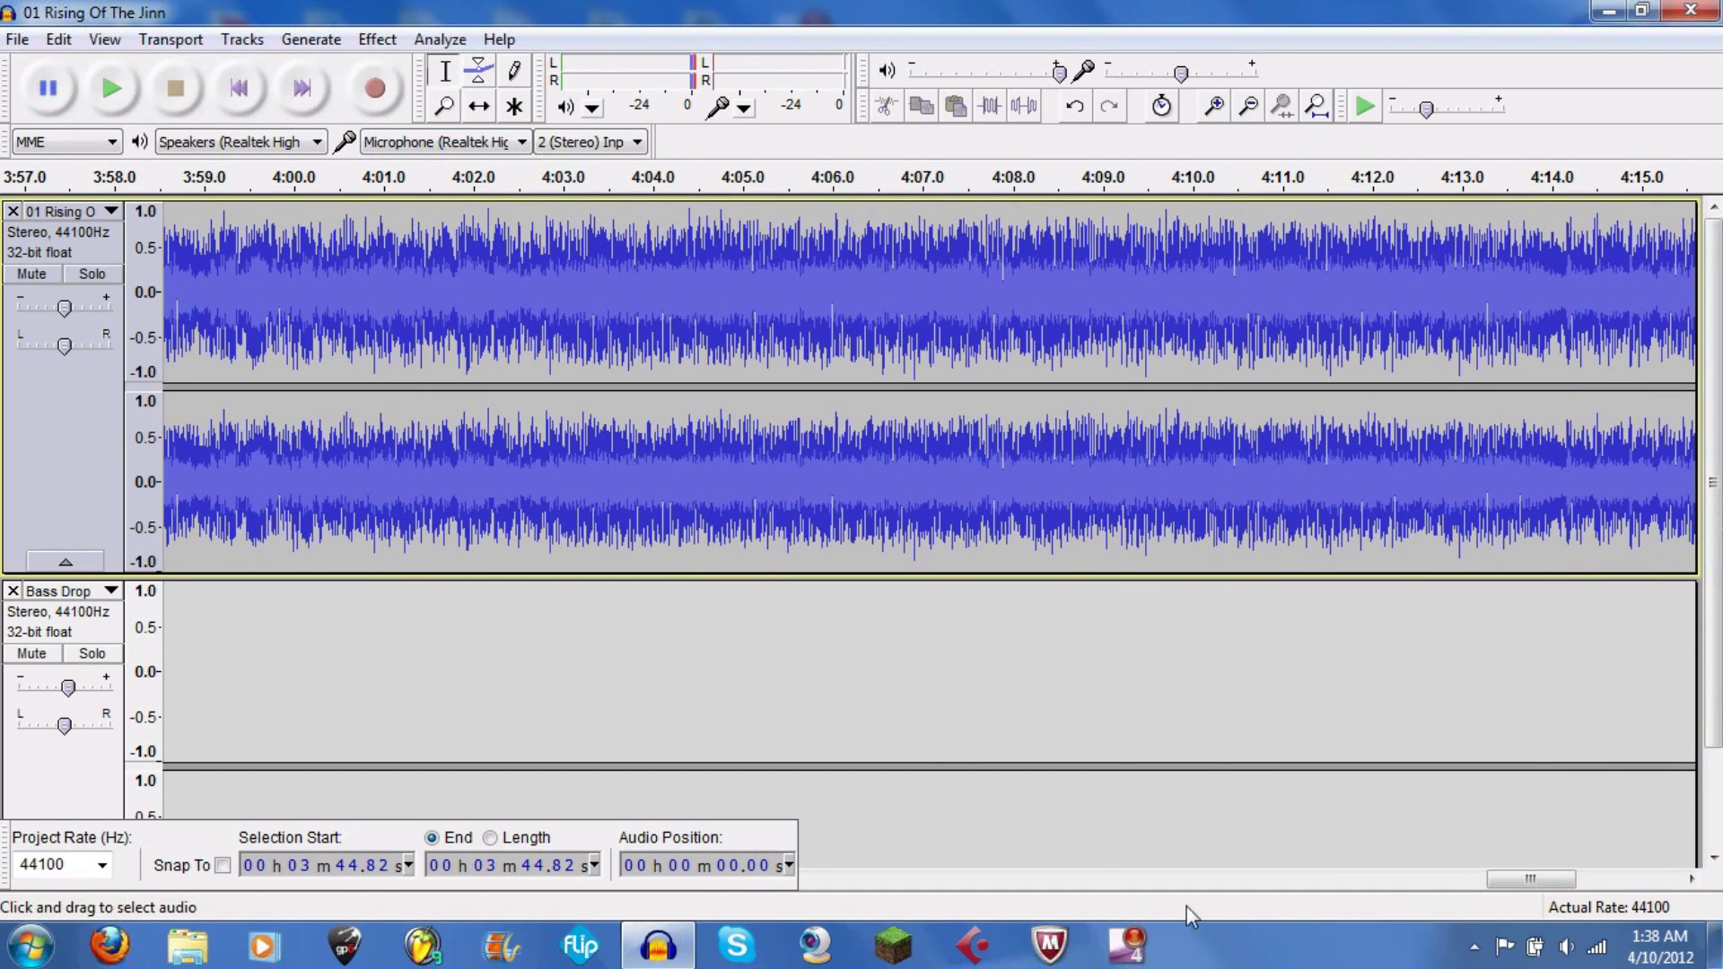
drag(1527, 878, 1367, 886)
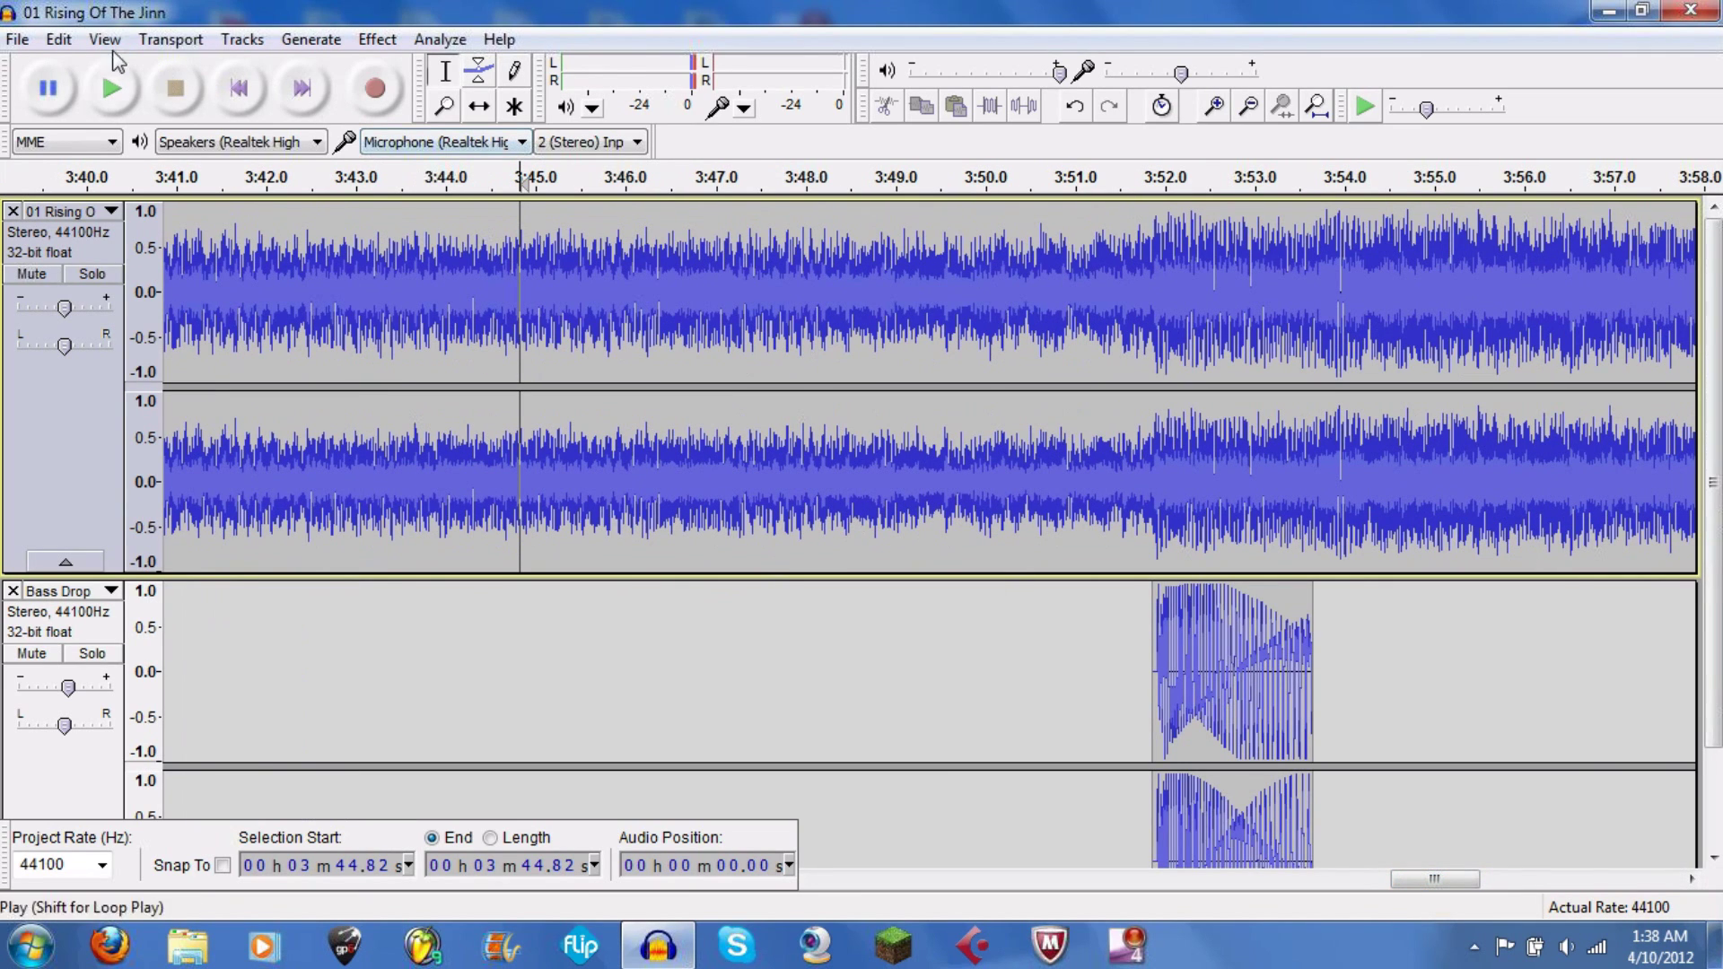
Step: Lower the Bass Drop Metal gain in the Mixer Board to about +3.9 dB
click(106, 41)
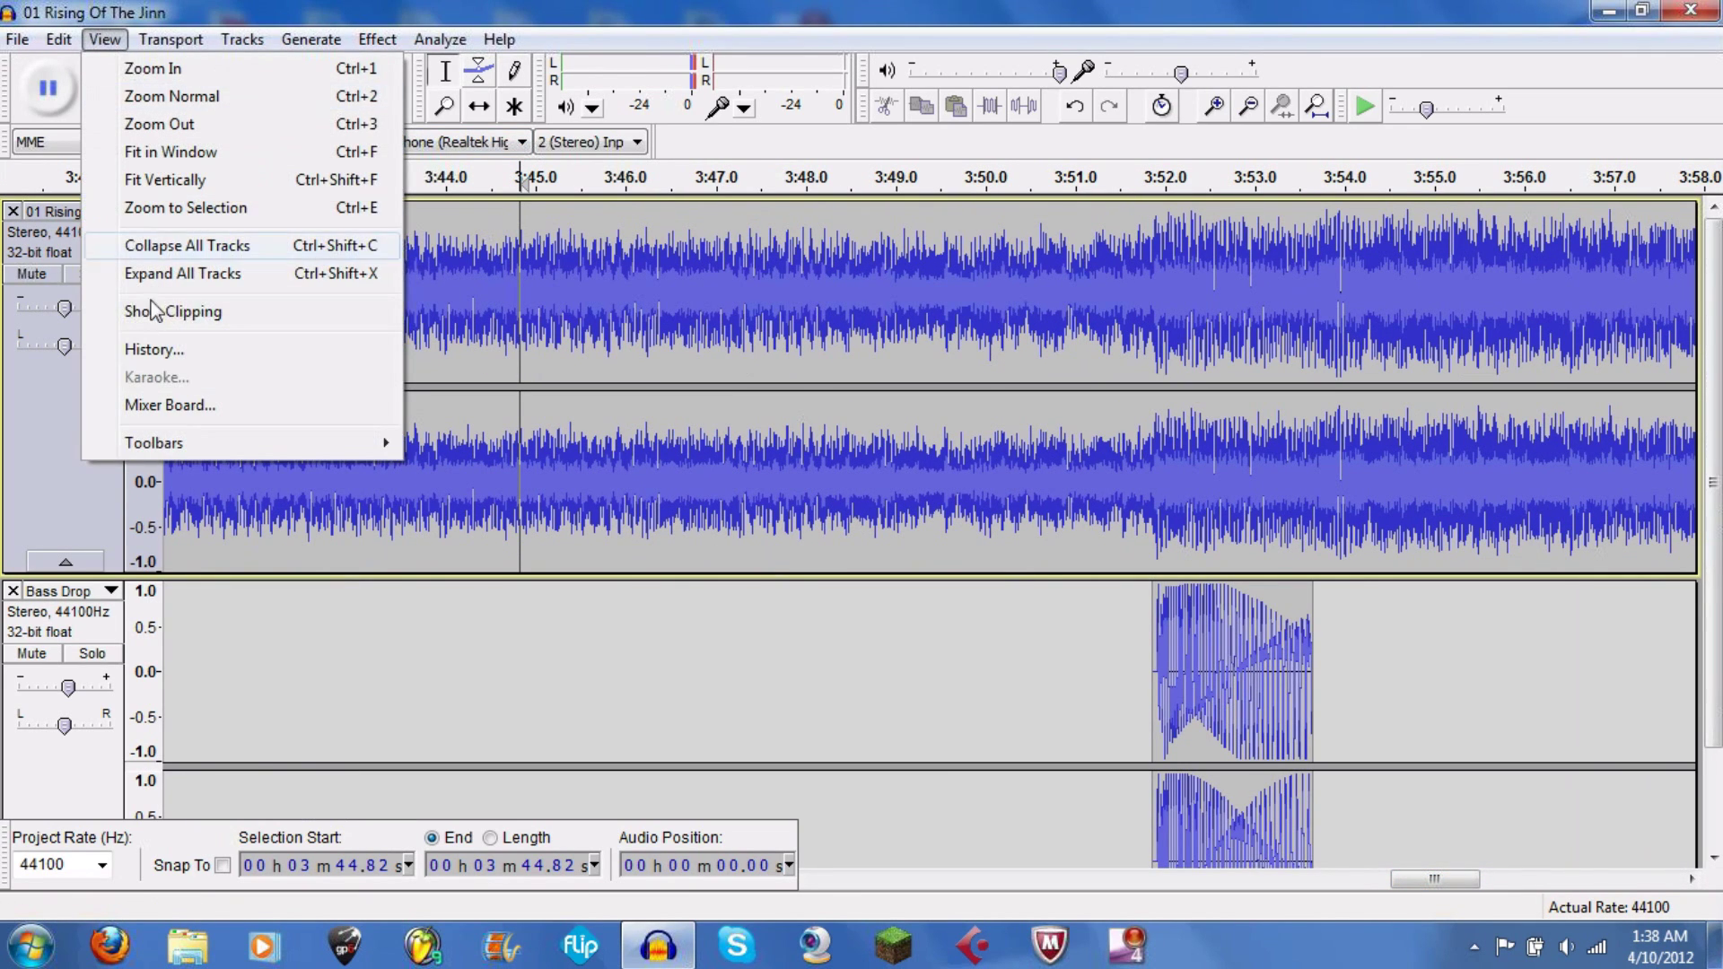
click(254, 404)
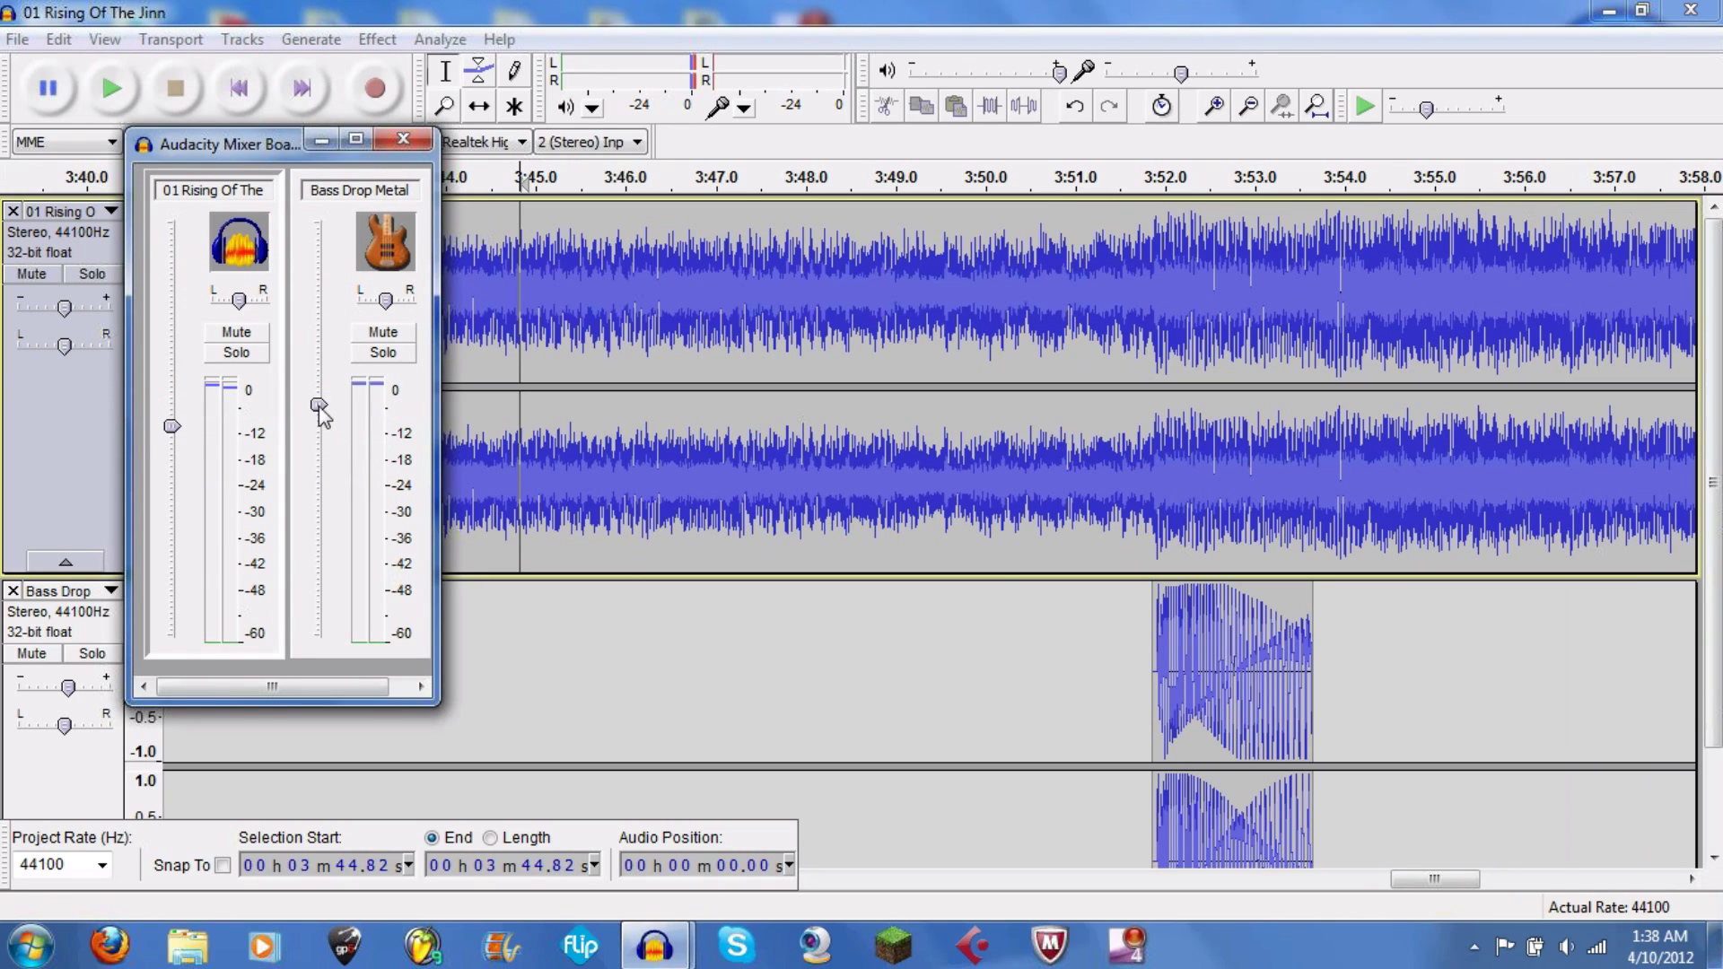
mouse_move(321, 411)
click(319, 405)
drag(320, 407, 319, 396)
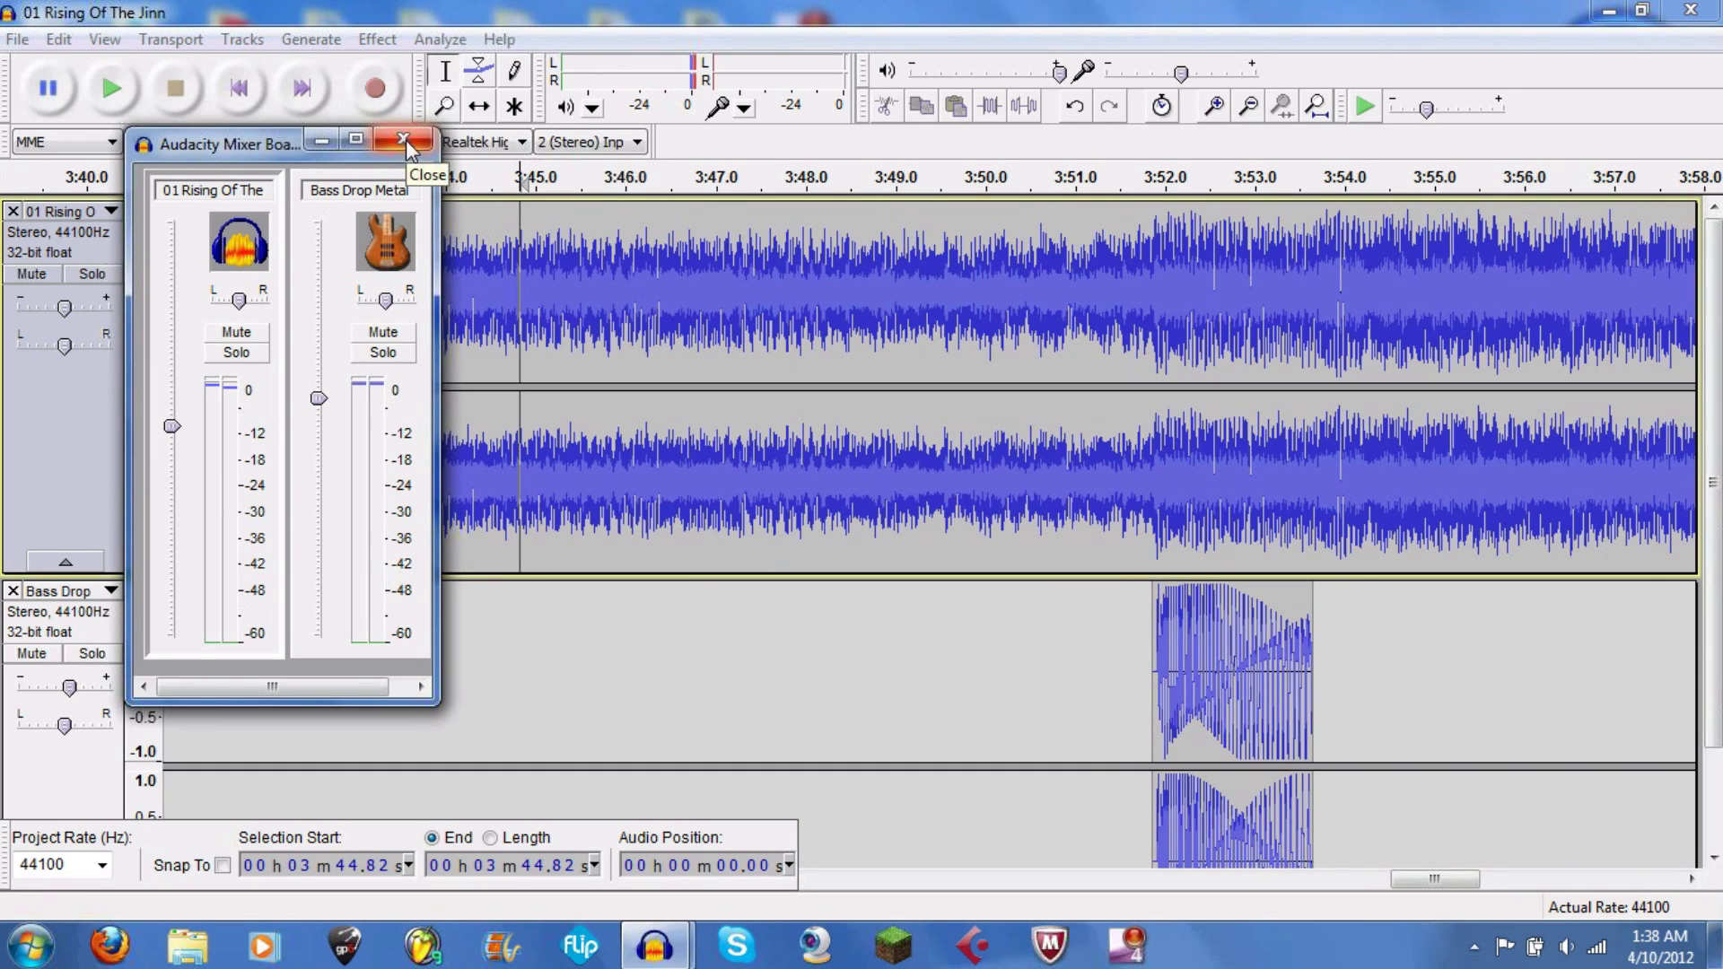
mouse_move(317, 401)
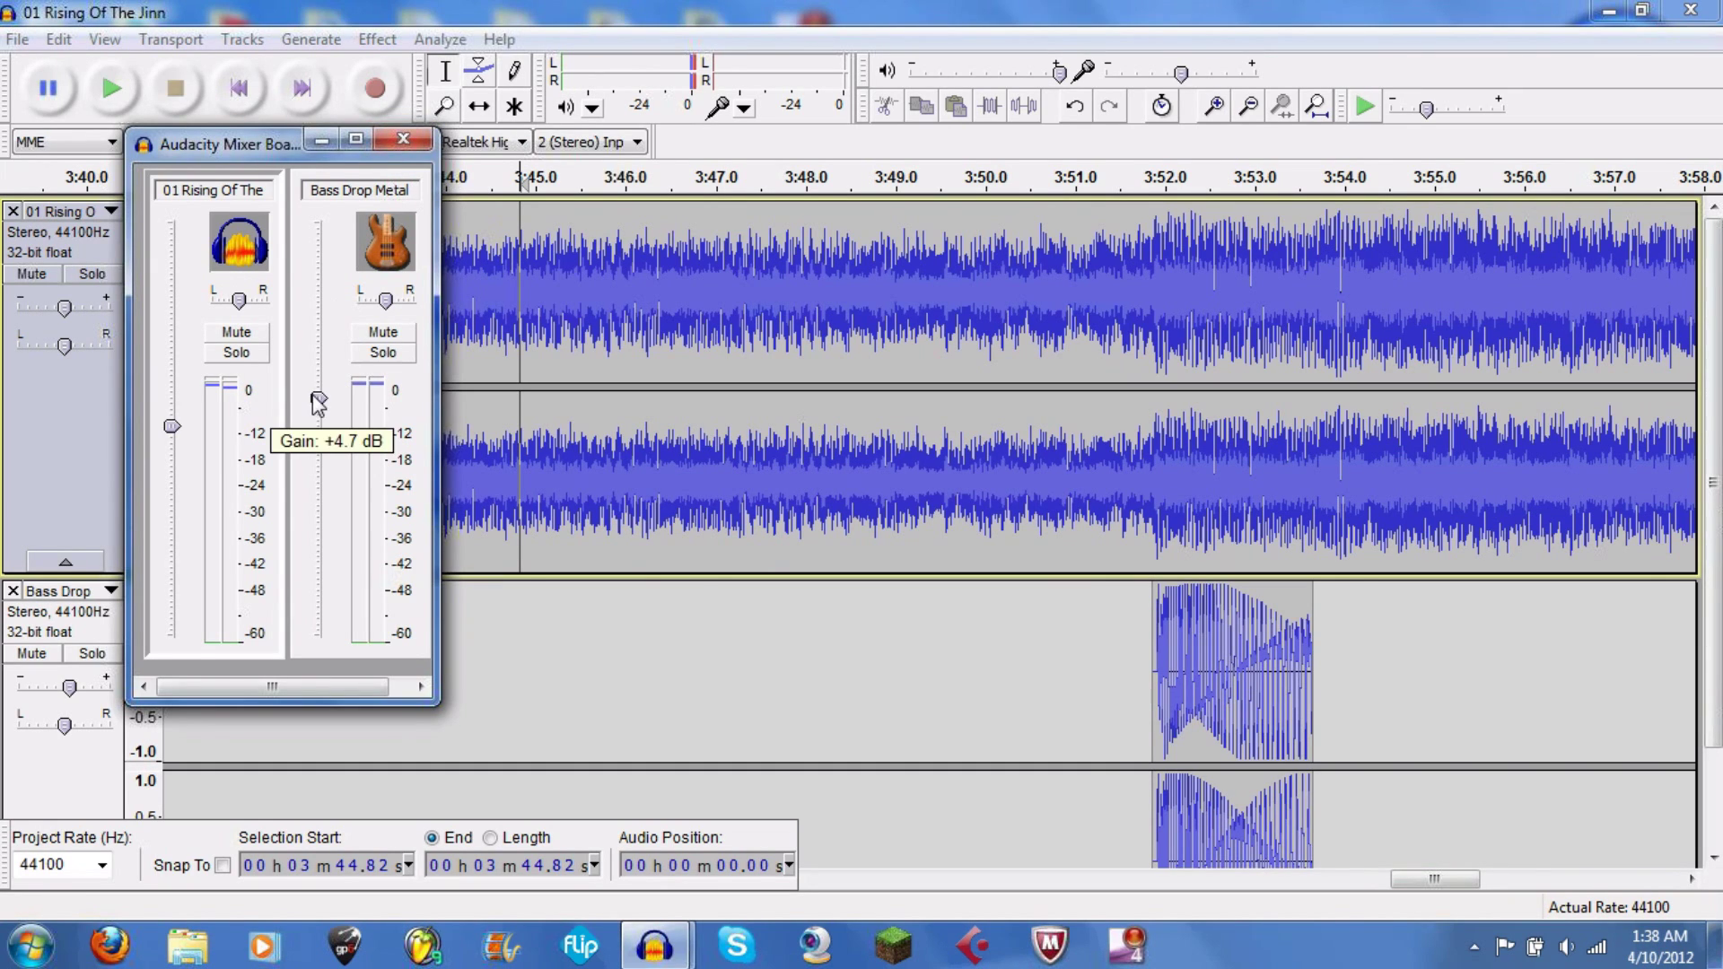
drag(316, 401, 319, 400)
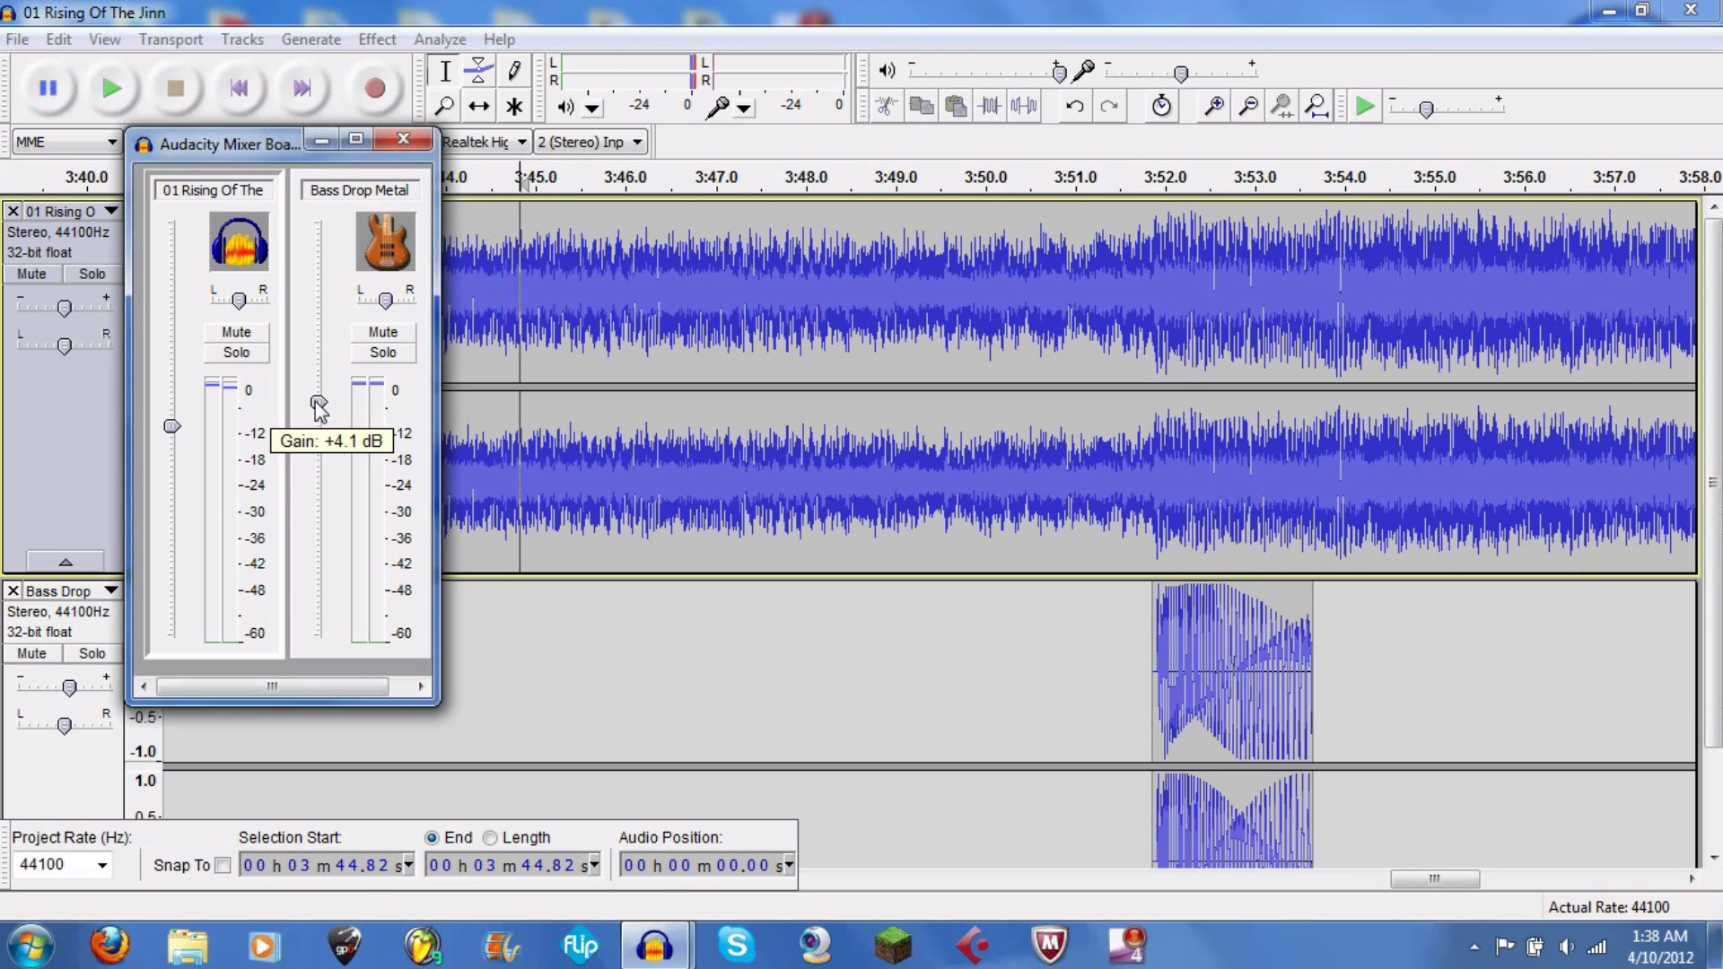
click(403, 139)
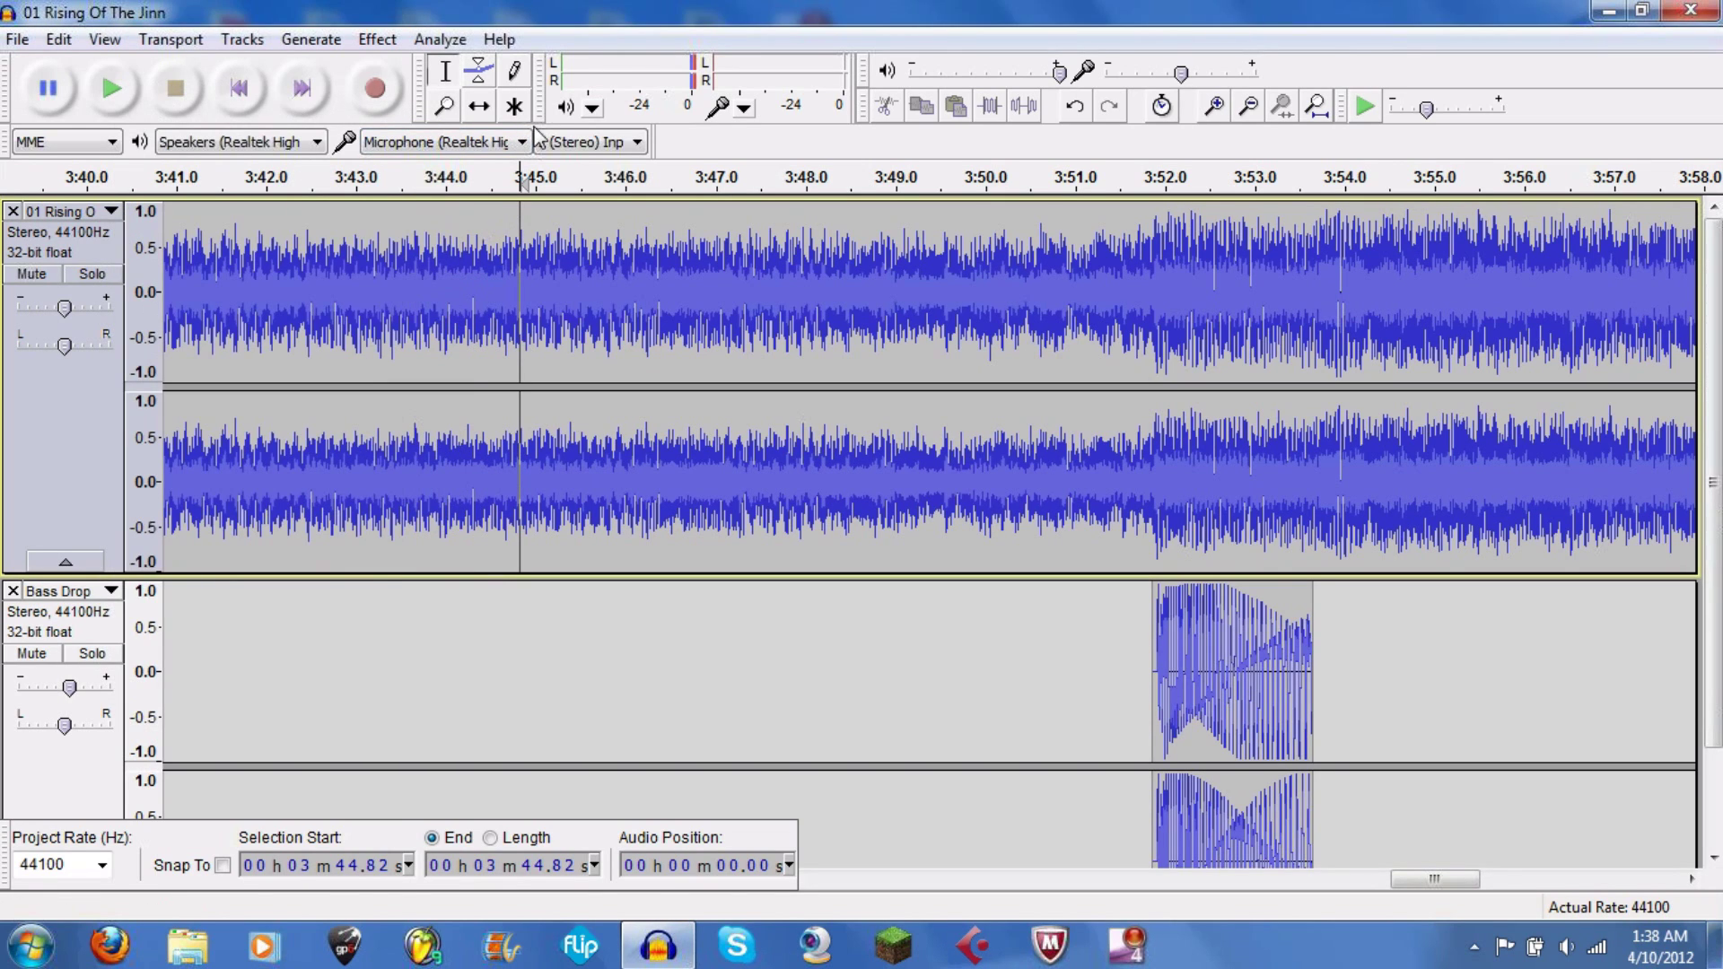
Step: Replay the mix, then set the Bass Drop Metal gain to +3.4 dB in the Mixer Board
key(space)
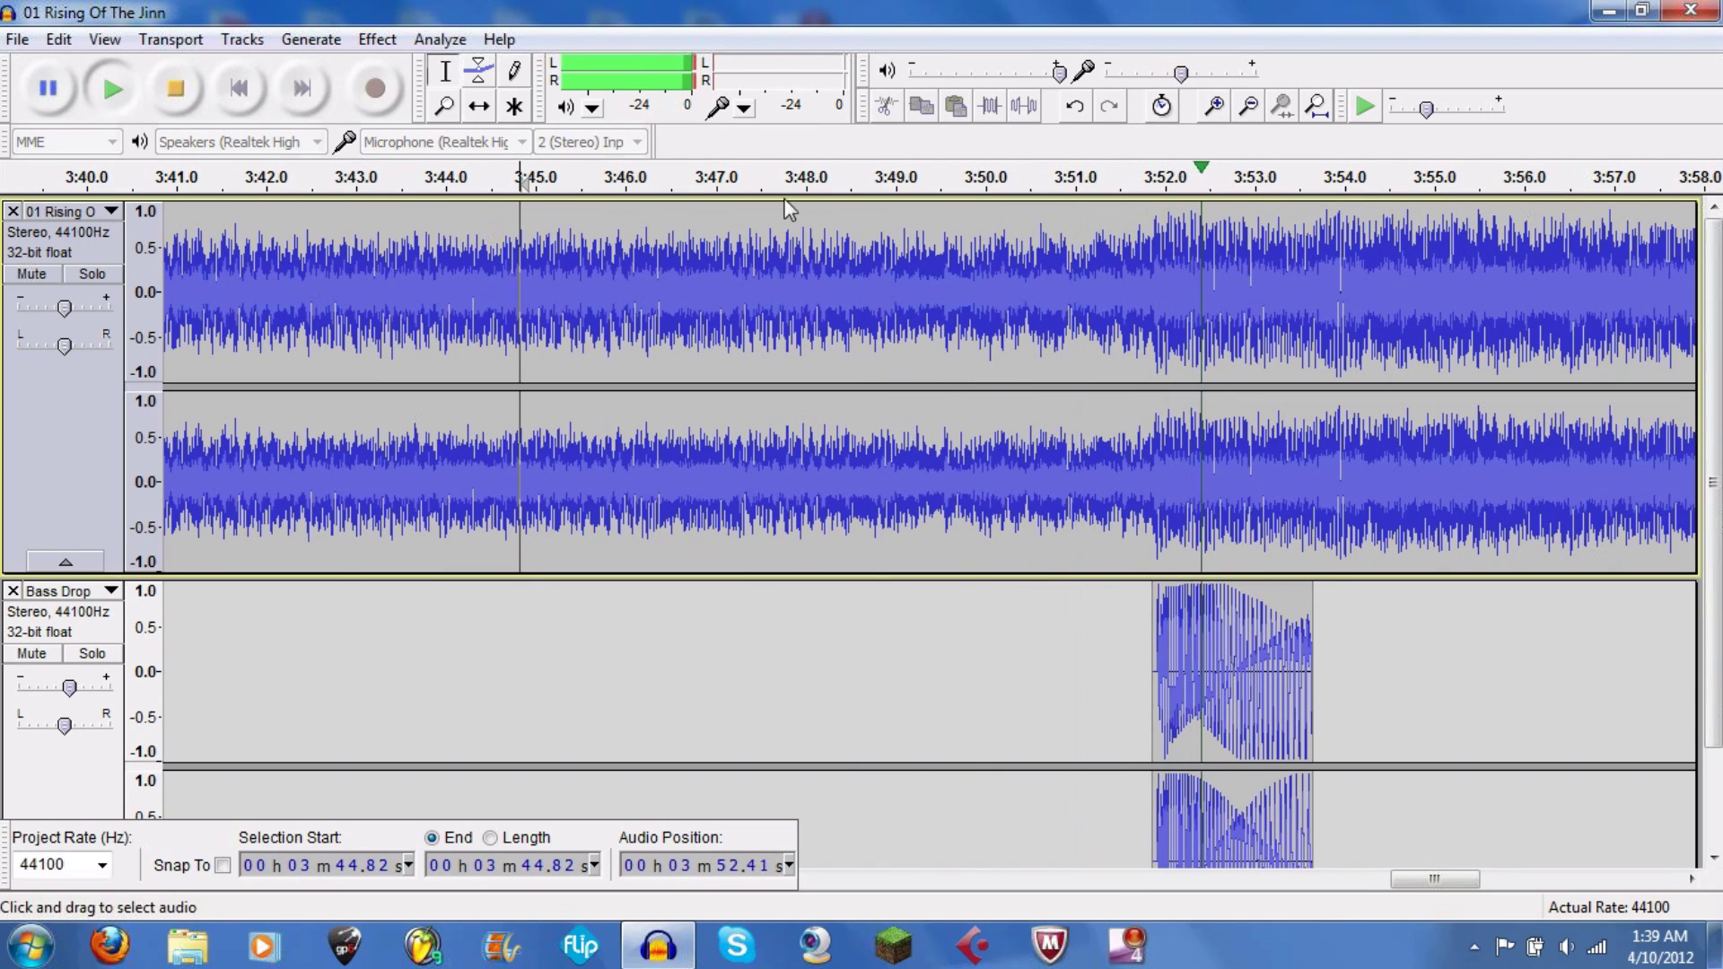
click(185, 94)
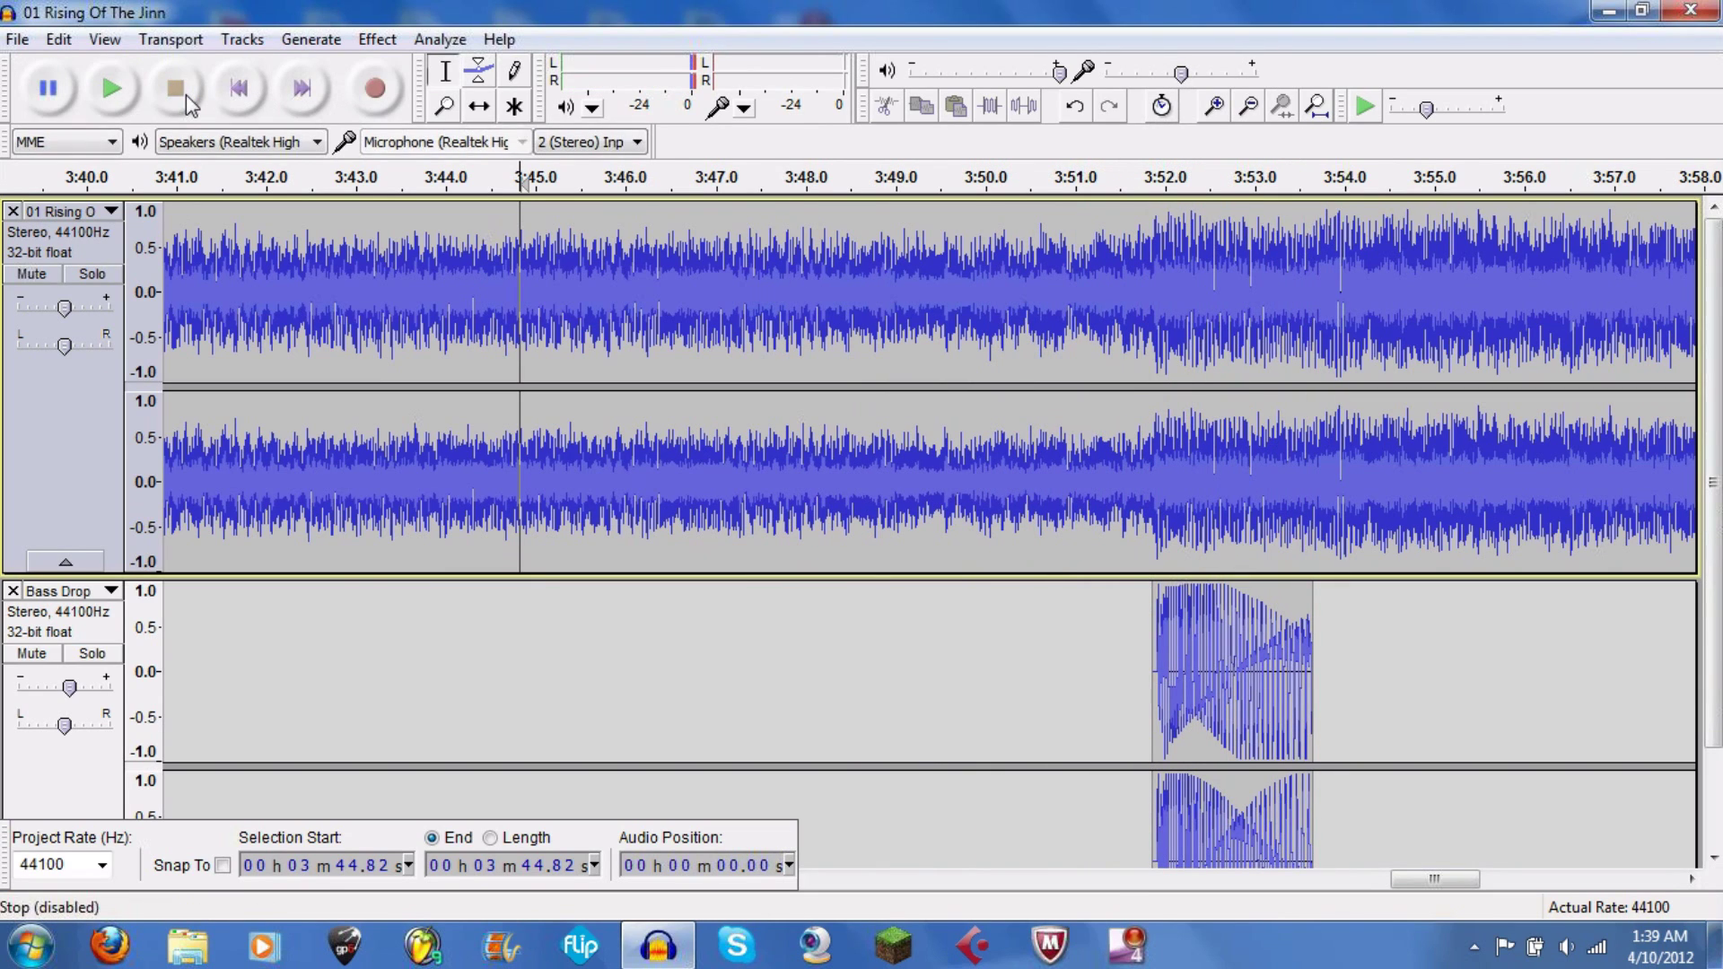
click(105, 39)
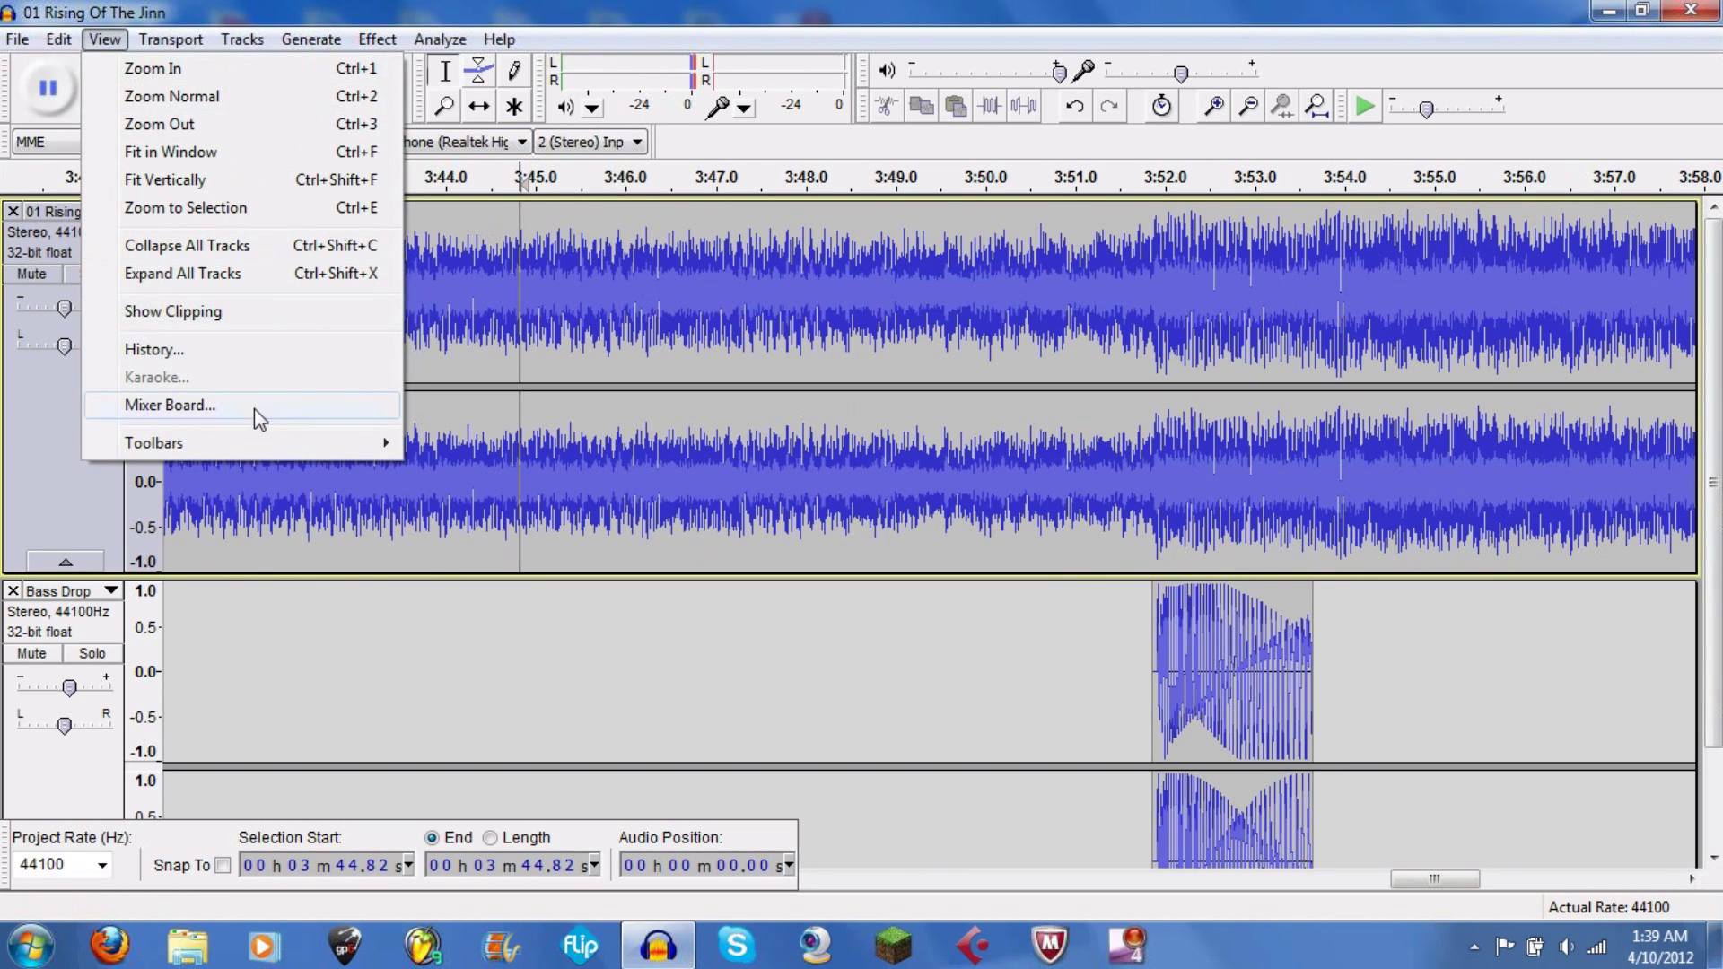
click(255, 407)
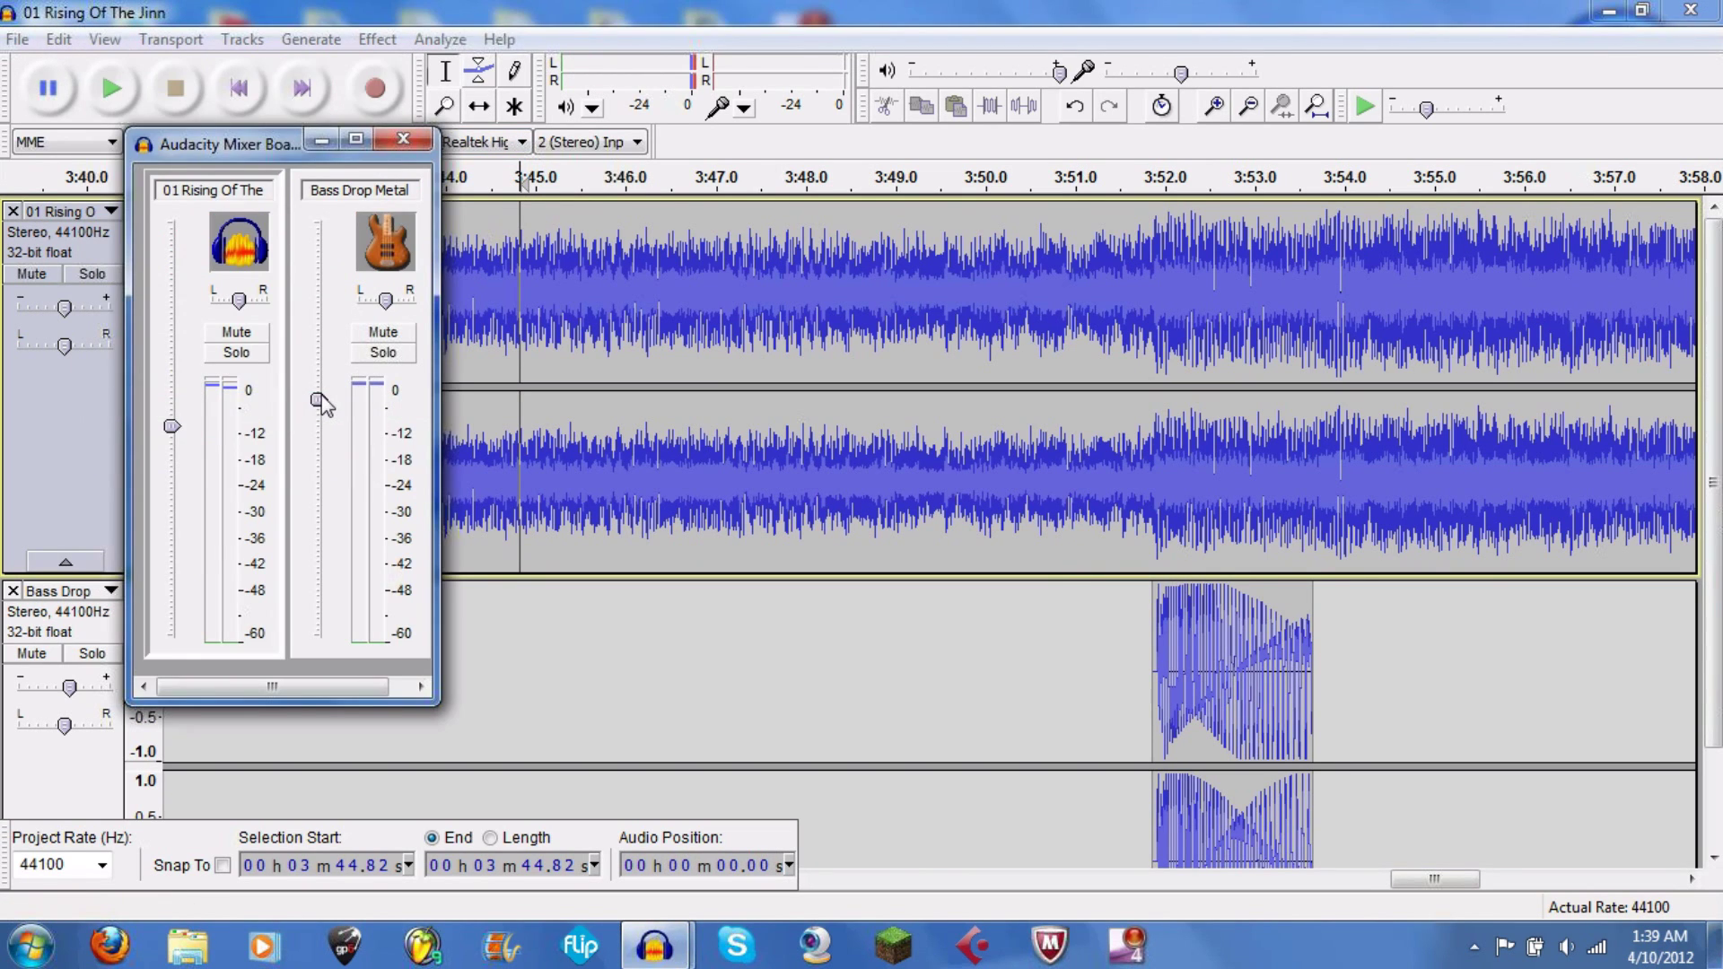
drag(319, 400, 317, 415)
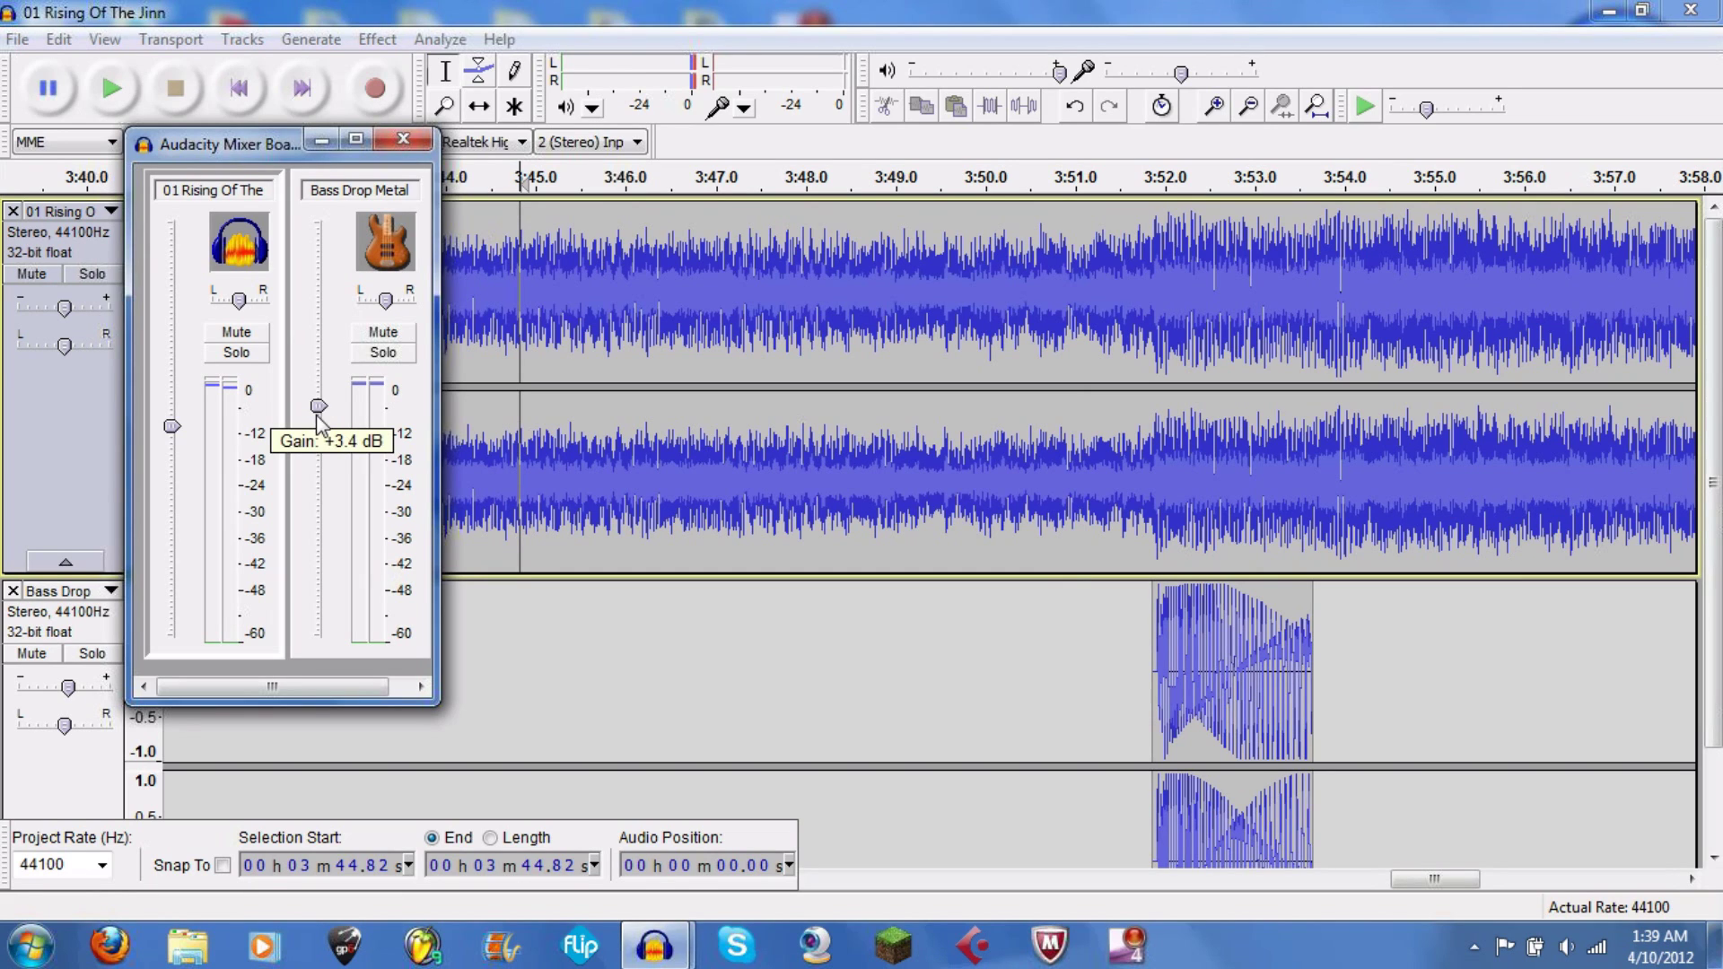
click(405, 139)
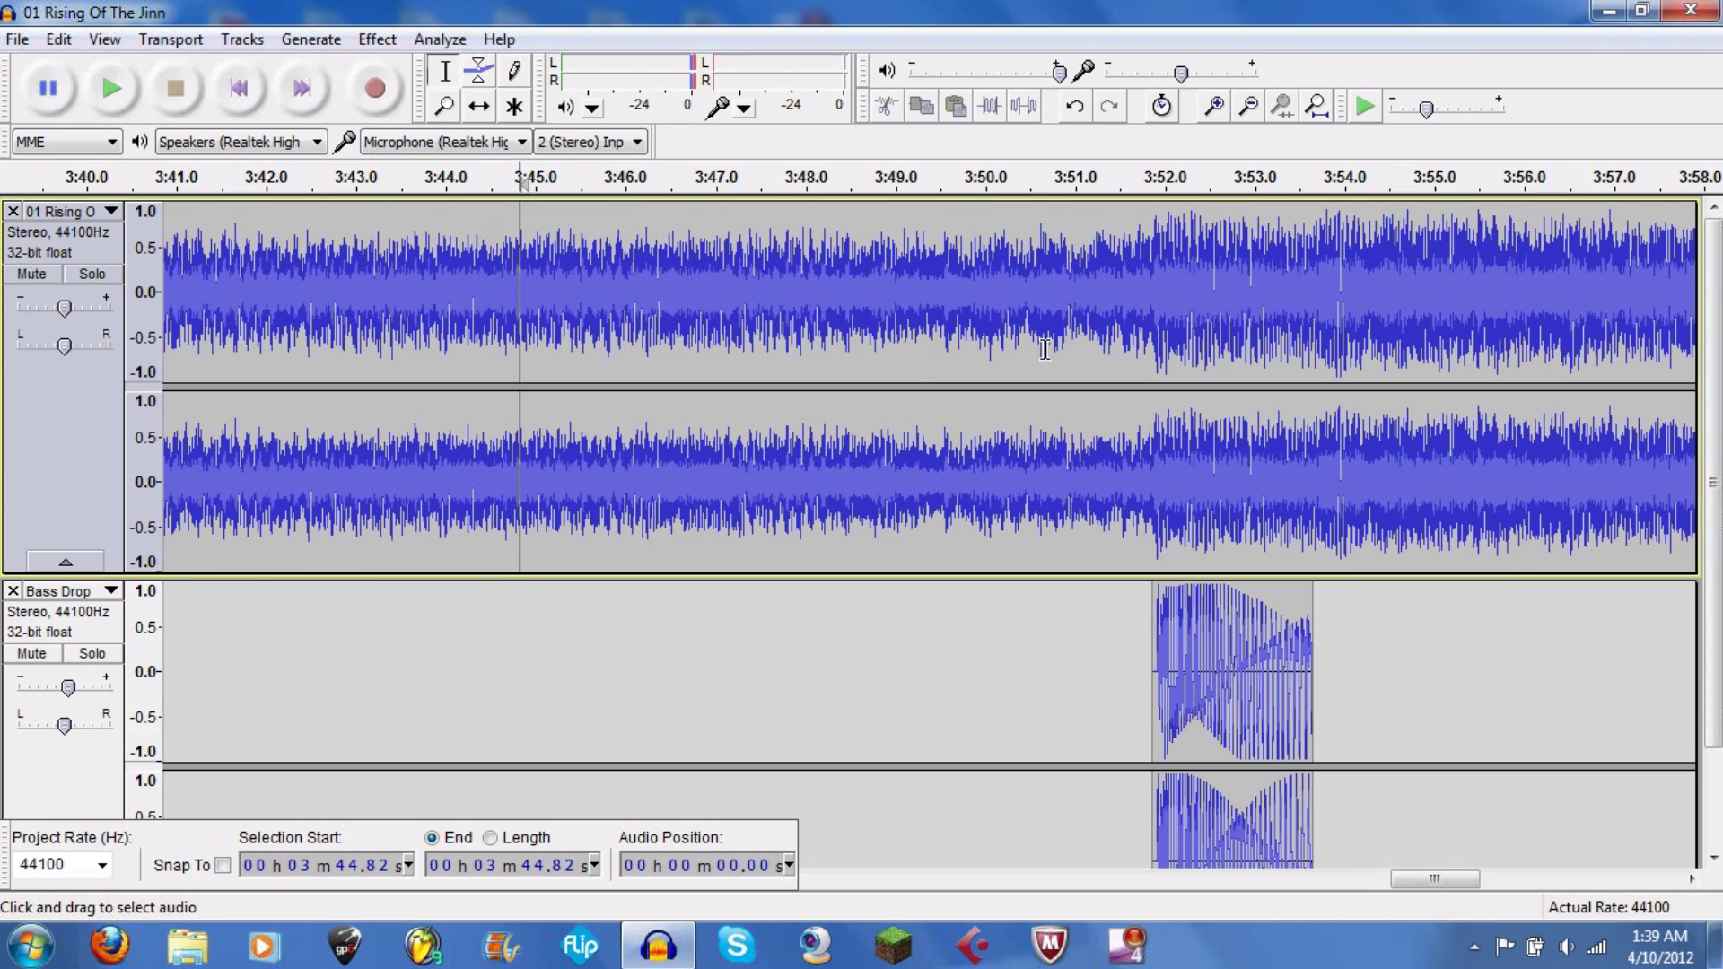